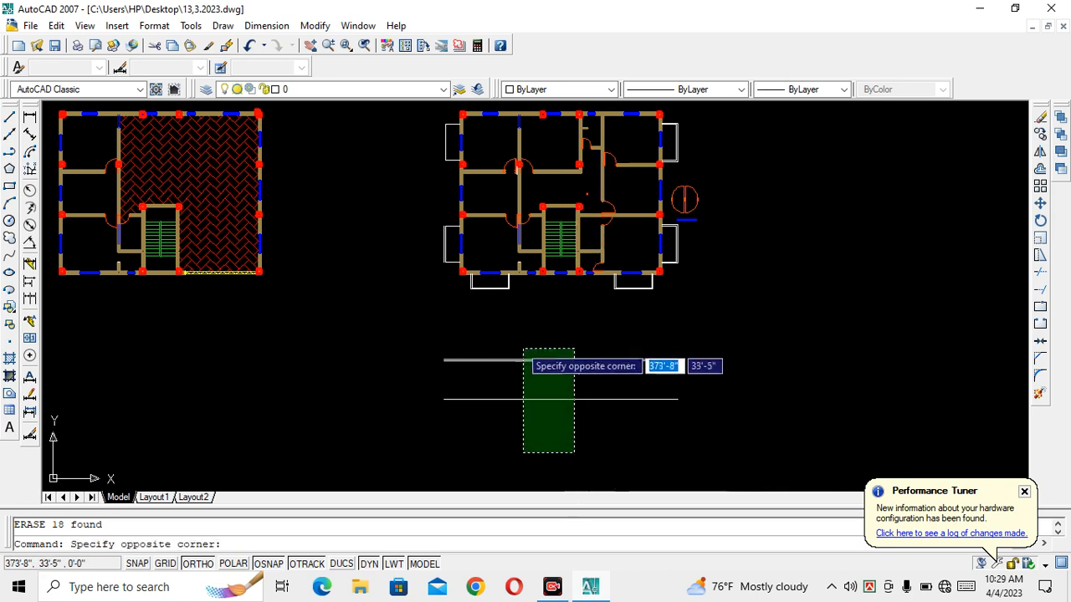
Step: Erase the leftover lines below the right-hand floor plan and save the drawing
click(511, 336)
key(Delete)
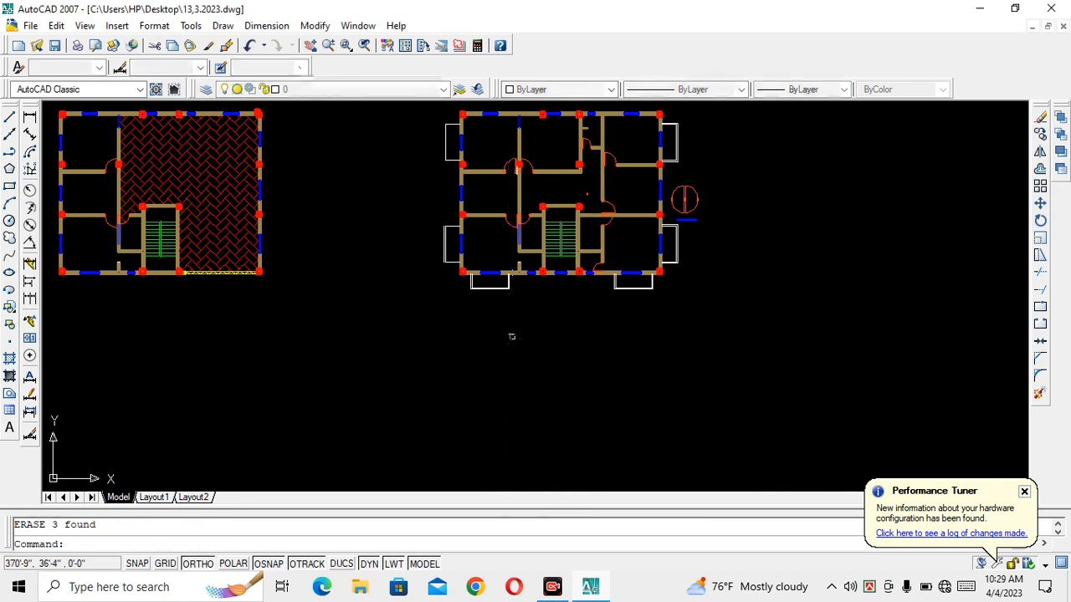
key(ctrl+s)
Step: Place vertical construction lines through the outer edge of the plan's lower-left side projection and the building's lower-left corner
middle_drag(614, 296, 601, 340)
scroll(473, 330, up, 5)
scroll(344, 272, up, 5)
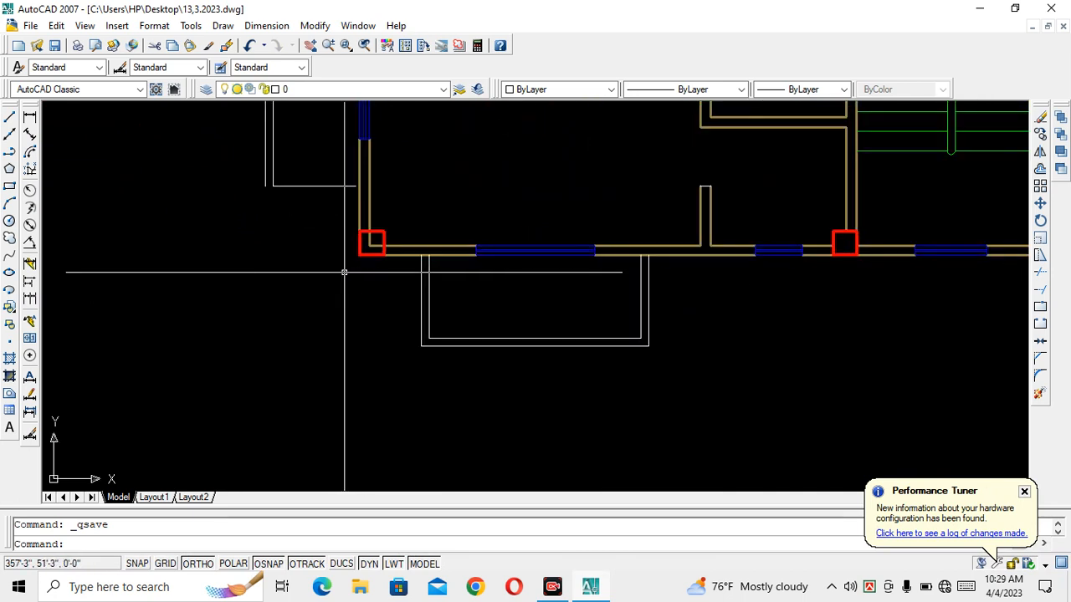
scroll(326, 248, down, 3)
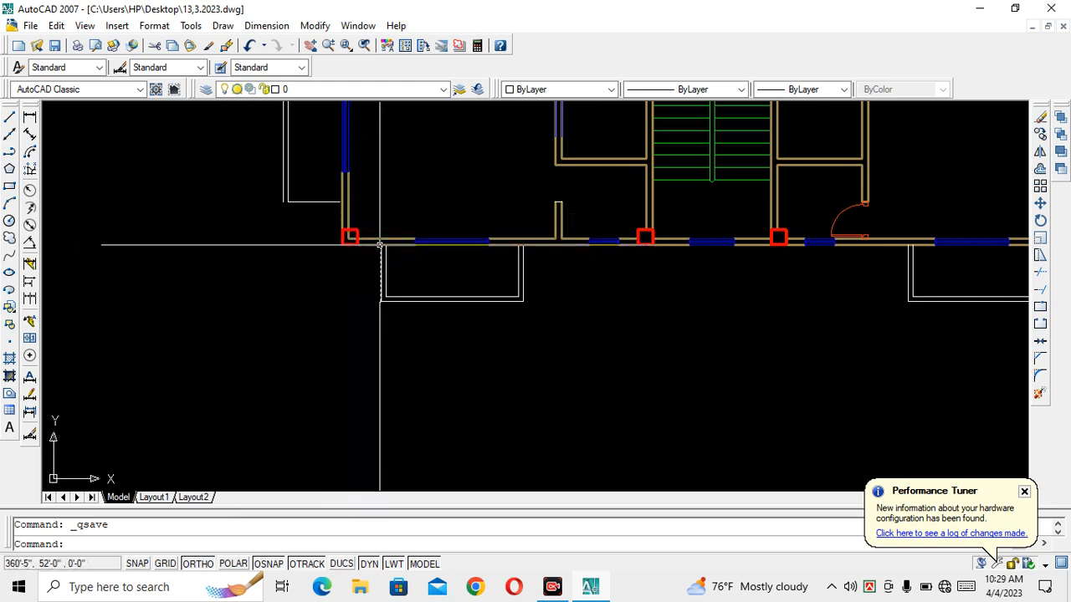
scroll(380, 244, up, 3)
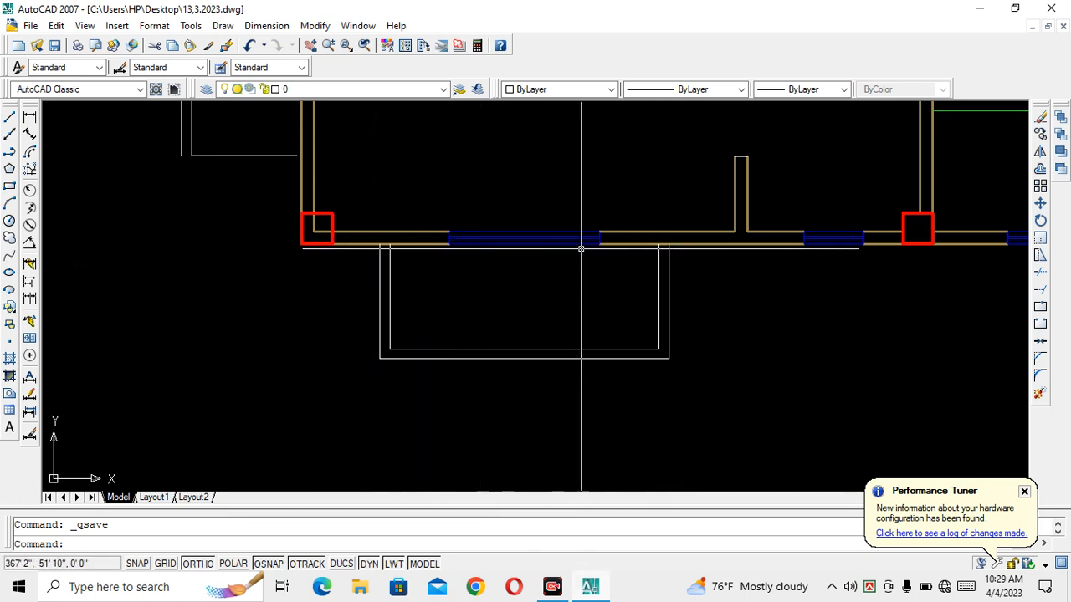
scroll(558, 254, down, 3)
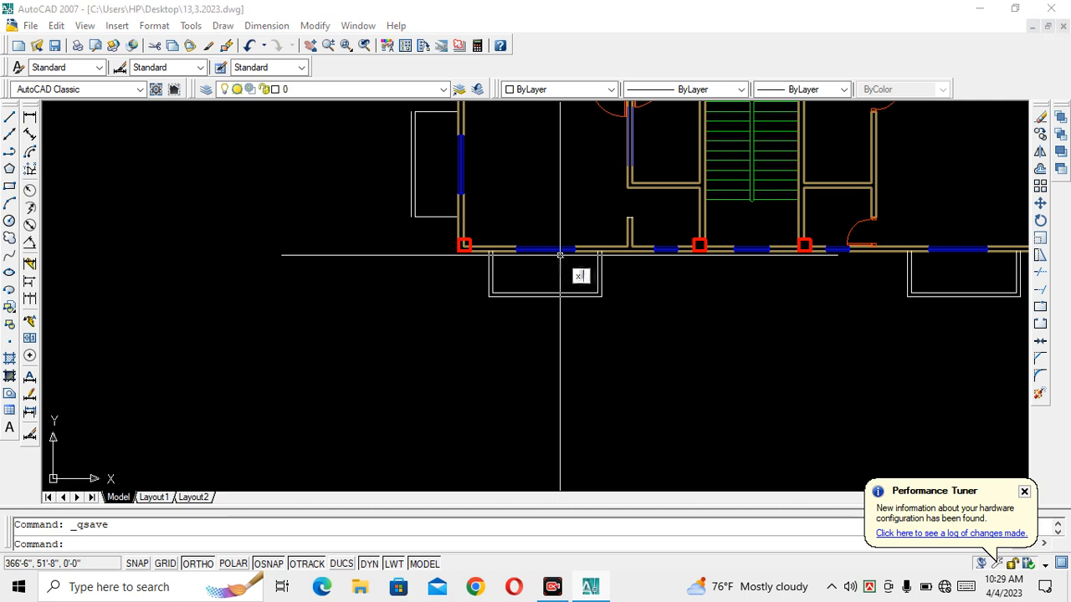
text(l)
key(Return)
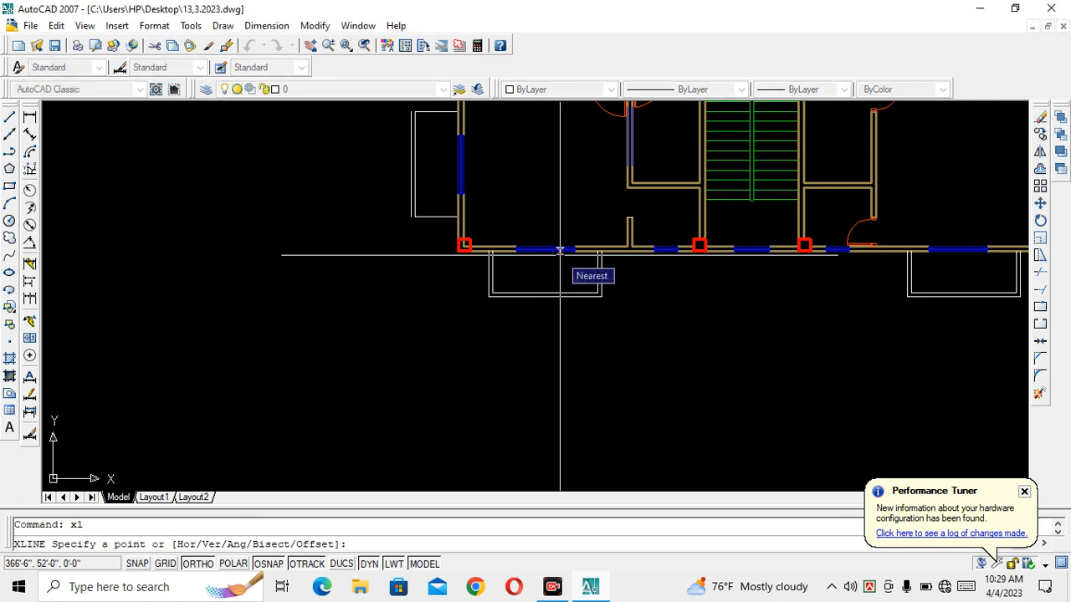
text(v)
key(Return)
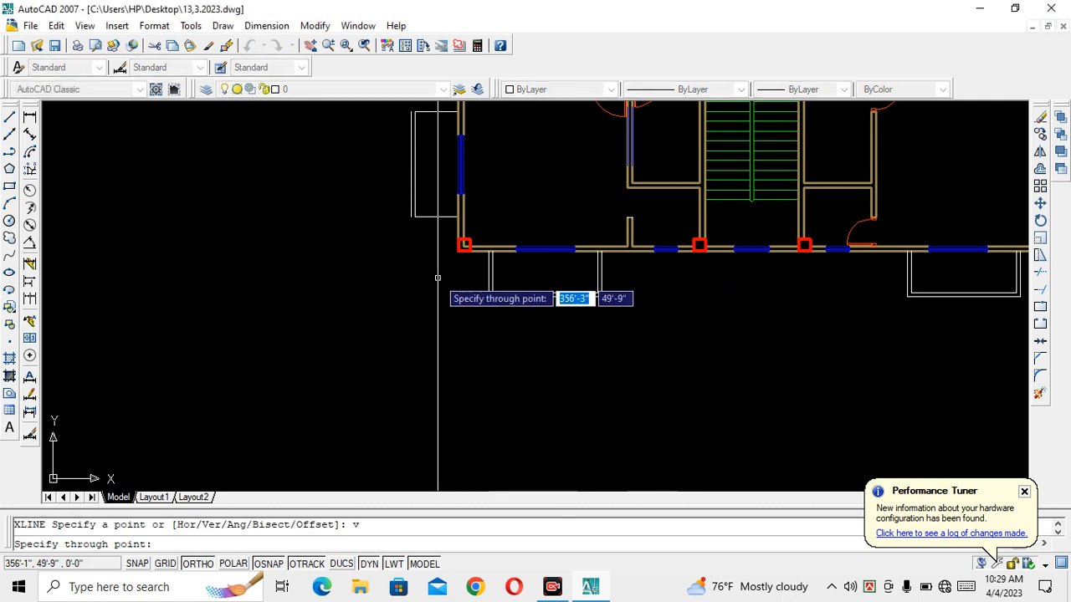
scroll(413, 240, up, 5)
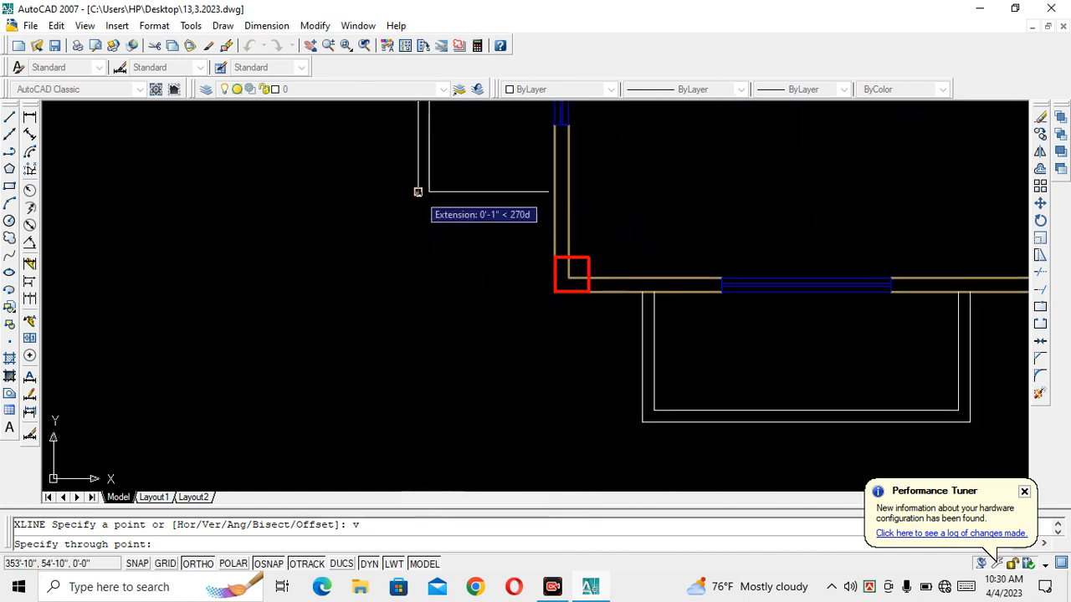
click(418, 191)
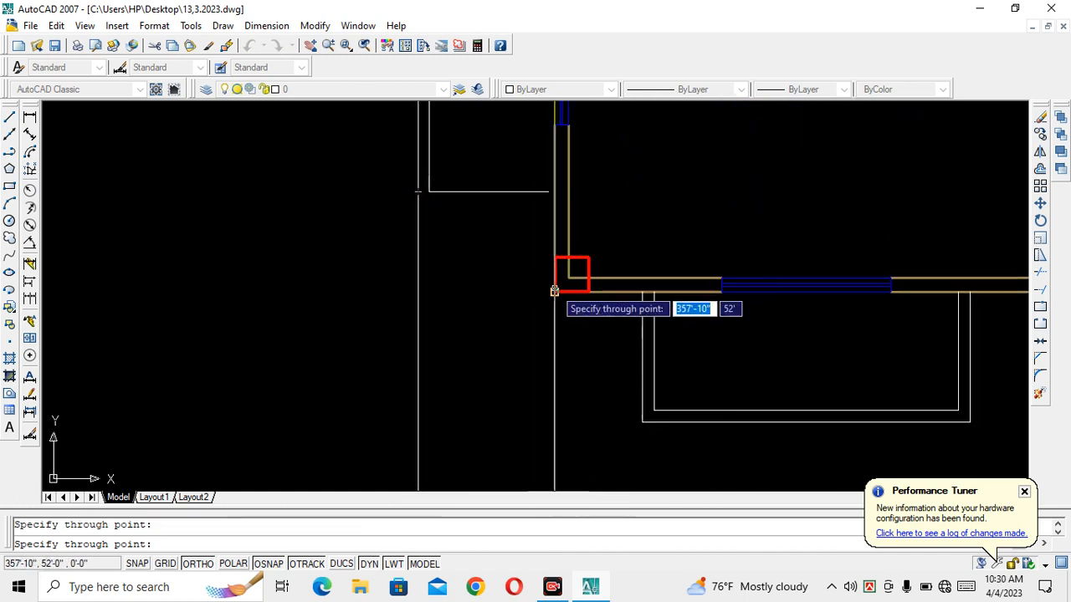
Step: Add vertical construction lines through both outer edges of the left front projection and both ends of the window behind it
middle_drag(544, 337, 377, 293)
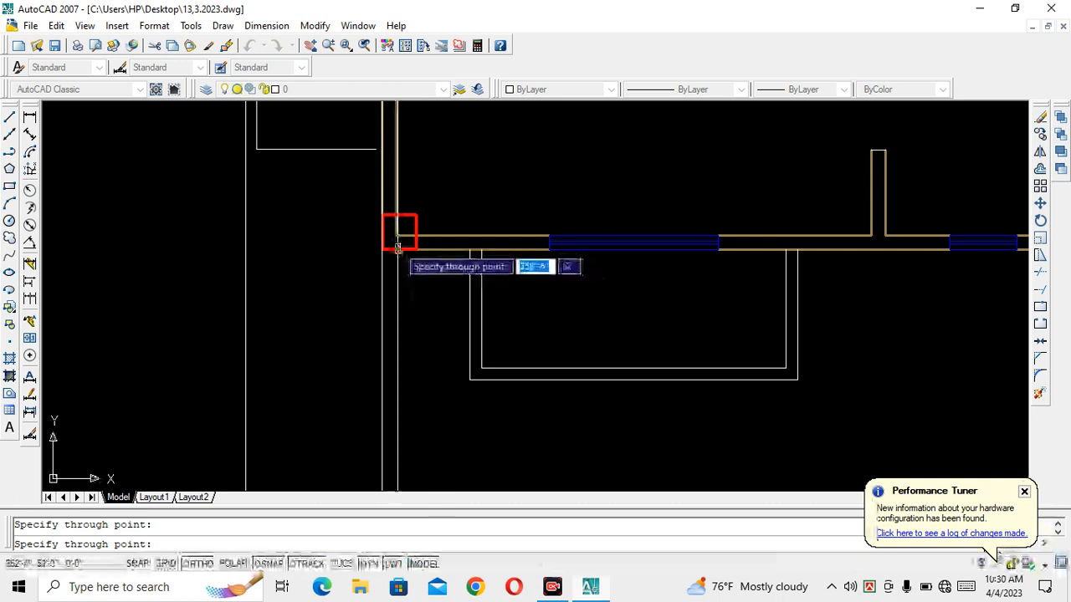
click(469, 249)
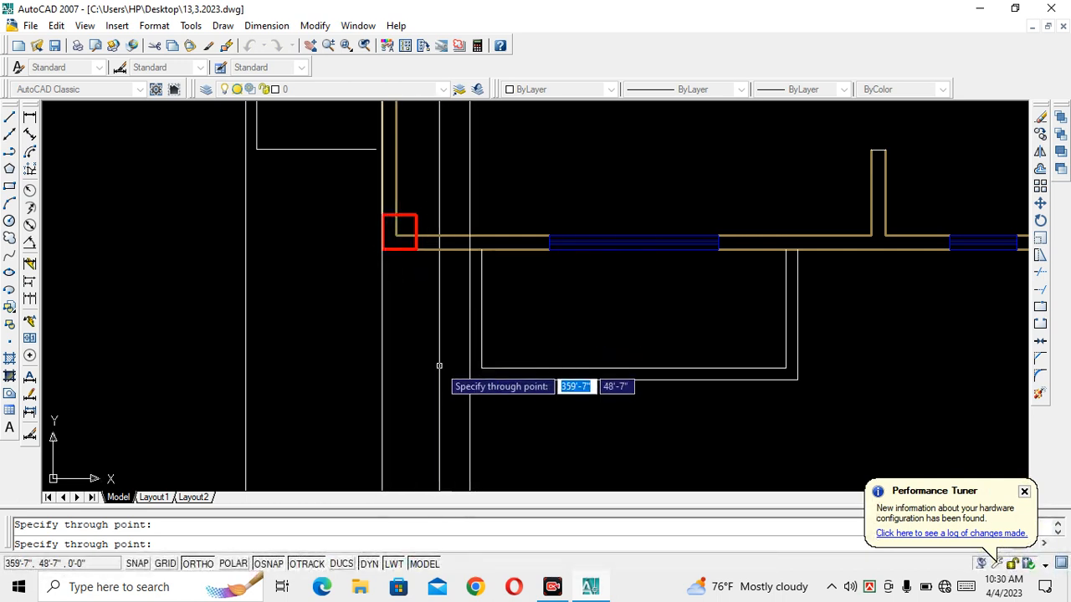
middle_drag(621, 353, 441, 303)
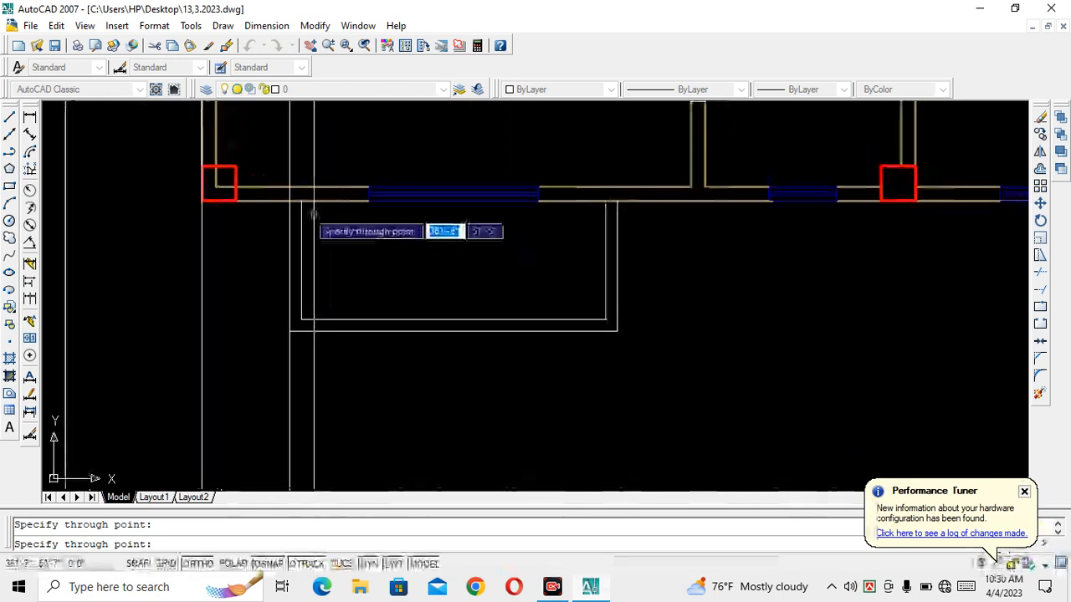
click(616, 201)
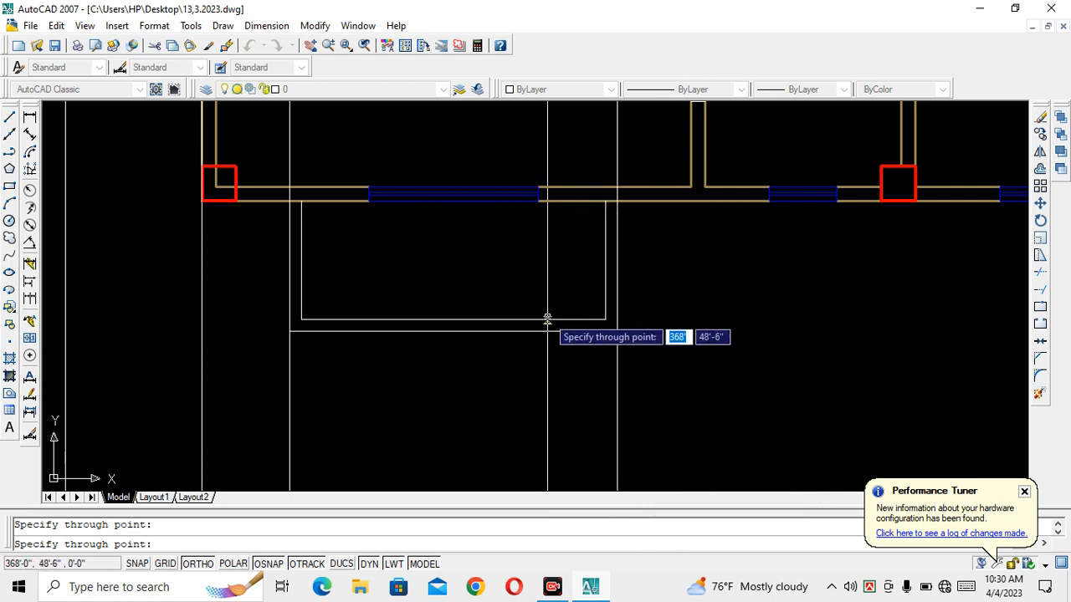
click(369, 201)
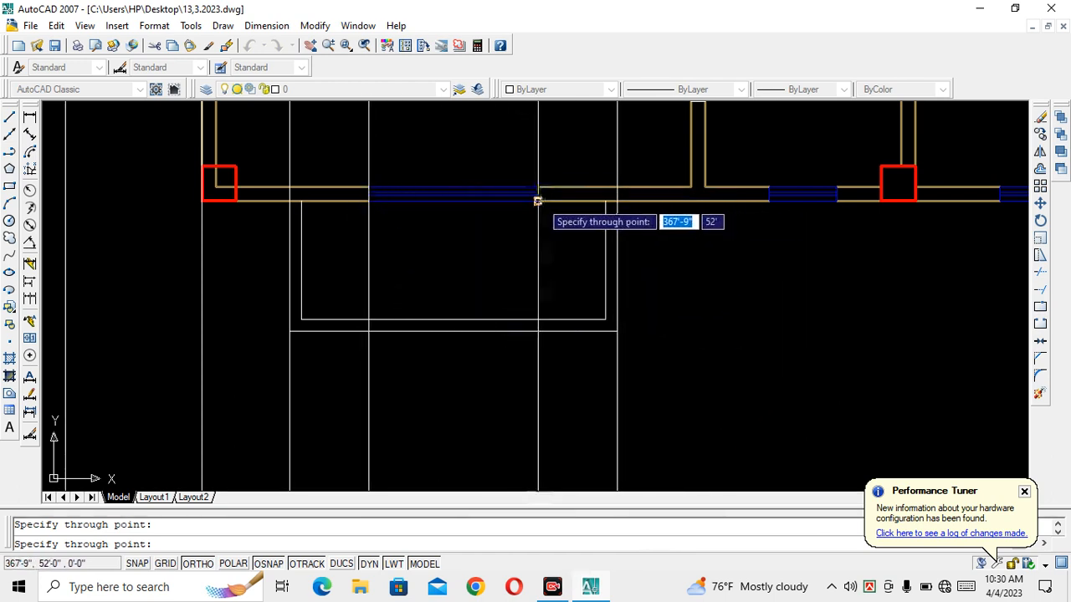
click(538, 201)
Step: Add vertical construction lines through both ends of the three middle front-wall windows, including the staircase window
middle_drag(734, 262, 491, 275)
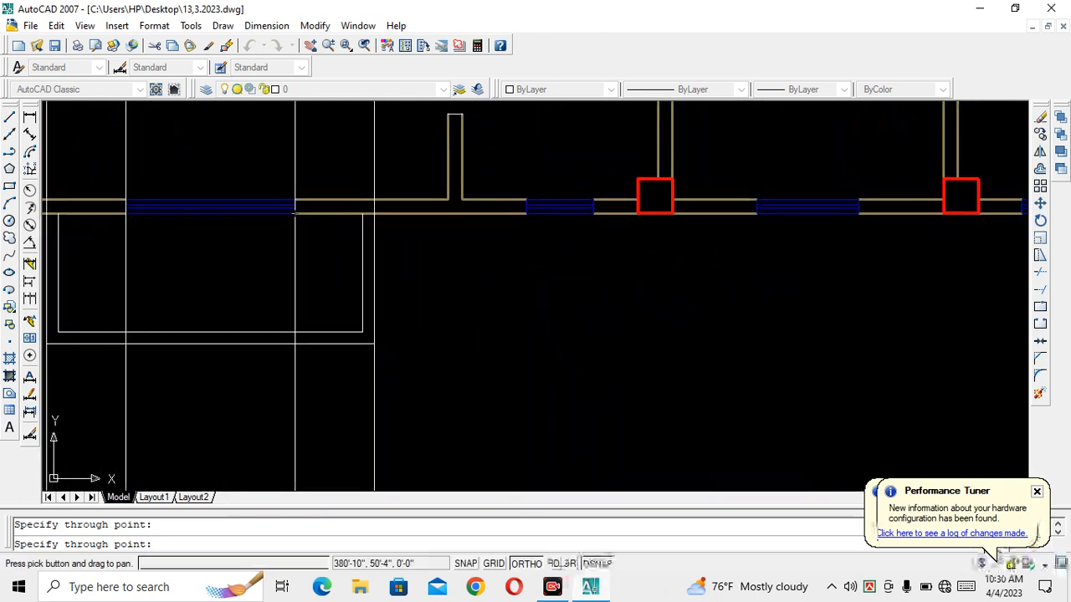
click(525, 216)
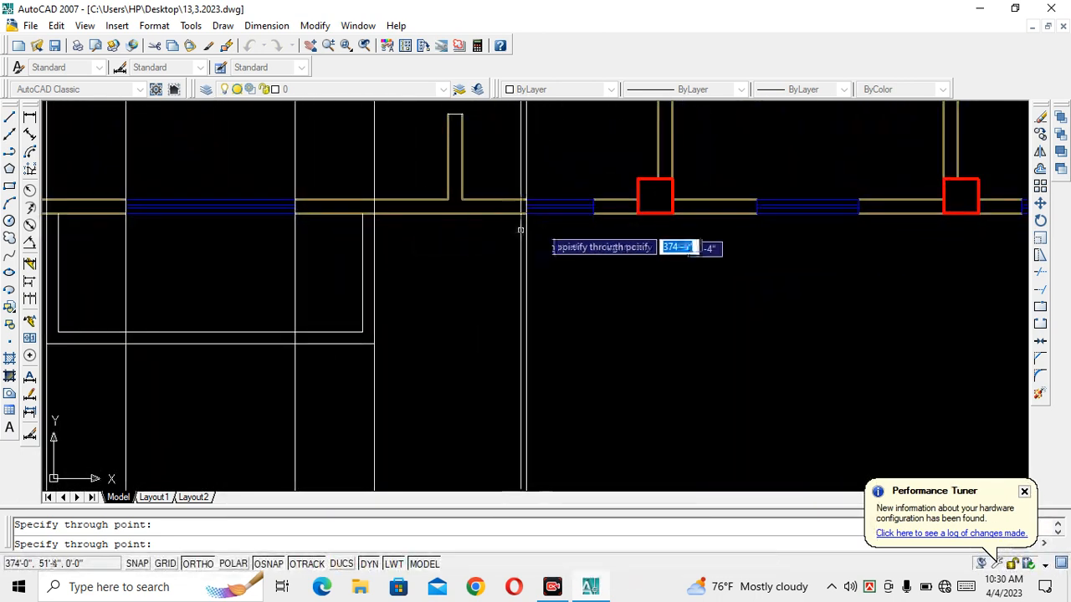
click(593, 212)
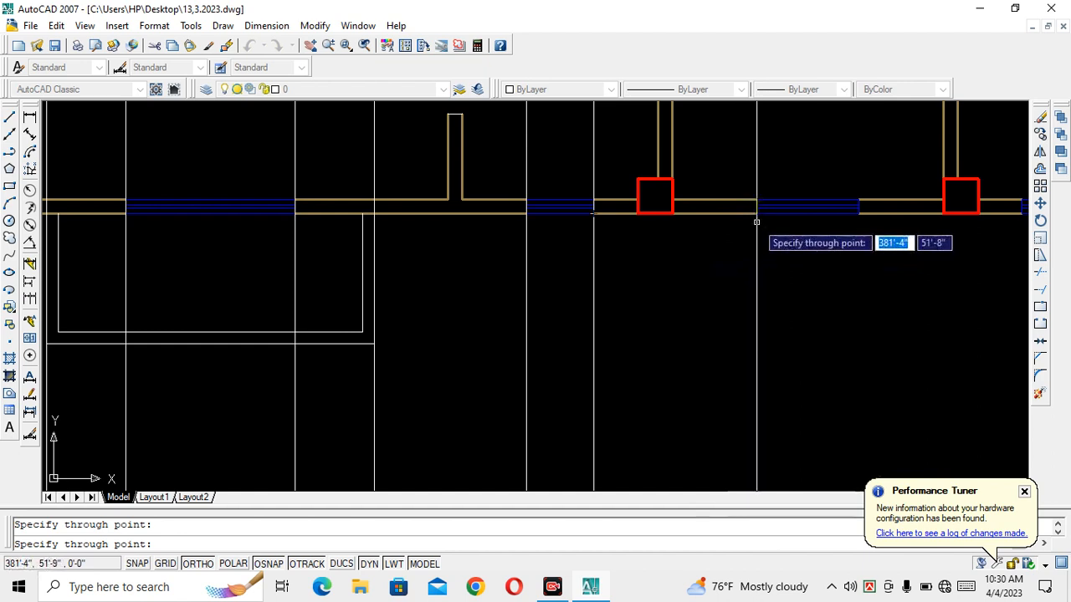
click(756, 221)
click(859, 219)
middle_drag(886, 293, 429, 358)
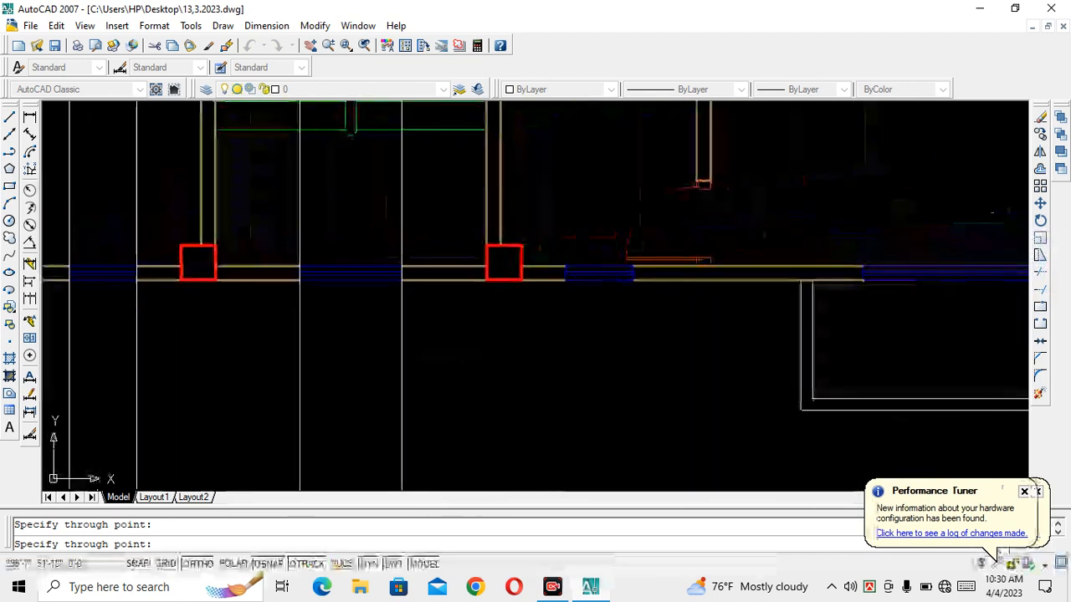
click(564, 289)
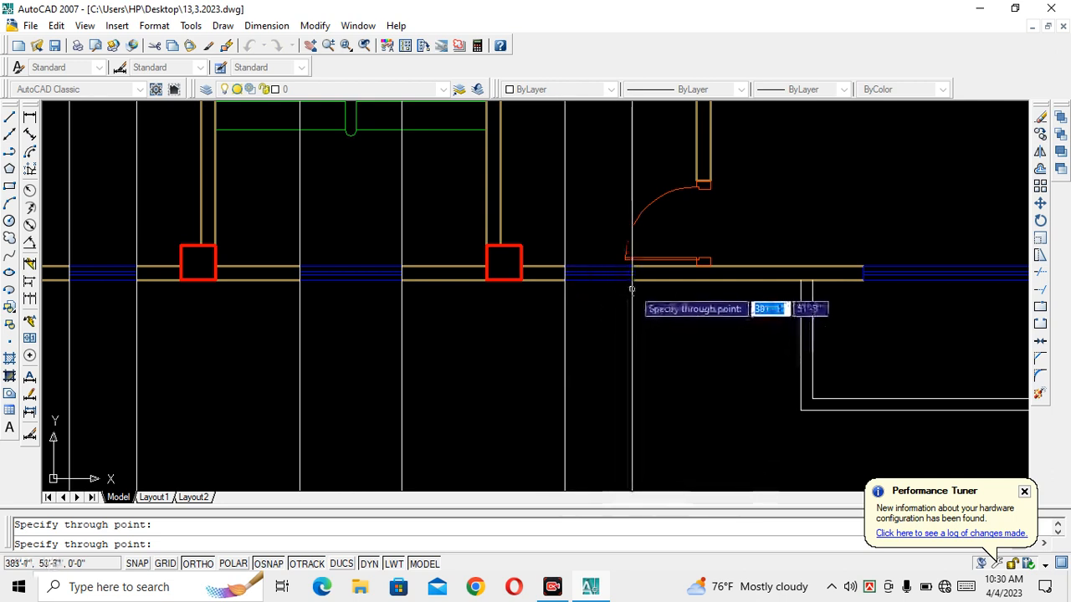
click(632, 281)
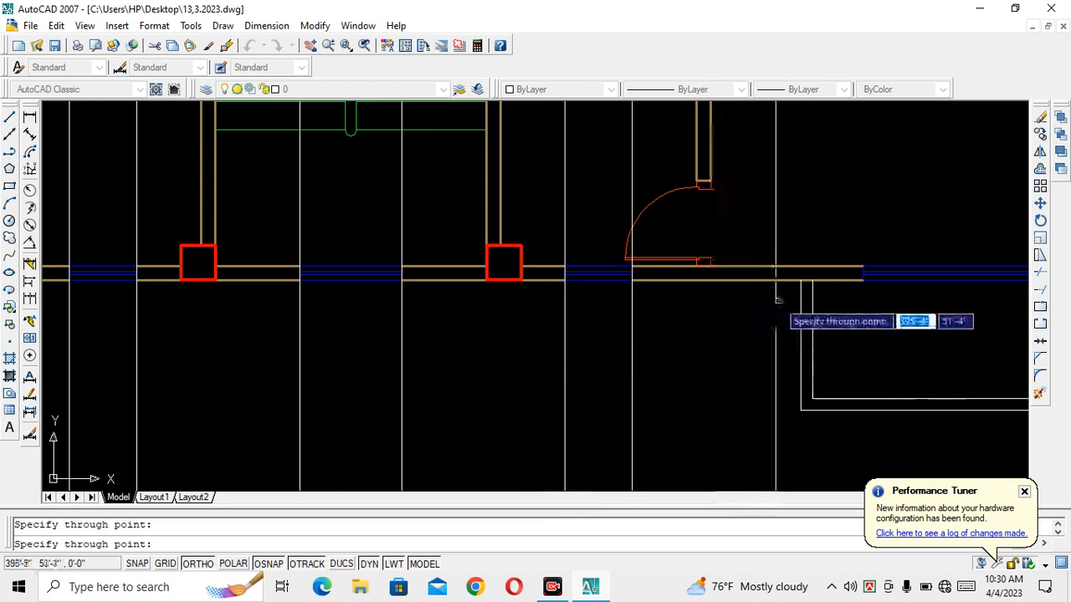
Step: Add vertical construction lines through both outer edges of the right front projection and both ends of its window
click(800, 282)
middle_drag(764, 319, 387, 323)
click(750, 290)
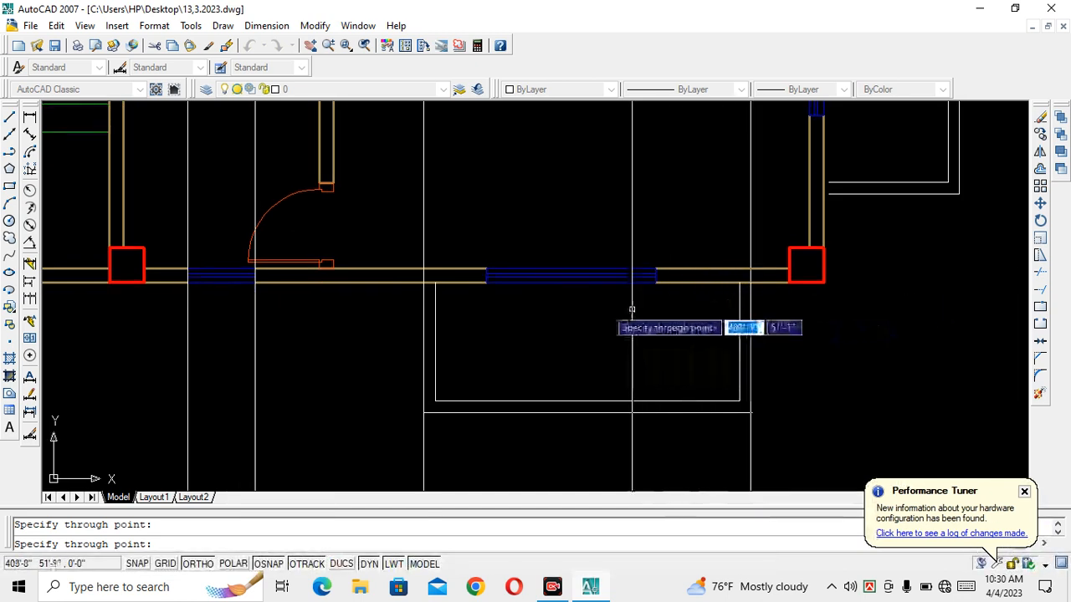
click(484, 290)
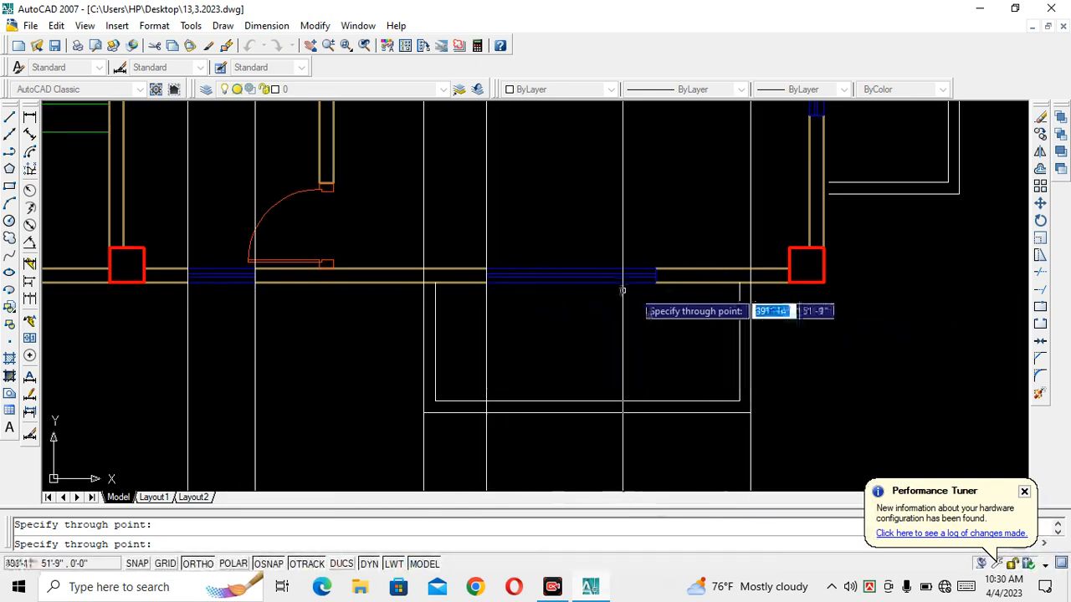
click(655, 287)
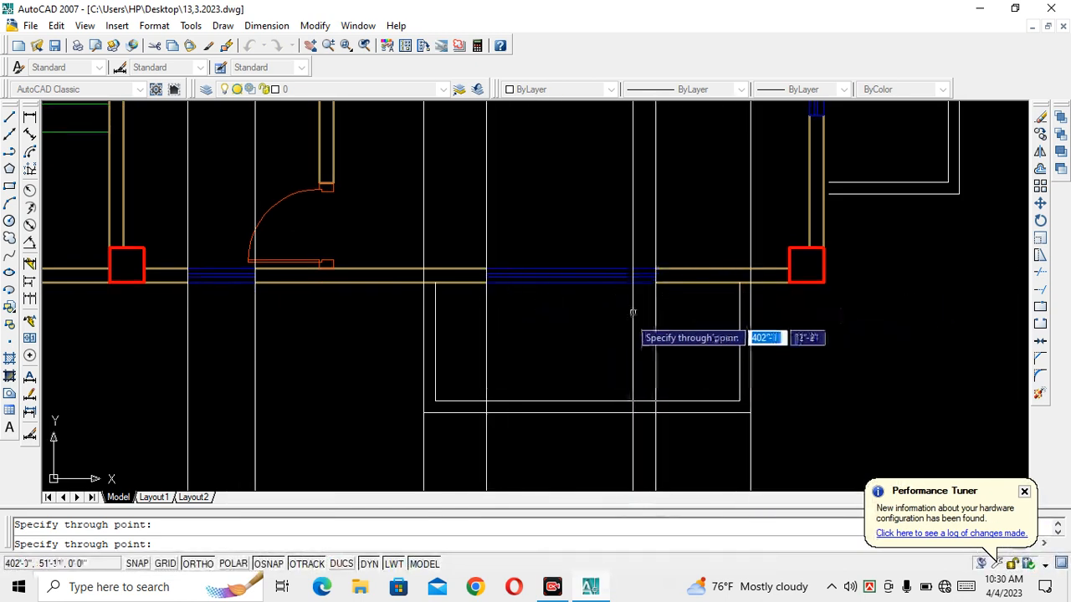
Step: Add vertical construction lines through the building's lower-right corner and the right side projection's outer edge, ending the command
click(823, 276)
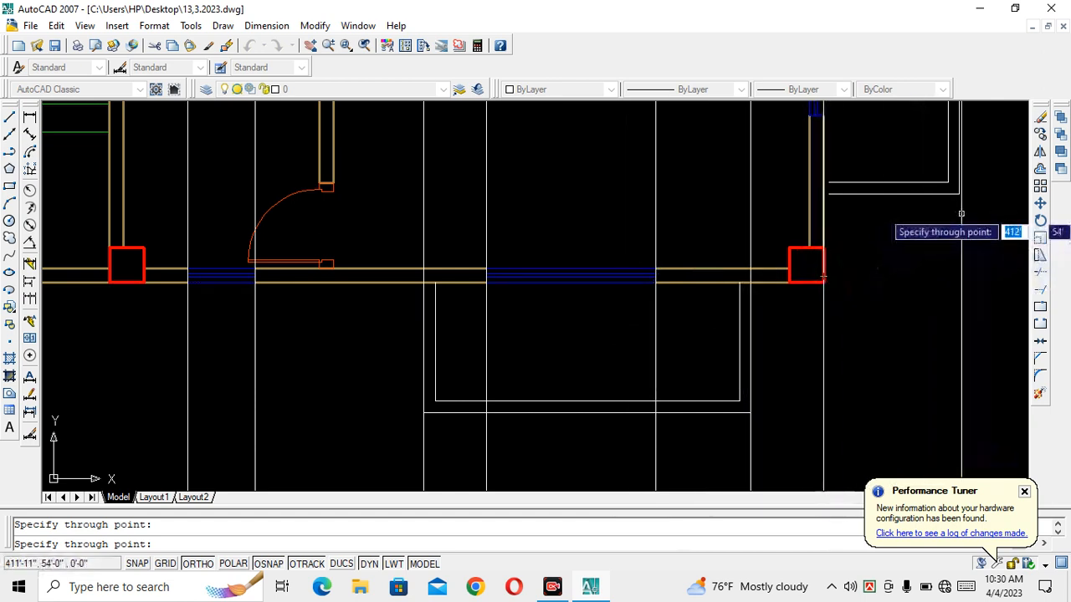
scroll(757, 259, down, 5)
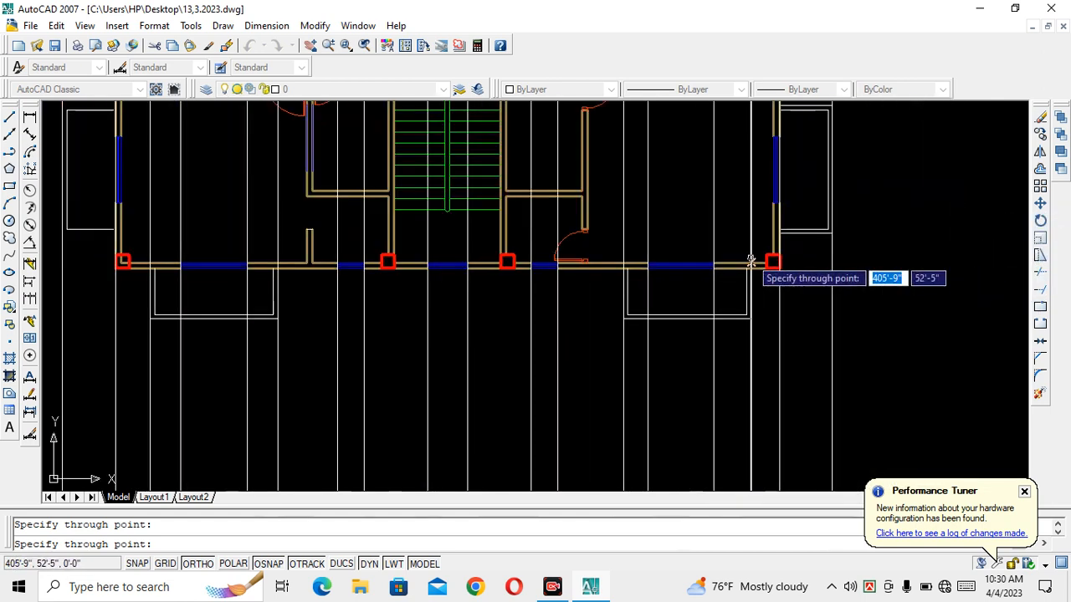
middle_drag(623, 317, 612, 304)
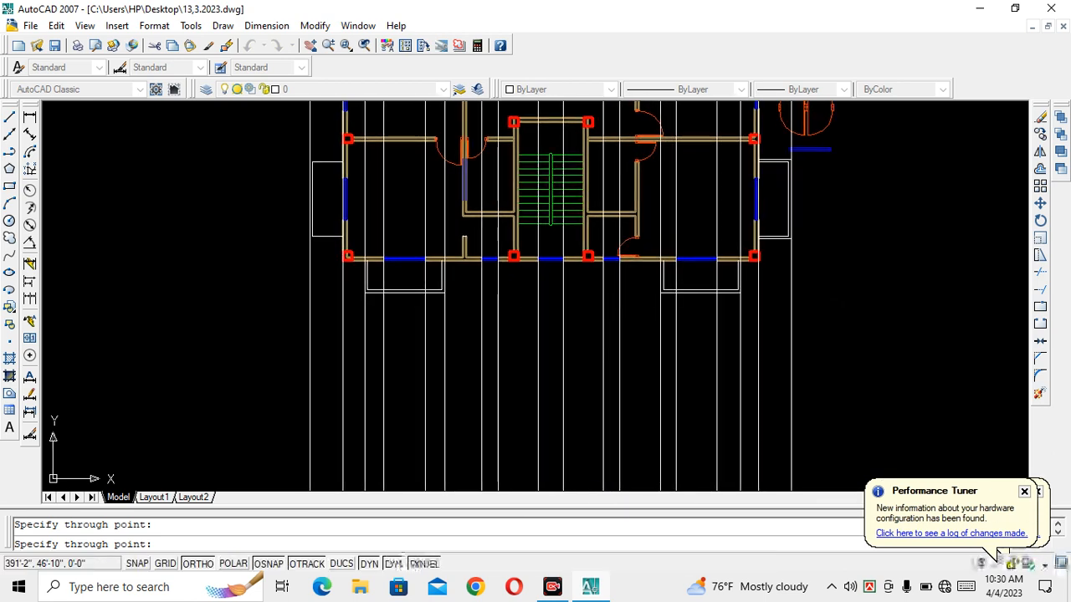
scroll(443, 310, up, 2)
scroll(442, 311, down, 3)
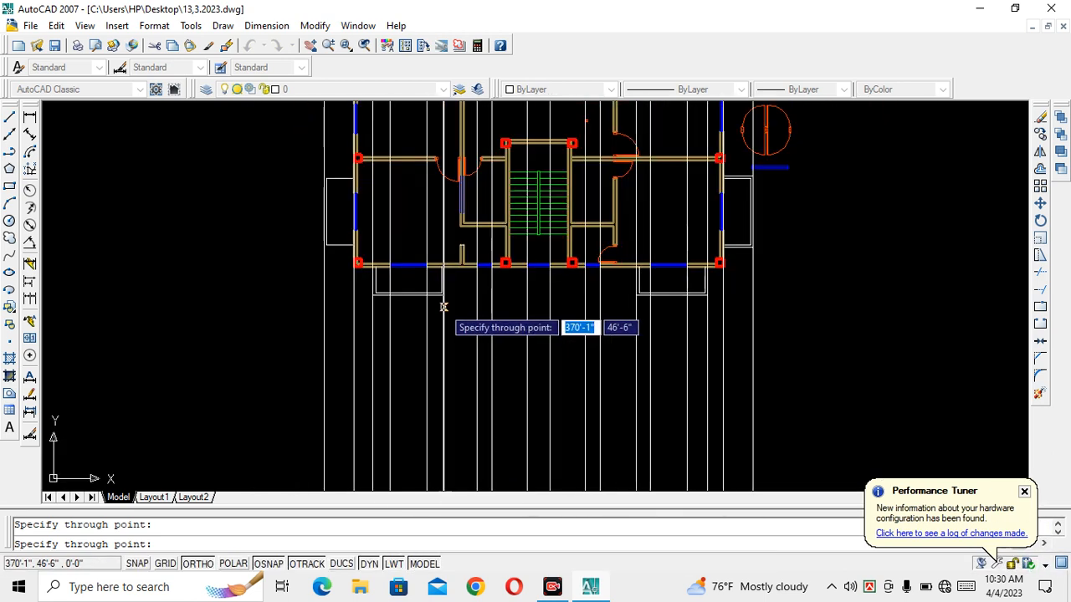
key(Escape)
Step: Draw a horizontal line below the plan, crossing all the vertical construction lines and extending past them on both sides
middle_drag(443, 306, 466, 287)
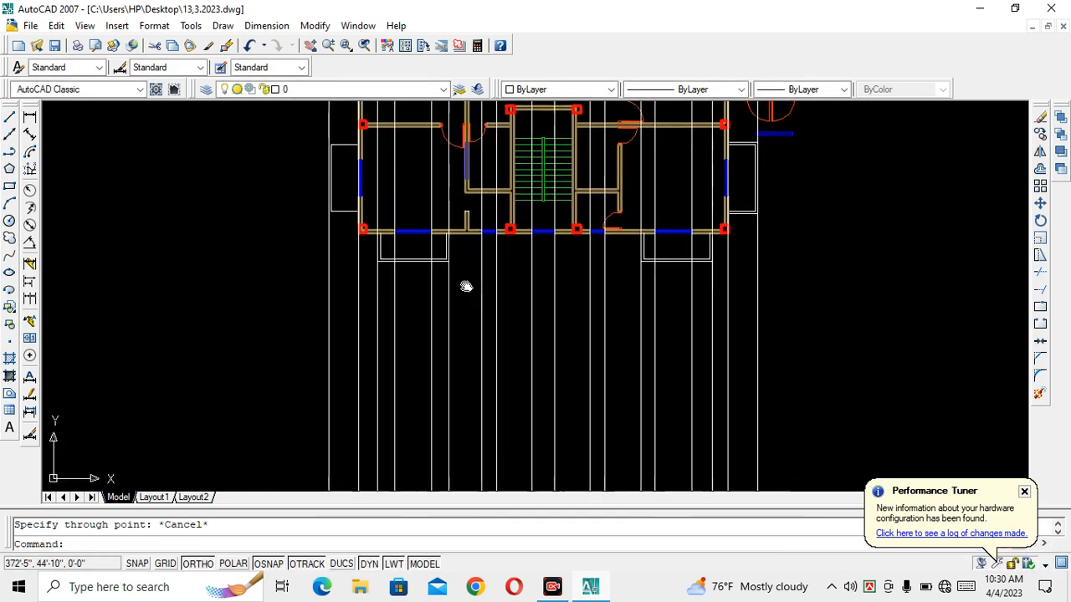
click(9, 118)
click(263, 437)
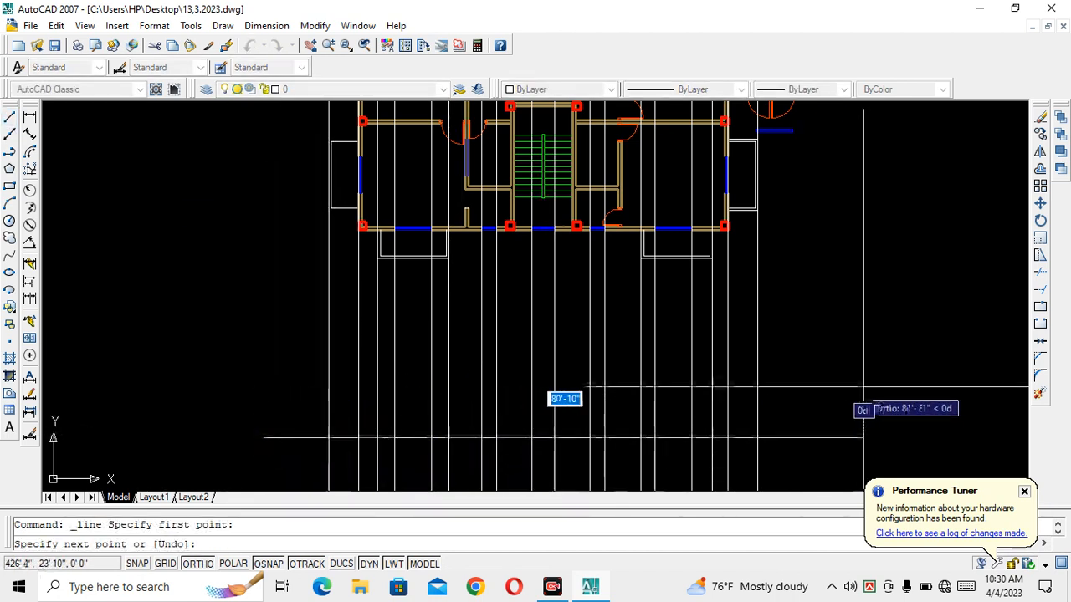
click(828, 393)
key(Escape)
Step: Offset the horizontal line 10' upward toward the plan
middle_drag(684, 416, 671, 385)
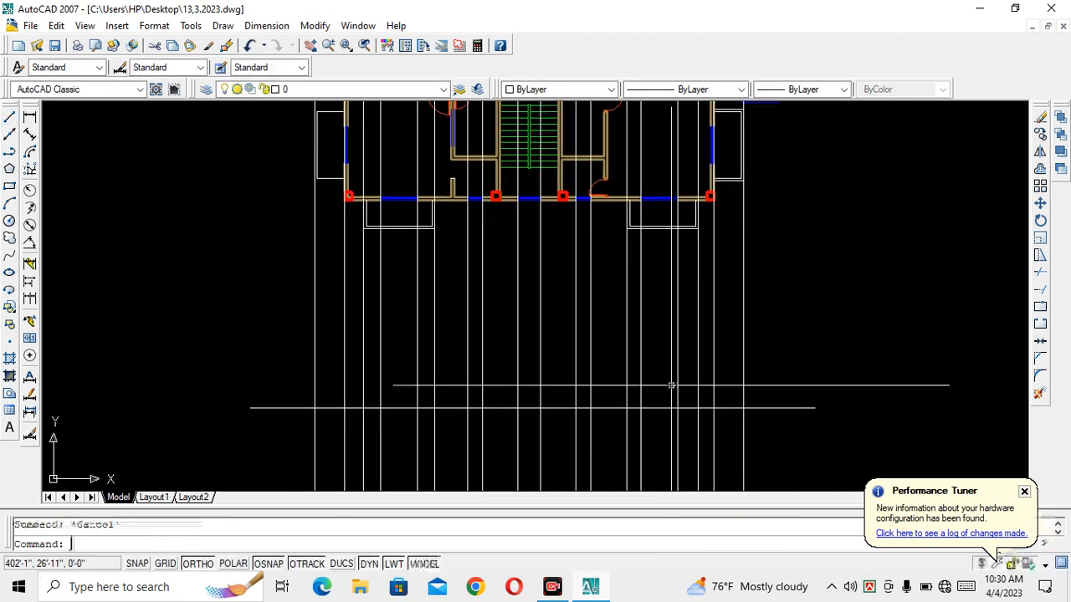
text(o)
key(Return)
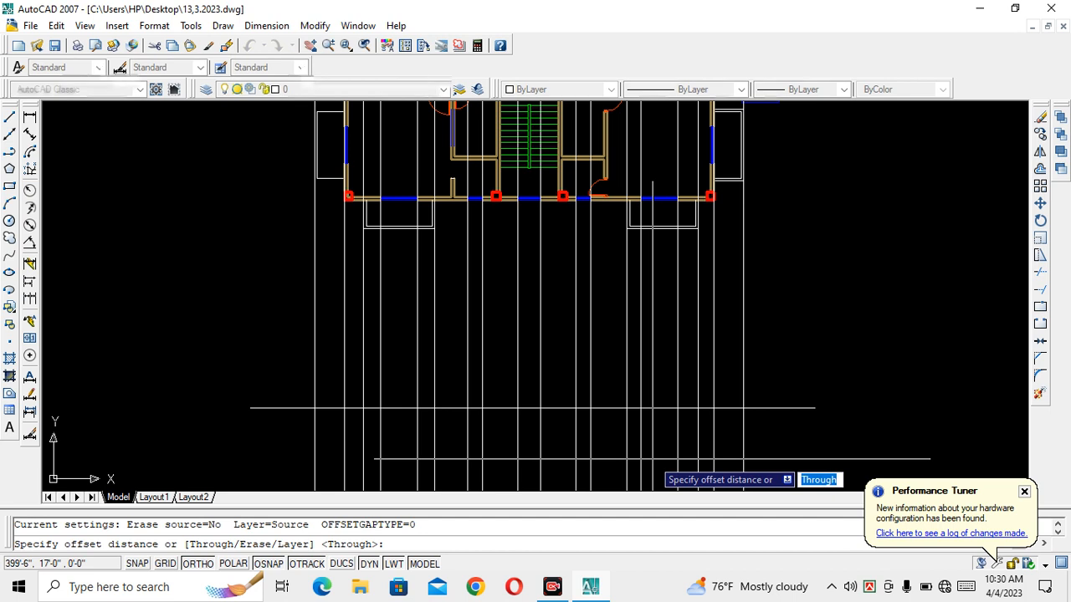
text(10)
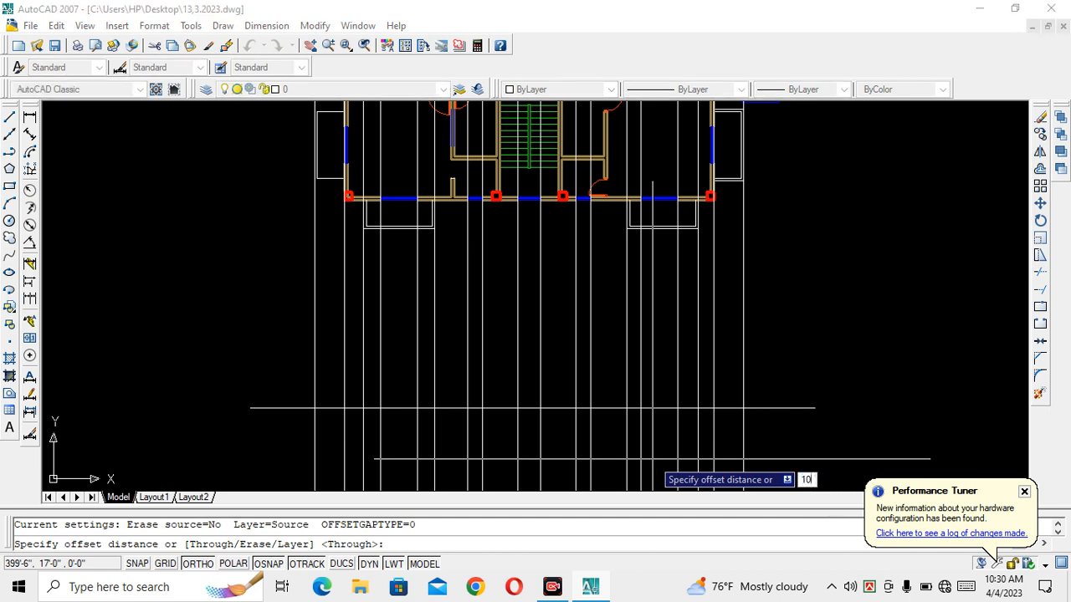
key(Return)
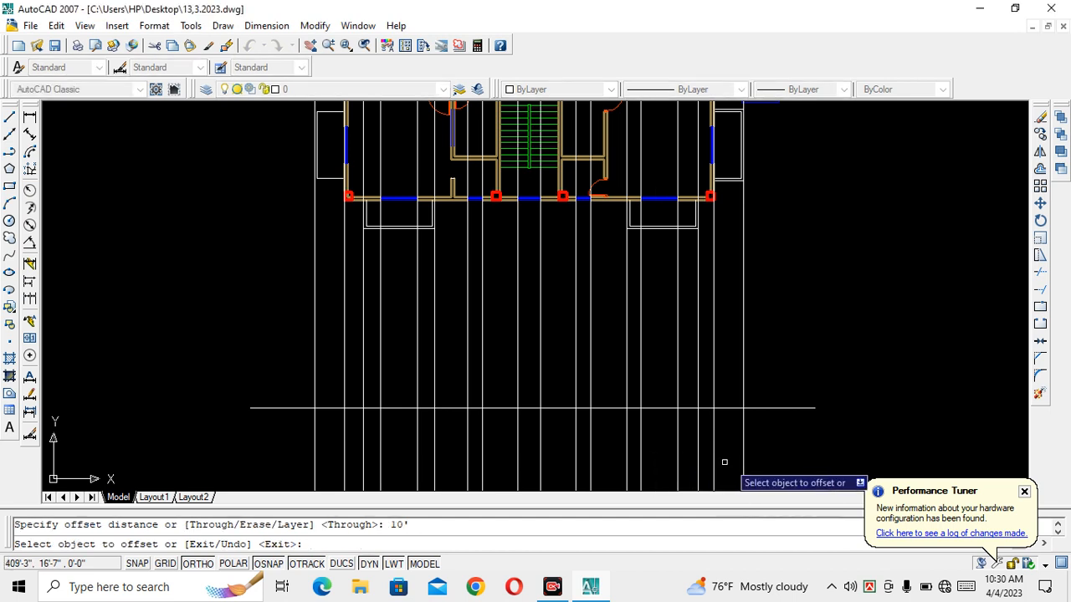
click(770, 409)
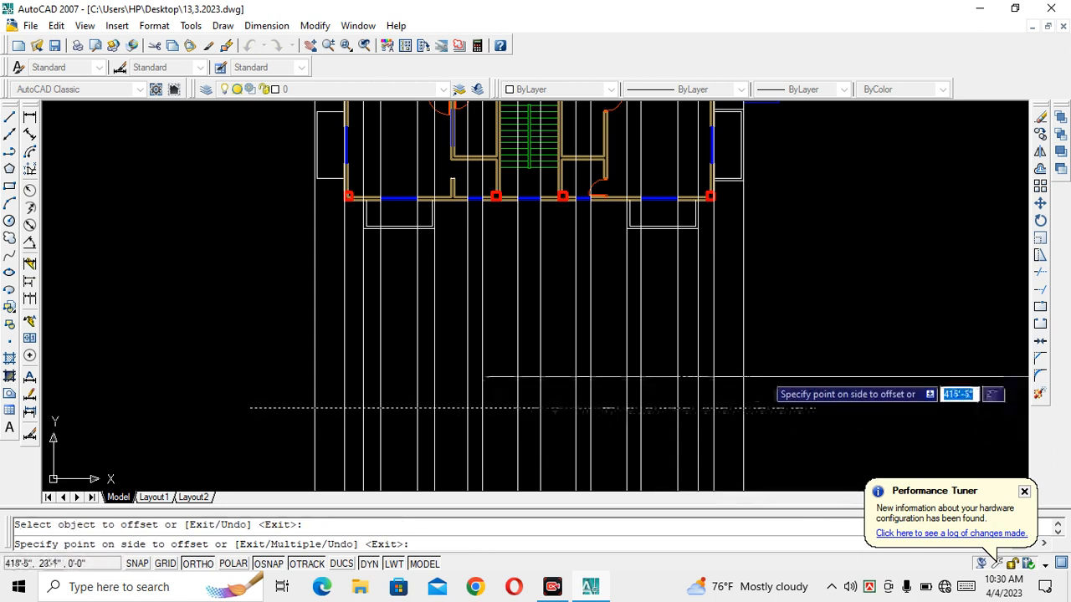
click(766, 353)
key(Escape)
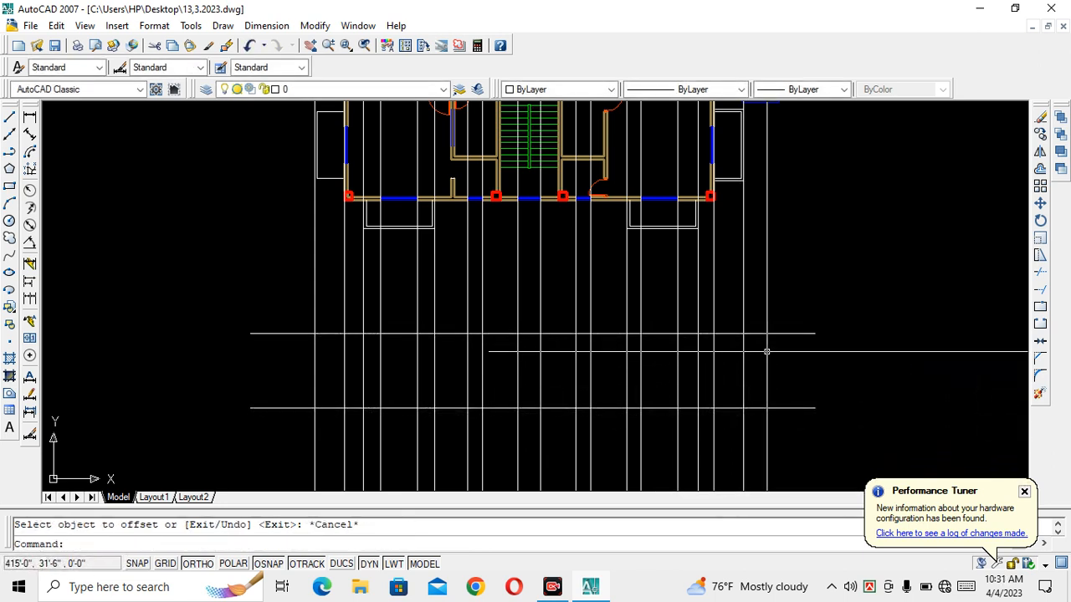
Step: Trim both horizontal lines' ends beyond the outermost vertical construction lines, and all verticals below the lower horizontal line
text(tr)
key(Return)
key(Return)
click(788, 419)
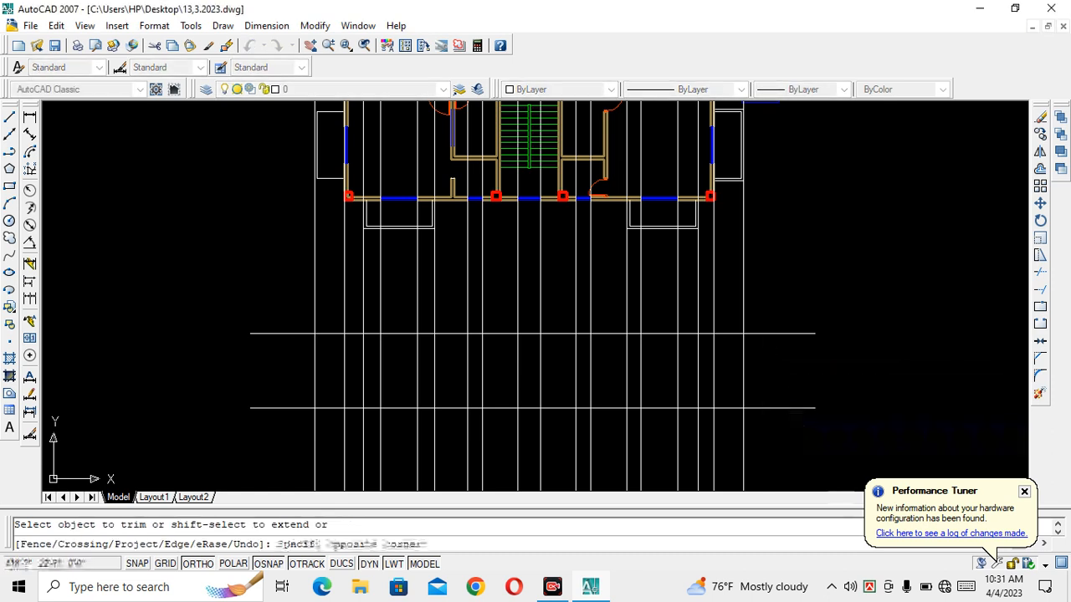
click(771, 316)
click(773, 435)
click(281, 447)
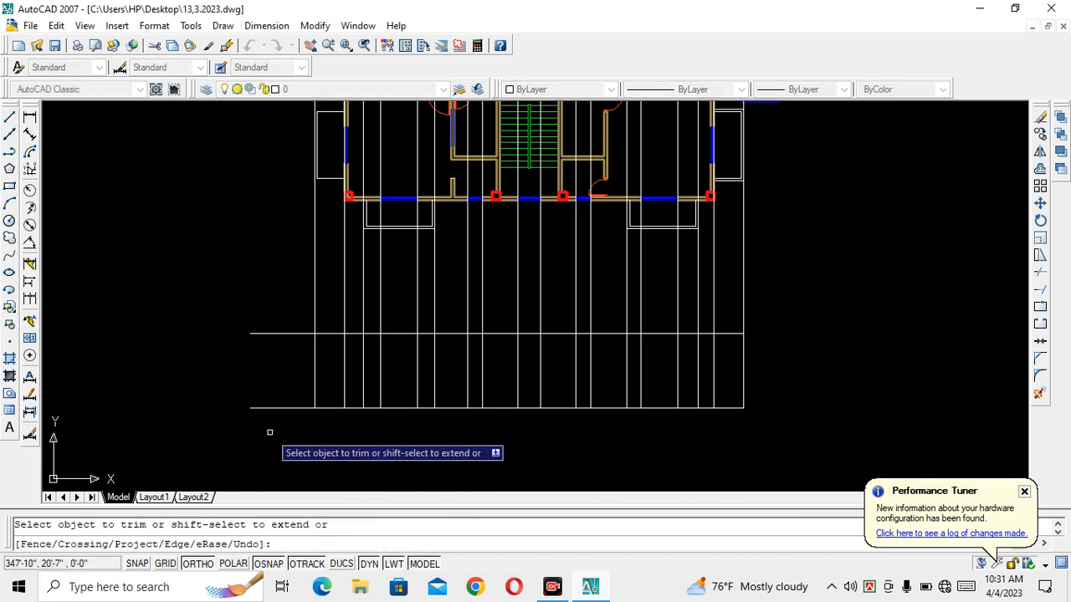
click(266, 412)
click(263, 277)
key(Escape)
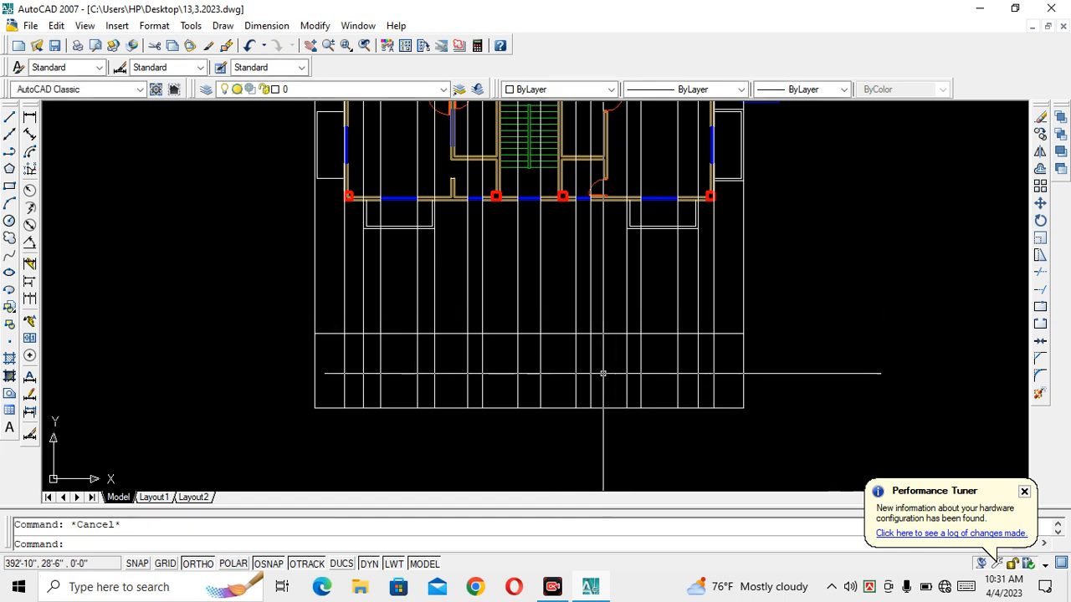
Step: Offset the upper horizontal line 6" downward to form the slab thickness
text(6)
key(Return)
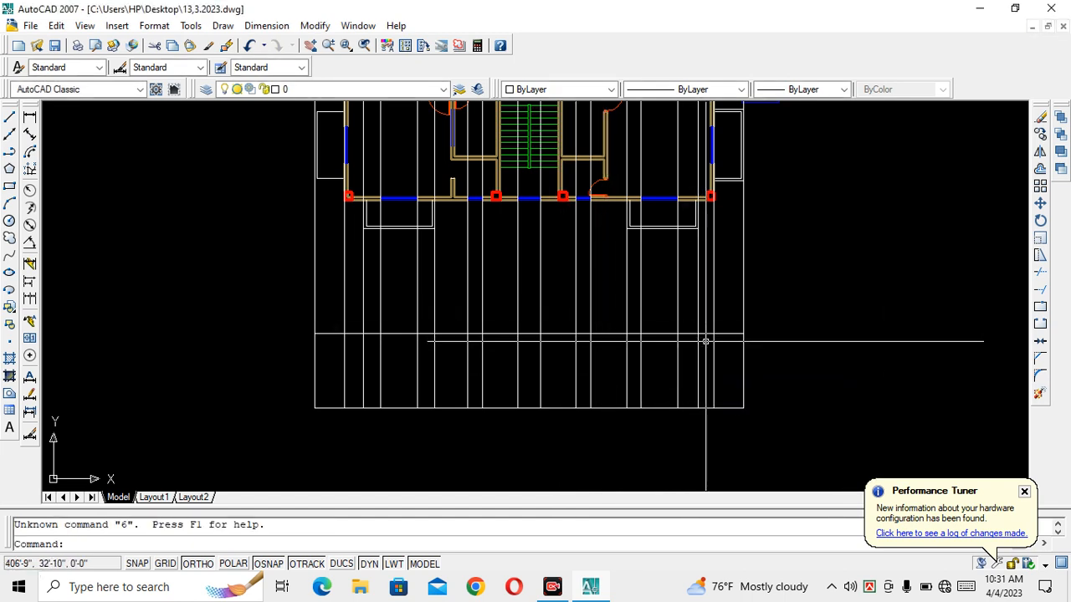
text(o)
key(Return)
text(6)
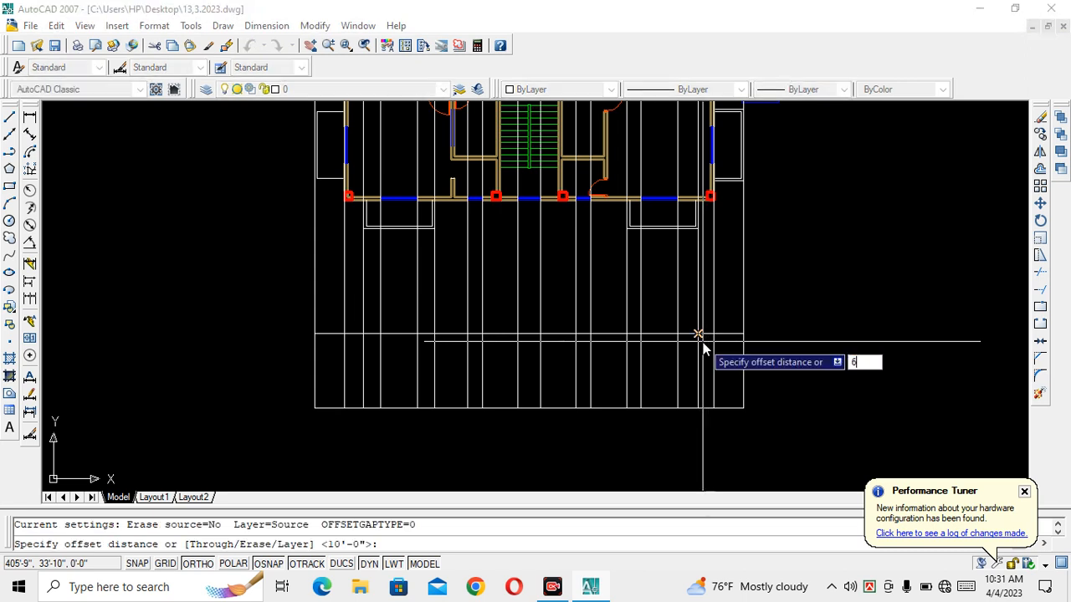
key(Return)
click(721, 333)
click(728, 359)
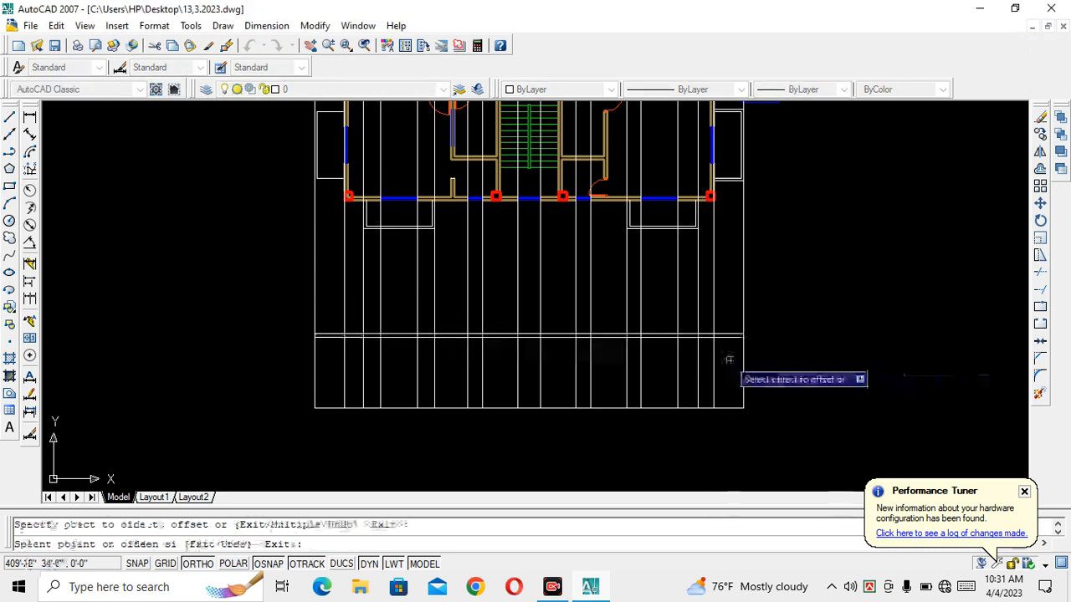
key(Escape)
Step: Trim the first three verticals inside the left outer edge where they cross the 6" slab band
scroll(714, 336, up, 3)
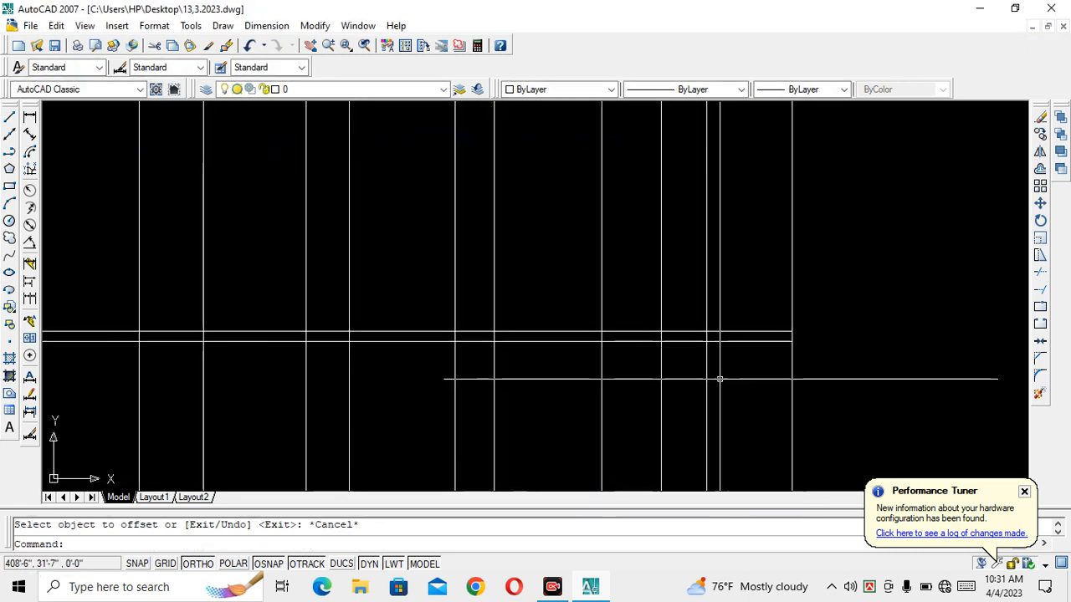
scroll(545, 351, down, 3)
middle_drag(519, 375, 594, 348)
text(tr)
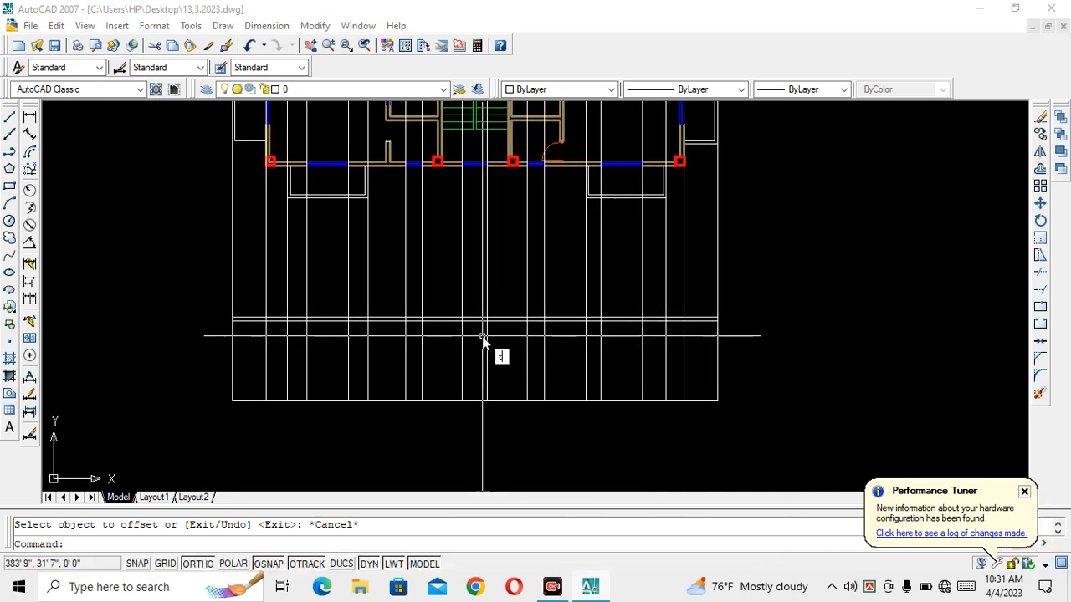
key(Return)
key(Return)
scroll(228, 316, up, 10)
scroll(355, 342, up, 1)
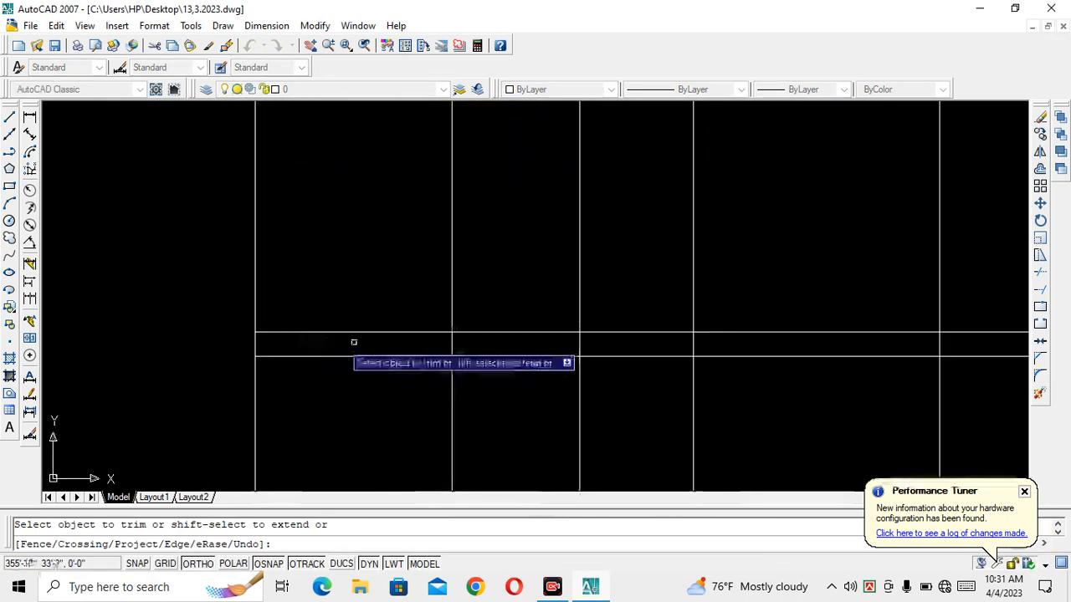
click(377, 343)
click(721, 344)
Step: Trim the next four verticals out of the slab band, continuing toward the middle of the elevation
scroll(761, 342, down, 4)
middle_drag(705, 332, 385, 277)
scroll(515, 295, up, 3)
click(458, 269)
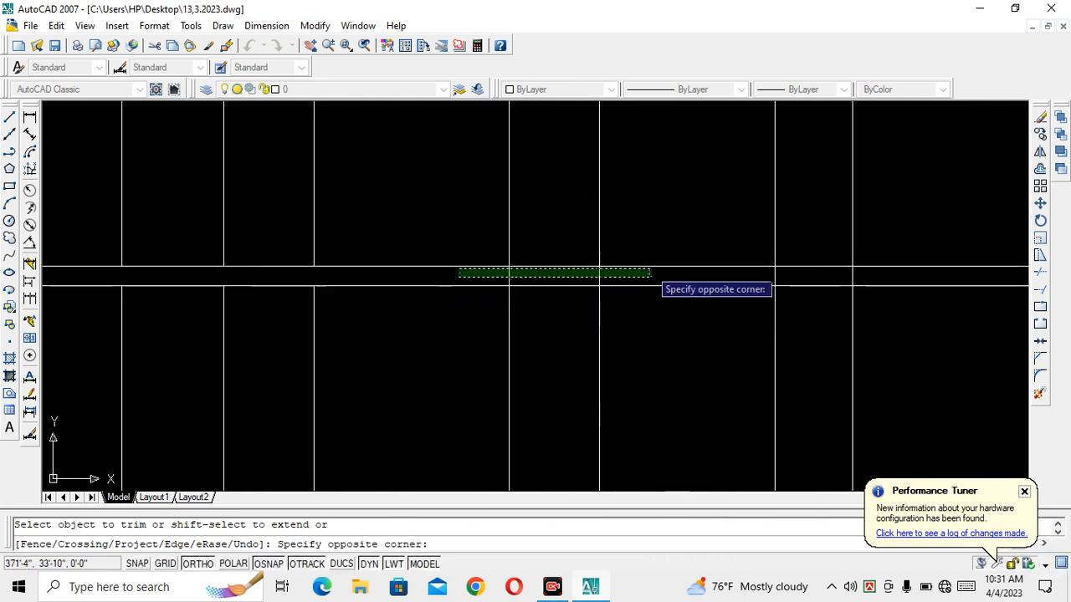
click(654, 275)
scroll(500, 302, up, 2)
middle_drag(500, 302, 492, 302)
scroll(610, 296, up, 6)
click(682, 289)
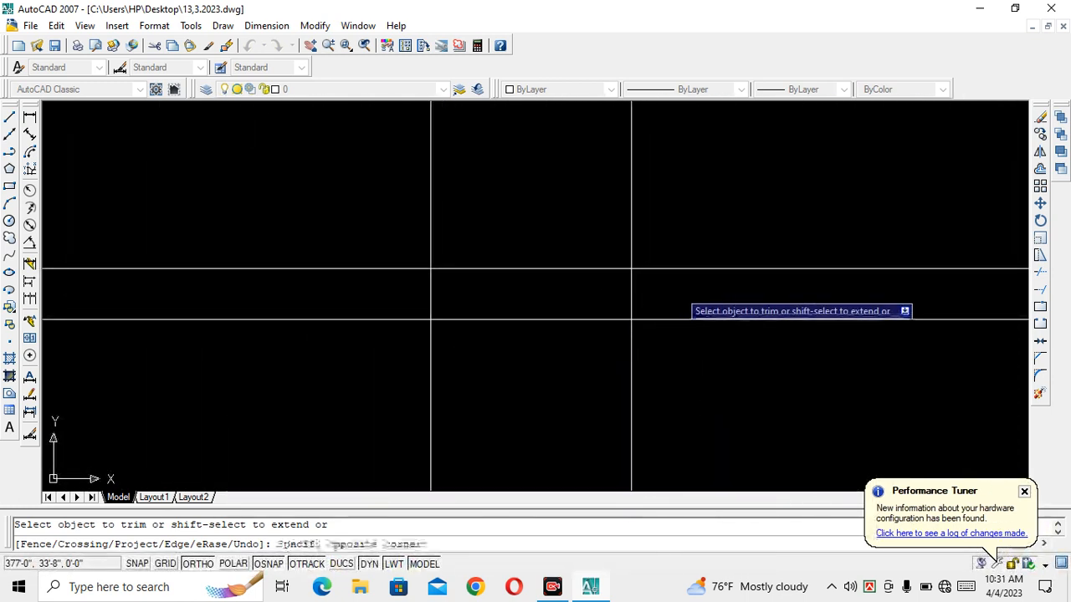
click(367, 303)
Step: Trim the four central verticals between the two slab lines
scroll(398, 302, down, 8)
scroll(399, 301, up, 2)
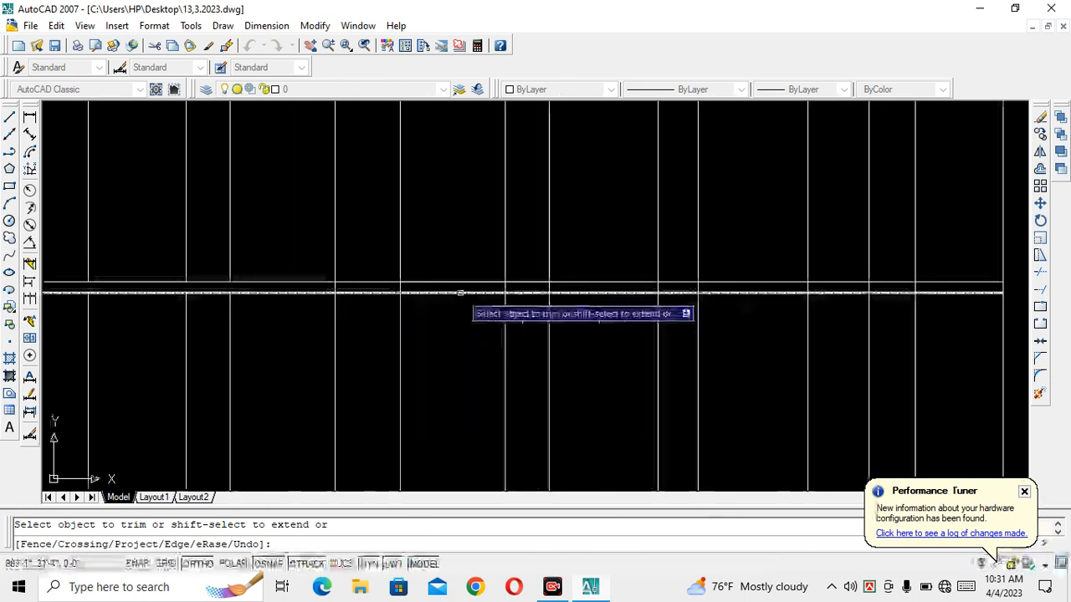
scroll(310, 287, up, 3)
click(235, 282)
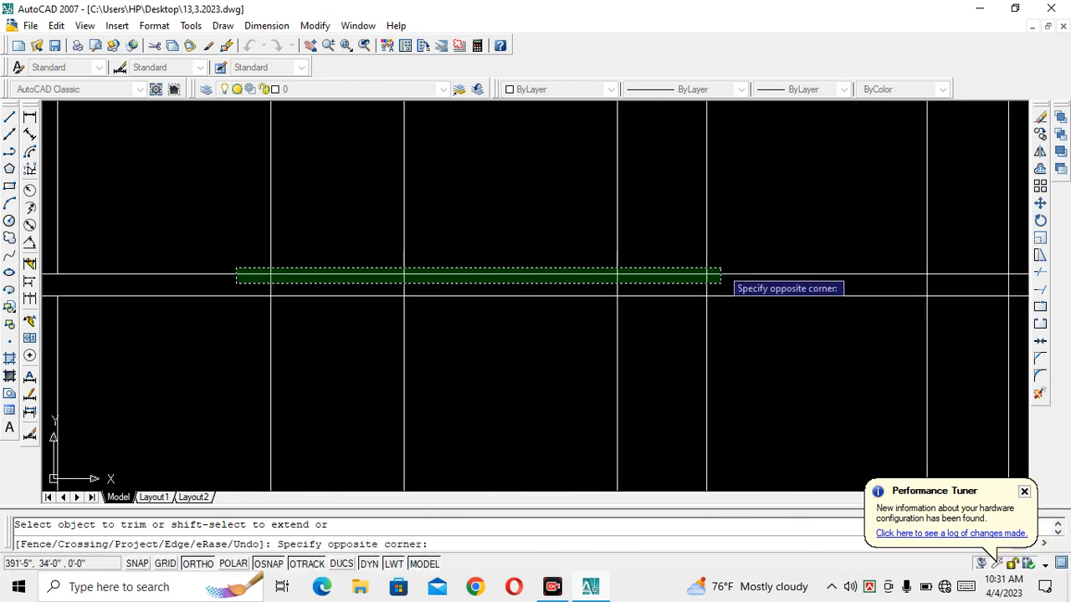
click(739, 281)
mouse_move(739, 281)
middle_down()
mouse_move(344, 287)
mouse_move(273, 276)
middle_up()
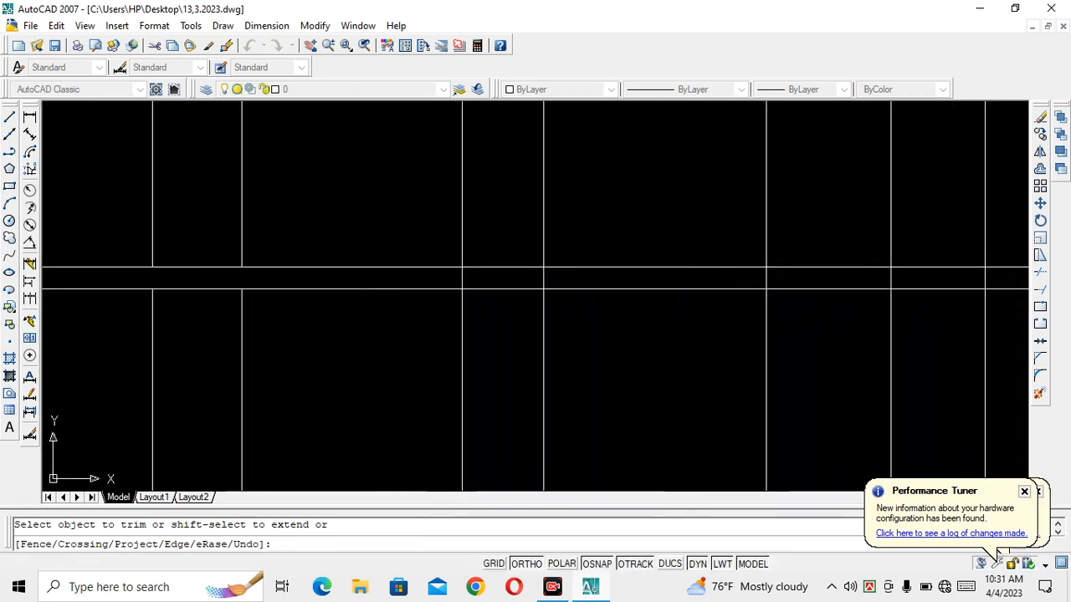
Step: Trim the remaining five inner verticals out of the slab band up to the right outer edge, ending the trim
click(913, 276)
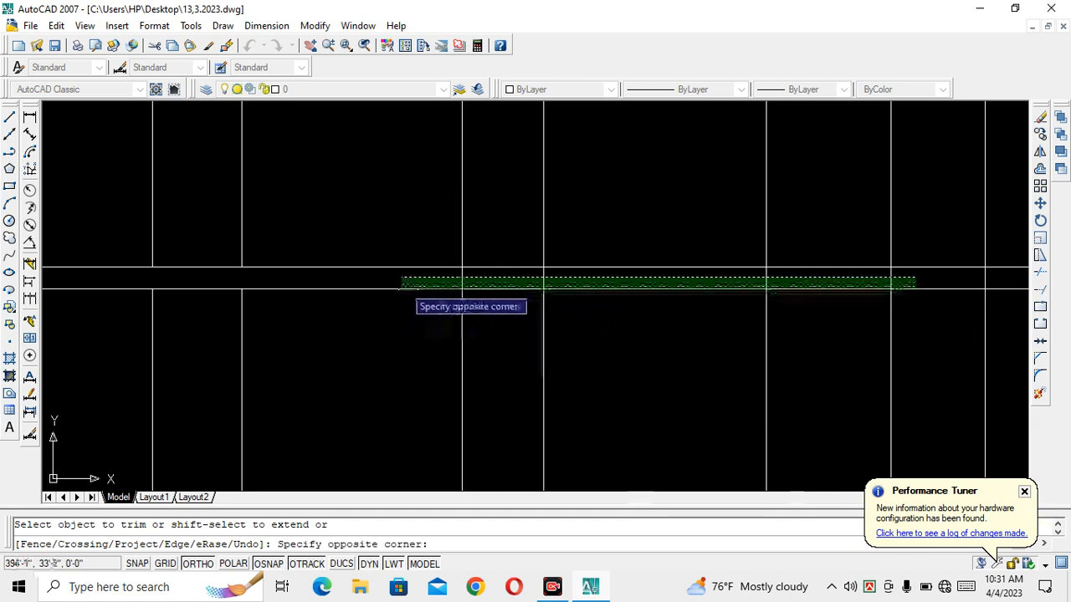
click(405, 284)
scroll(446, 279, down, 3)
scroll(648, 280, up, 5)
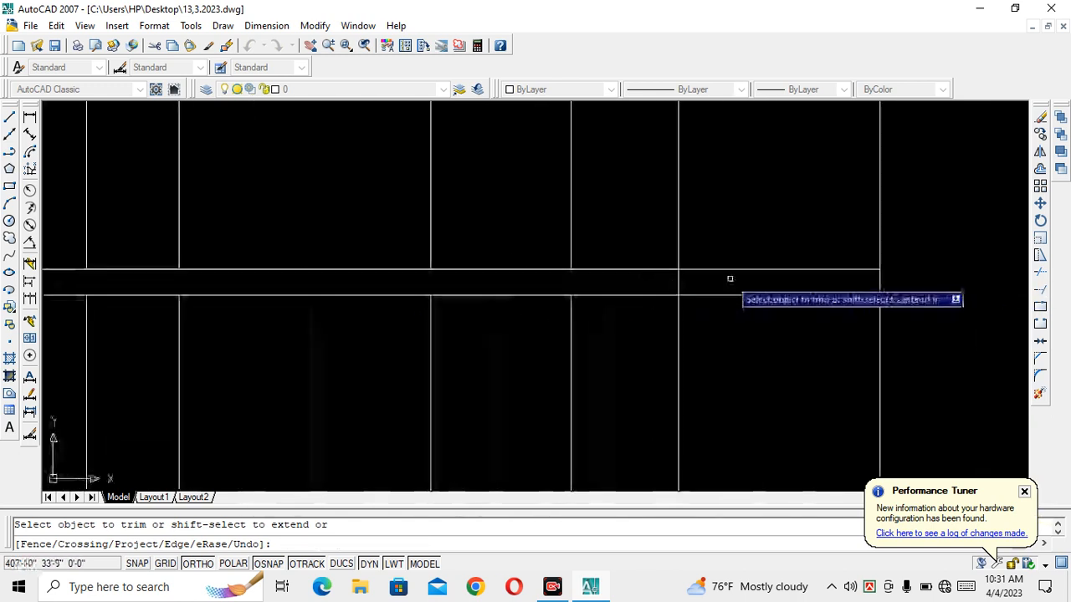
click(728, 278)
click(655, 282)
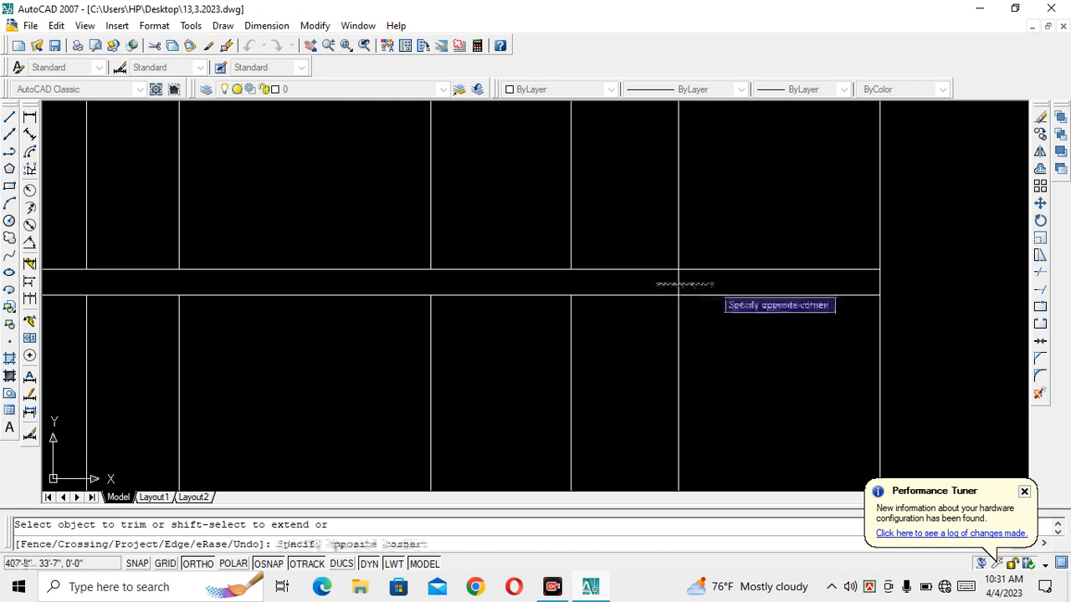
click(713, 283)
key(Escape)
scroll(588, 286, down, 5)
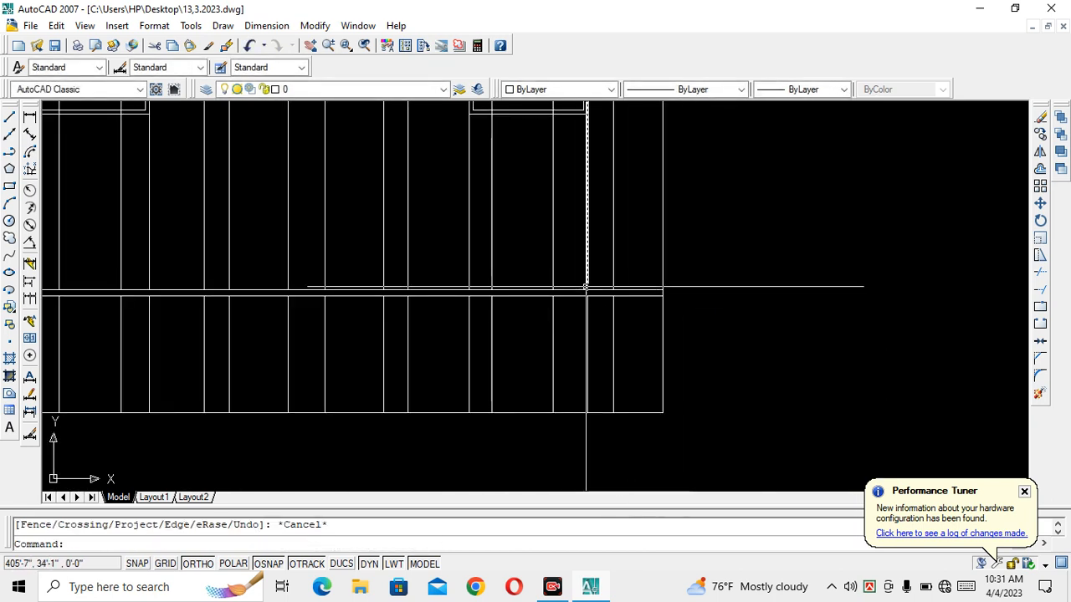
mouse_move(415, 332)
middle_down()
mouse_move(559, 325)
mouse_move(586, 310)
middle_up()
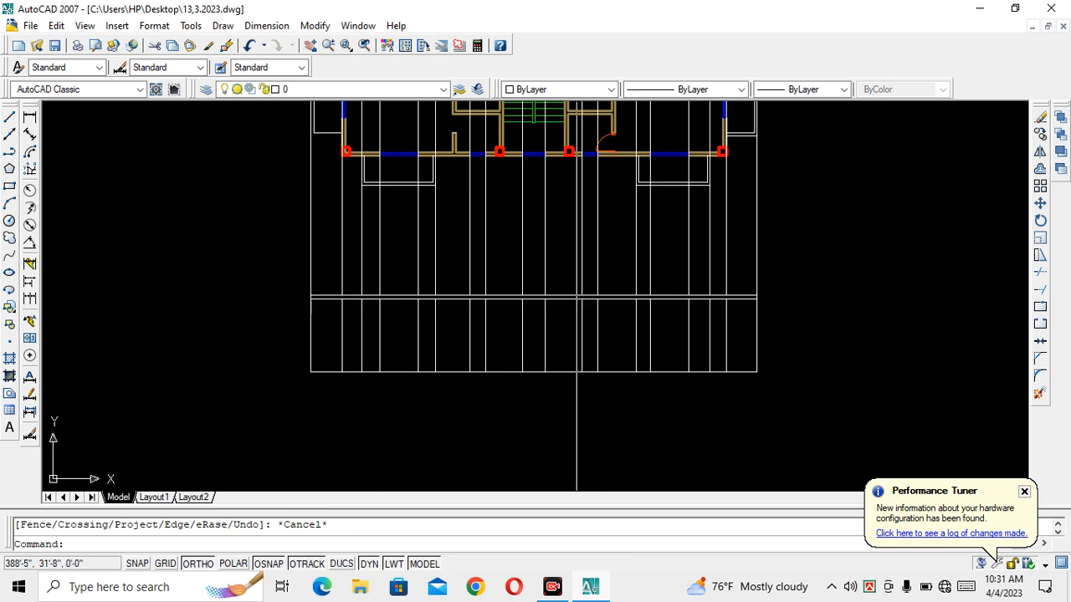
scroll(481, 336, up, 1)
scroll(505, 323, down, 3)
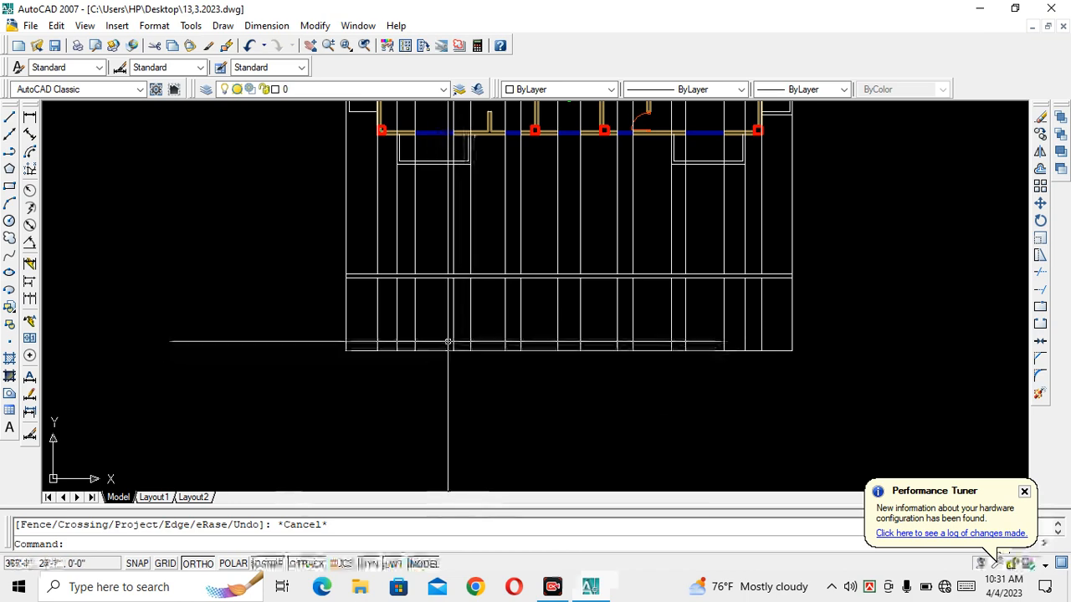
scroll(435, 311, up, 3)
scroll(327, 200, down, 1)
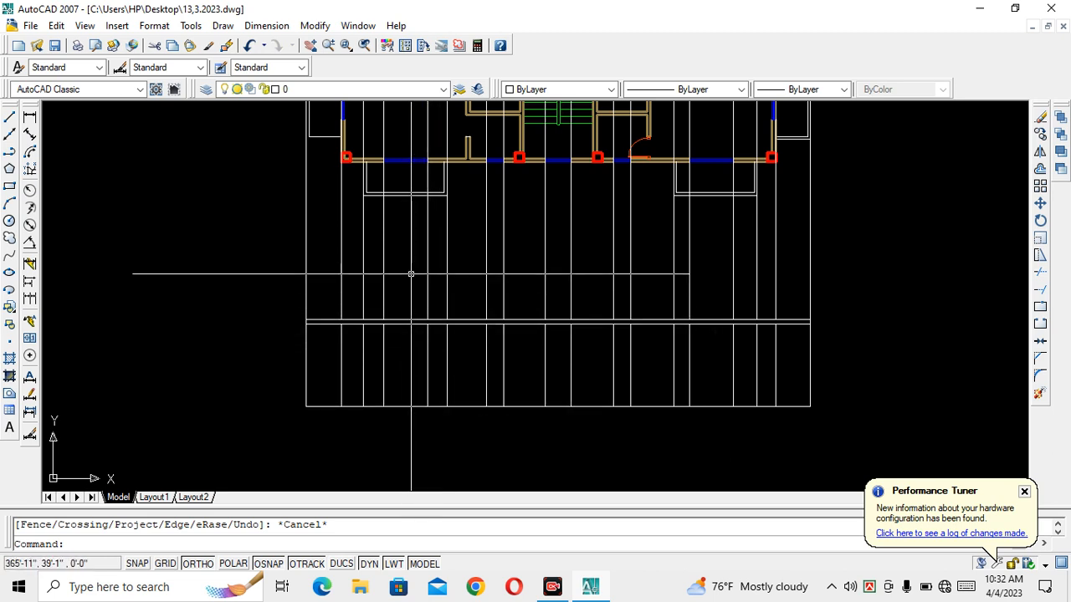
middle_drag(408, 366, 413, 385)
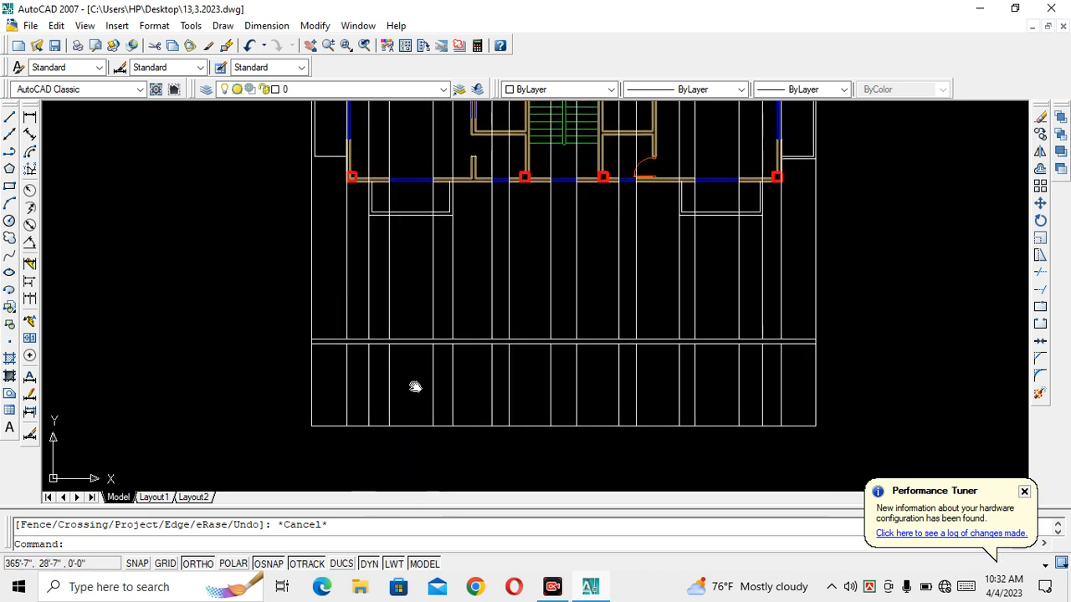
middle_drag(425, 435, 418, 420)
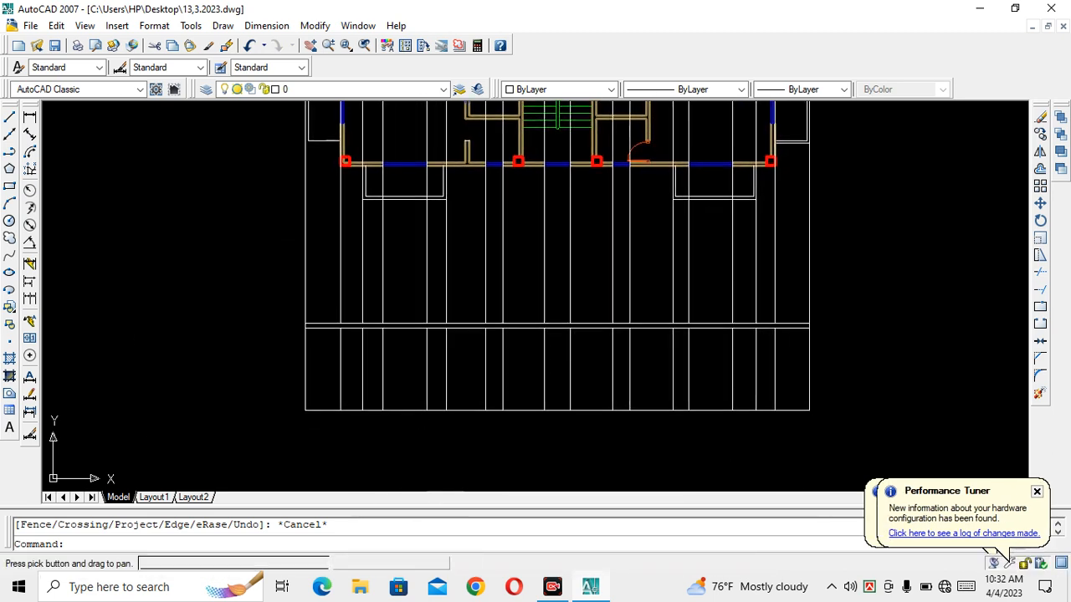
Step: Offset the bottom horizontal line 2'6" upward to set the window sill level
key(Escape)
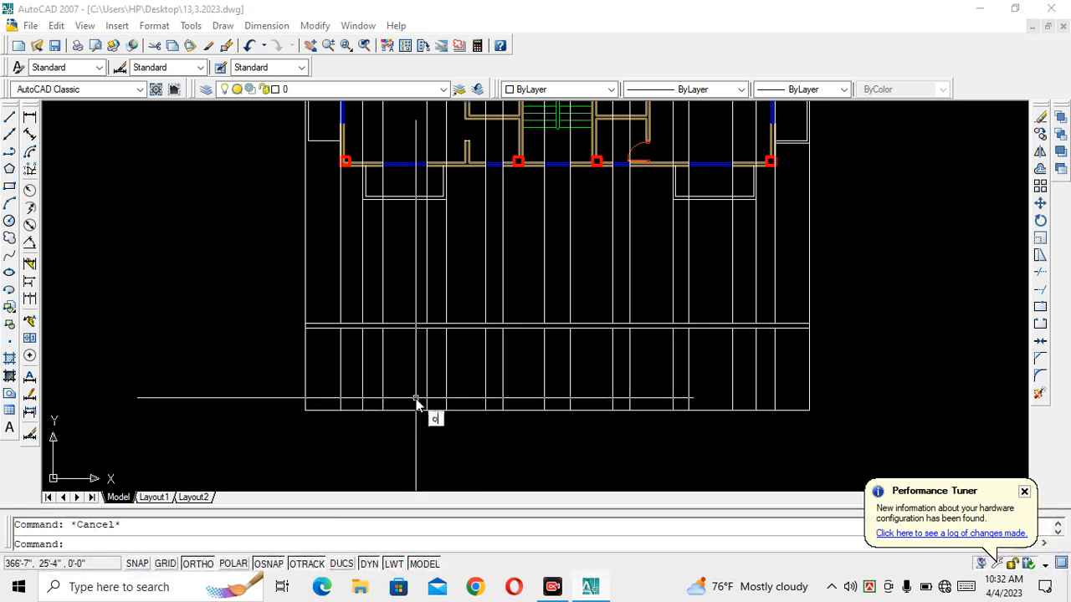
key(Return)
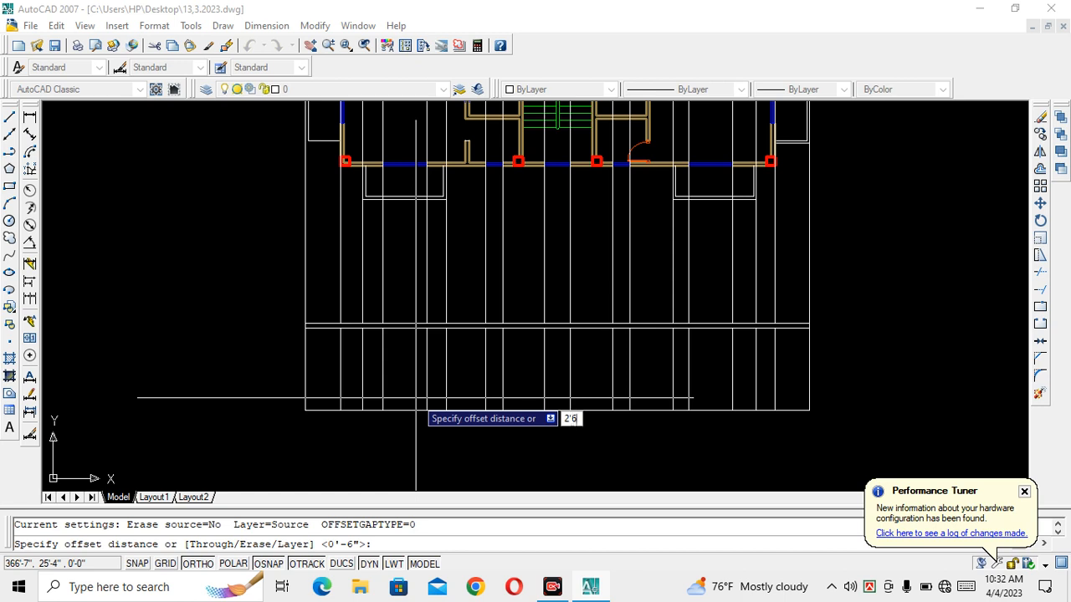
key(Return)
click(448, 411)
click(435, 384)
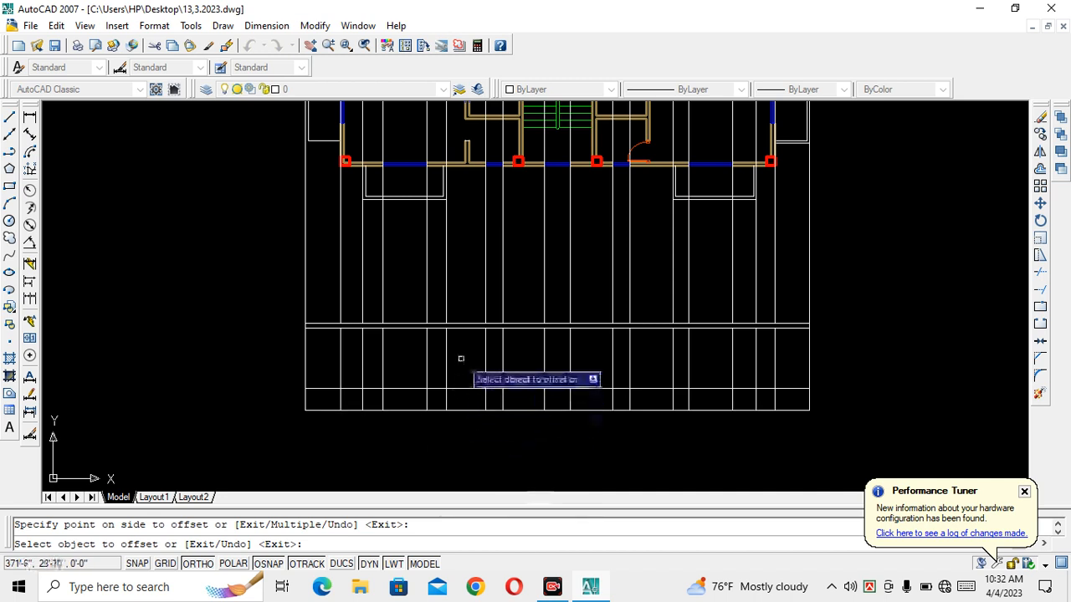
key(Escape)
Step: Offset the sill level line 4.5' upward to set the window head level
text(o)
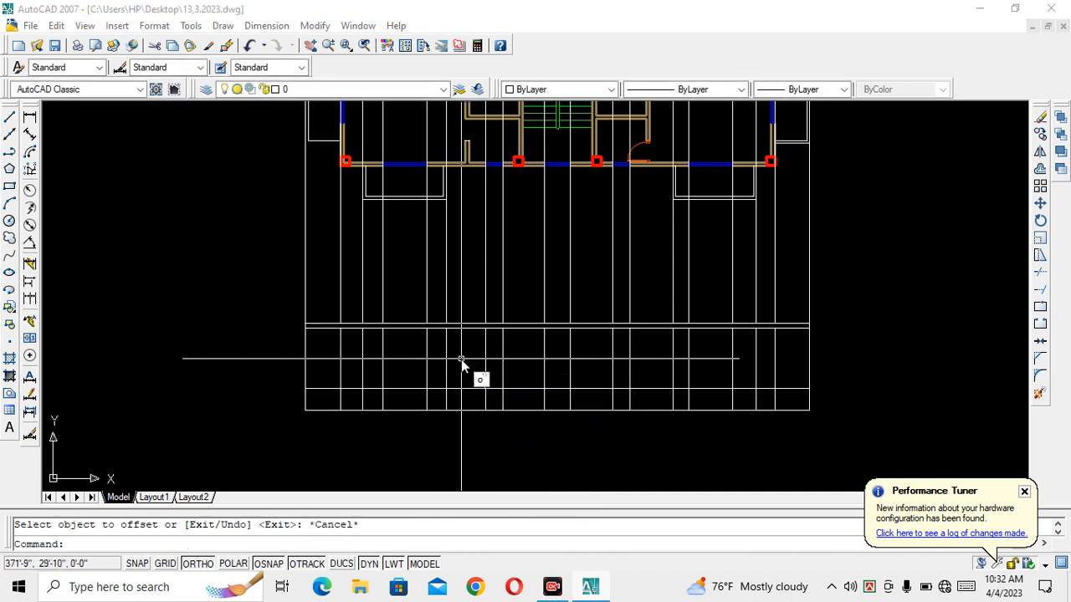
key(Return)
text(4.)
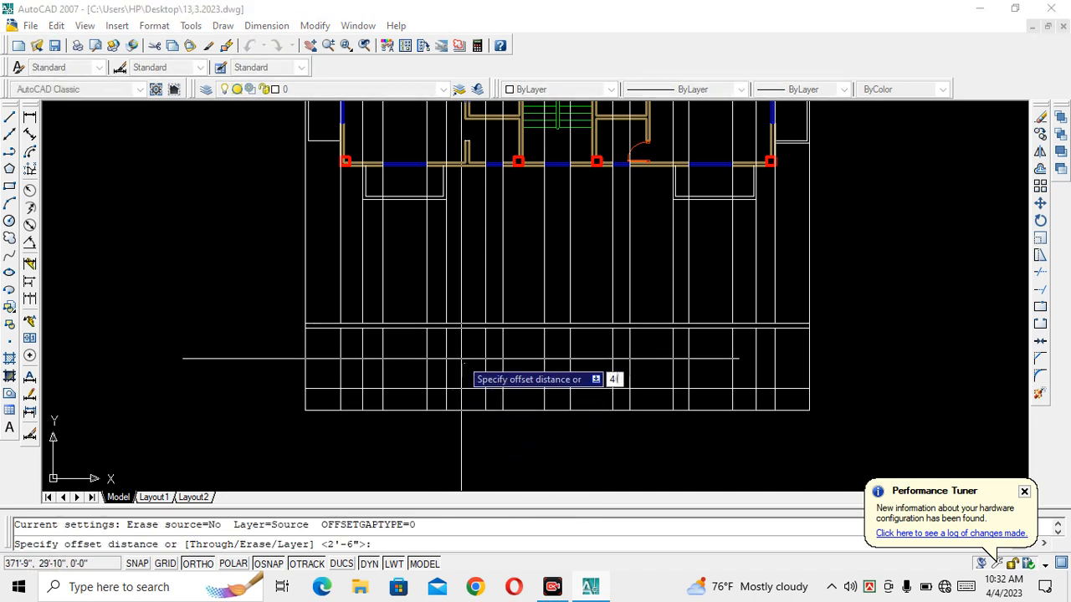
text(5')
key(Return)
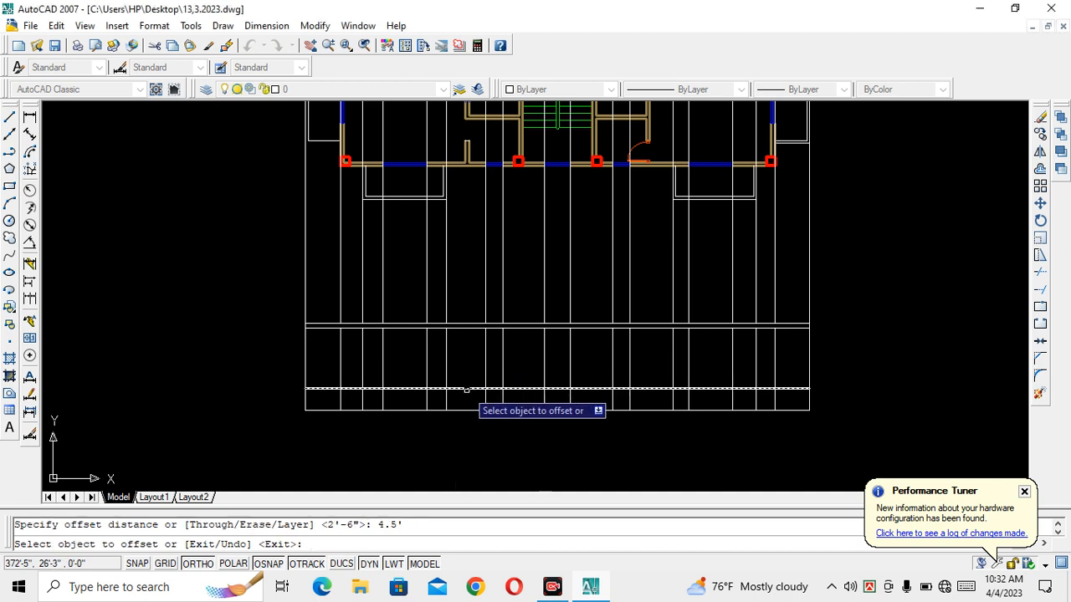
click(466, 389)
click(462, 347)
key(Escape)
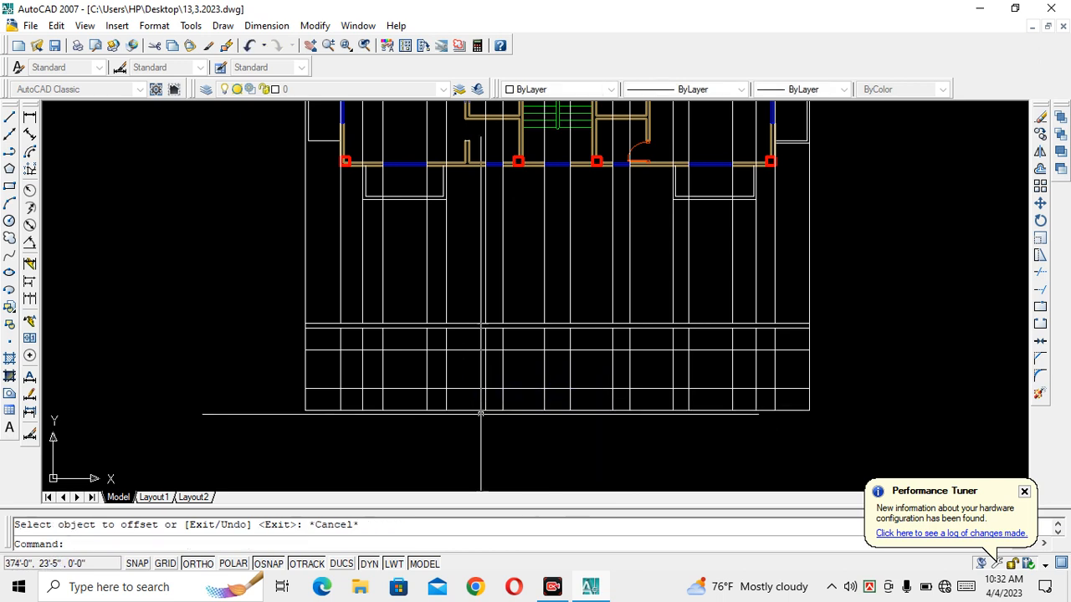
Step: Draw a rectangle for the left projection's window, between its two projected verticals and the sill and head level lines
scroll(435, 376, down, 1)
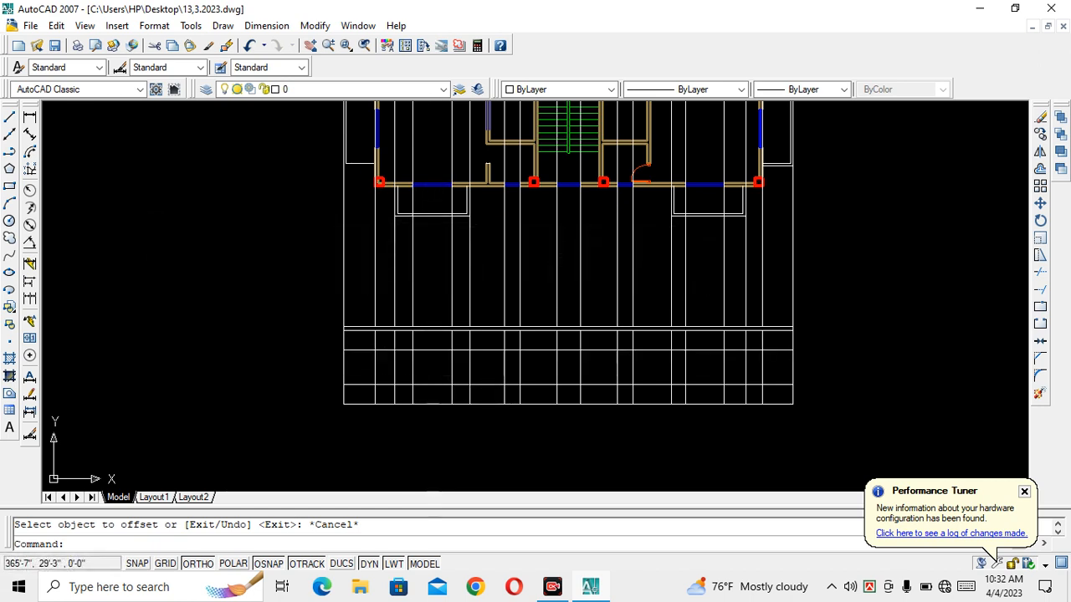
scroll(429, 383, up, 3)
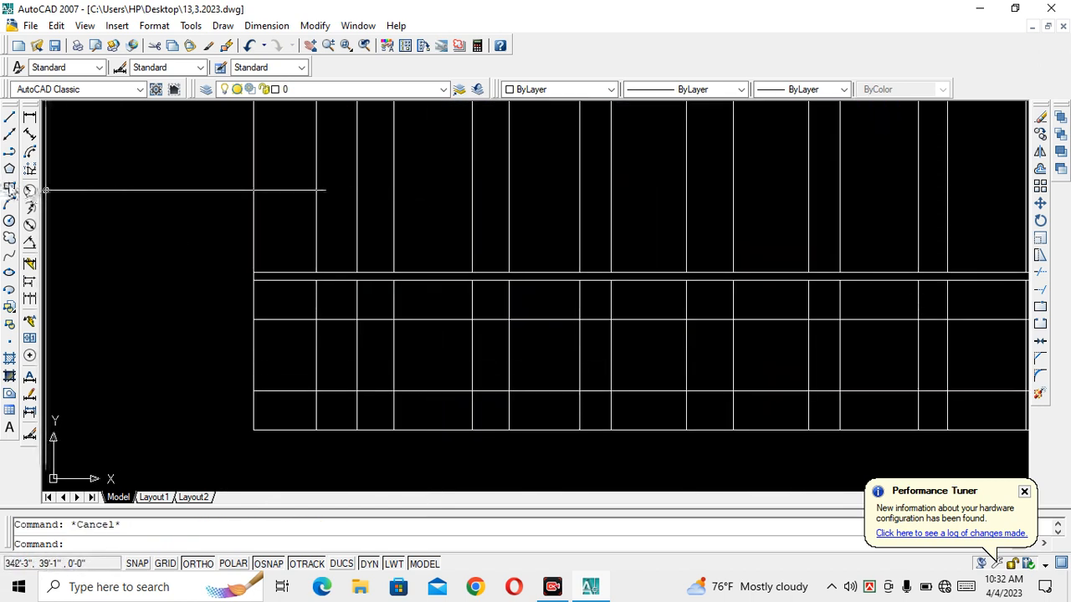
click(9, 186)
click(392, 318)
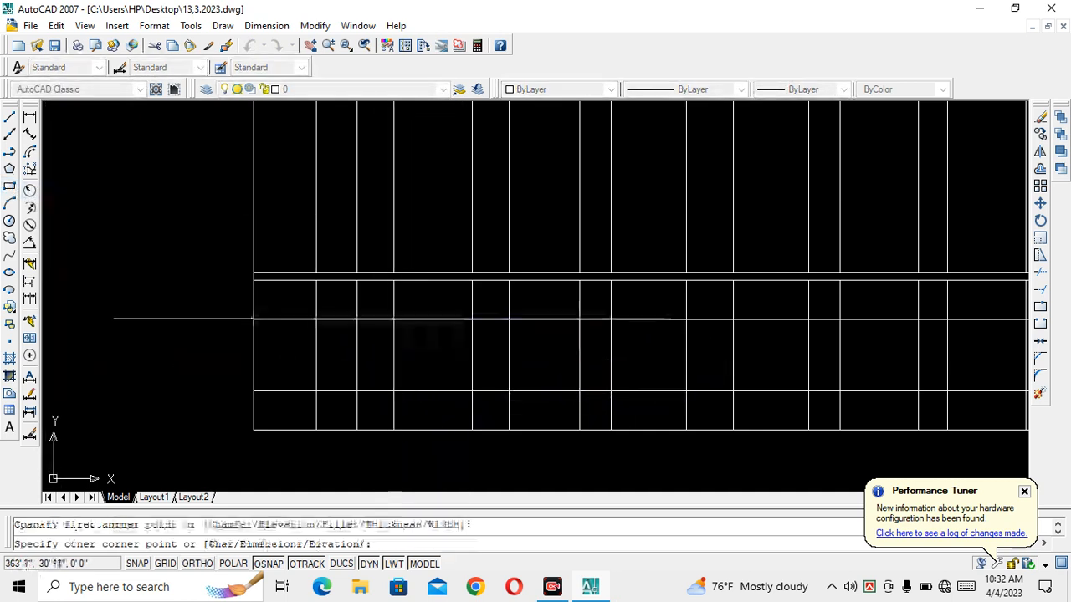
click(473, 390)
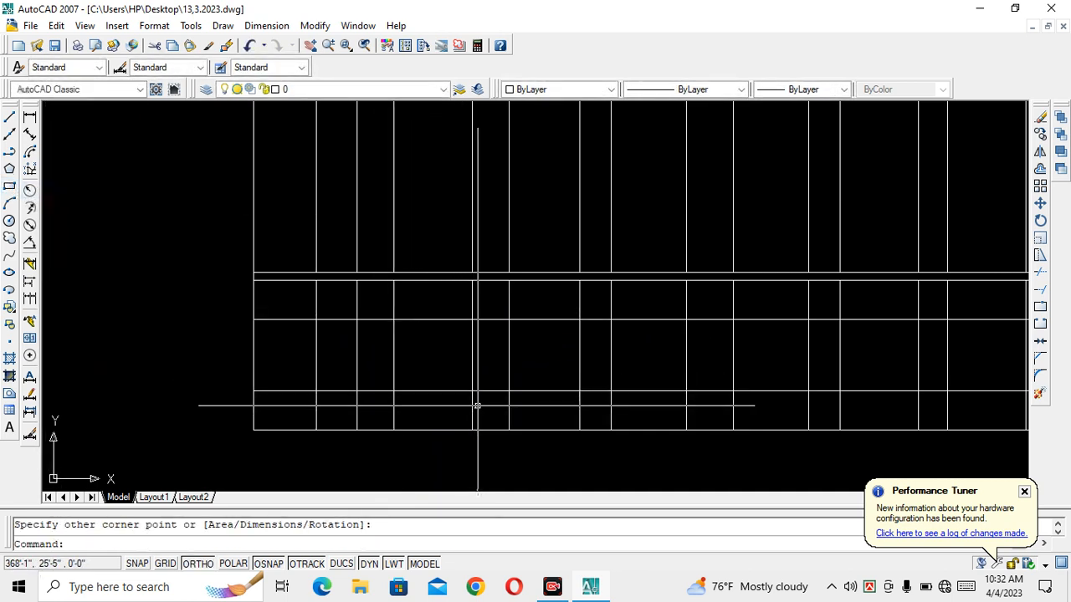
key(Return)
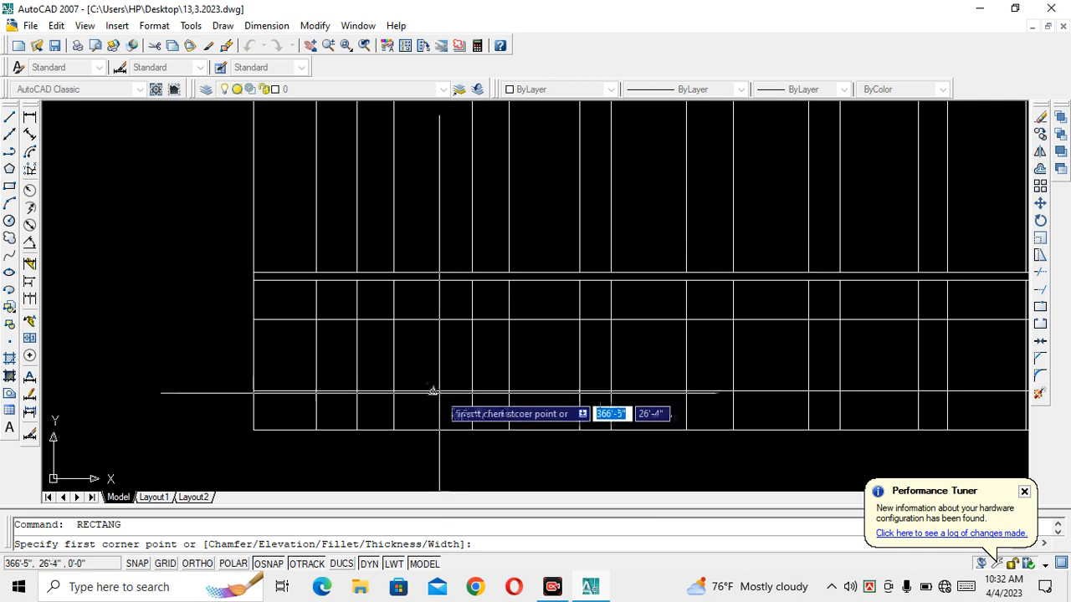
key(Escape)
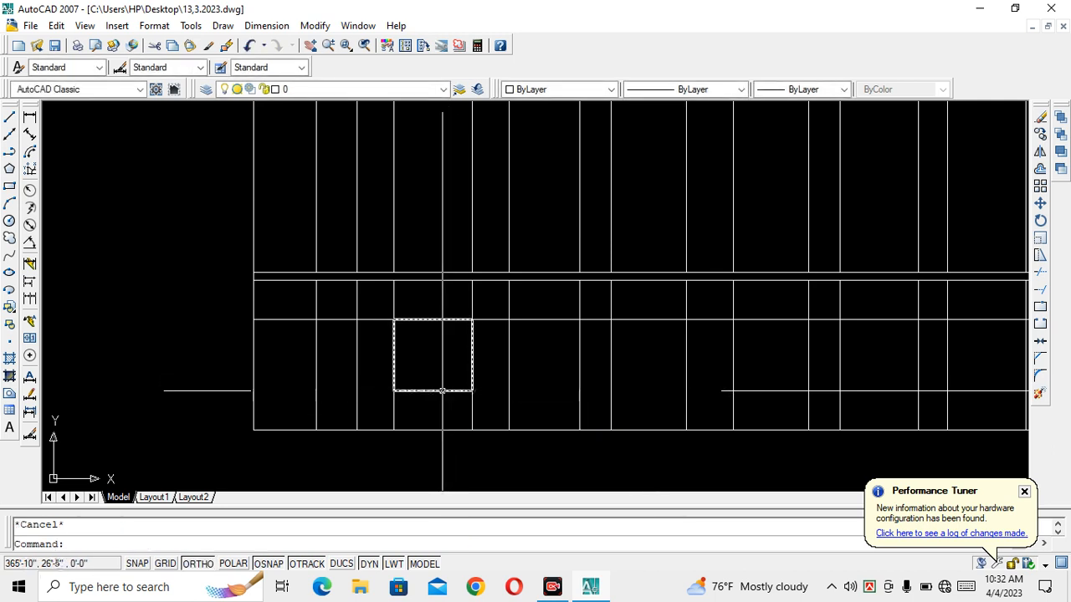
scroll(442, 386, down, 2)
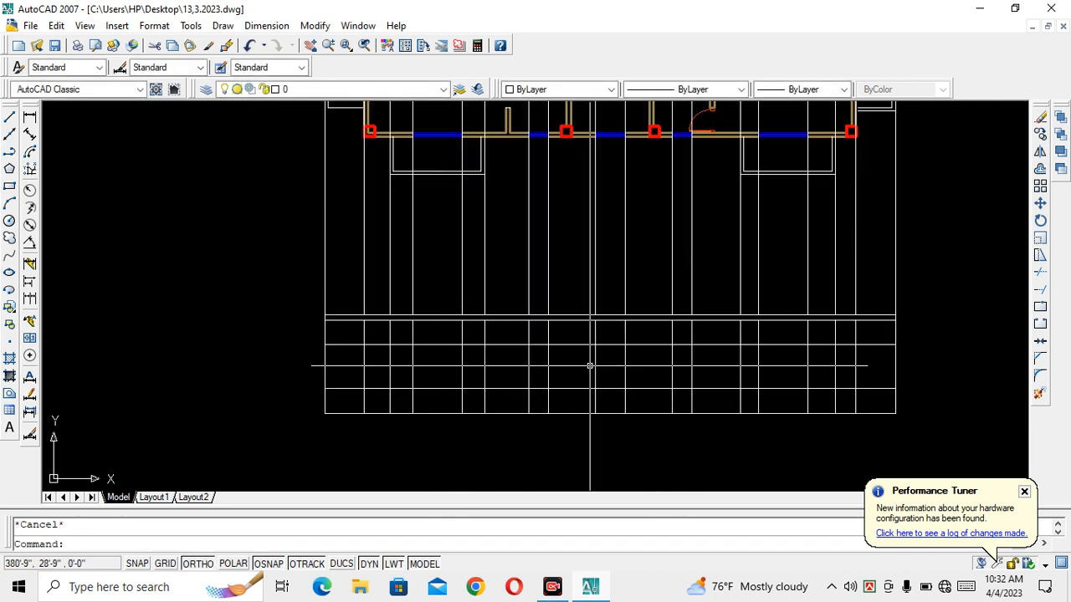
middle_drag(590, 365, 533, 382)
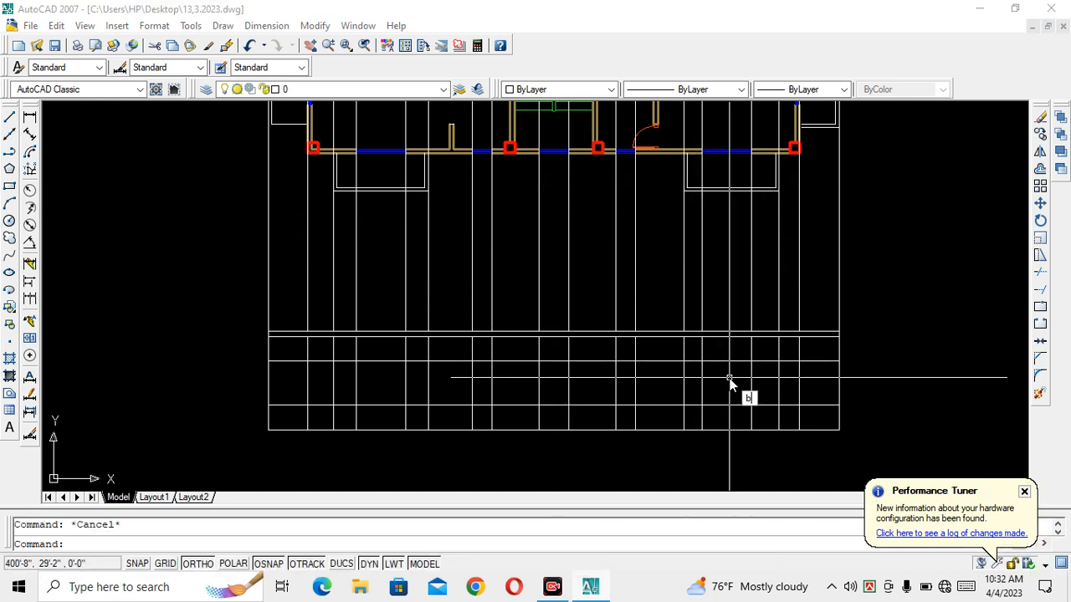
key(Return)
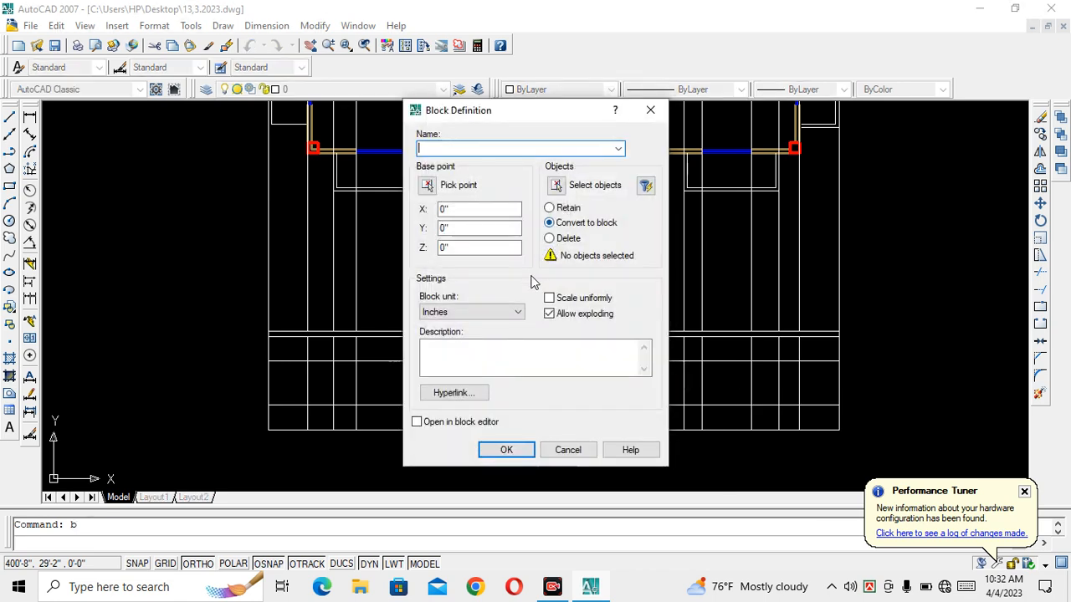
click(648, 114)
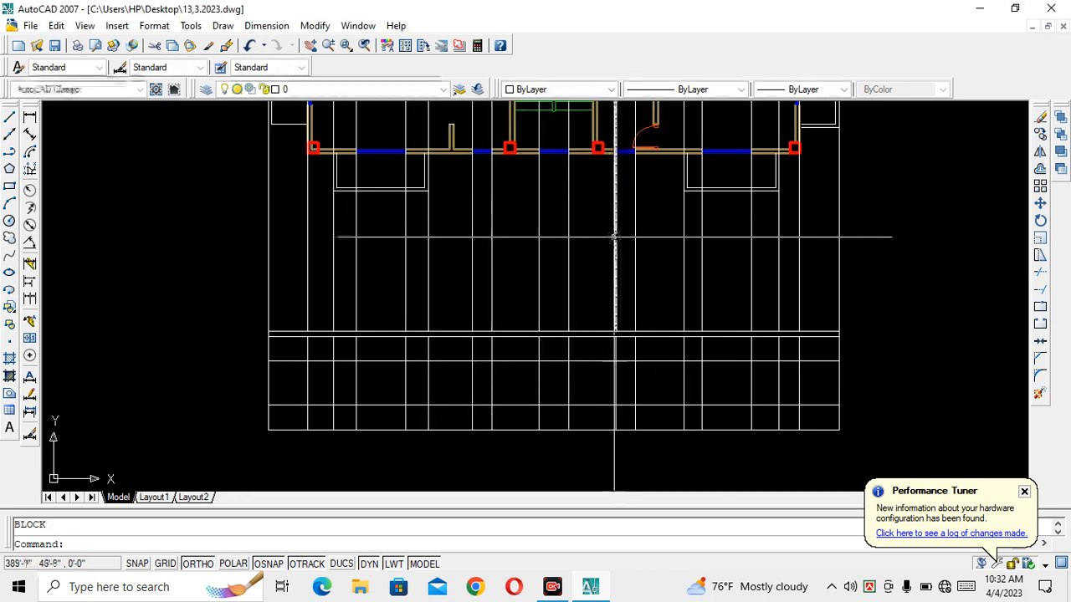
Step: Create a closed boundary polyline for the right projection's window, in the cell between the sill and head level lines
key(Return)
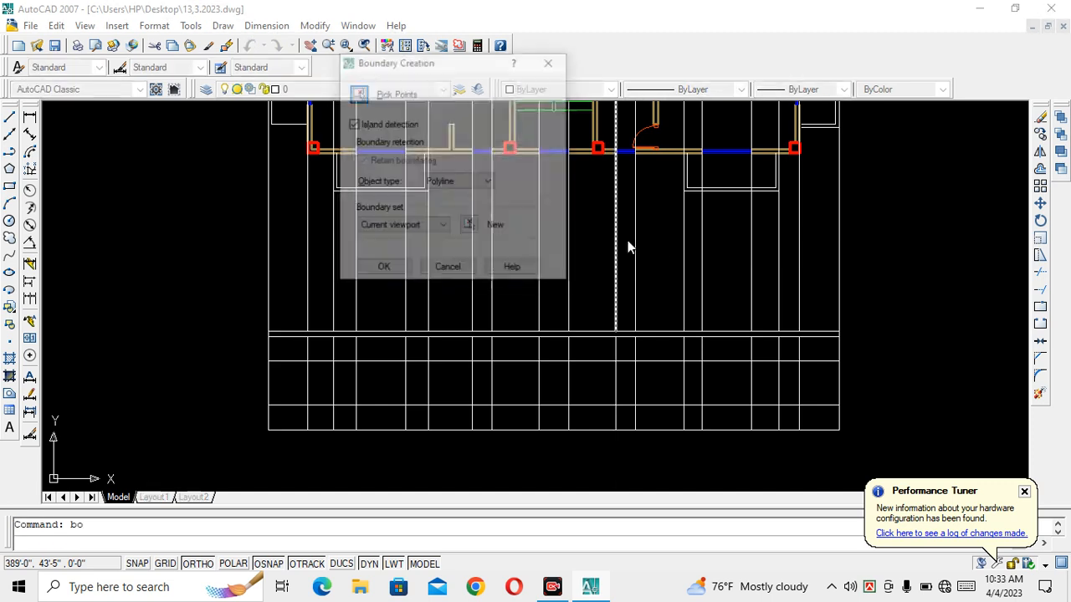
click(358, 94)
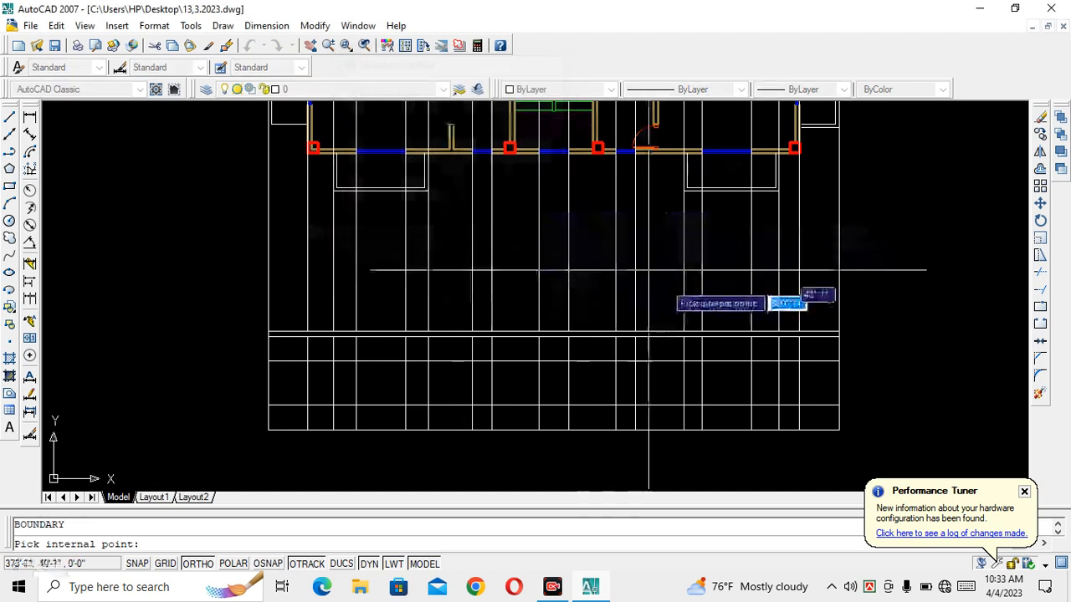
key(Return)
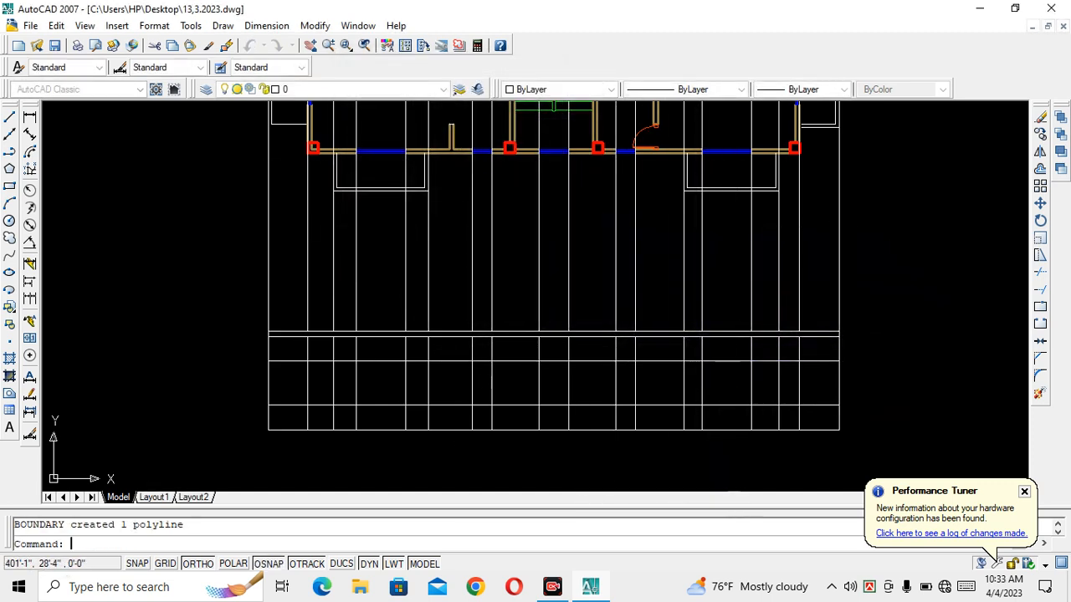
key(Return)
key(Escape)
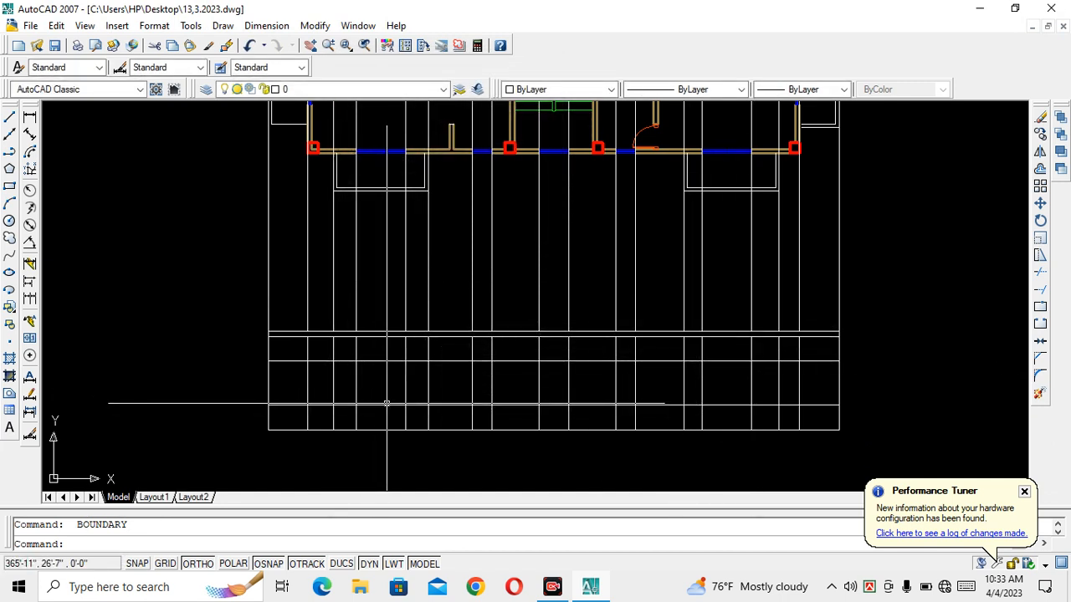
Step: Offset the left projection's window rectangle 2" inward to form the inner frame edge
text(o)
key(Return)
text(2)
key(Return)
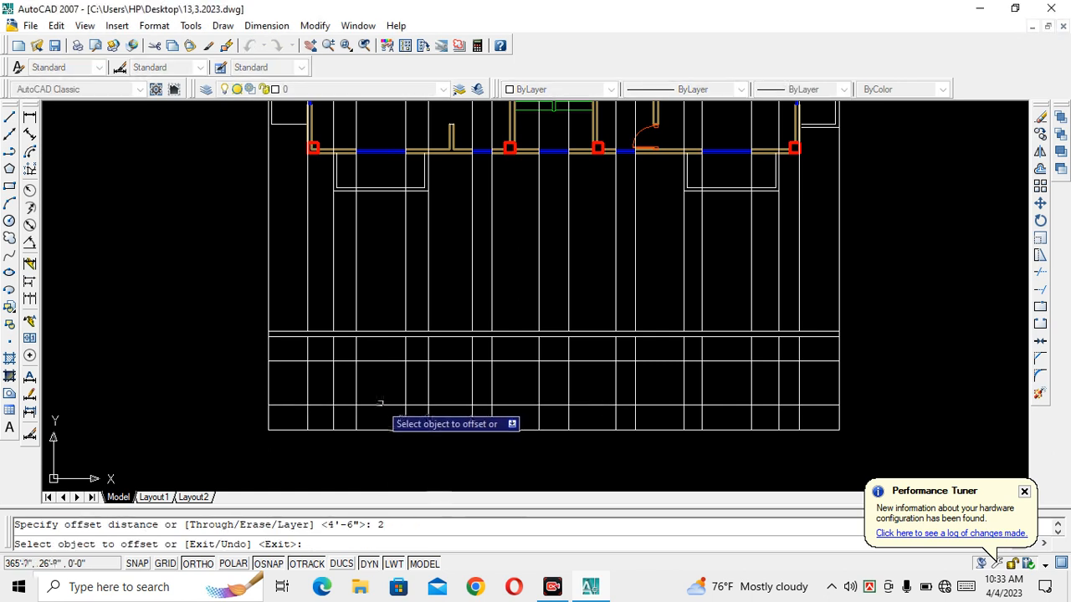
click(374, 404)
click(378, 387)
key(Escape)
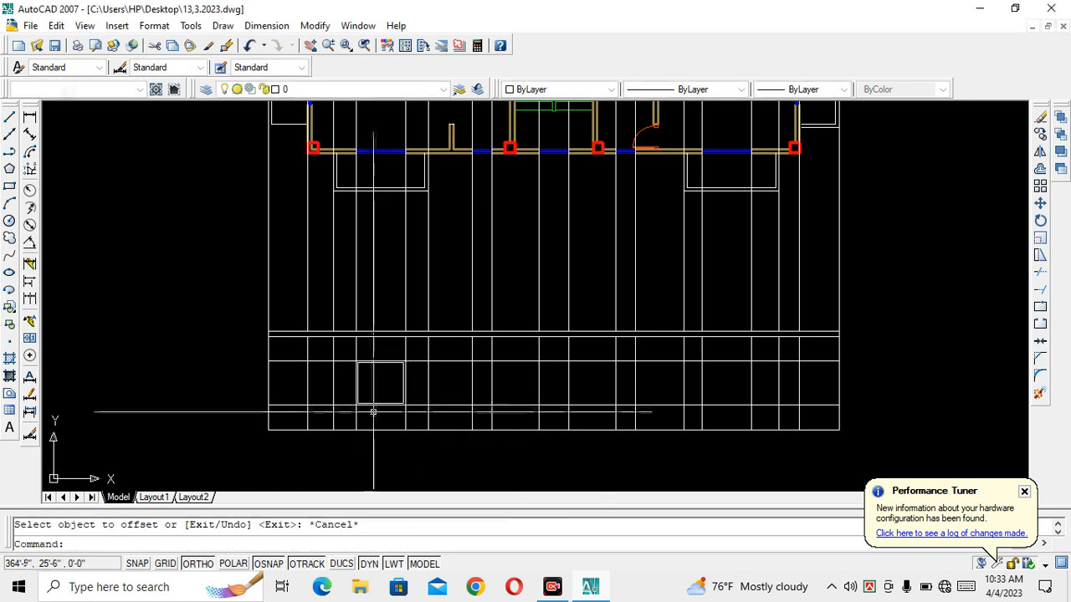
Step: Draw a vertical centre line through the left window, from the inner frame's top midpoint down to the sill level line
scroll(376, 393, up, 5)
middle_drag(389, 376, 461, 348)
scroll(462, 348, up, 2)
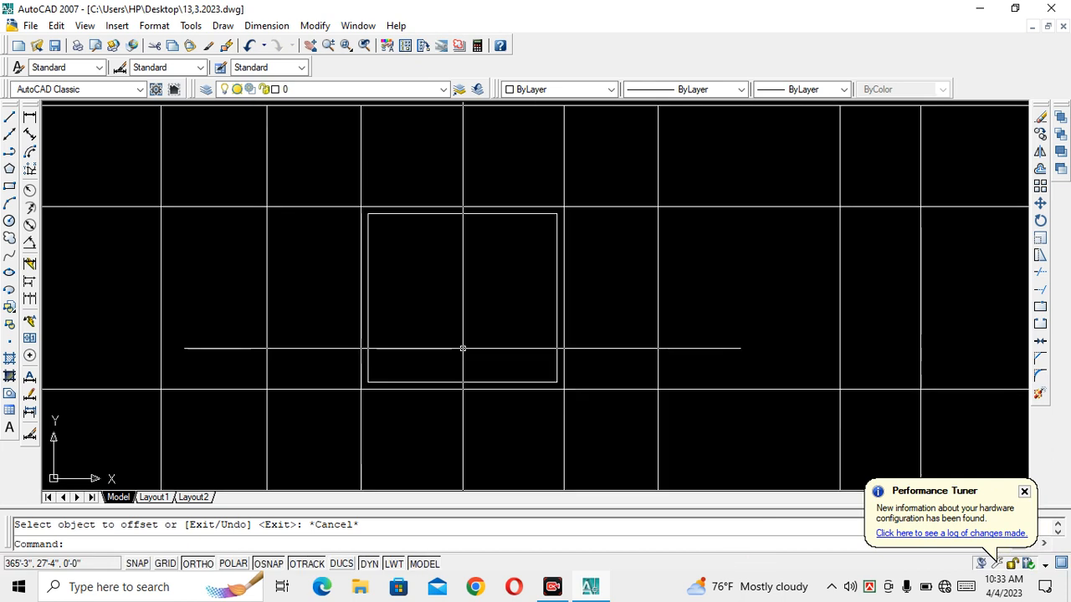
click(10, 118)
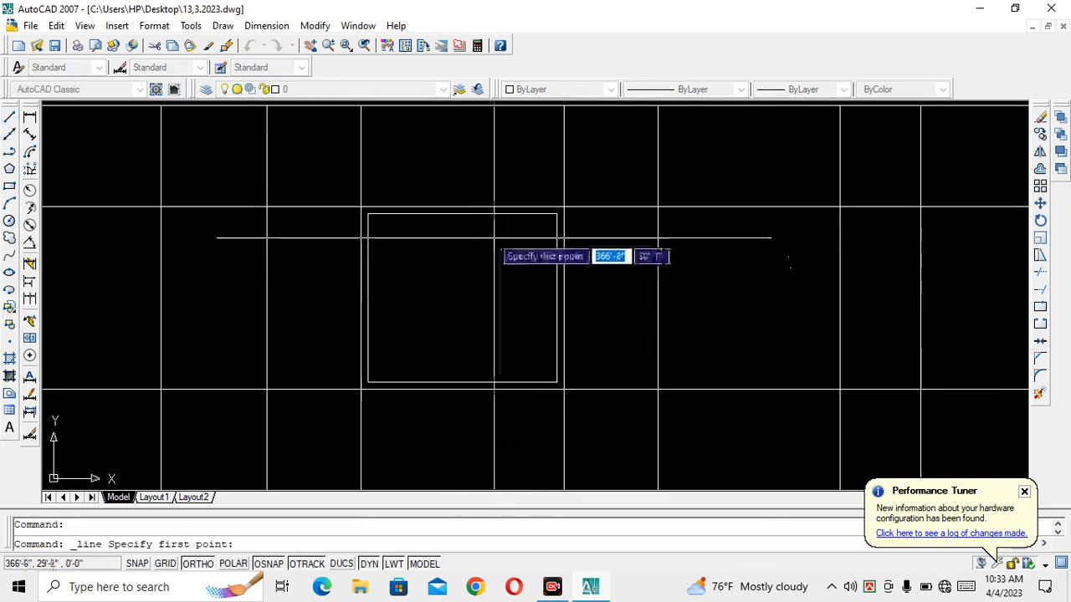
click(461, 214)
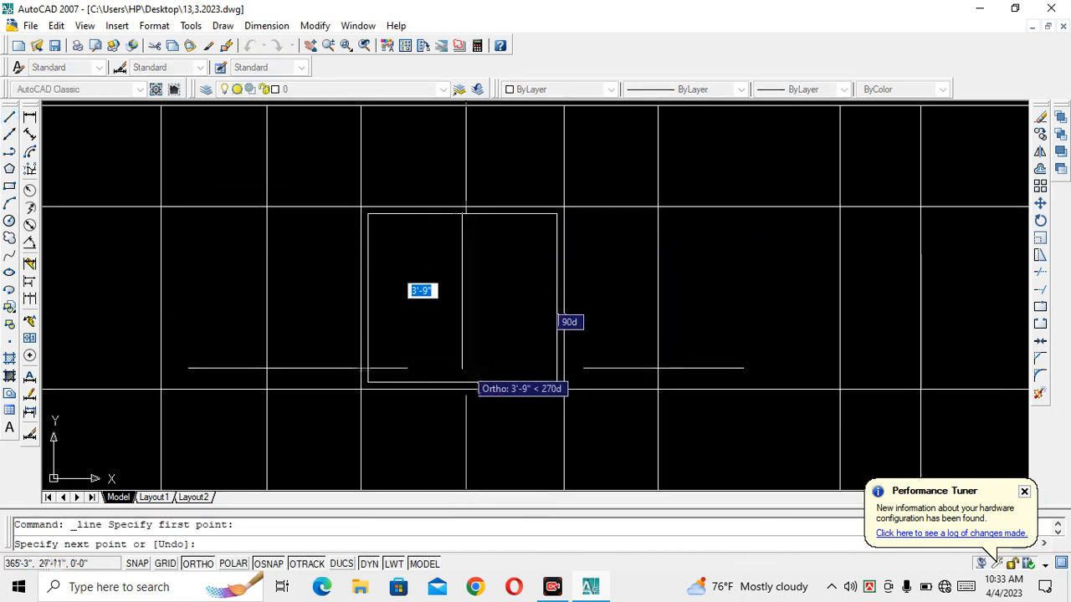
click(461, 388)
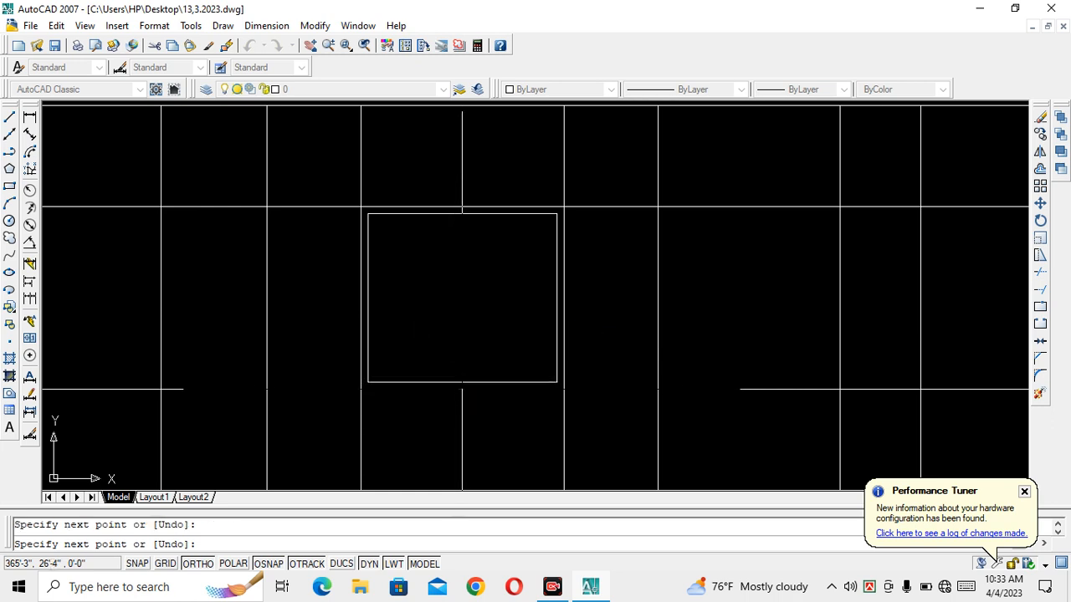
key(Return)
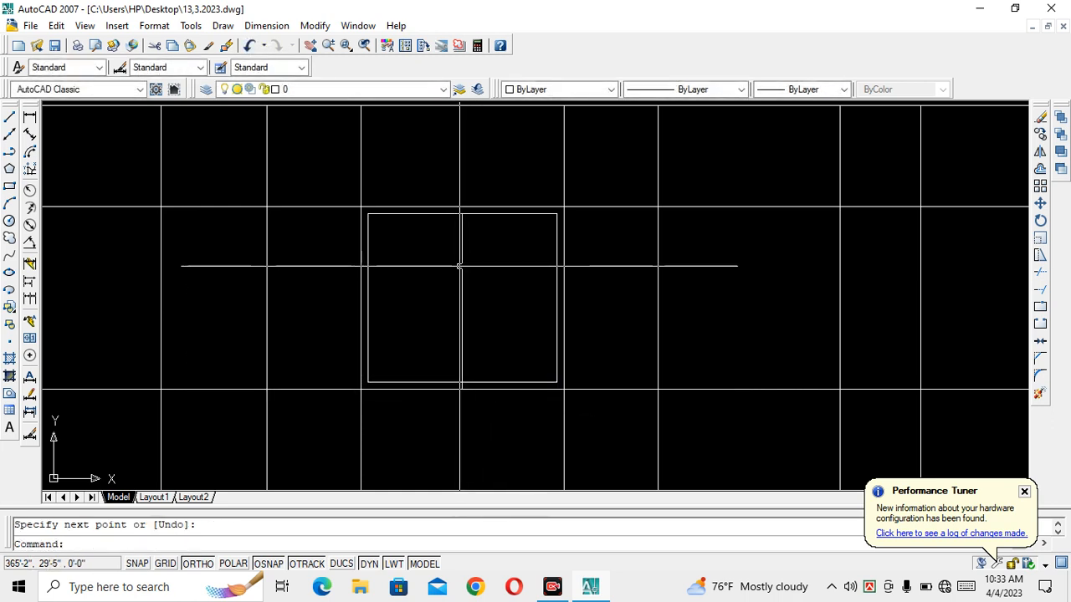
Step: Stretch the window centre line's upper end up to the head level line
click(462, 214)
click(462, 208)
key(Return)
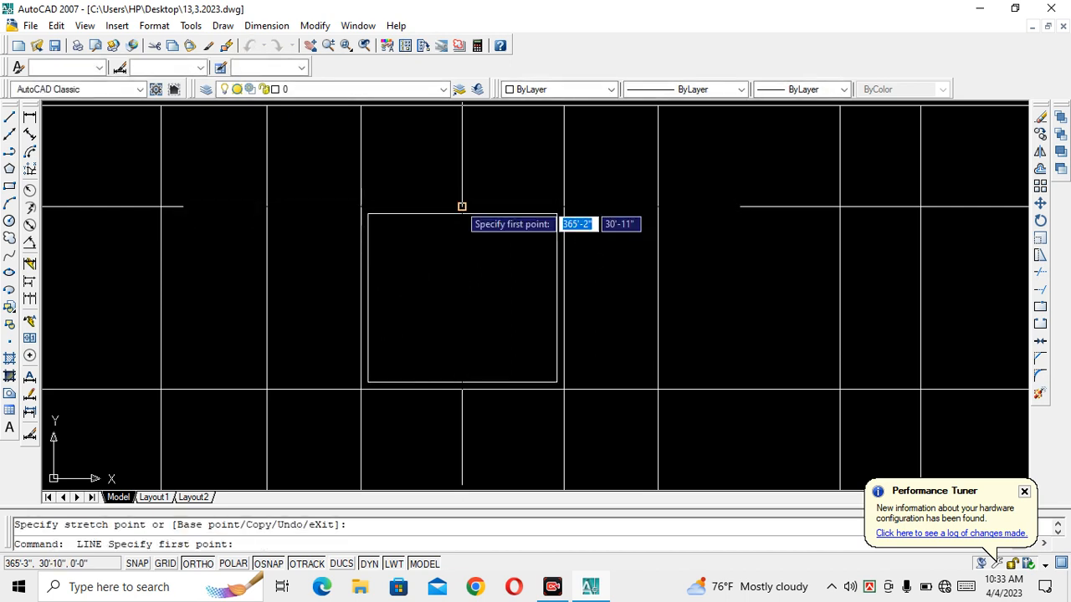
key(Escape)
Step: Offset the window's centre line 1" to each side for the mullion and erase the original centre line
text(o)
key(Return)
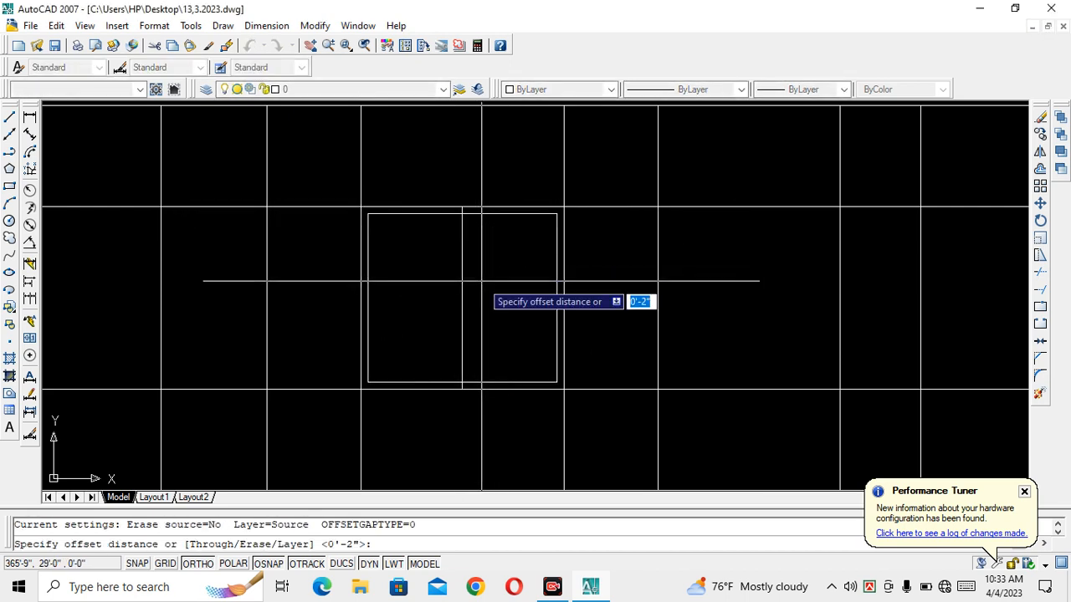
text(1)
key(Return)
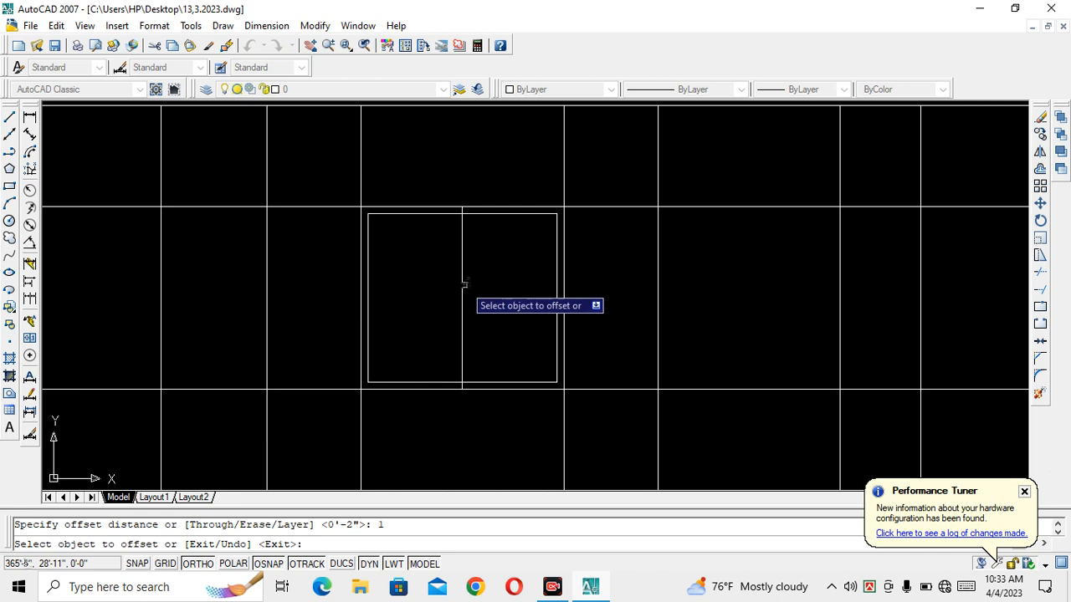
click(461, 279)
click(535, 279)
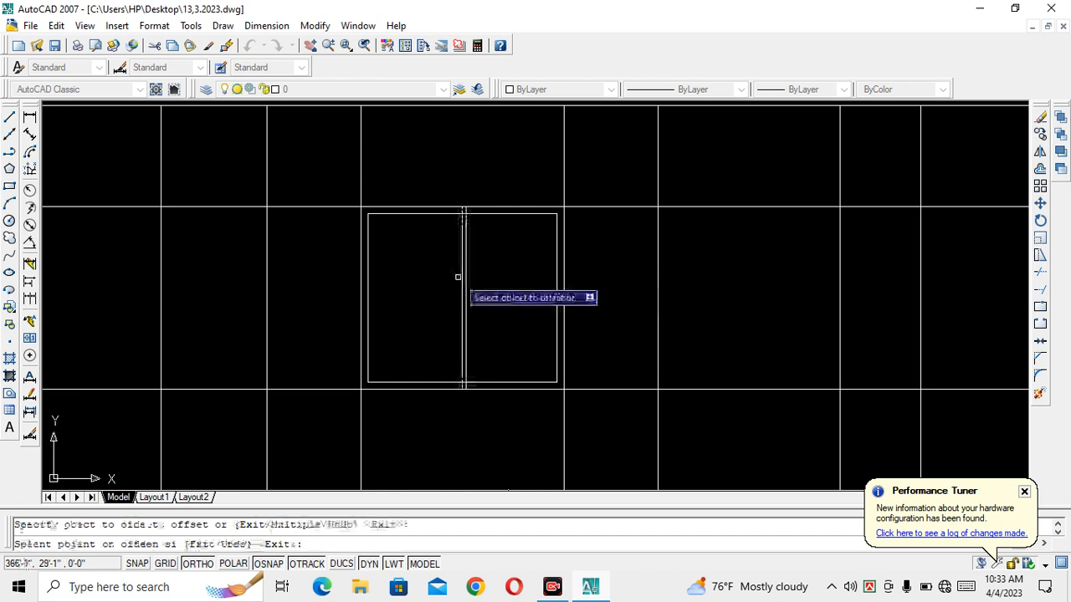
scroll(462, 273, up, 4)
key(Escape)
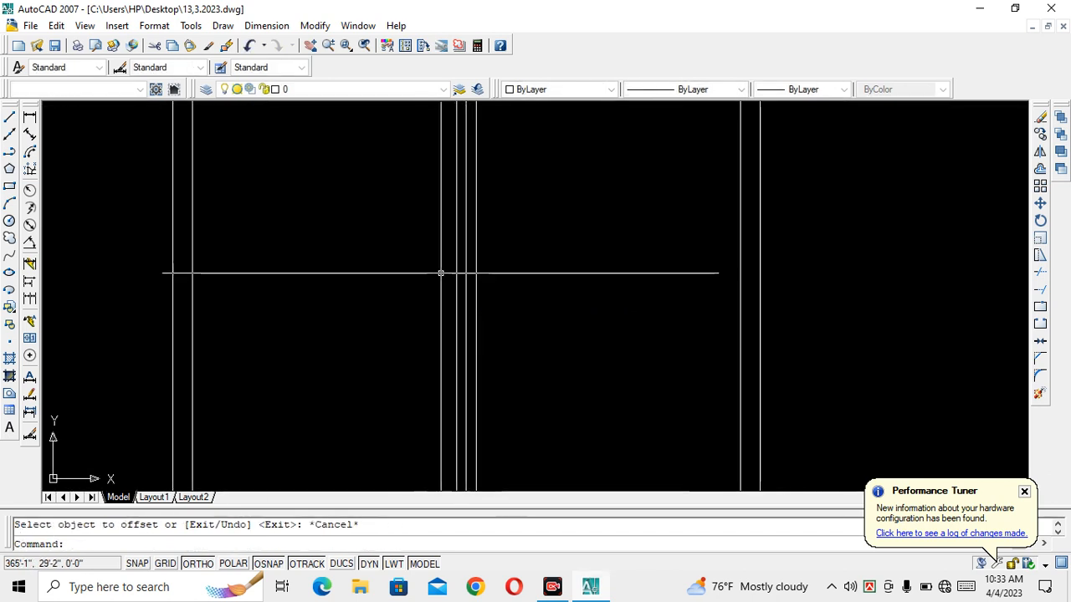
key(Delete)
scroll(465, 277, down, 3)
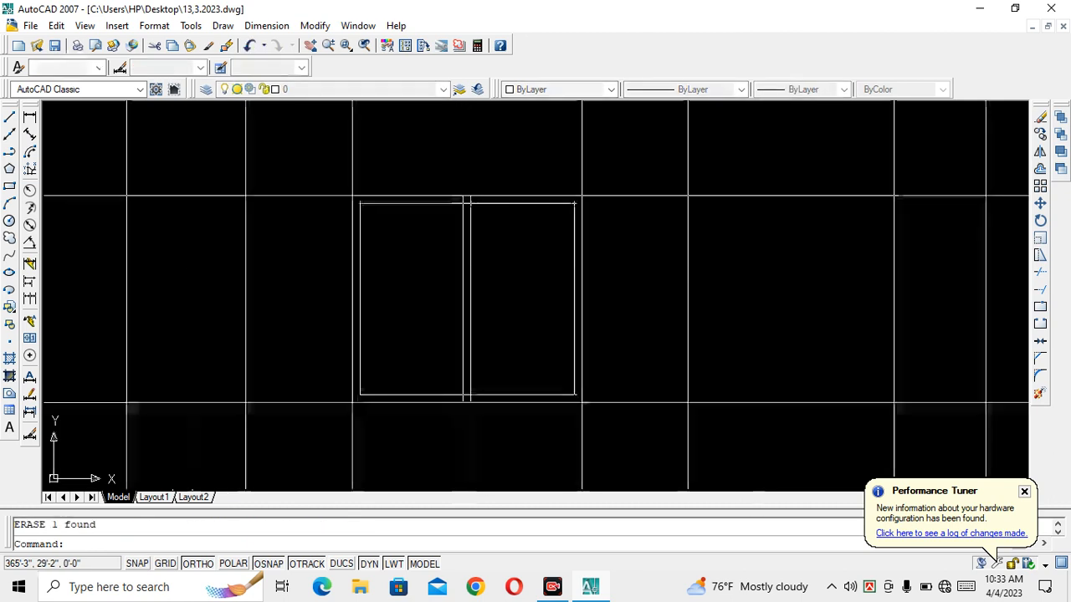
Step: Trim the inner frame's upper edge between the mullion lines and the right mullion line's stub above the frame
scroll(460, 278, up, 2)
text(tr)
key(Return)
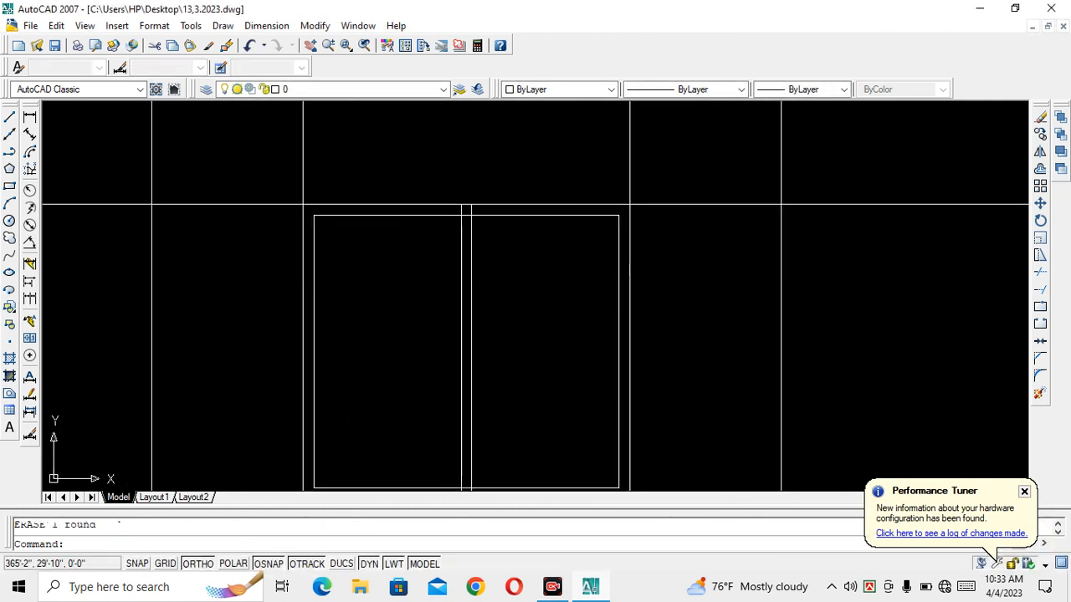
key(Return)
scroll(460, 238, up, 2)
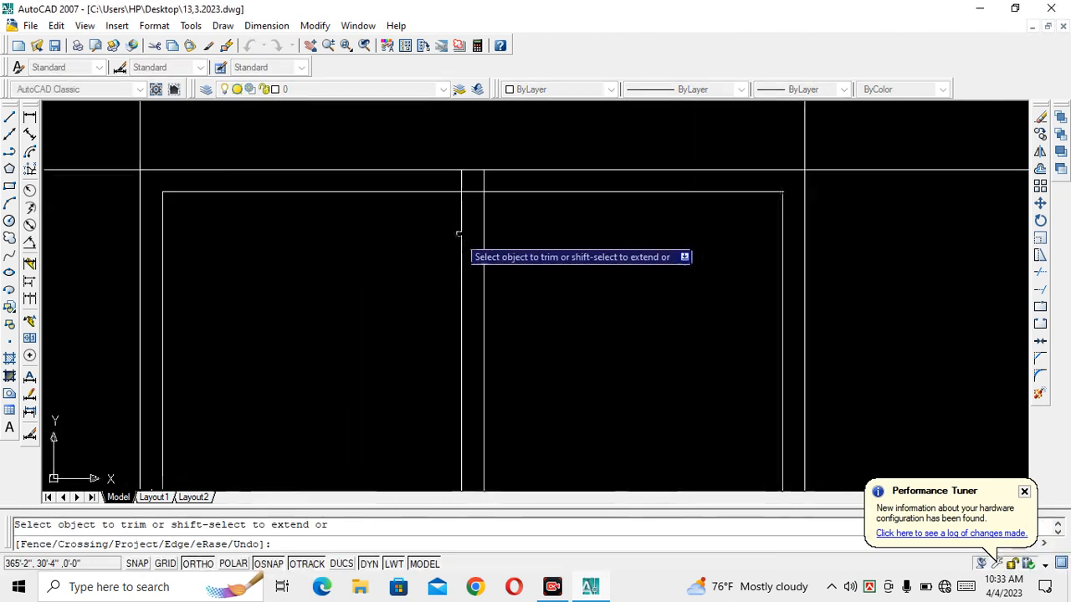
click(482, 181)
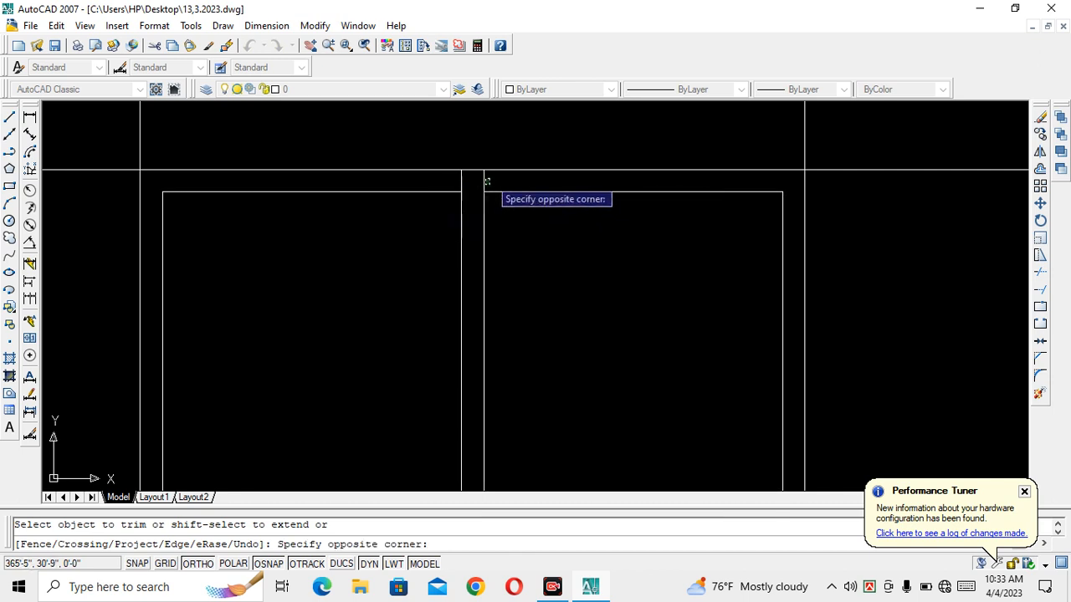
click(484, 182)
scroll(465, 201, down, 3)
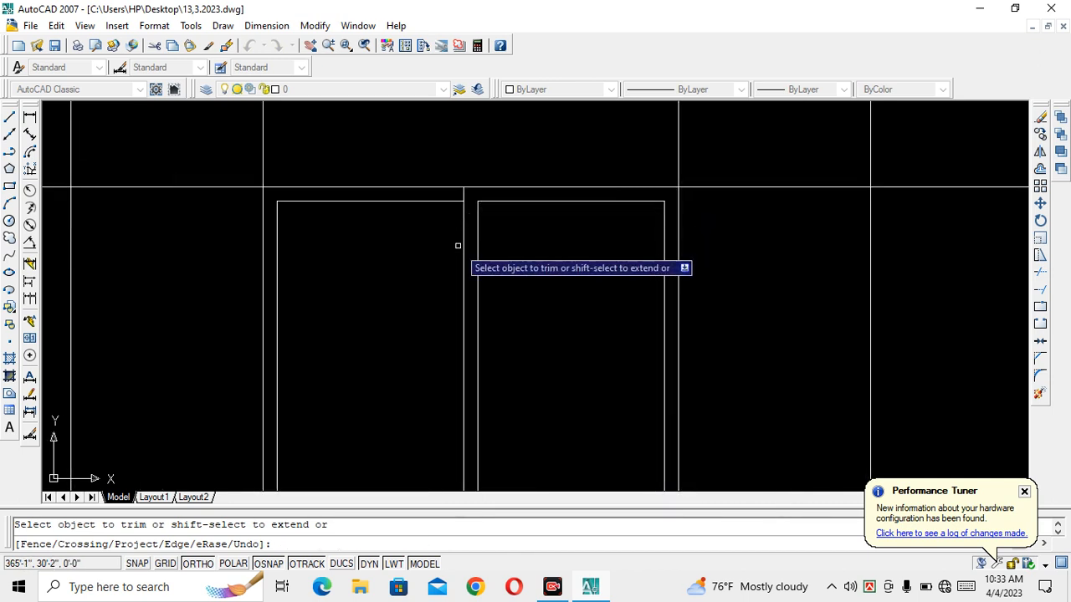
scroll(457, 285, down, 3)
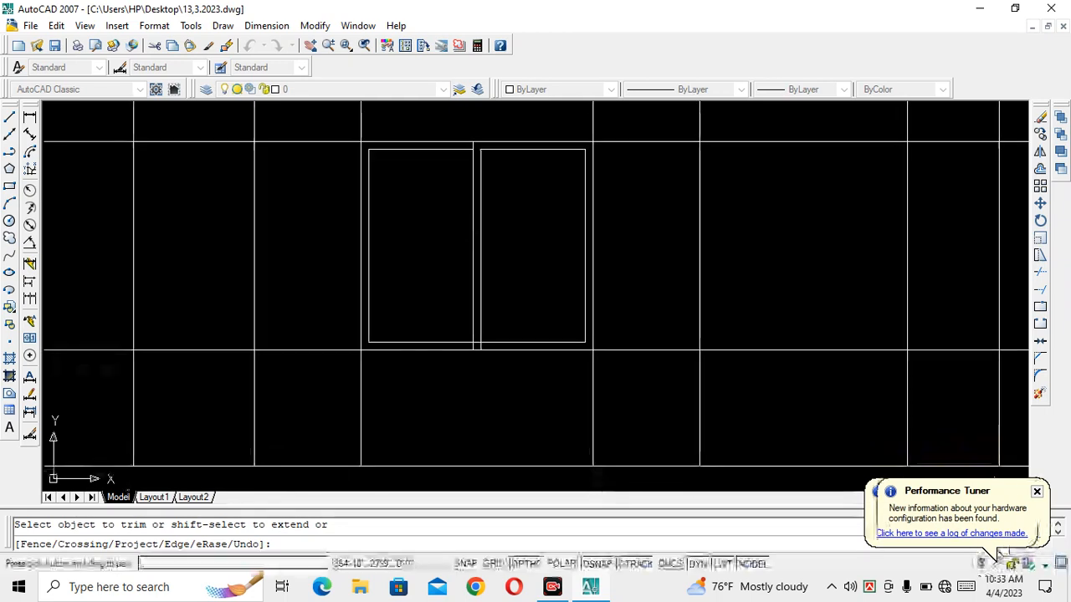
Step: Trim both mullion stubs below the inner frame and the frame's lower edge between them, ending the trim
scroll(459, 358, up, 5)
click(552, 355)
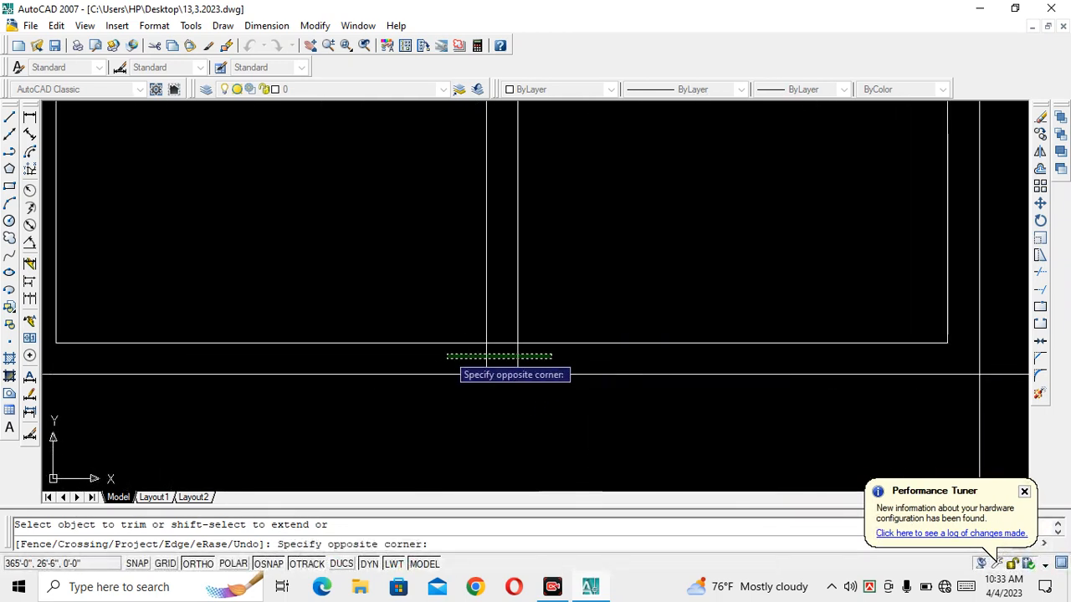
click(501, 354)
click(502, 316)
scroll(501, 317, down, 5)
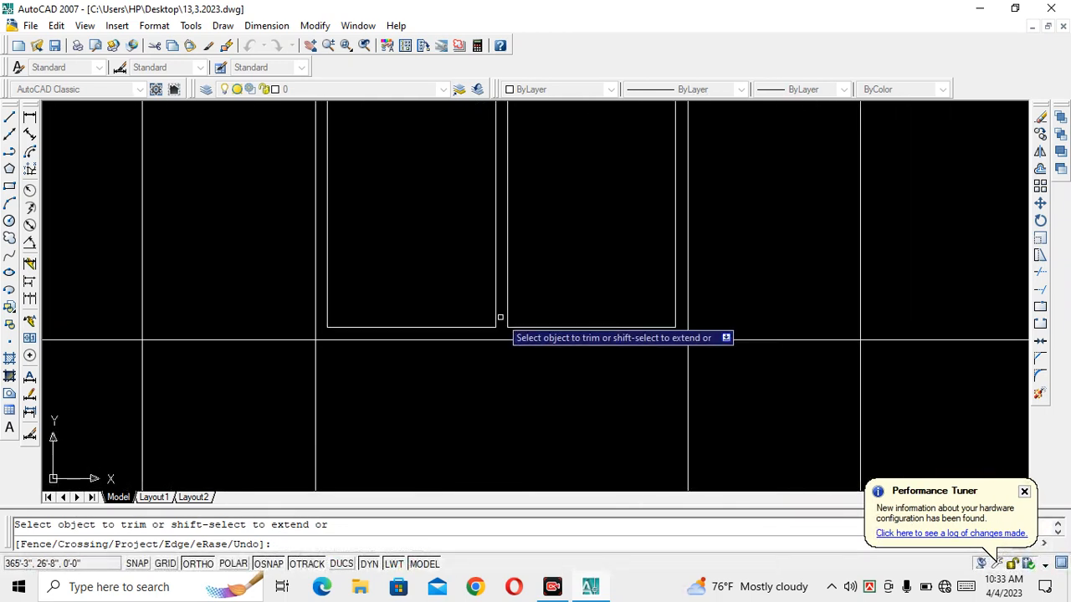
scroll(501, 313, down, 3)
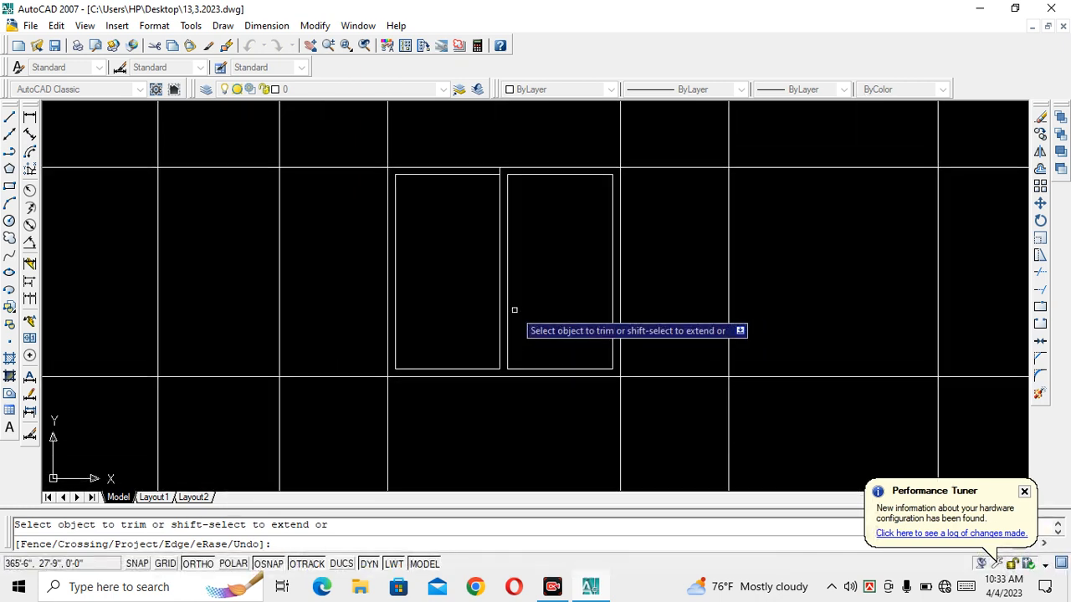
key(Escape)
click(654, 403)
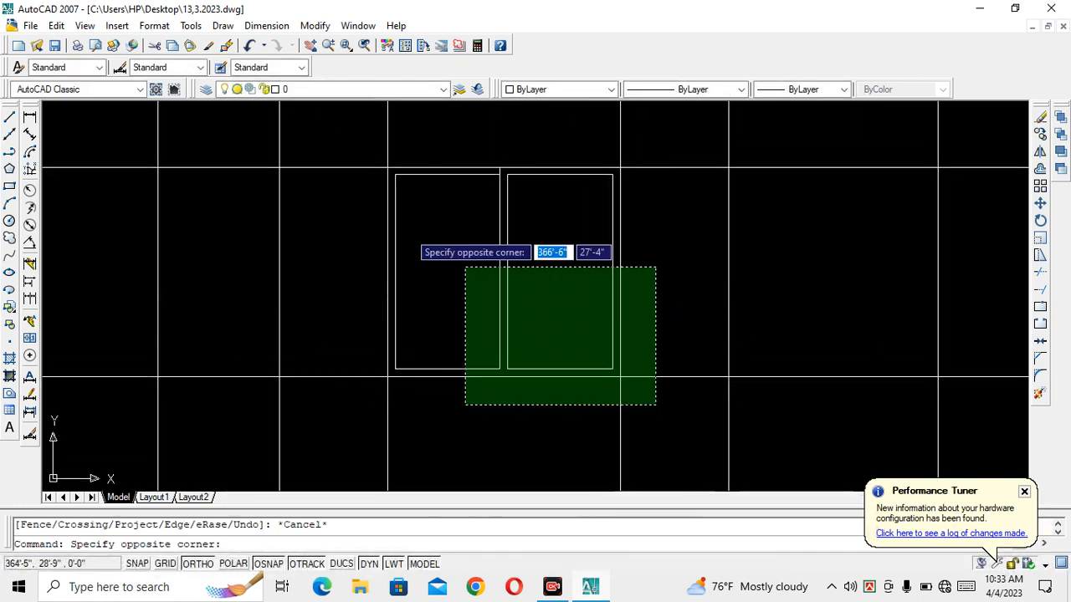
click(359, 207)
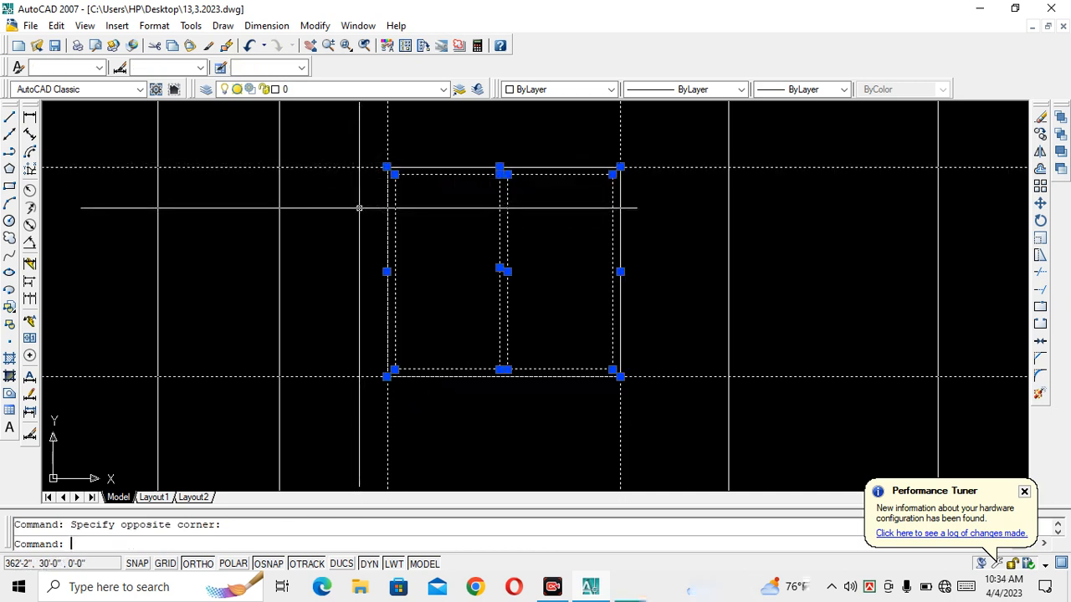
key(Escape)
Step: Move the finished window's outer frame, inner frame and mullion lines to the window layer
click(365, 125)
click(660, 432)
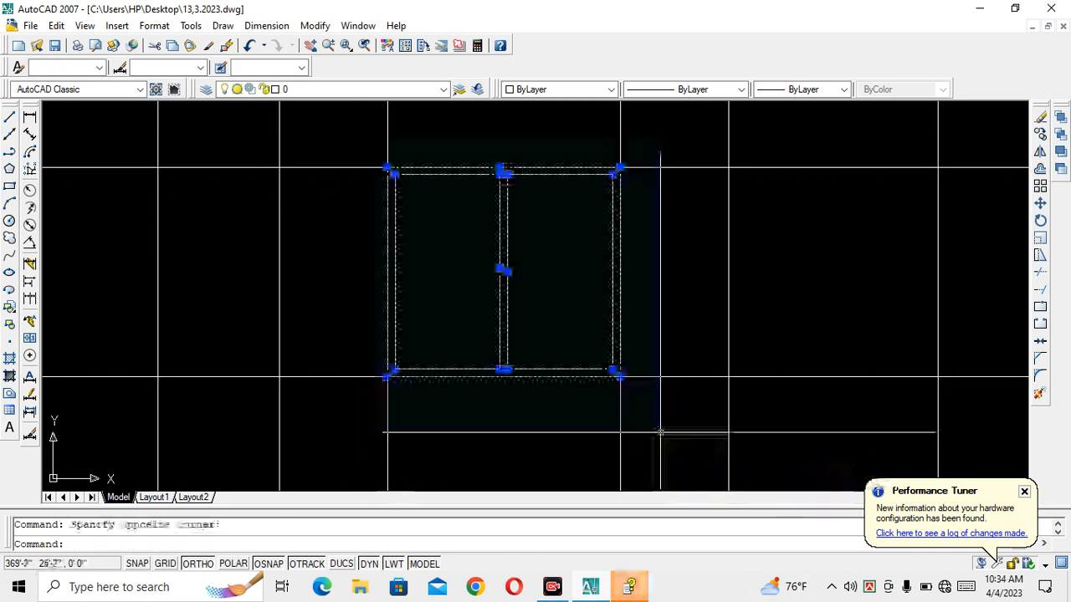
click(393, 89)
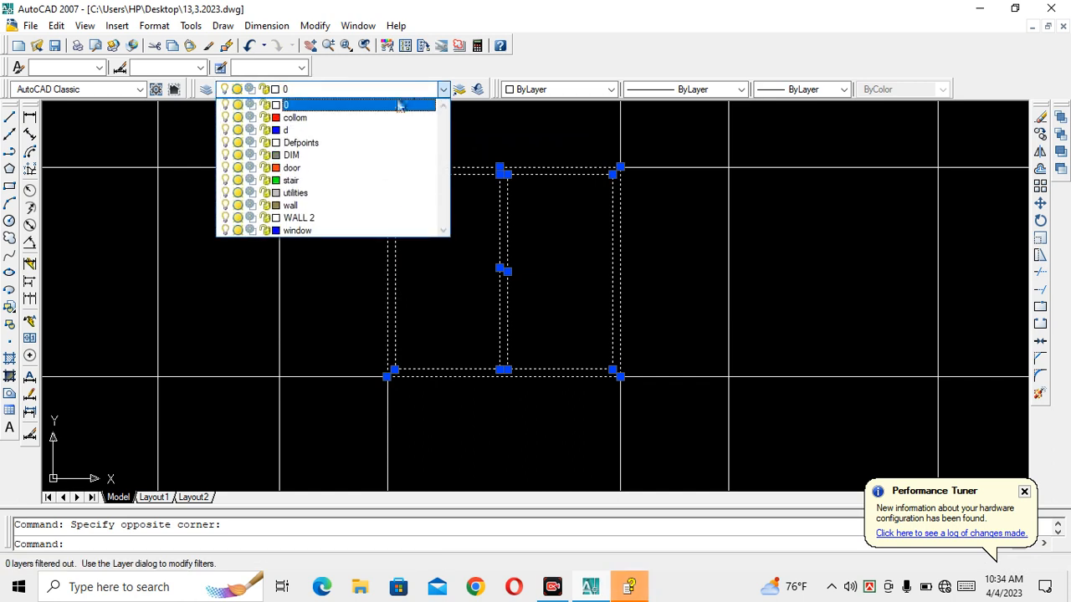
click(317, 227)
key(Escape)
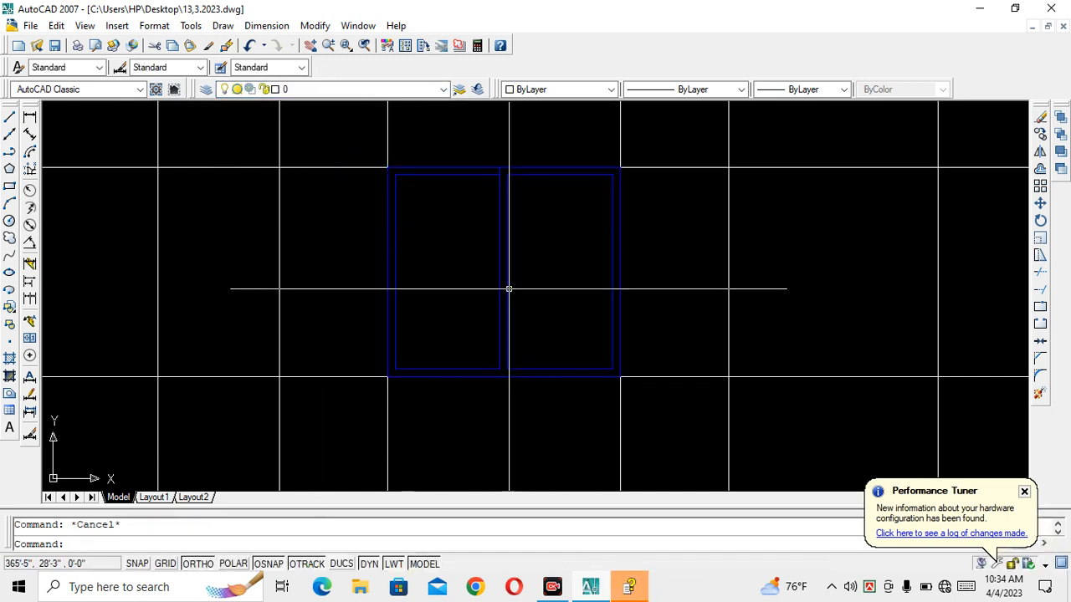
Step: Copy the blue window from its lower-right corner to the matching wide window opening at the elevation's right end
scroll(544, 318, down, 2)
middle_drag(585, 340, 422, 340)
scroll(422, 340, down, 2)
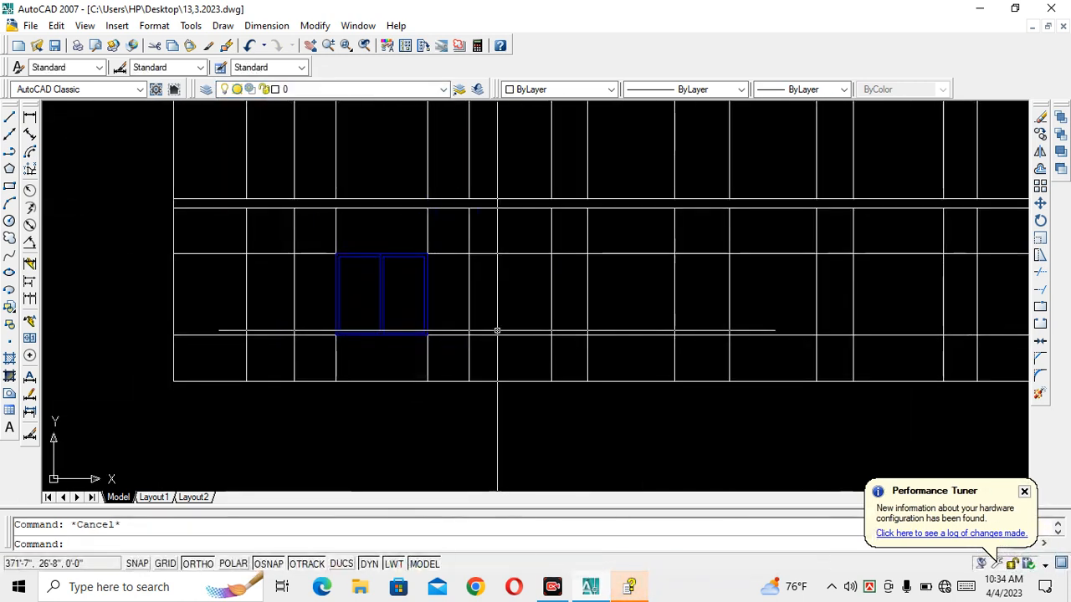
scroll(438, 330, down, 2)
middle_drag(752, 312, 740, 390)
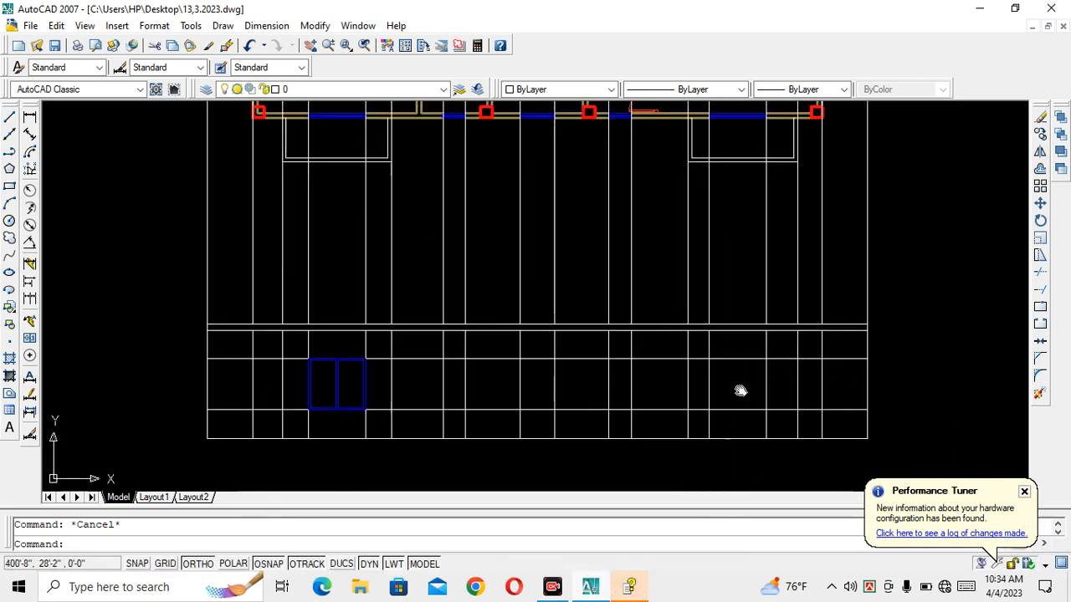
click(298, 352)
click(385, 421)
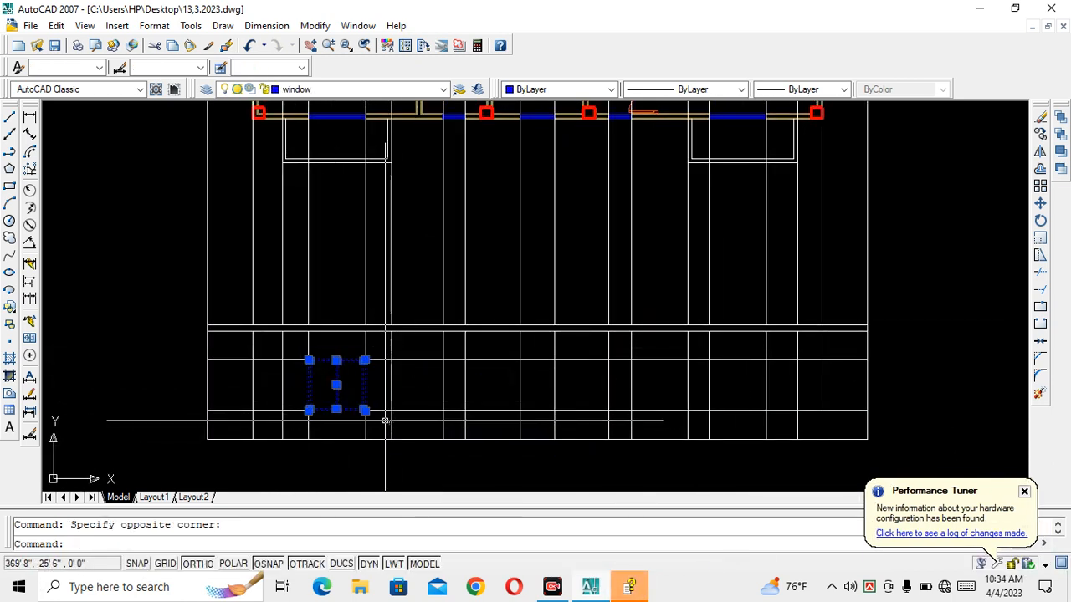
key(Return)
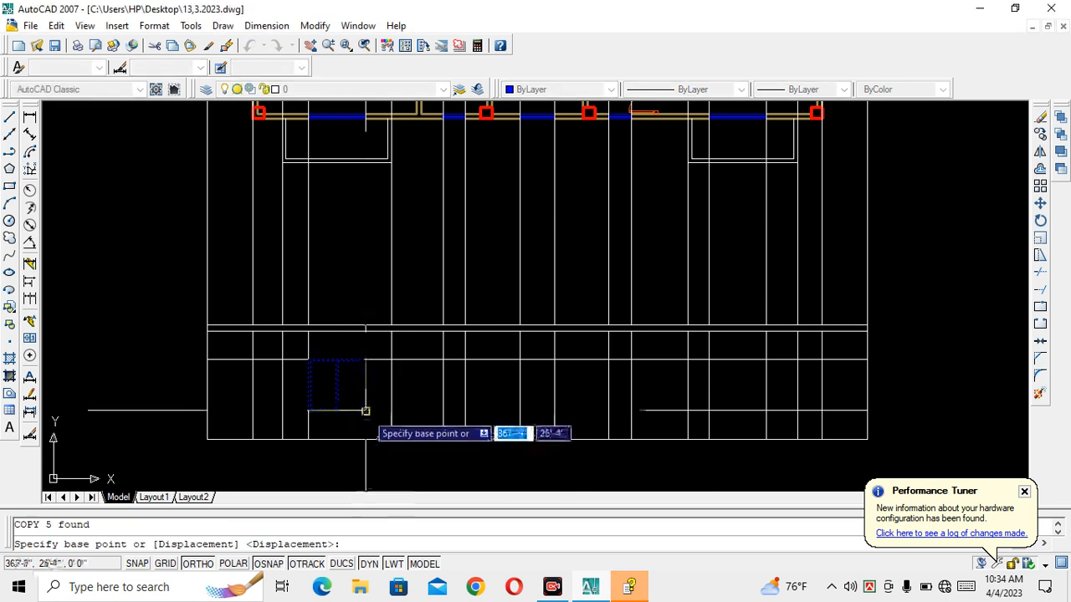
click(364, 410)
click(765, 410)
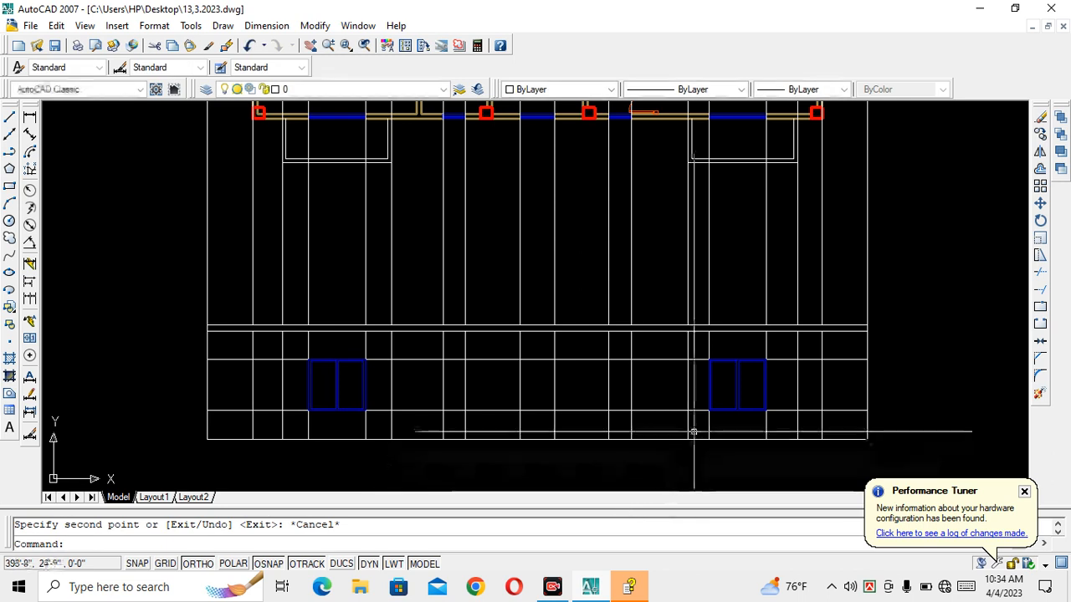
Step: Erase the horizontal sill and head level lines running across the elevation
scroll(690, 430, up, 2)
scroll(695, 430, down, 3)
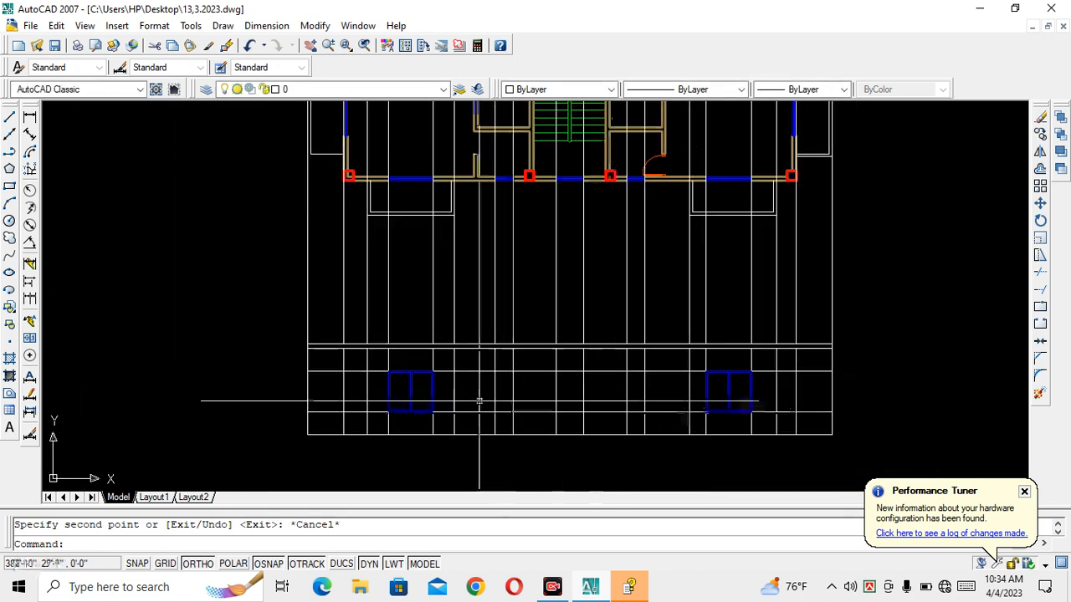
middle_drag(458, 403, 461, 404)
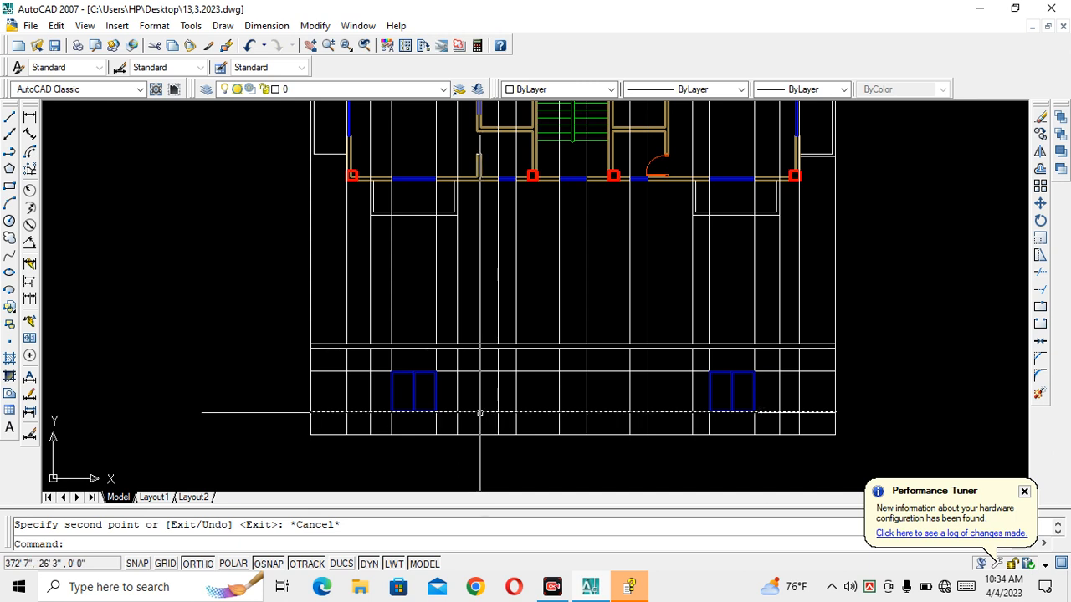
key(Delete)
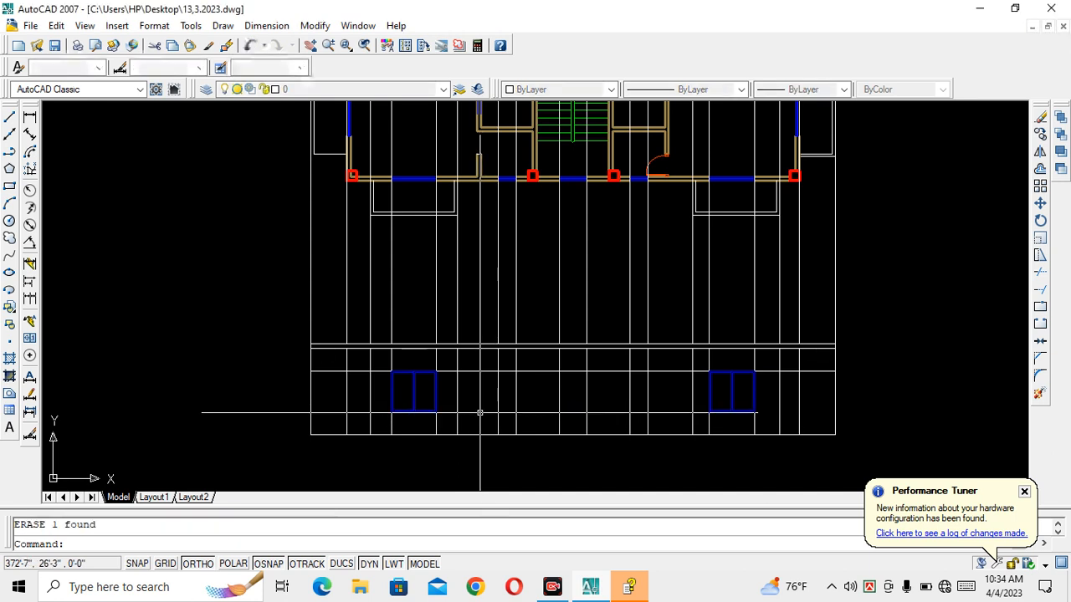
click(477, 369)
key(Delete)
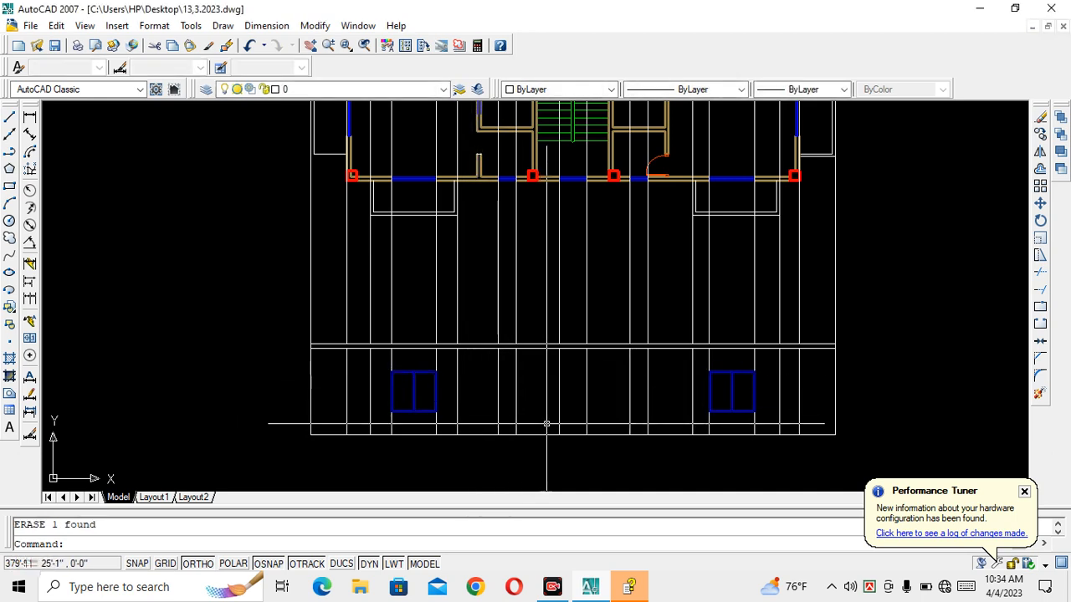
Step: Offset the elevation's ground line 5' upward as the sill level for the small windows
scroll(506, 195, up, 3)
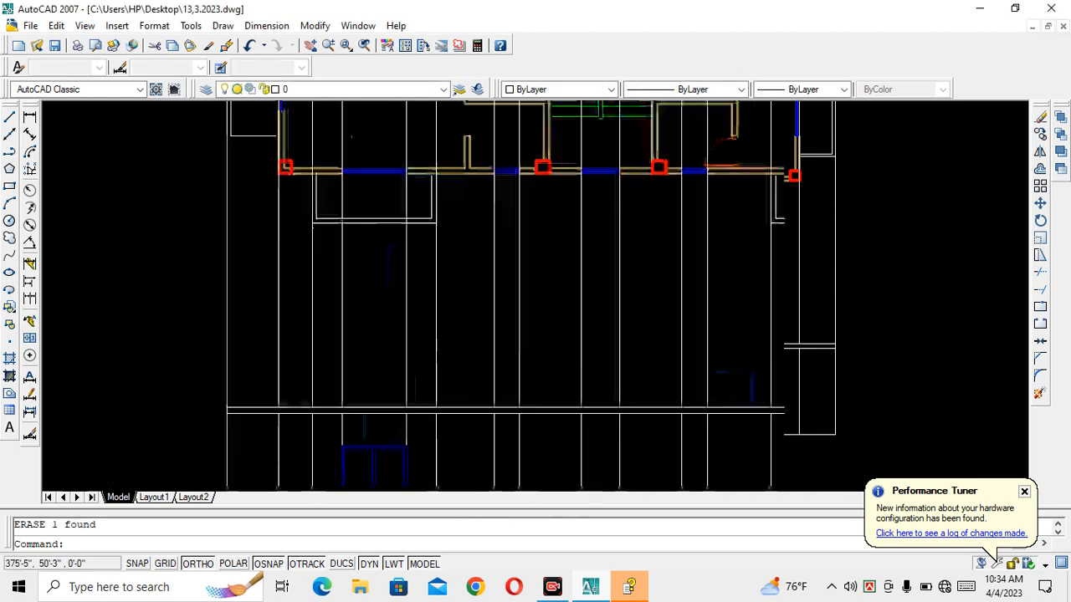
scroll(514, 322, down, 2)
scroll(502, 371, up, 1)
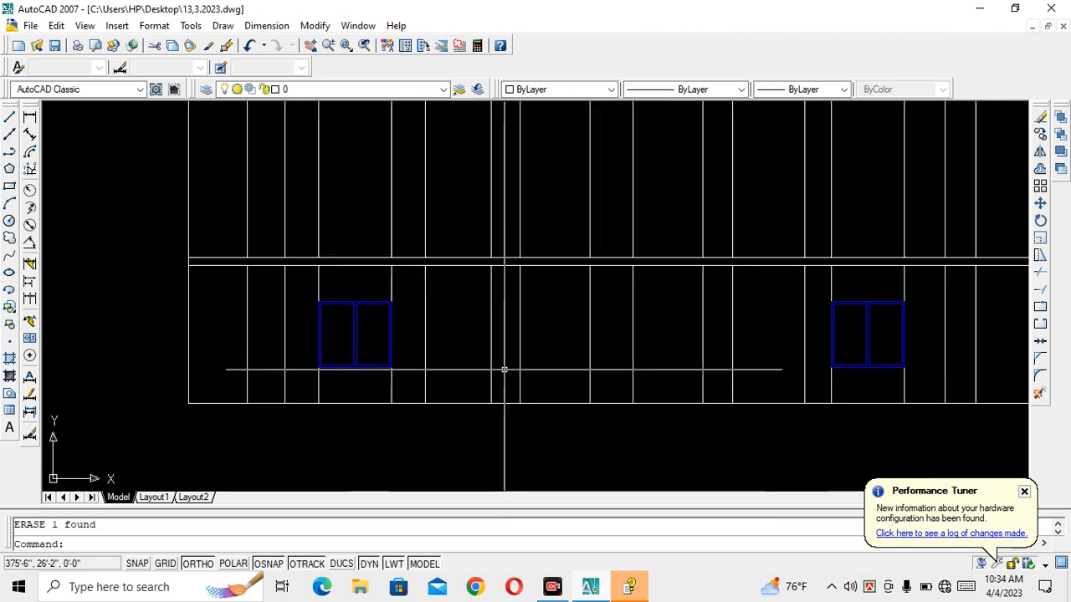
scroll(506, 356, down, 2)
scroll(510, 341, up, 3)
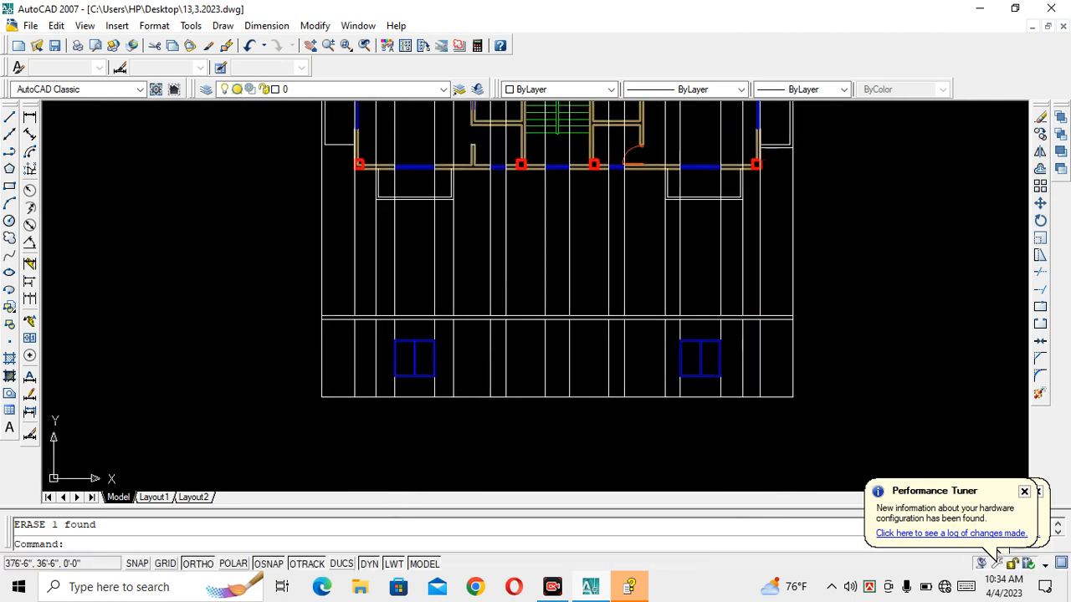
text(o)
key(Return)
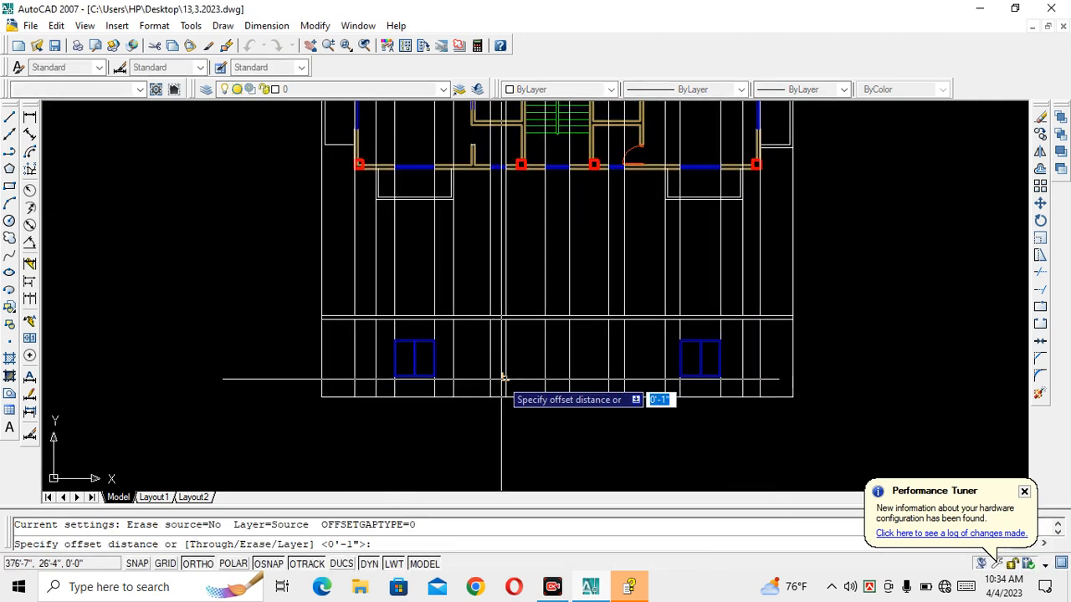
text(5)
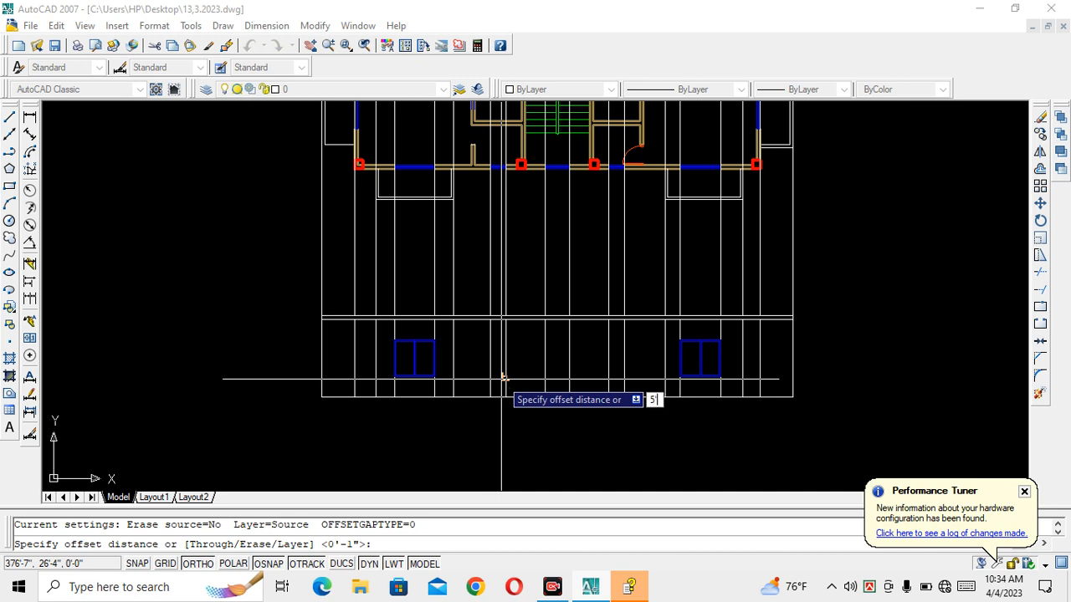
text(')
key(Return)
click(479, 395)
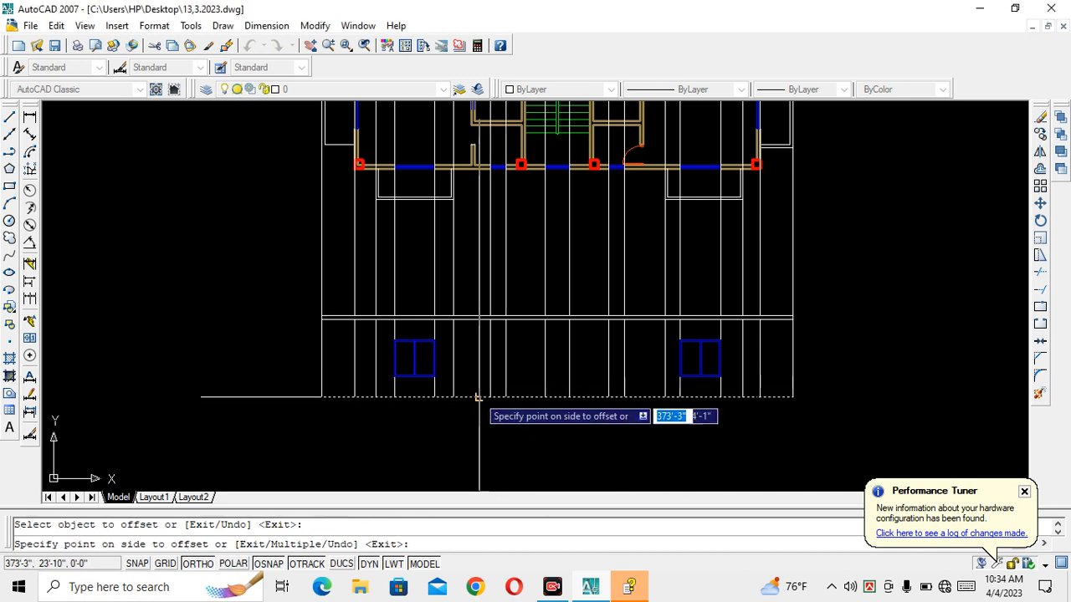
click(476, 357)
scroll(518, 336, down, 2)
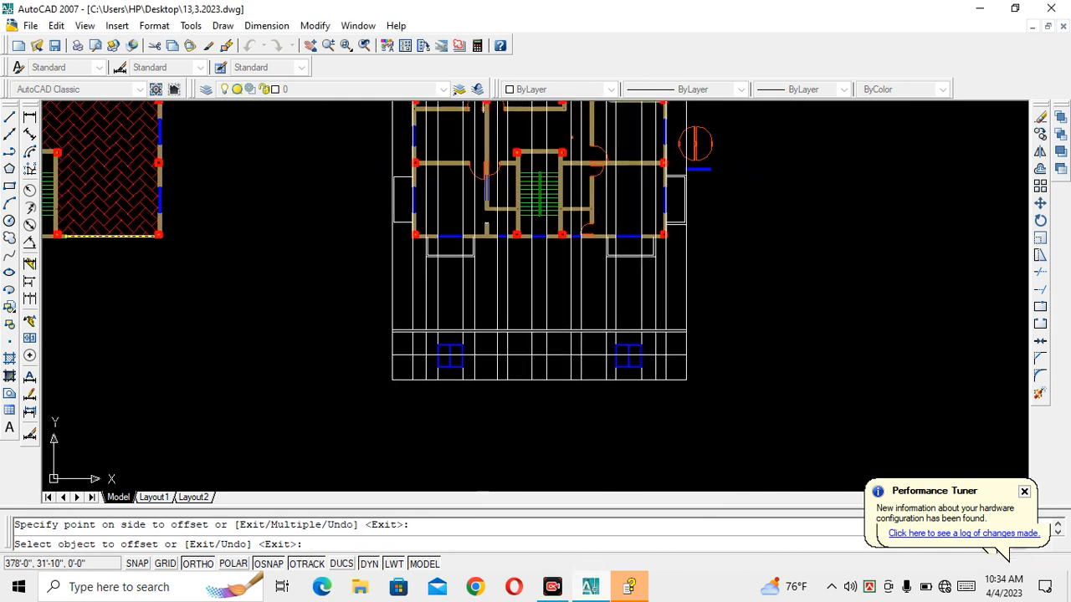
scroll(565, 244, up, 2)
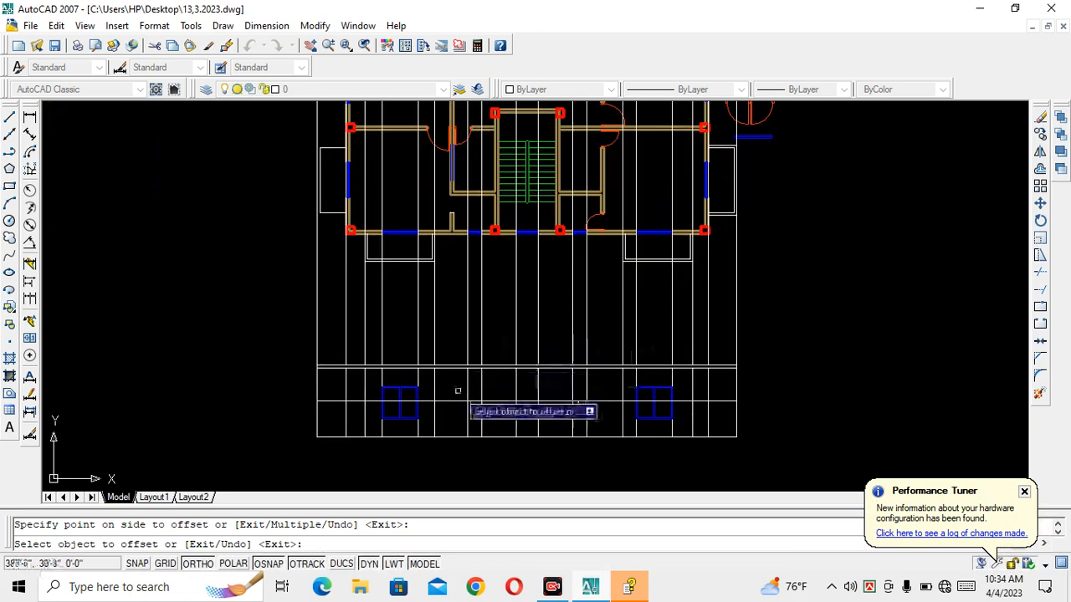
scroll(454, 388, up, 3)
key(Escape)
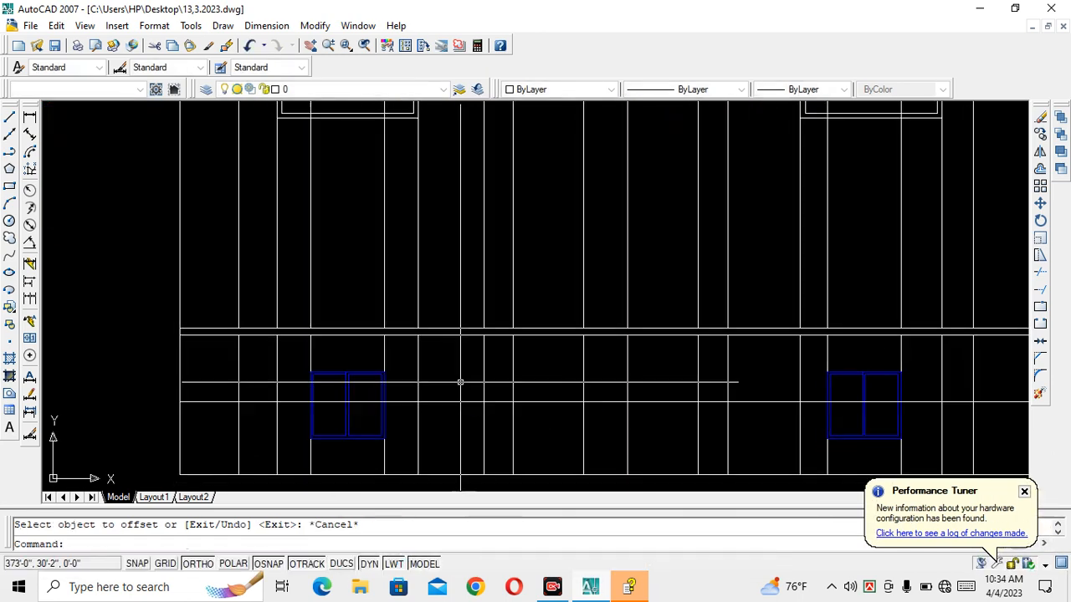
Step: Offset the small windows' sill line 2' upward to set their head level
key(Return)
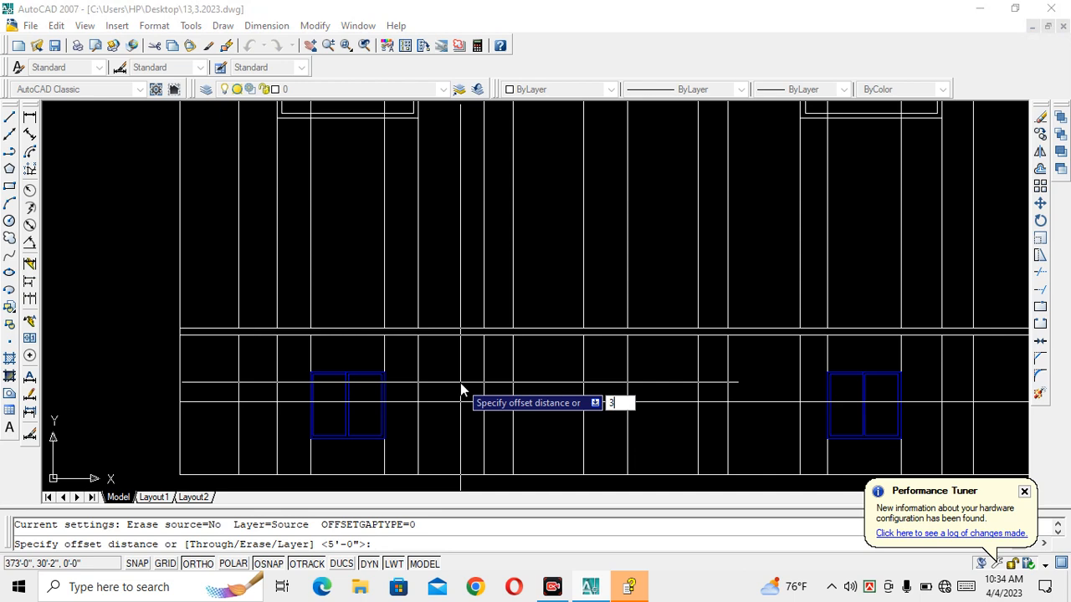
text(2')
key(Return)
click(455, 401)
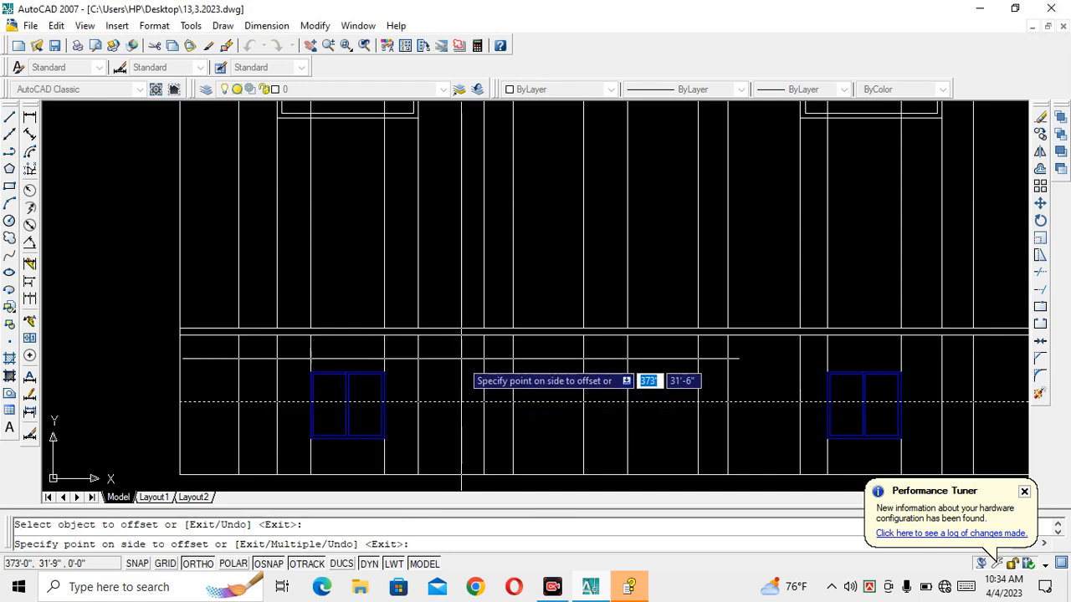
click(461, 368)
scroll(461, 373, down, 2)
middle_drag(461, 374, 450, 377)
scroll(481, 387, up, 2)
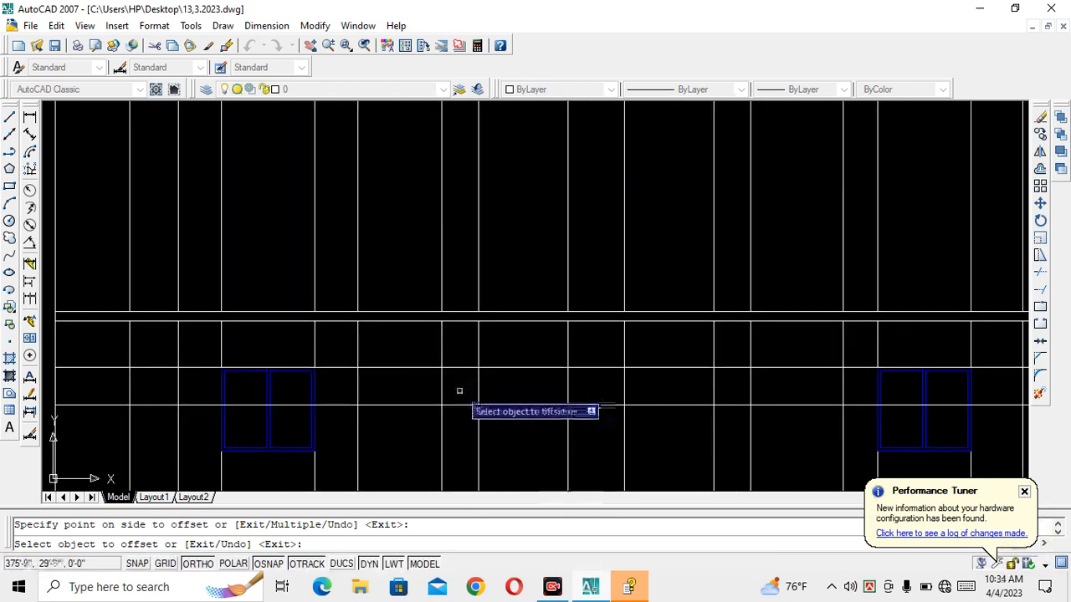
key(Escape)
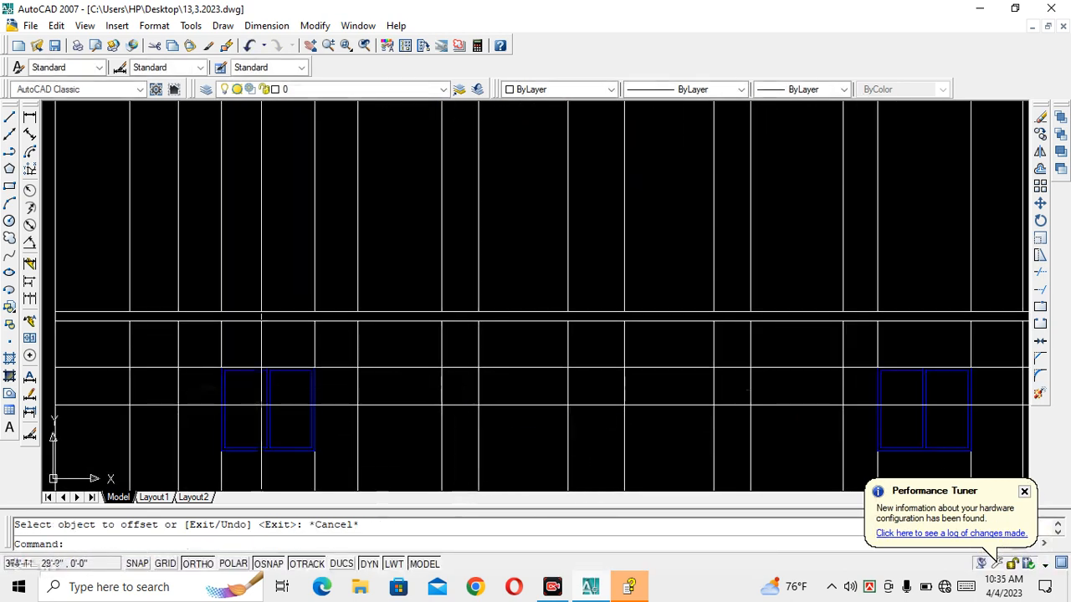
Step: Draw a rectangle about 2' by 2' in the narrow opening beside the left window, between the sill and head lines
click(9, 185)
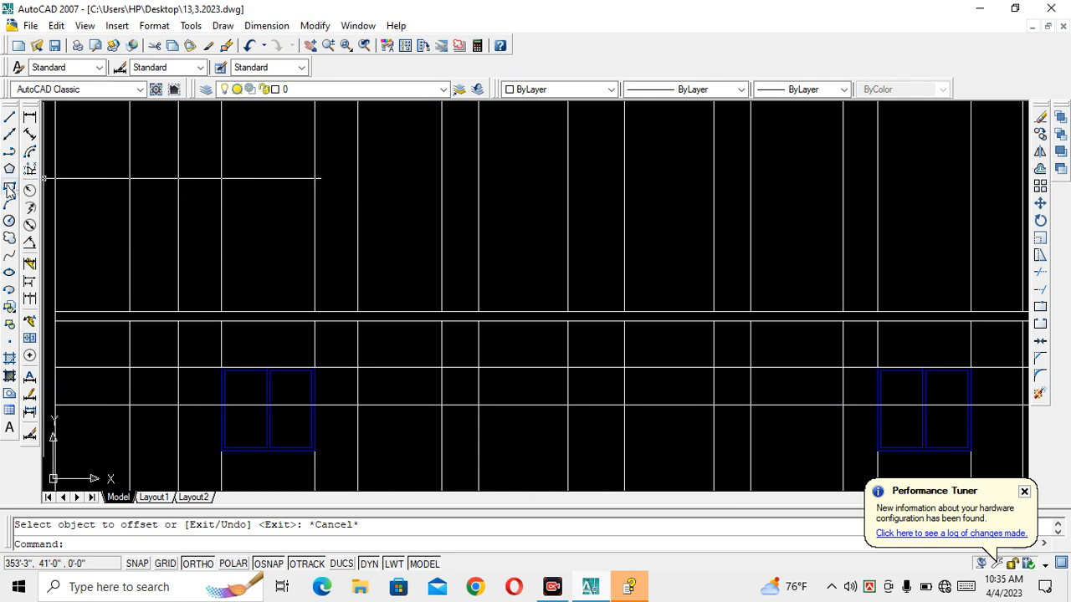
click(465, 399)
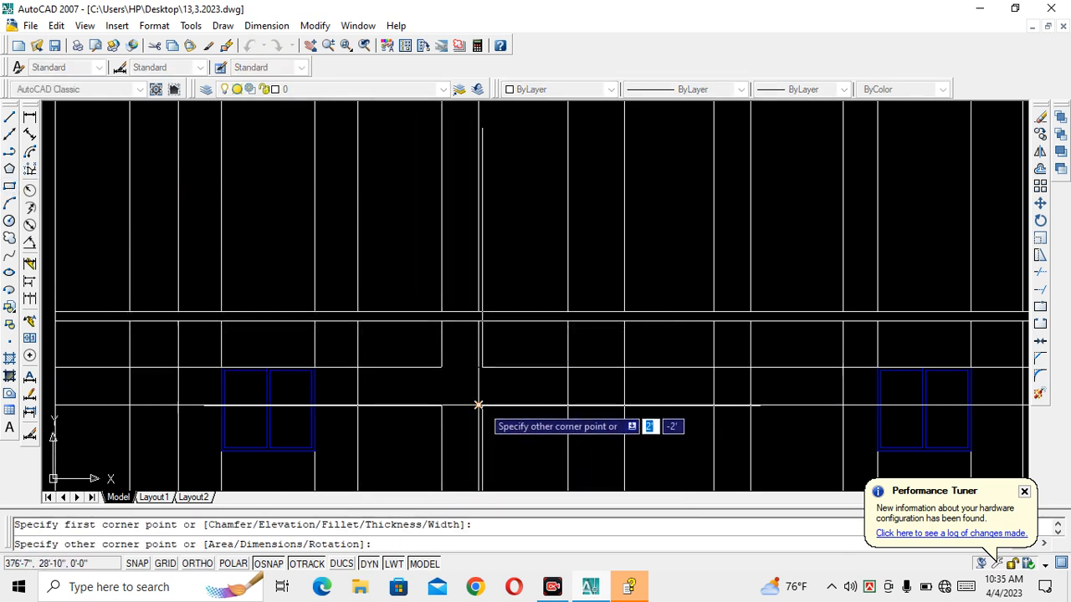
click(481, 406)
key(space)
scroll(471, 401, up, 5)
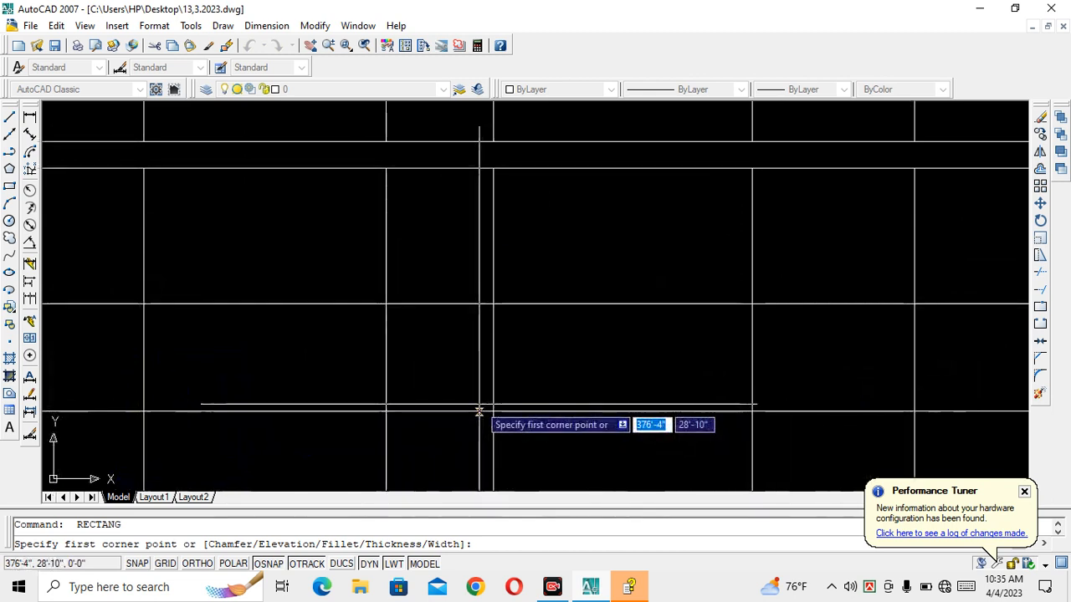
key(Escape)
Step: Offset the small window's rectangle 2" inward for the inner frame
text(o)
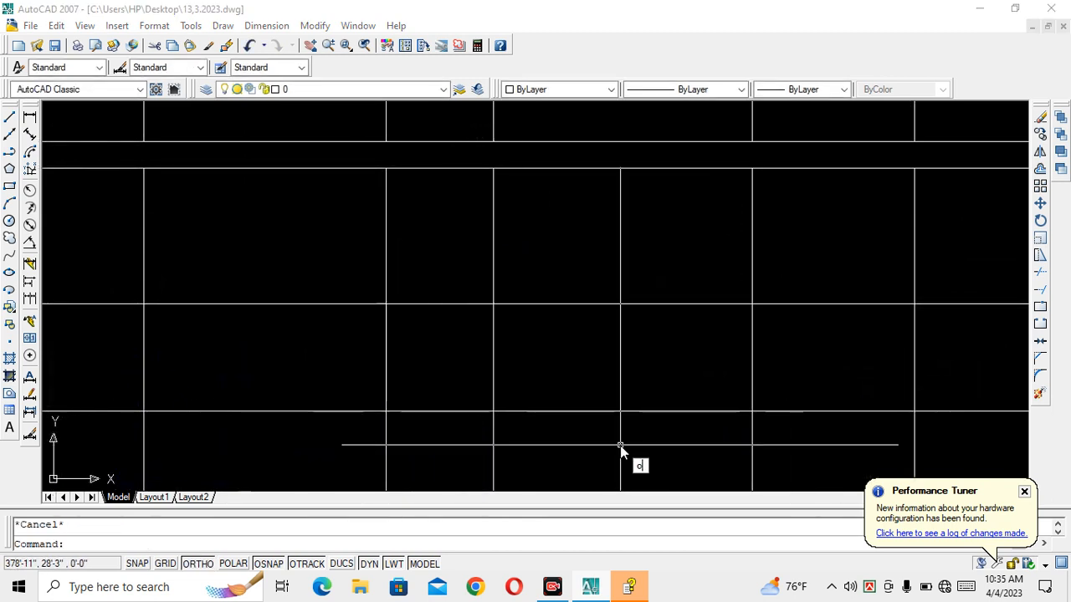
key(Return)
text(2)
key(Return)
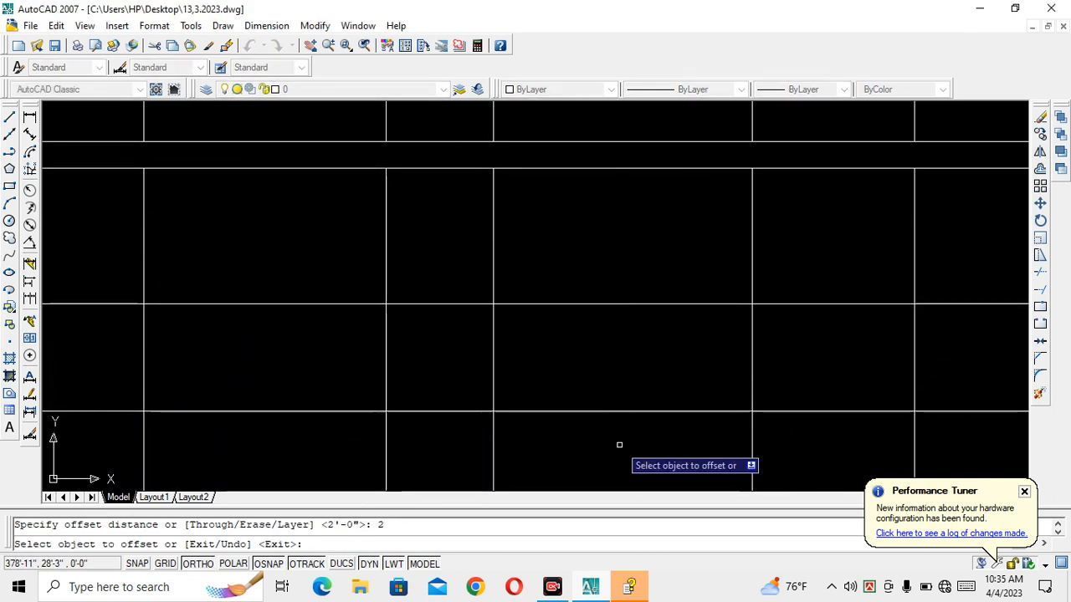
click(491, 343)
click(476, 337)
key(Return)
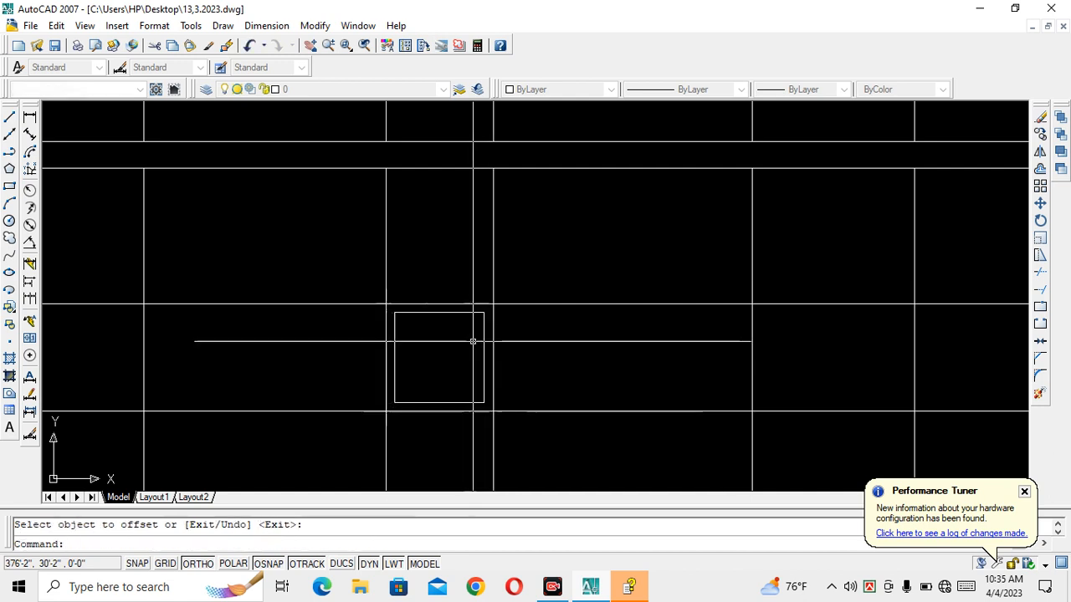
Step: Draw a vertical centre line through the small window from its upper edge's midpoint to its lower edge
click(9, 117)
click(439, 304)
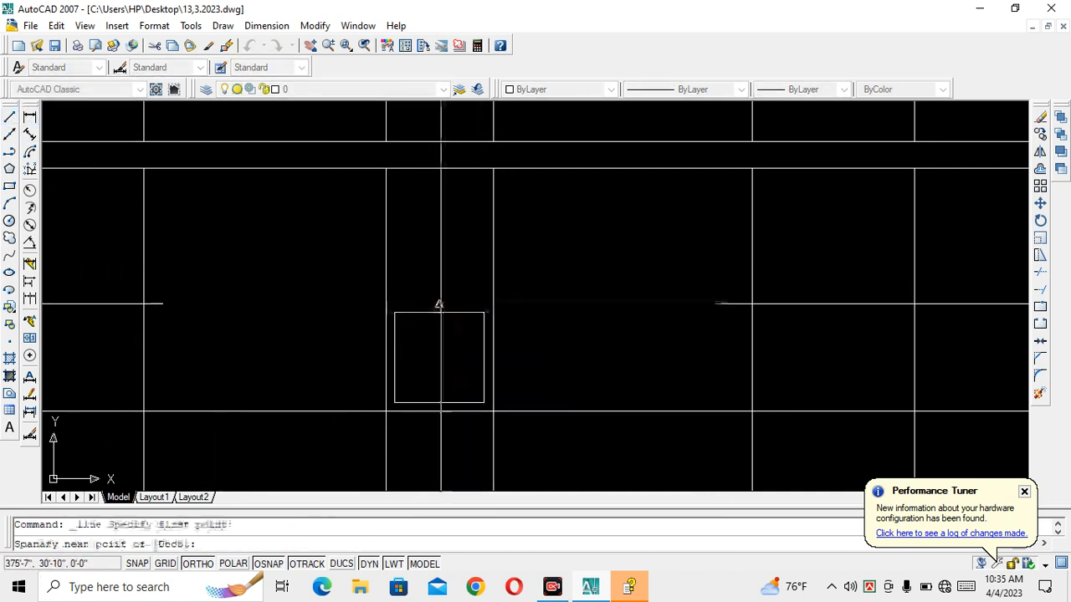
click(441, 409)
key(Return)
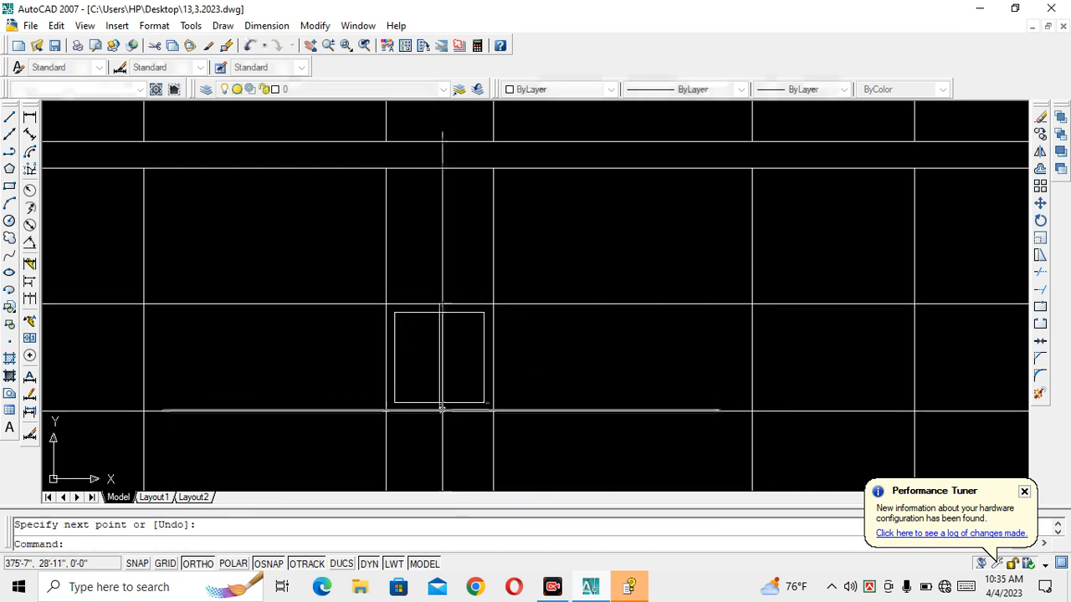
Step: Offset the small window's vertical centre line 1" to both sides to form the mullion
text(o)
key(Return)
text(1)
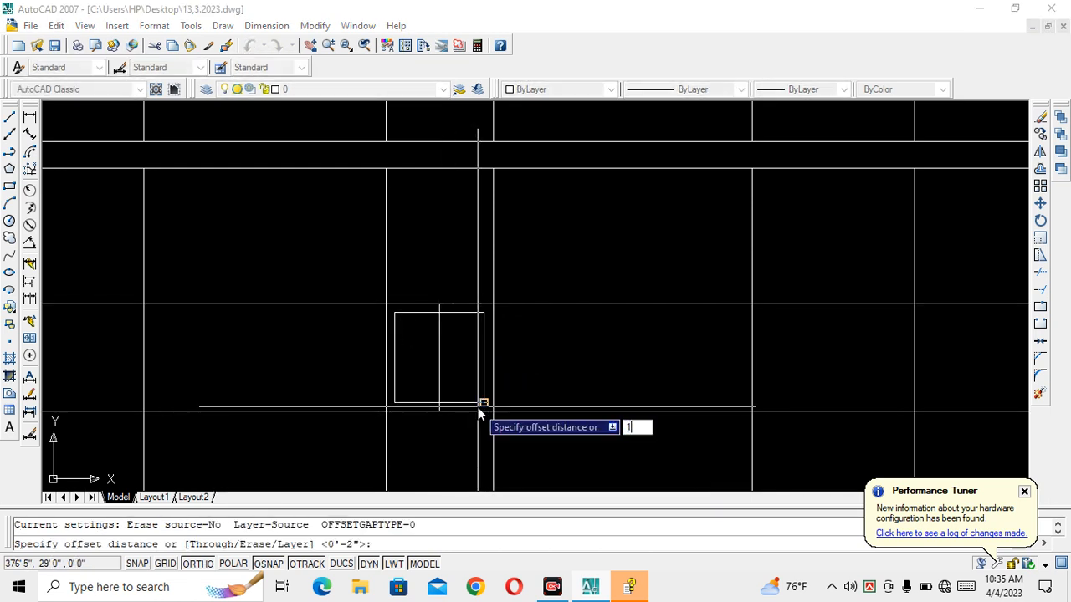
key(Return)
click(440, 371)
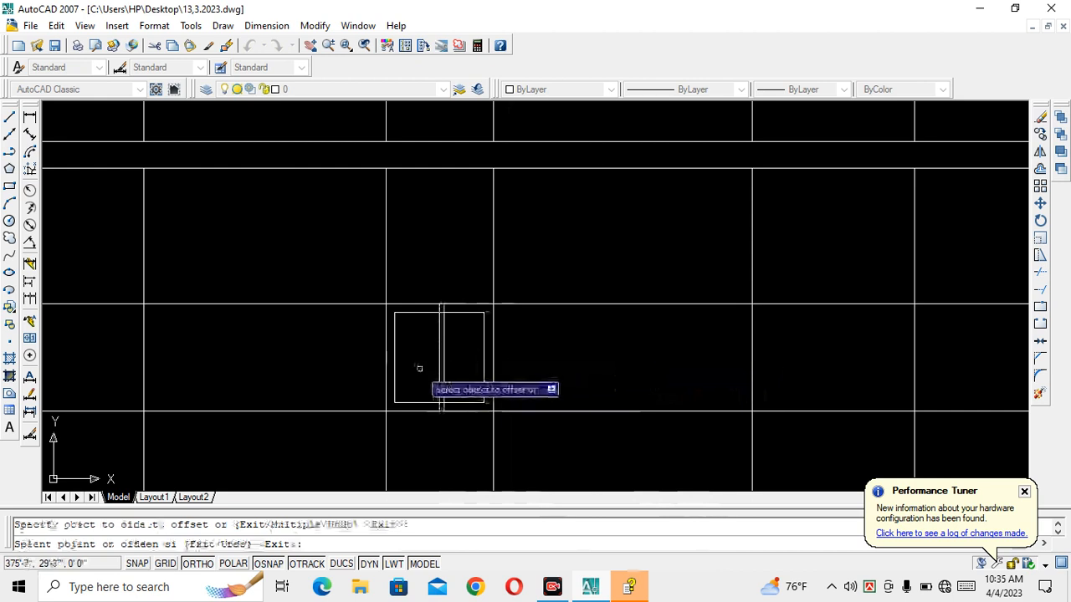
scroll(420, 368, up, 4)
click(466, 343)
click(428, 343)
key(Return)
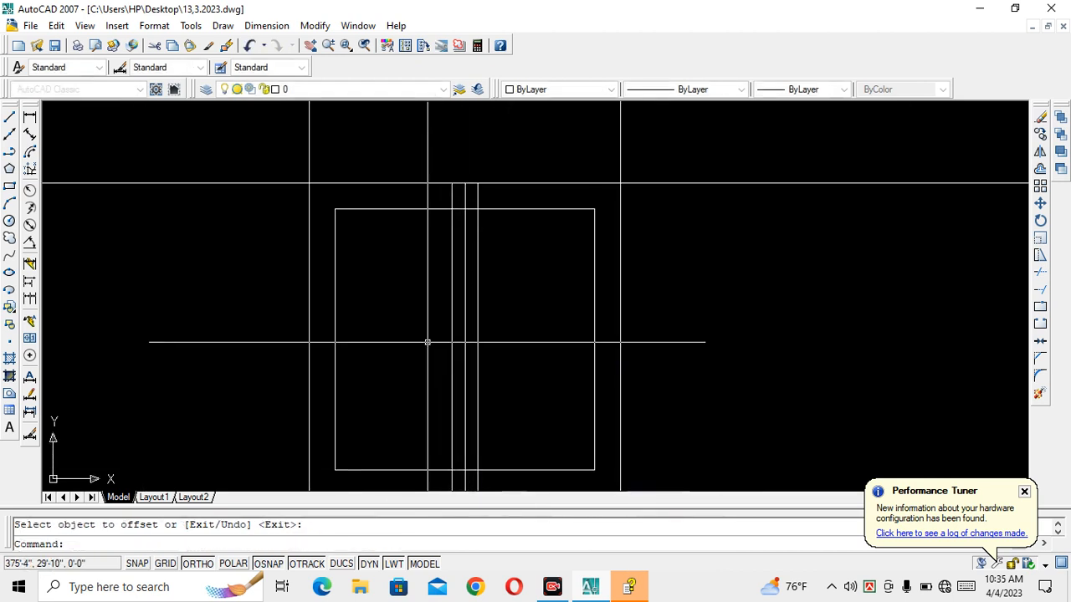
Step: Trim the small window's mullion line ends outside the inner frame and the inner frame segments between the mullion lines
text(tr)
key(Return)
key(Return)
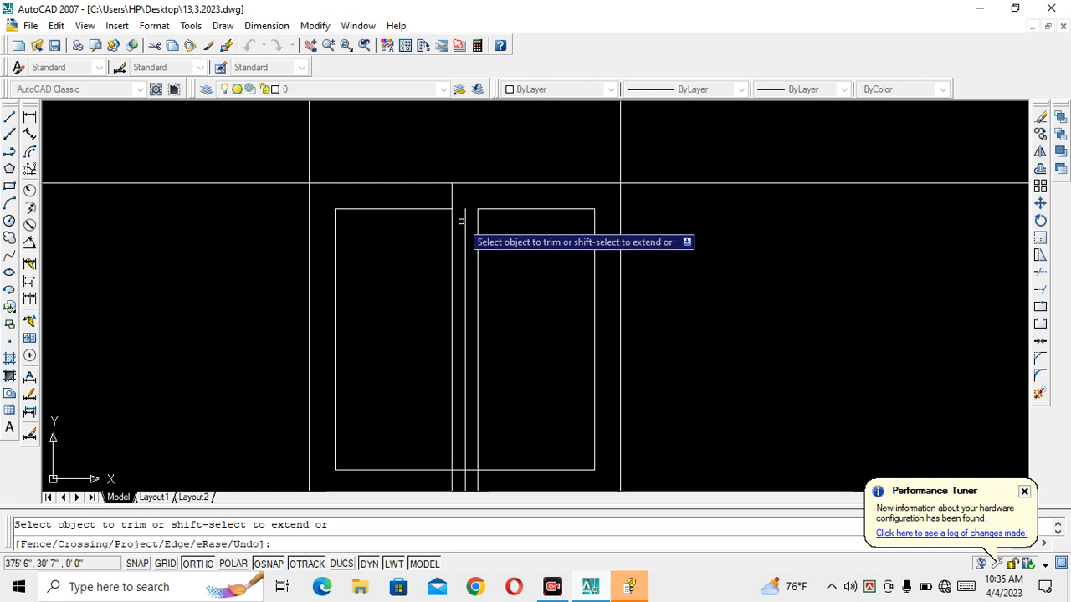
scroll(471, 459, down, 2)
middle_drag(473, 457, 508, 365)
scroll(523, 396, up, 3)
click(516, 373)
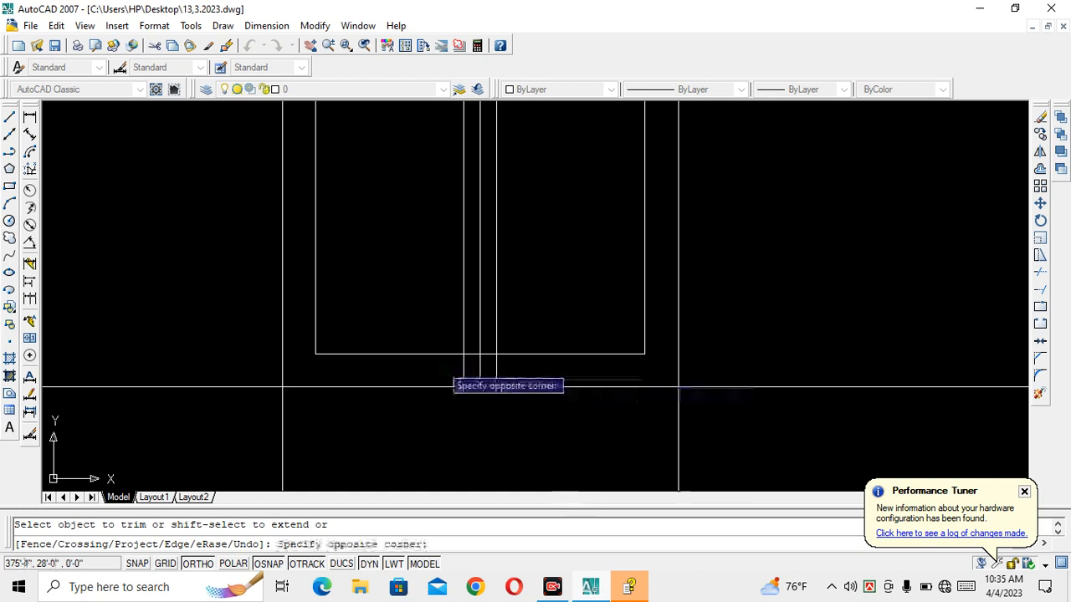
click(441, 367)
click(480, 367)
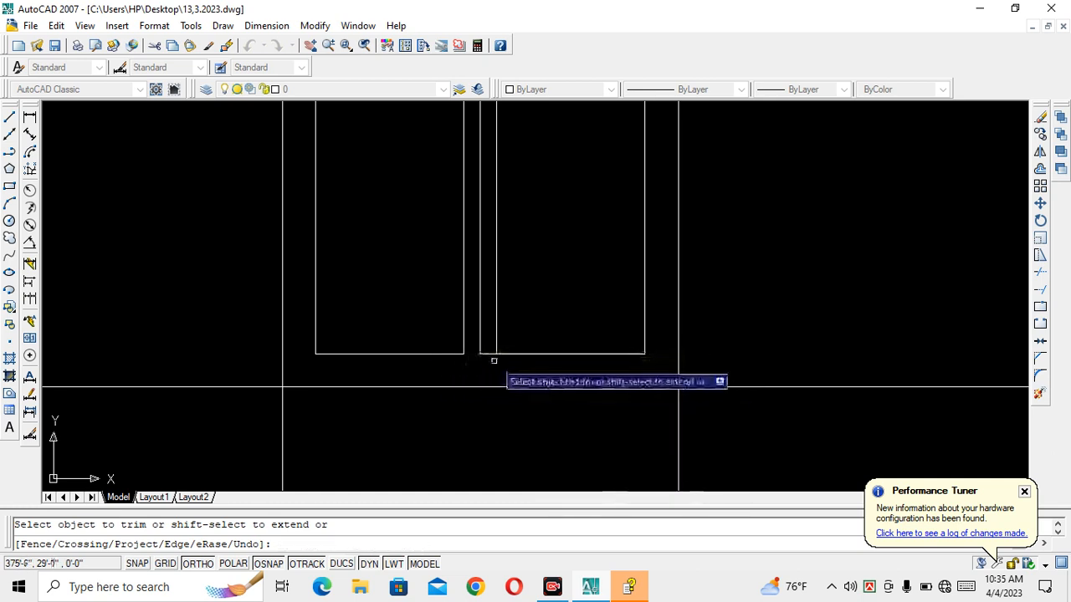
Step: Erase the leftover centre line between the small window's two mullion lines
key(Escape)
click(479, 349)
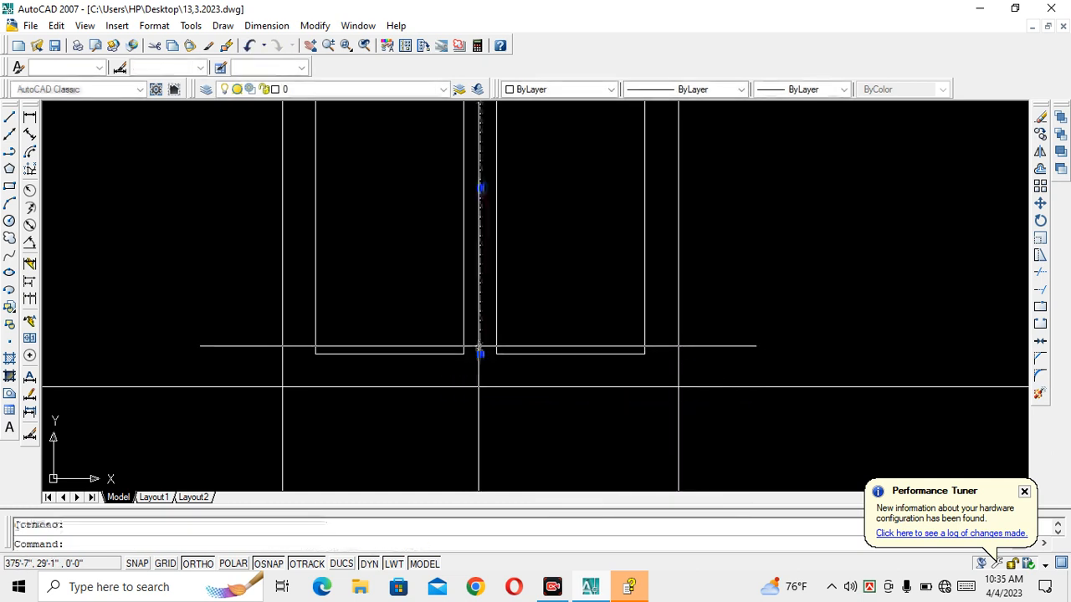
text(e)
key(Return)
Step: Move all of the small window's frame and mullion lines to the window layer
scroll(485, 370, down, 2)
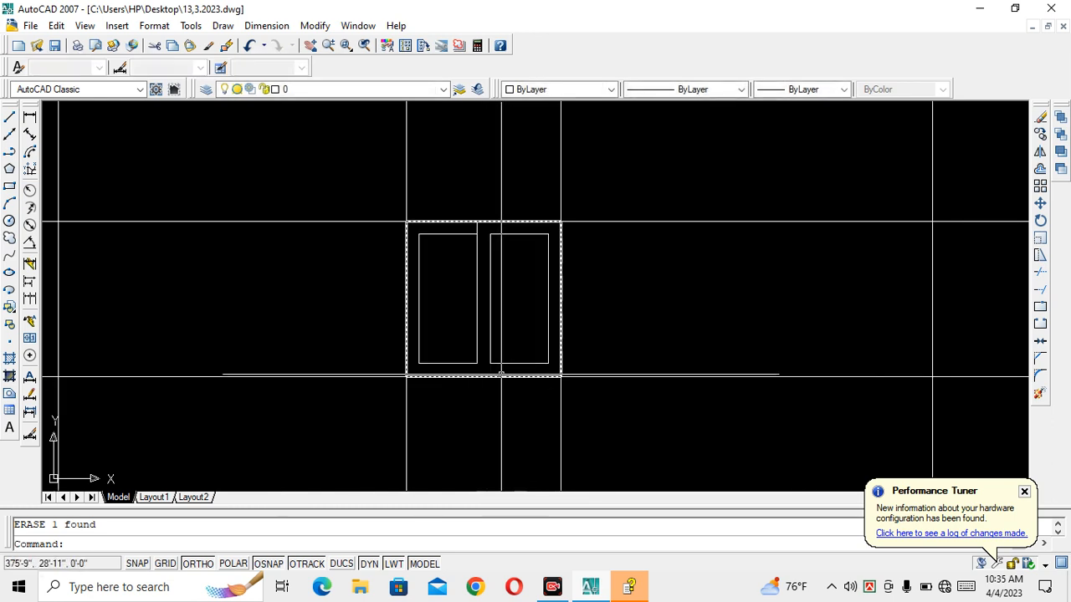
scroll(487, 381, down, 3)
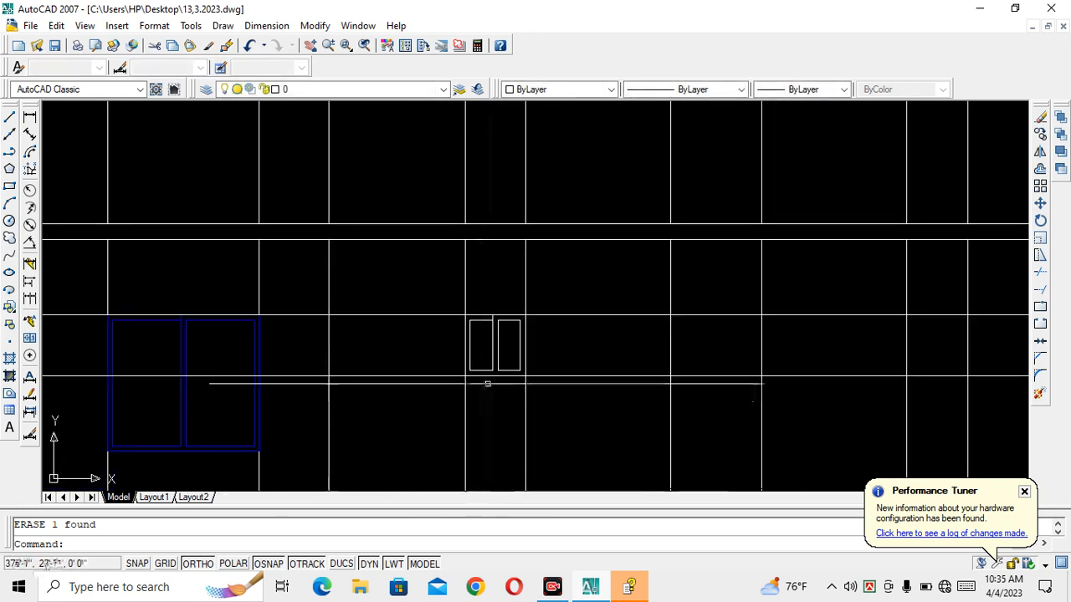
scroll(488, 378, up, 2)
click(415, 263)
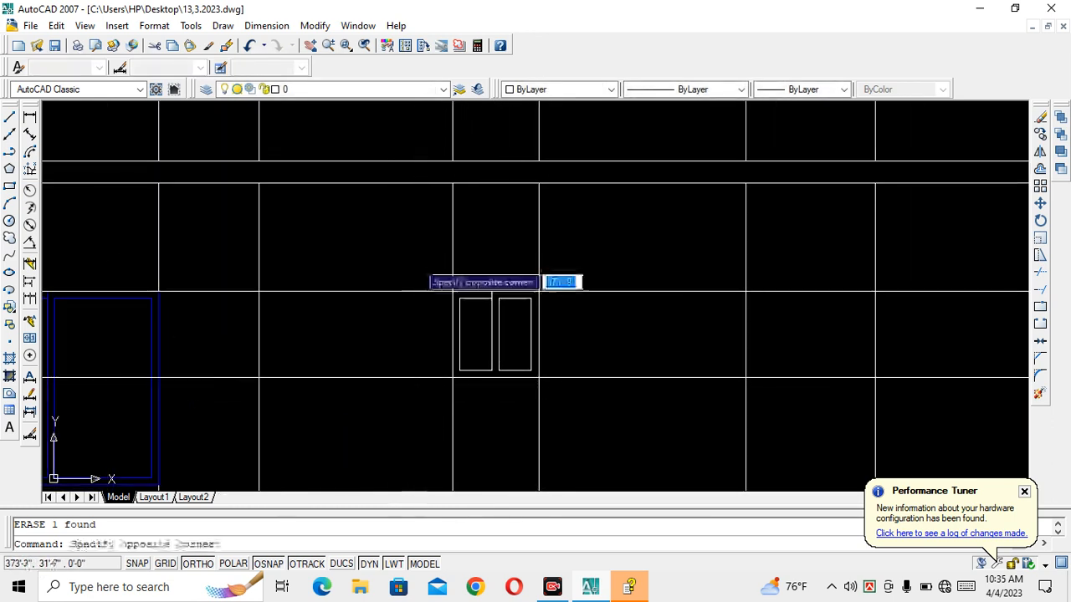
click(583, 396)
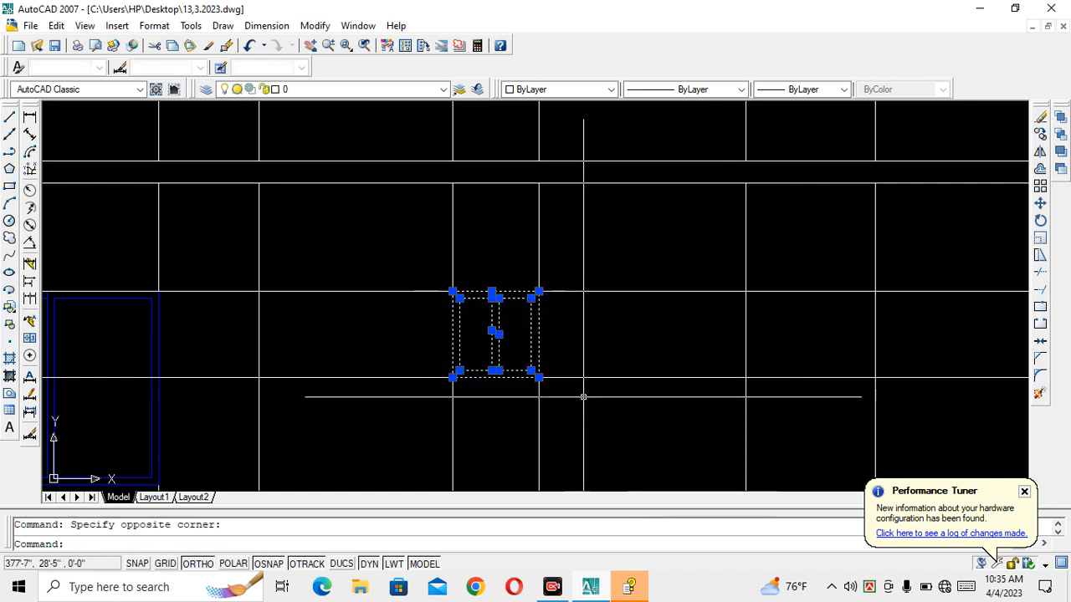
click(292, 89)
click(306, 232)
key(Escape)
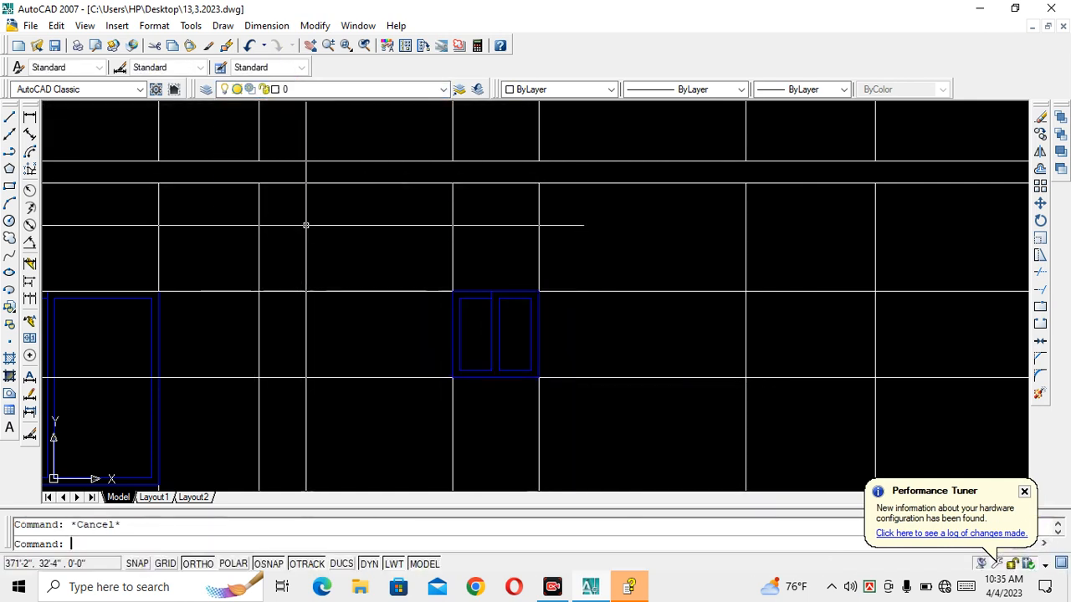
Step: Copy the small window from its lower-right corner into the matching narrow opening beside the right large window
click(432, 268)
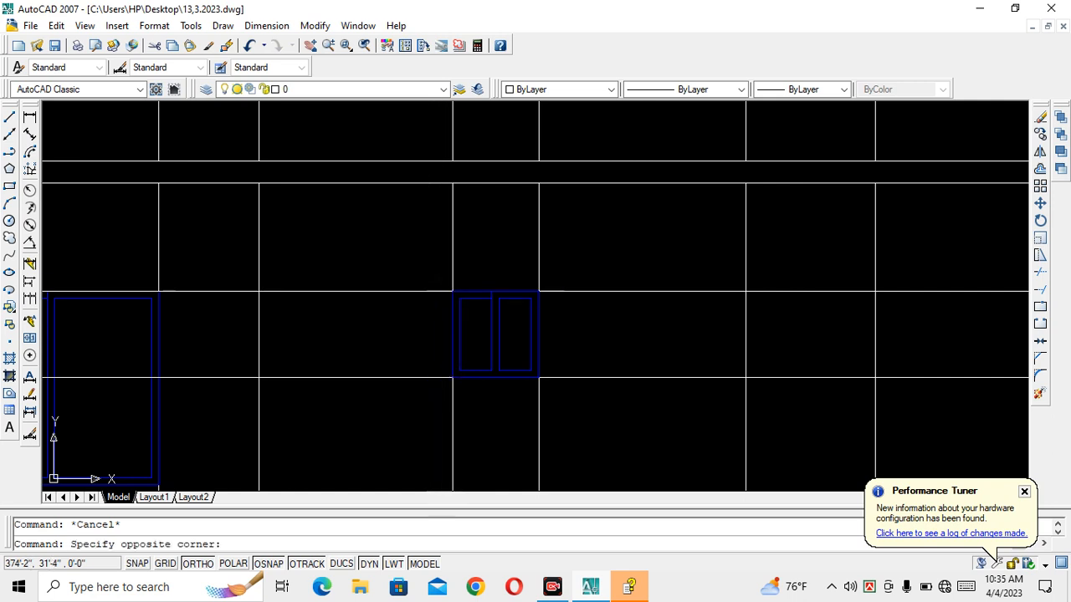
click(556, 394)
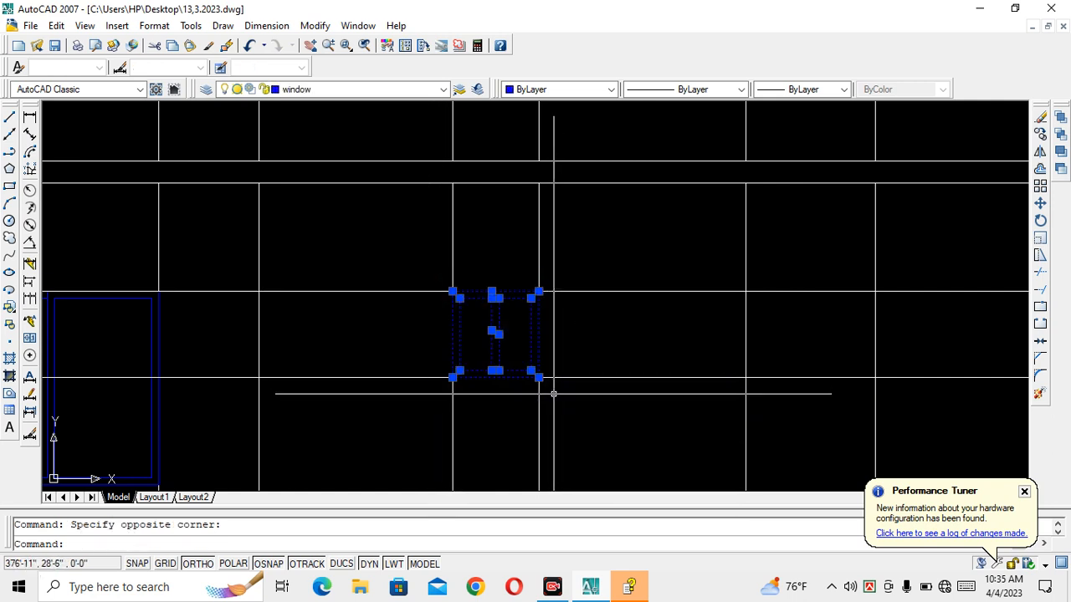
text(co)
key(Return)
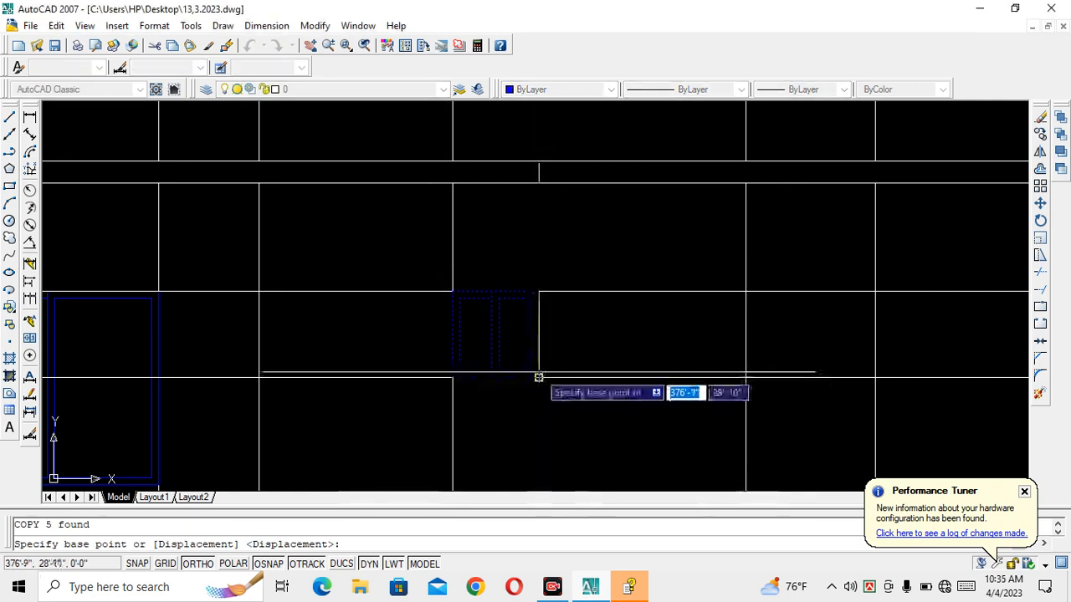
click(538, 378)
scroll(593, 352, down, 4)
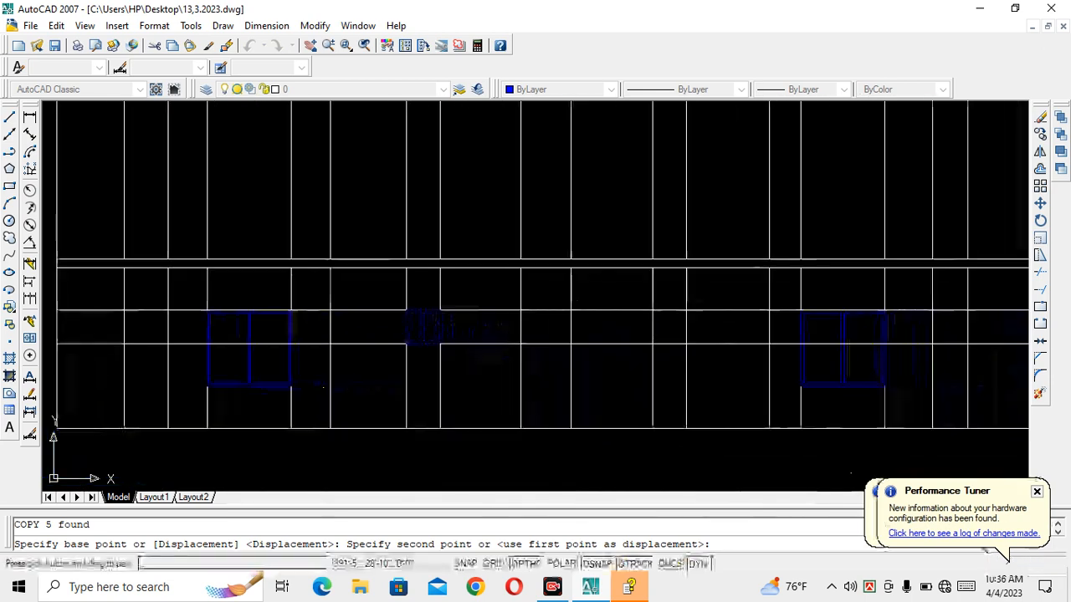
scroll(723, 356, down, 2)
mouse_move(741, 349)
middle_down()
mouse_move(593, 387)
mouse_move(596, 421)
mouse_move(584, 421)
middle_up()
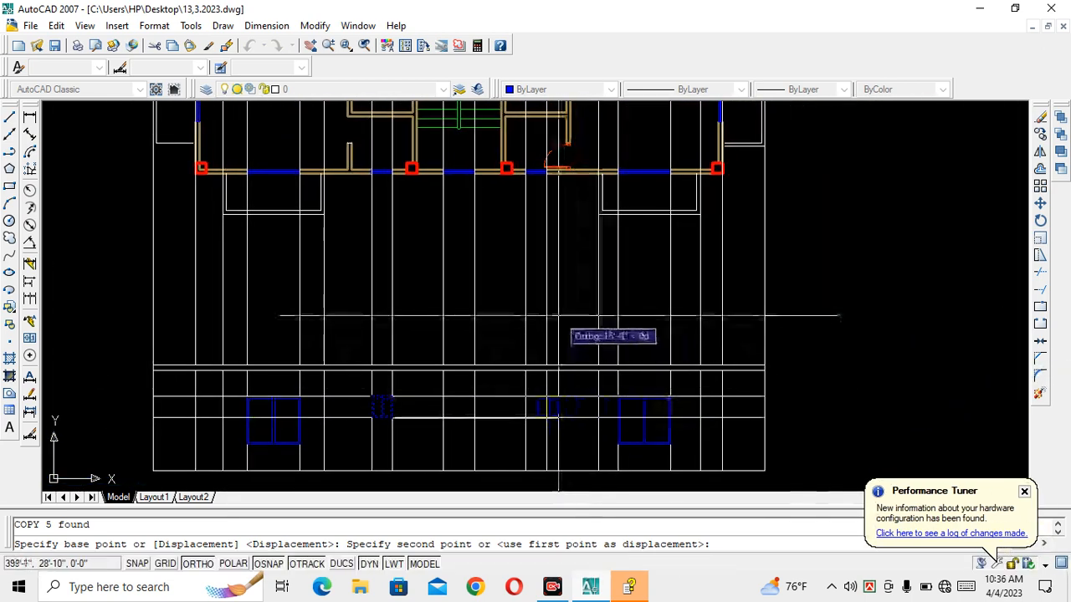
scroll(544, 410, up, 4)
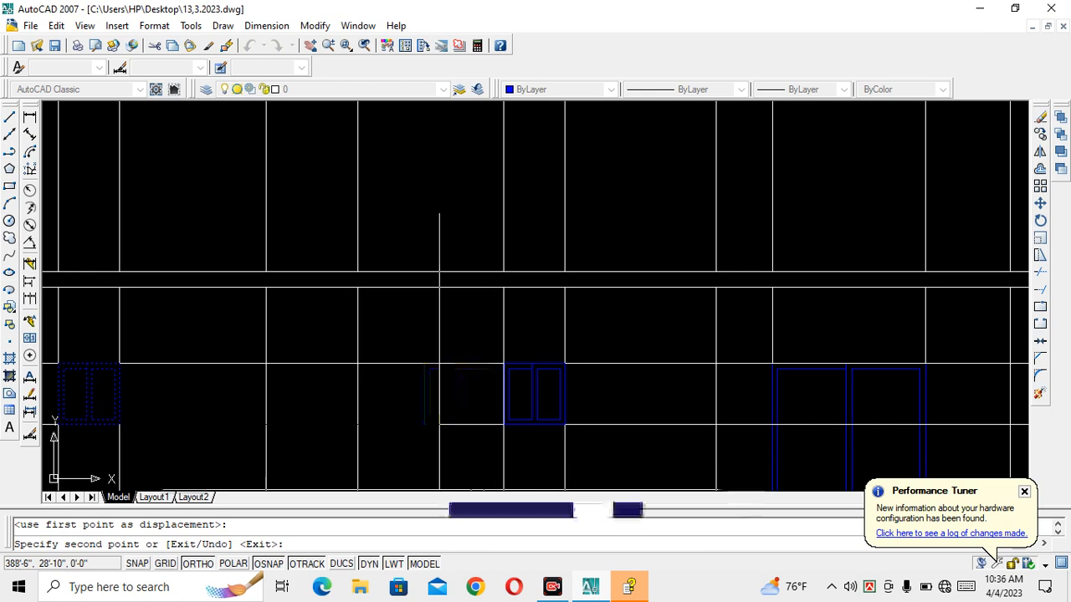
scroll(464, 436, down, 3)
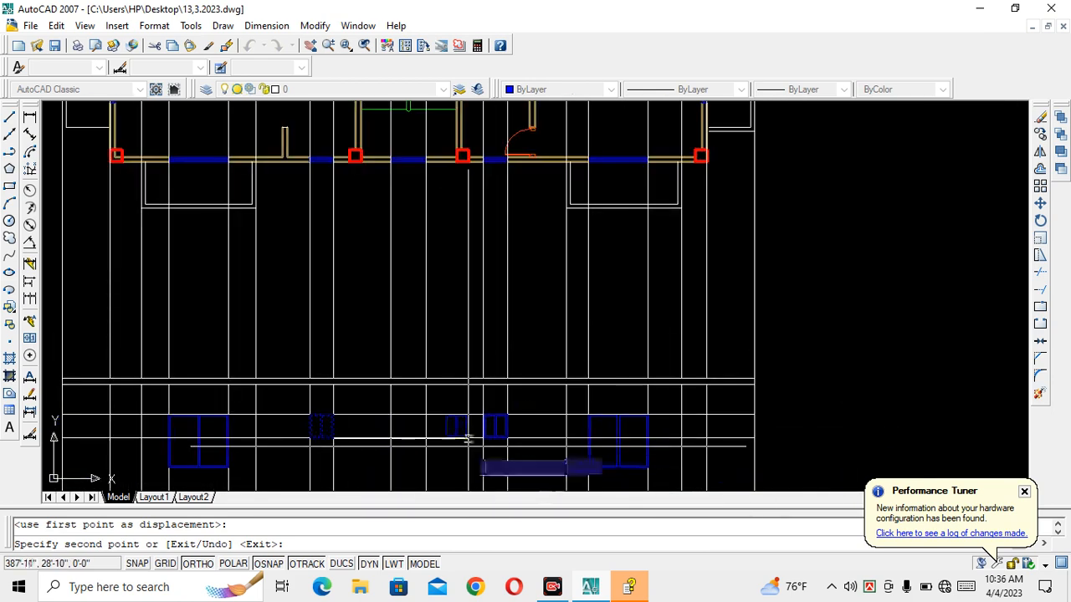
scroll(468, 439, up, 4)
scroll(479, 422, down, 3)
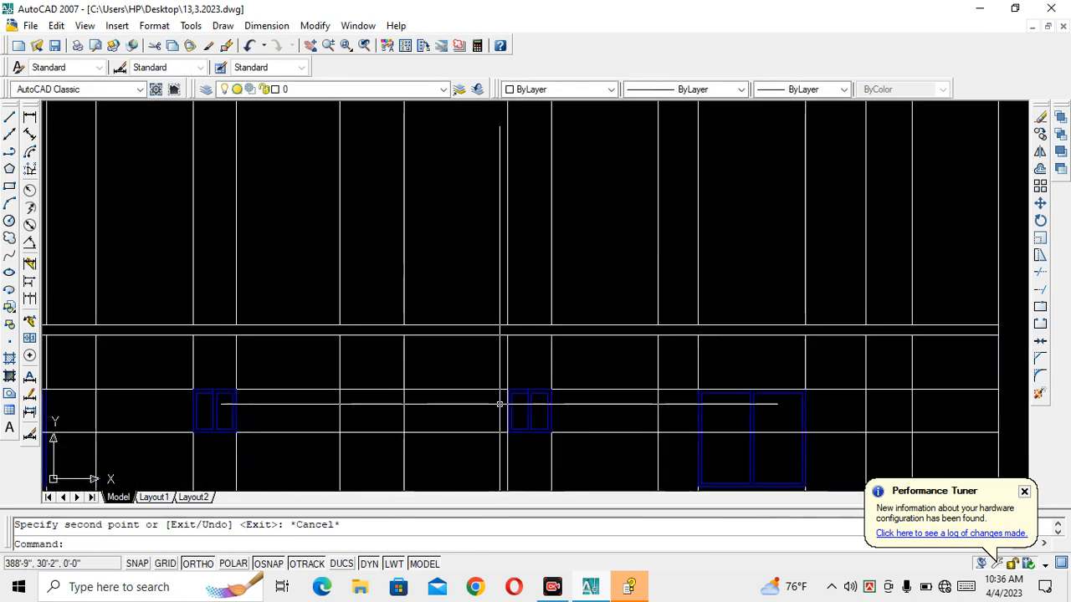
scroll(470, 418, up, 3)
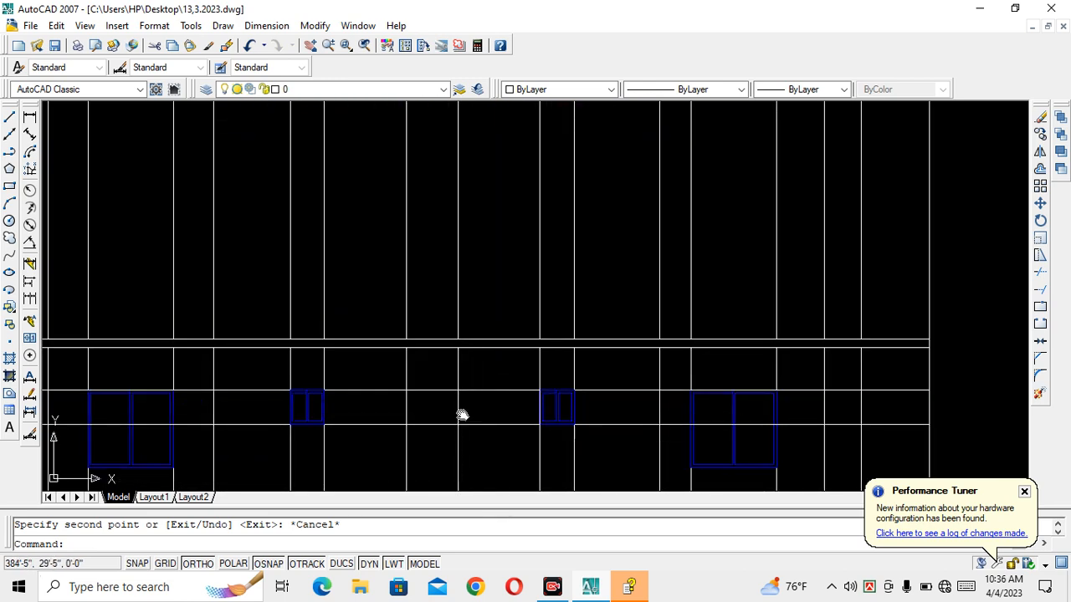
scroll(536, 382, down, 4)
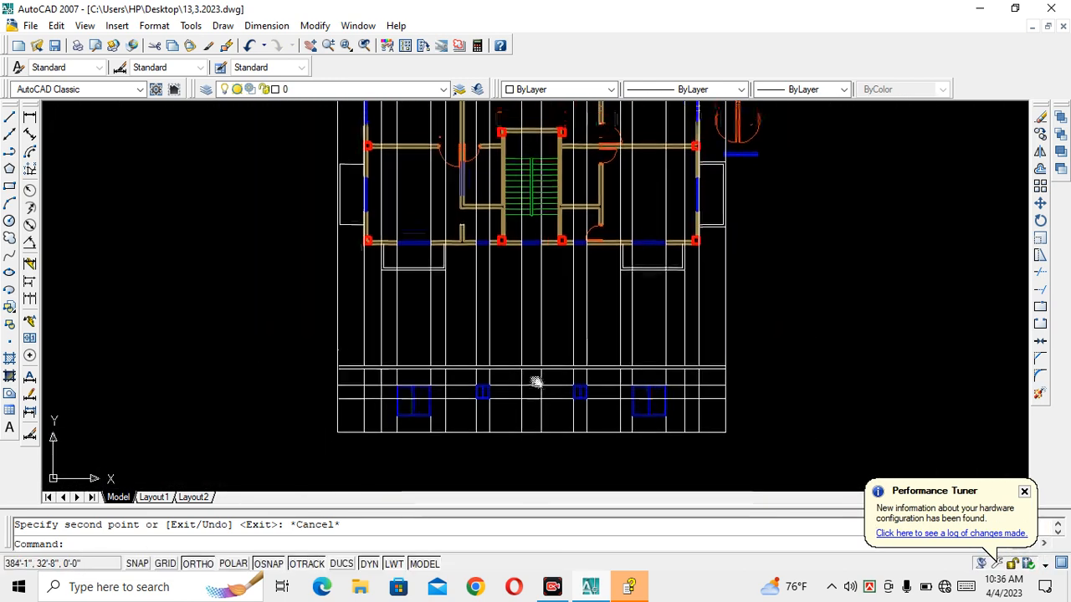
middle_drag(536, 382, 532, 389)
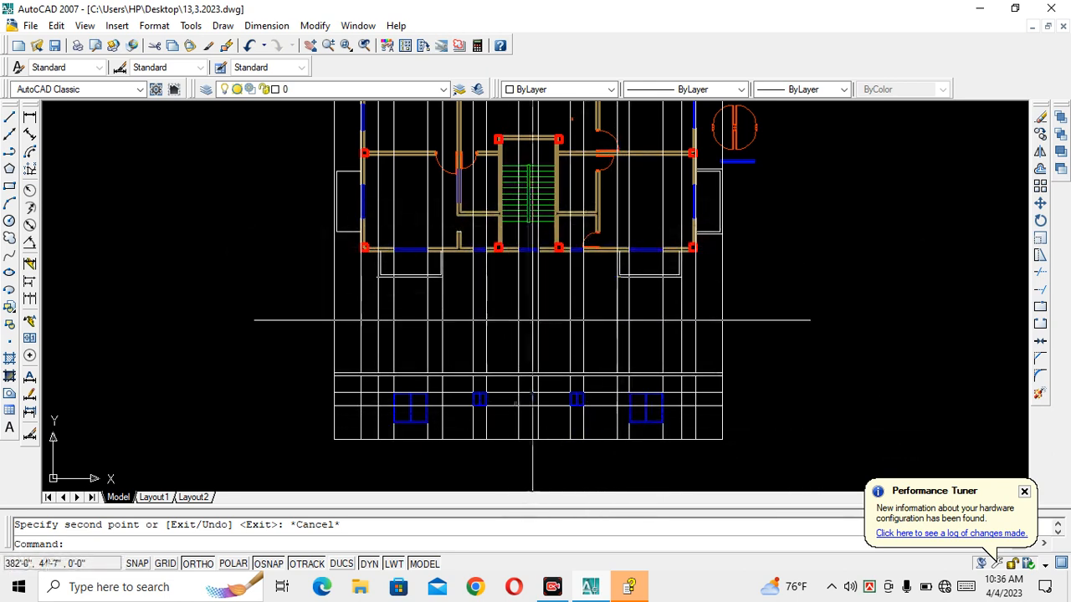
scroll(526, 405, up, 3)
scroll(527, 410, up, 2)
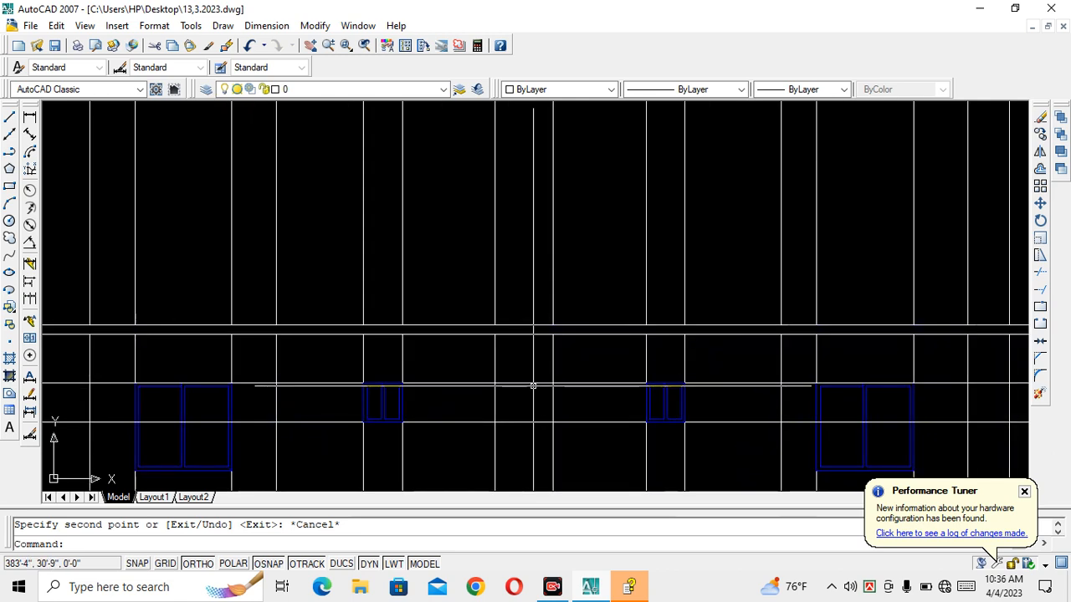
Step: Erase the horizontal head and sill guide lines running through the small windows, and save the drawing
scroll(523, 421, down, 2)
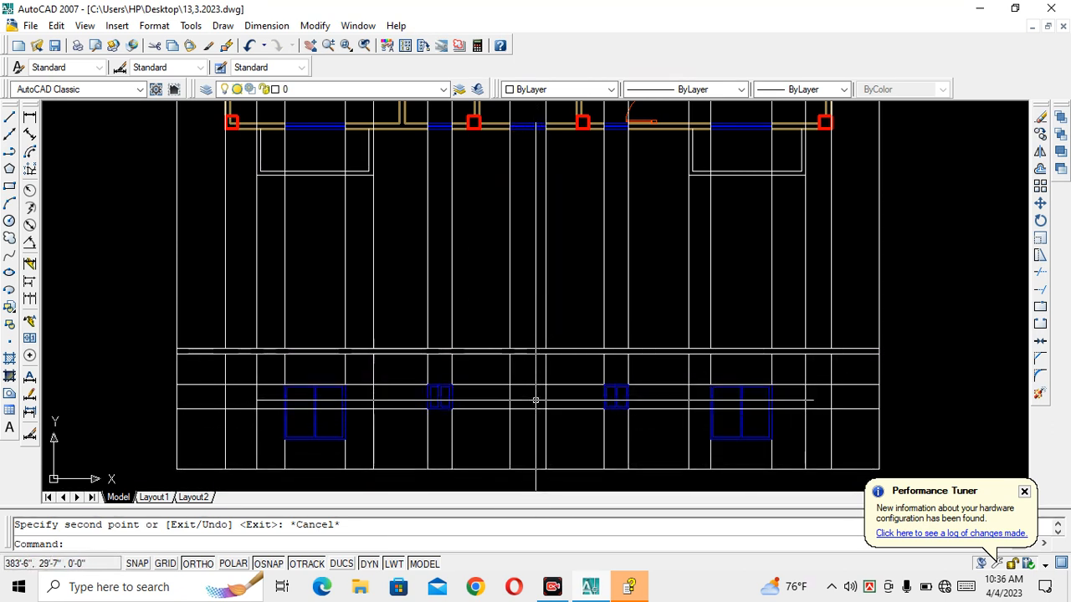
key(Escape)
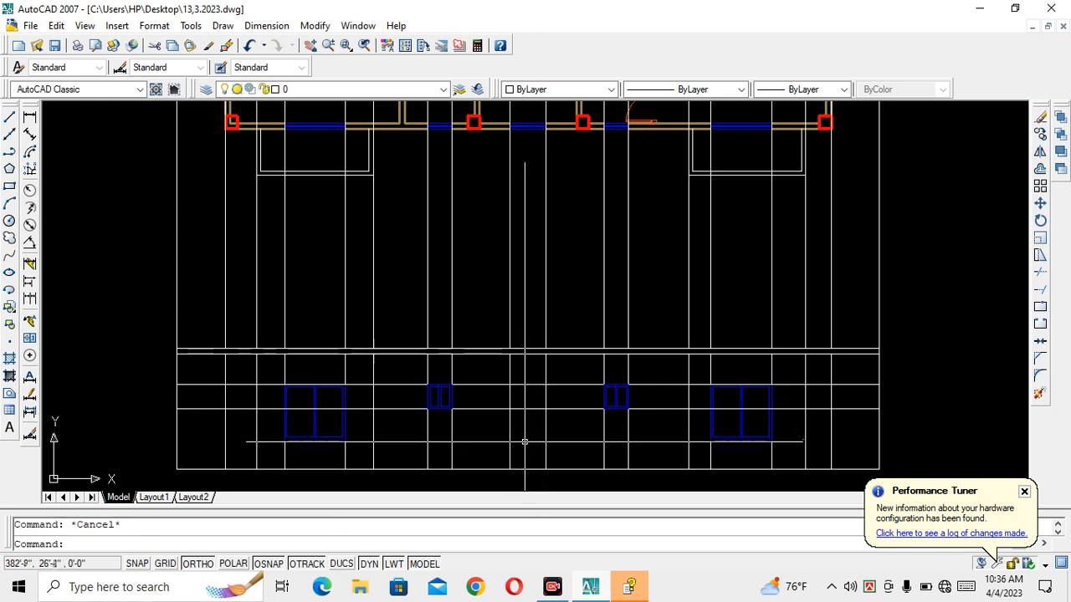
click(526, 376)
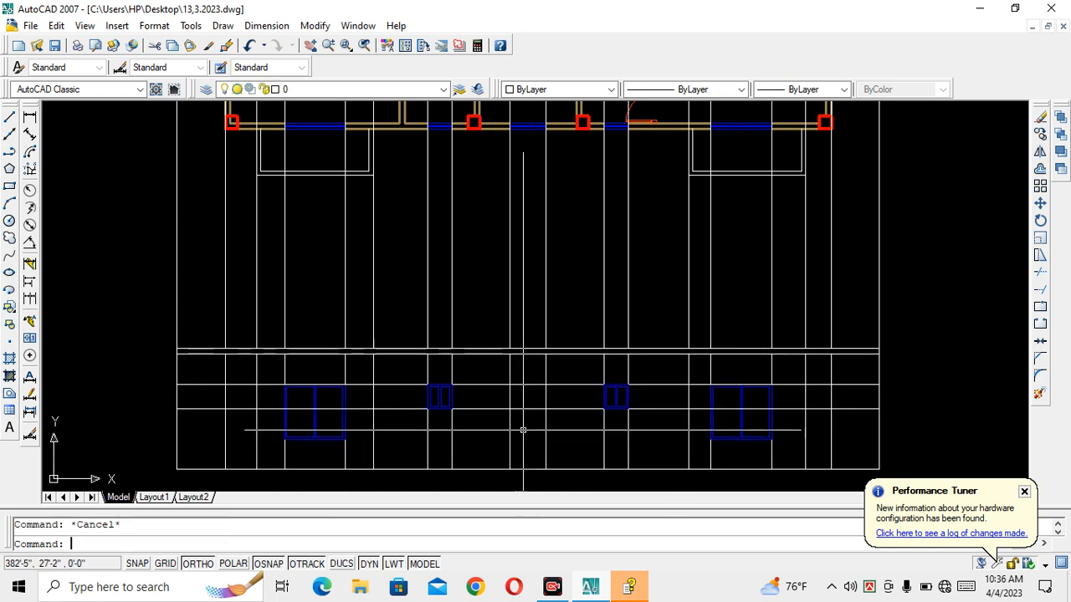
click(529, 371)
click(529, 374)
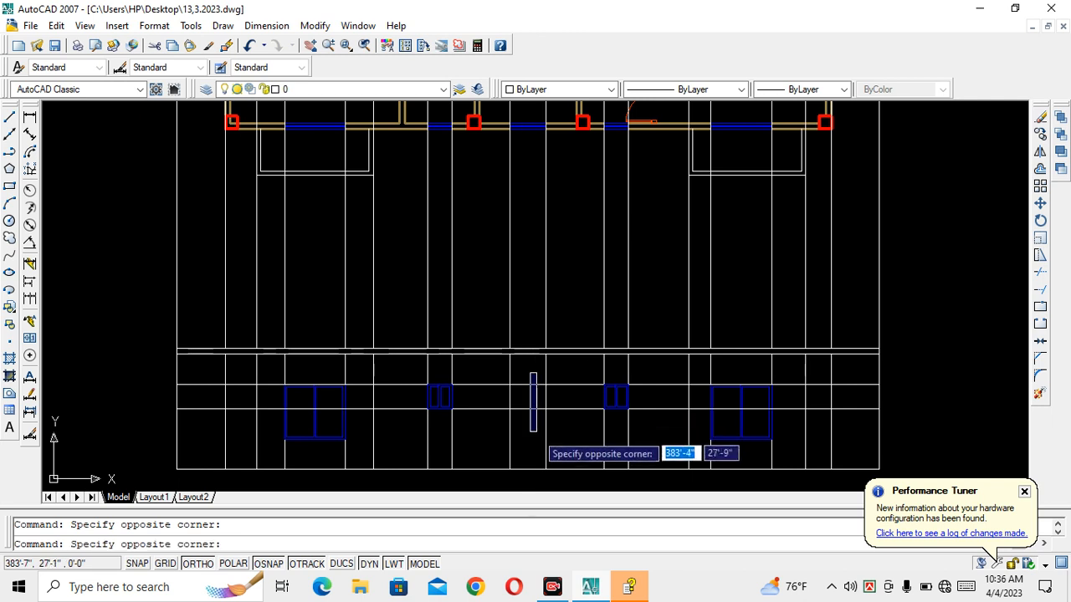
click(536, 435)
click(536, 435)
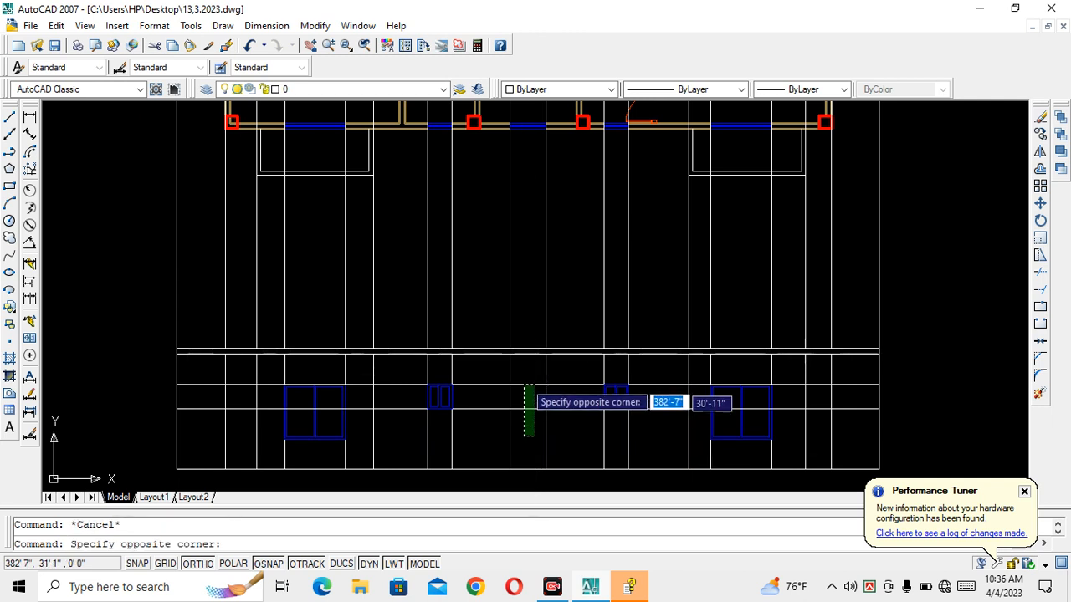
click(523, 381)
key(Delete)
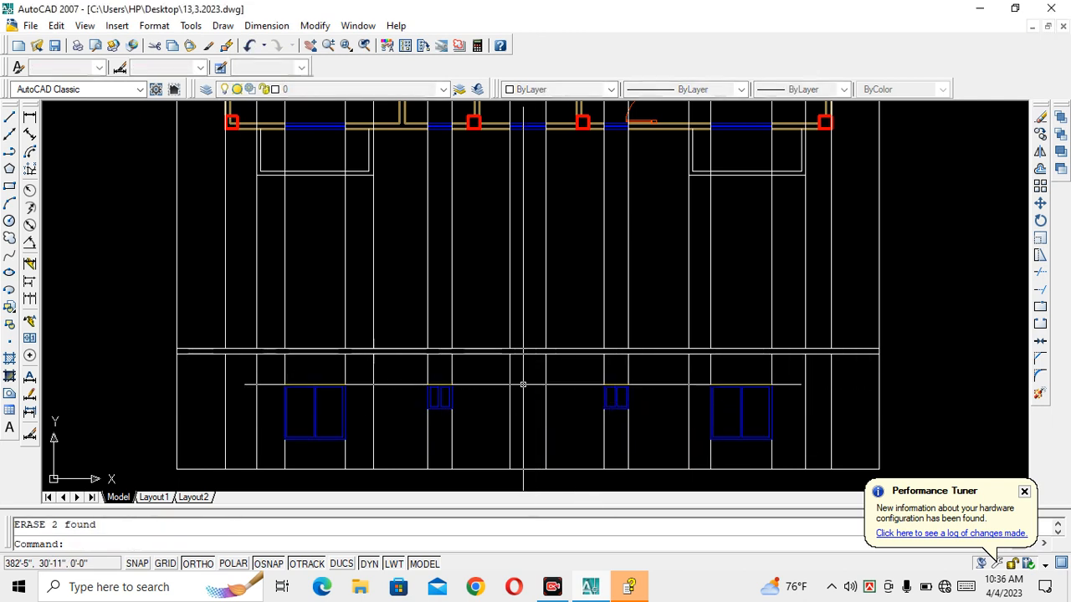
key(ctrl+s)
Step: Offset the elevation's bottom ground line 3' upward
scroll(496, 377, down, 2)
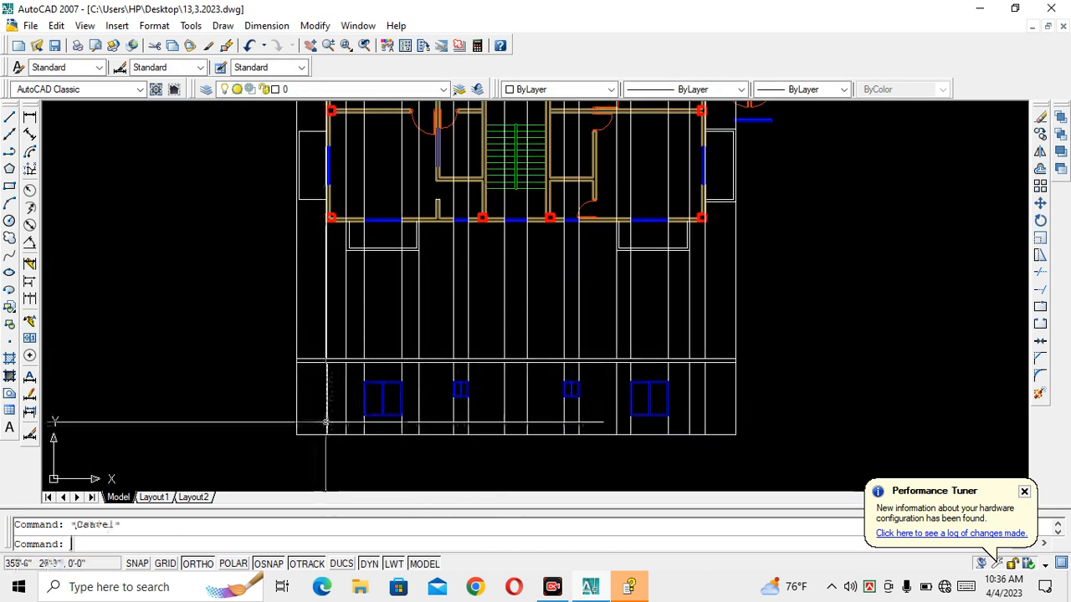
key(o)
key(Return)
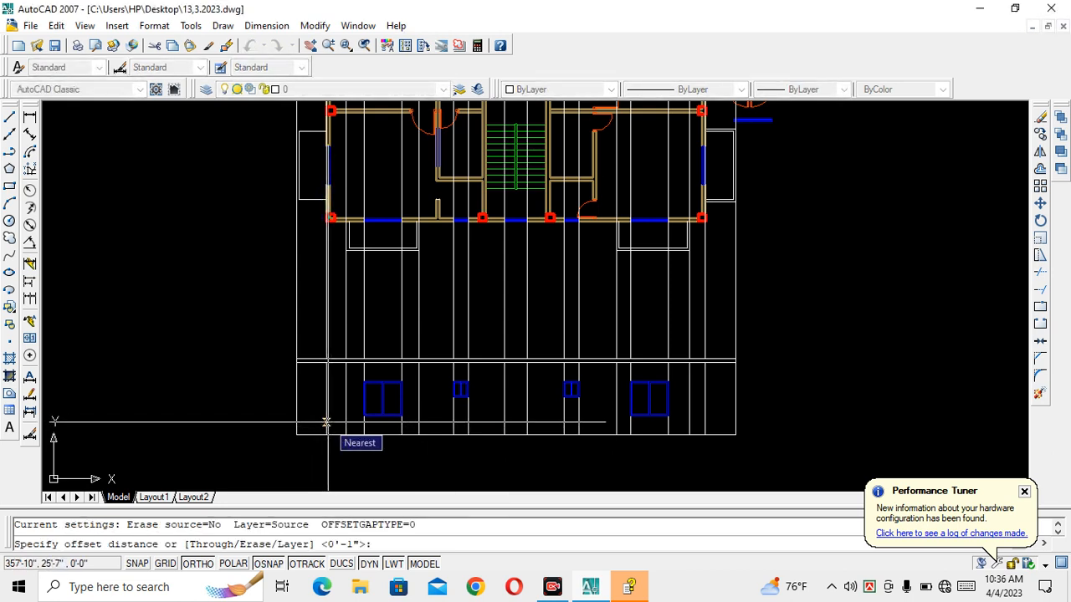
text(3)
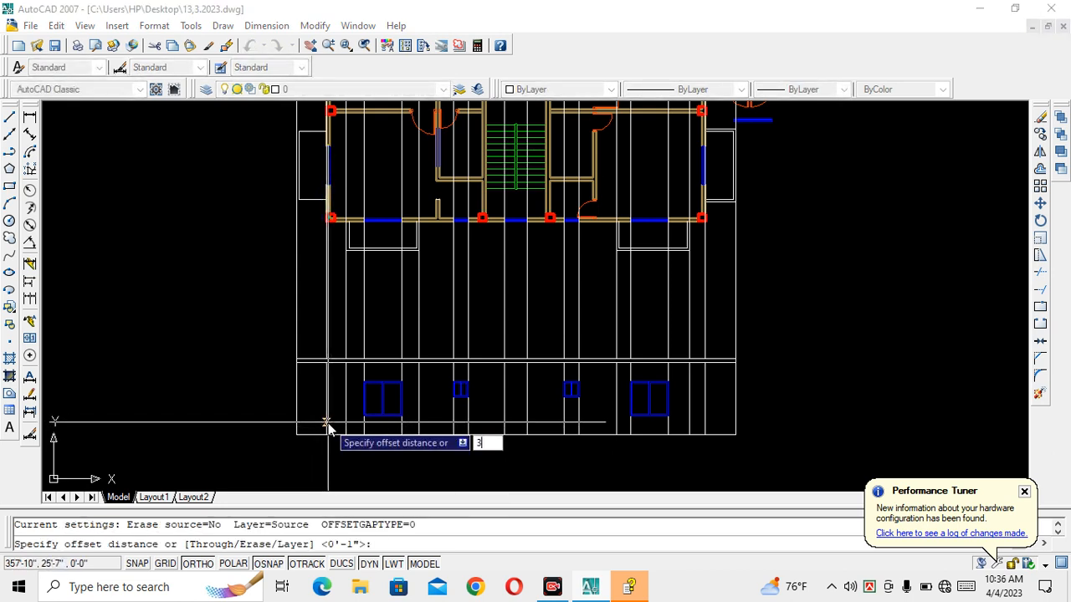
text(')
key(Return)
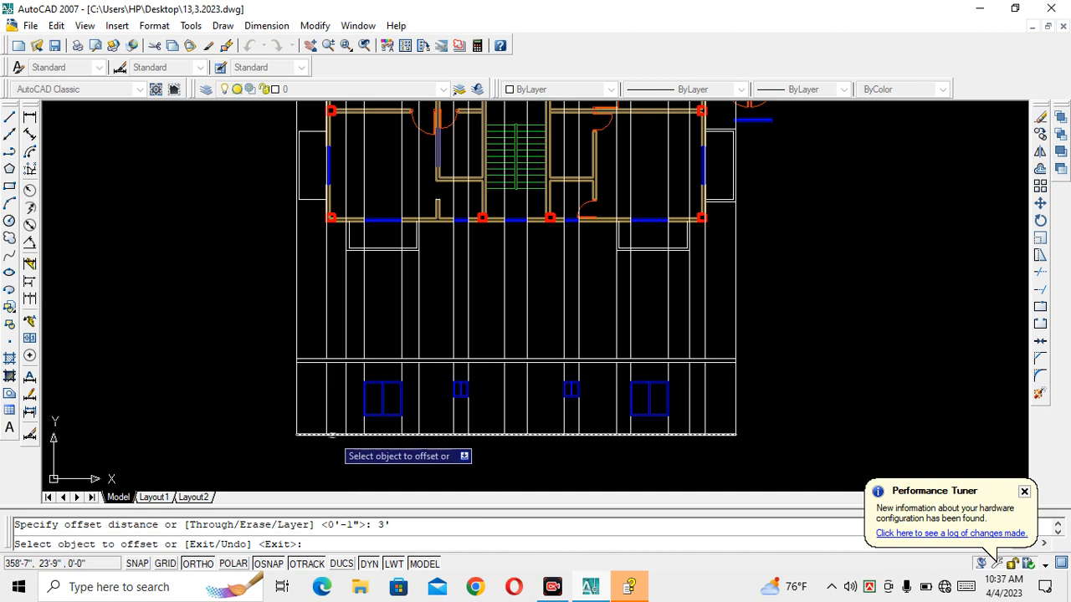
click(331, 435)
click(331, 428)
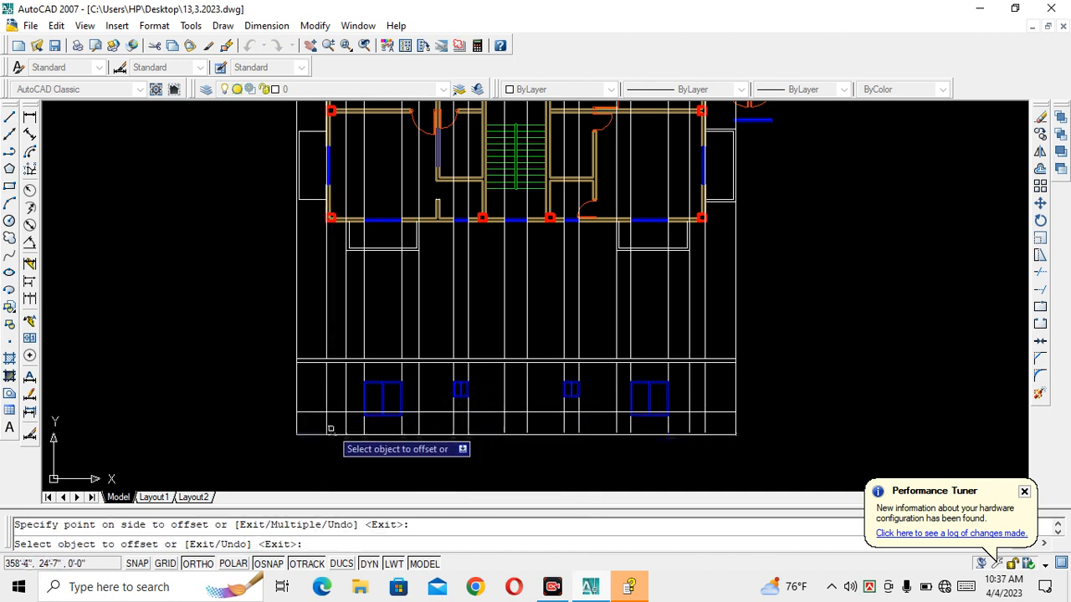
Step: Offset the horizontal line crossing the lower part of the large windows 4" upward
key(Escape)
scroll(328, 435, up, 1)
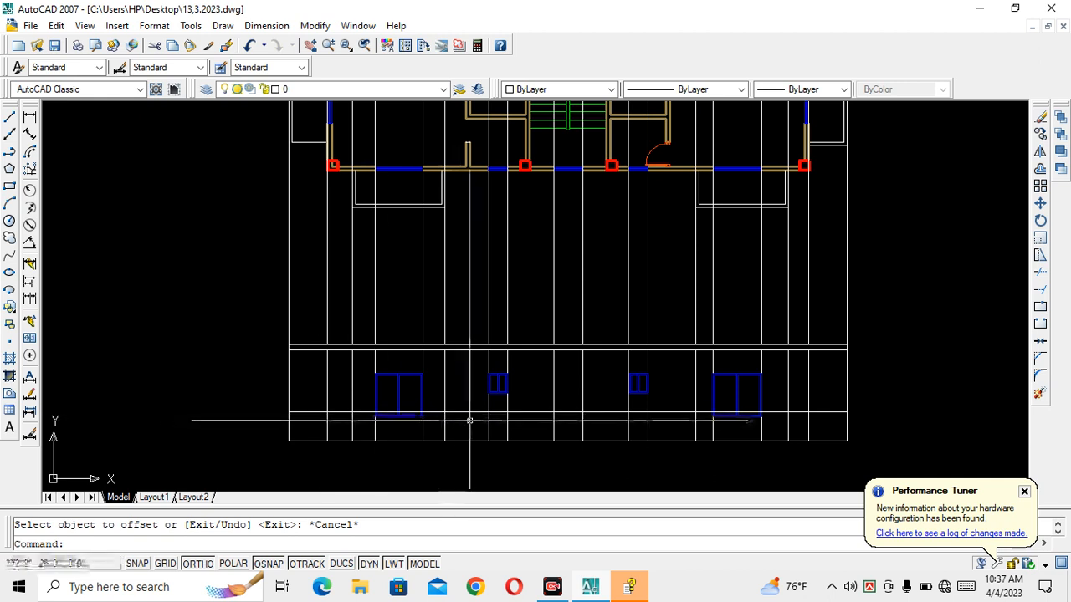
scroll(402, 408, up, 2)
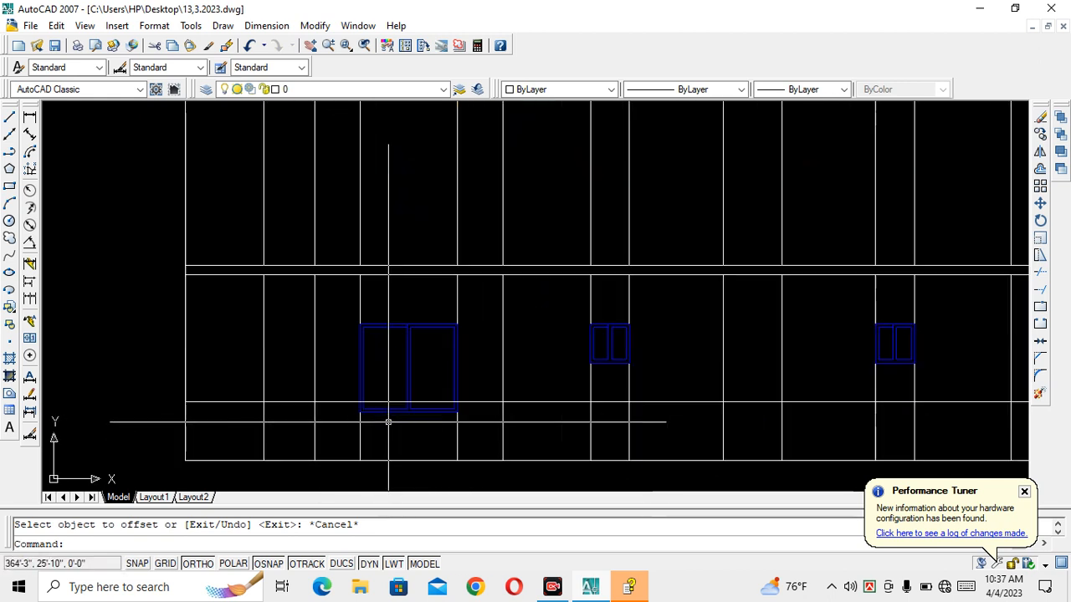
text(o)
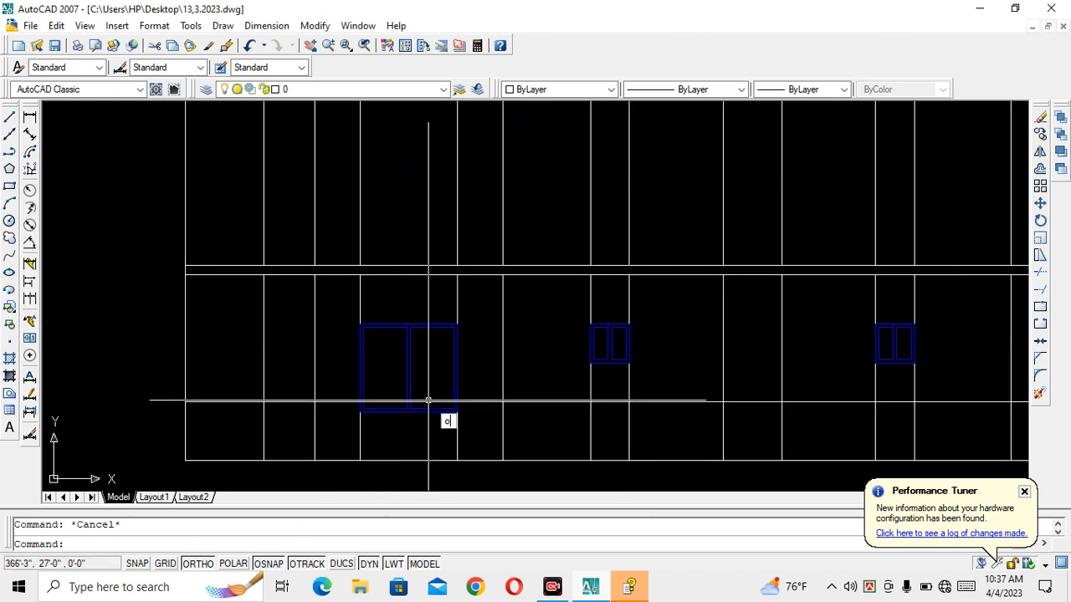
key(Return)
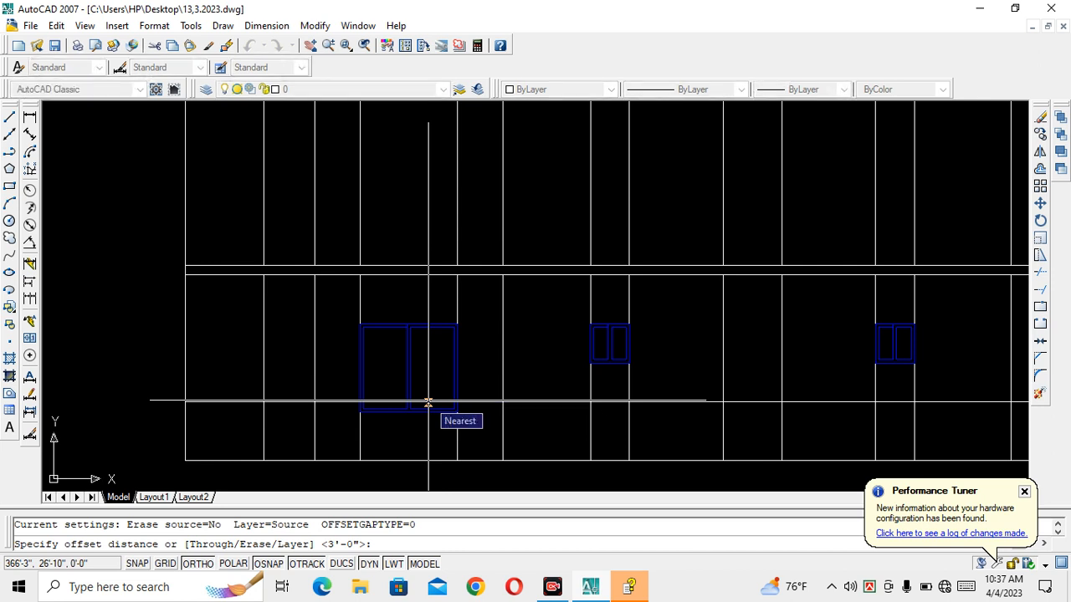
text(4)
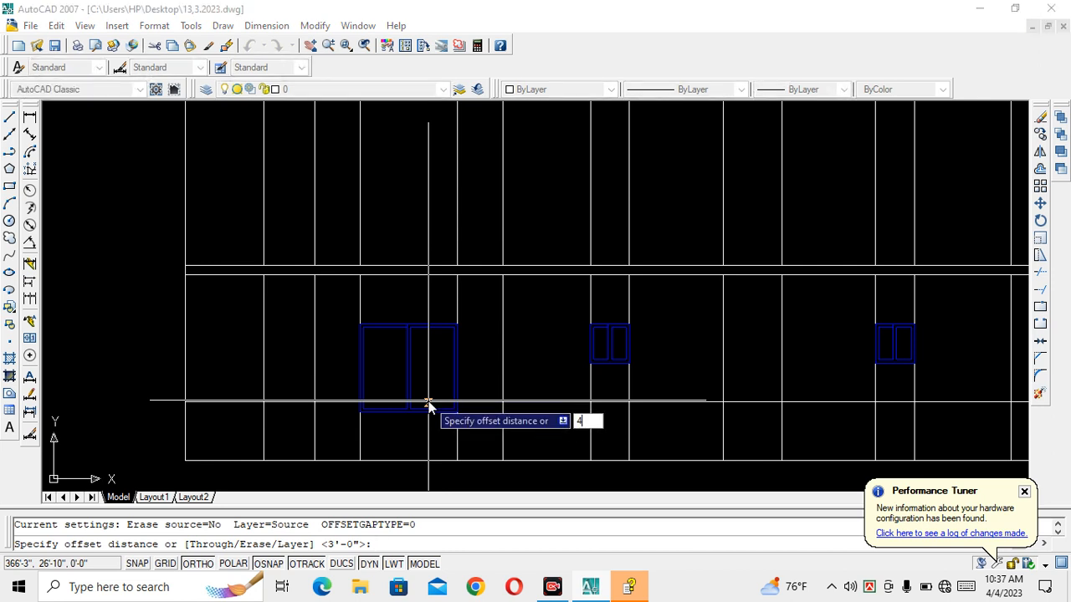
key(Return)
click(348, 401)
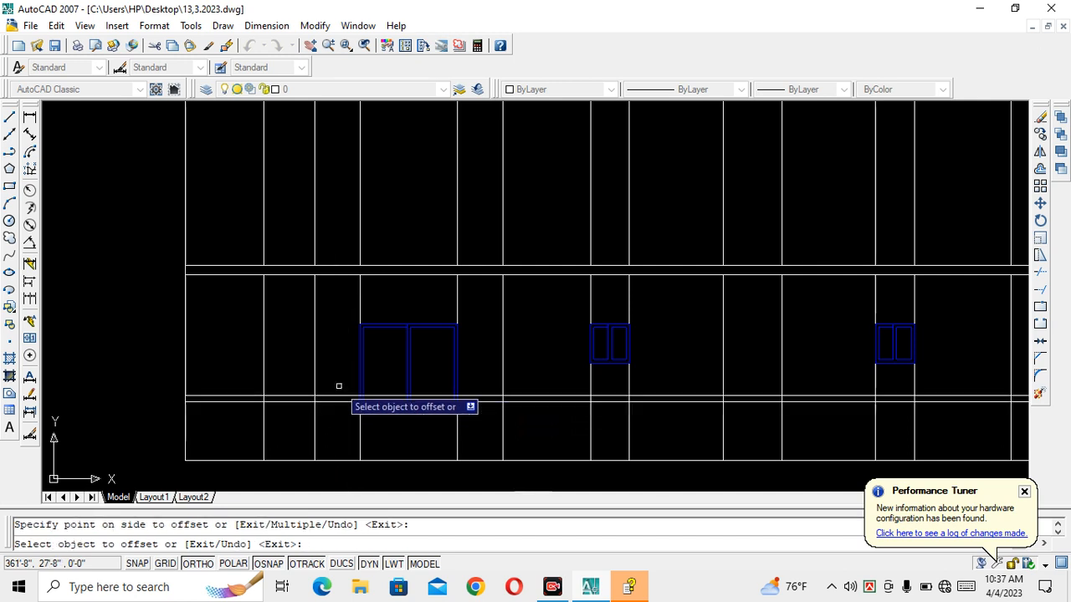
click(340, 385)
key(Escape)
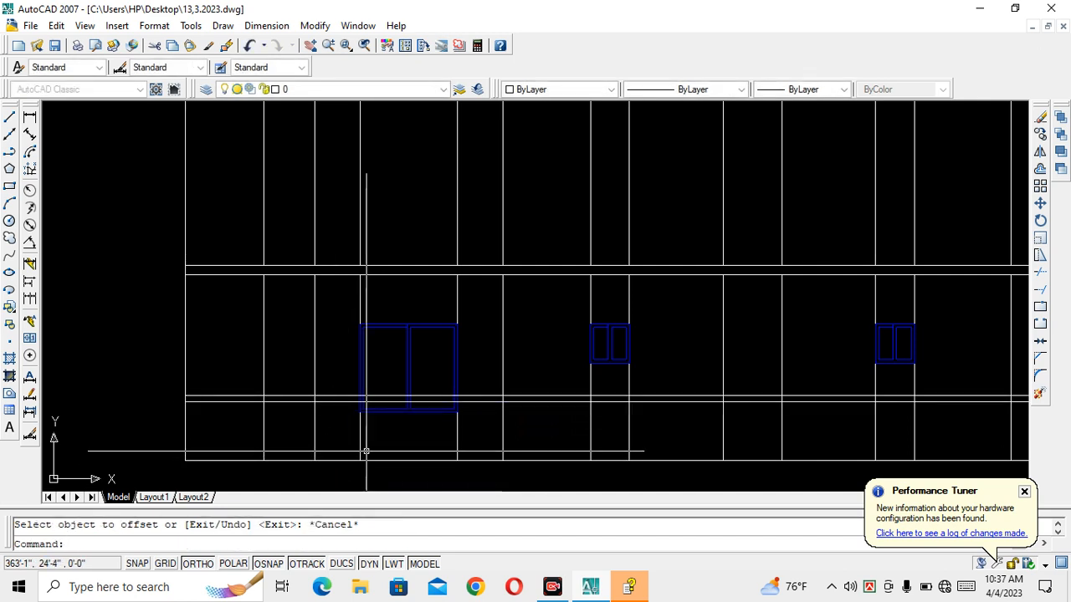
Step: Trim the two horizontal rail lines out of the gaps on both sides of the left large window's balcony
scroll(363, 449, down, 3)
scroll(397, 369, up, 1)
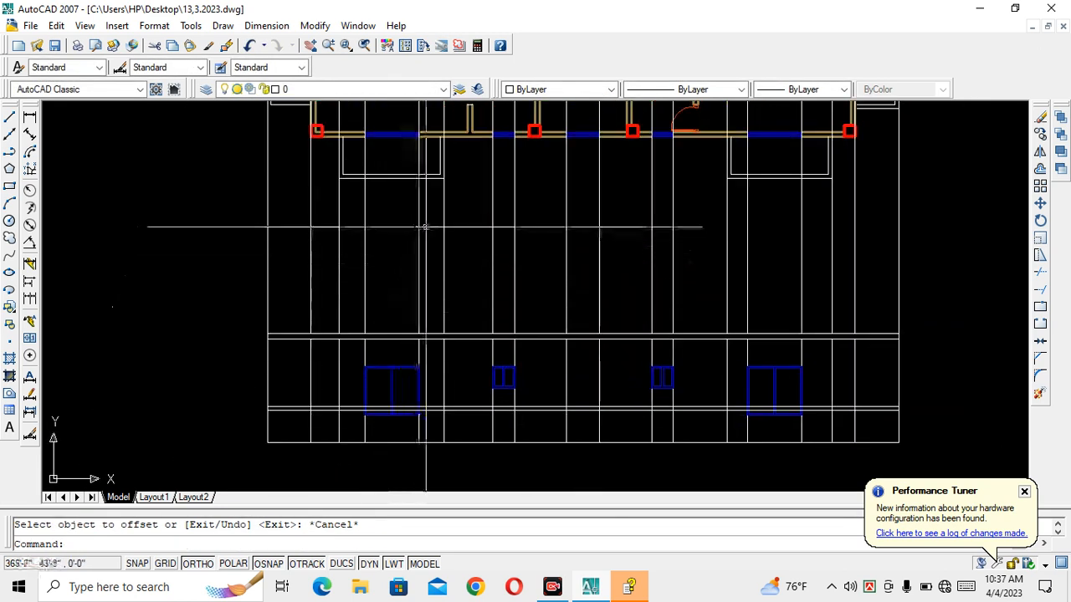
text(tr)
key(Return)
key(Return)
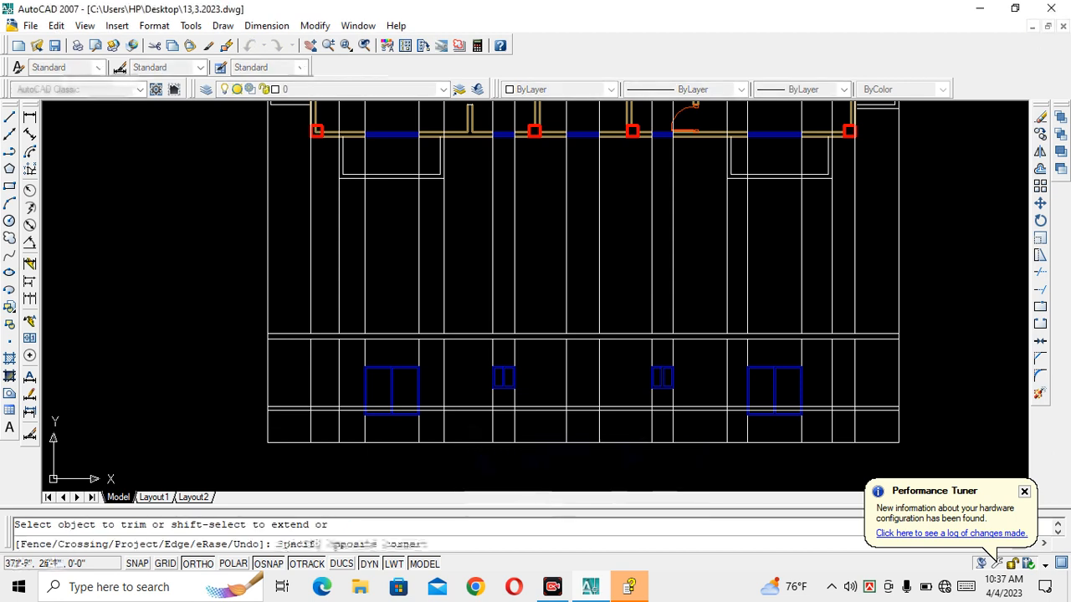
click(320, 422)
click(329, 395)
key(Escape)
Step: Offset the two vertical side lines of the left balcony 4" inward
scroll(377, 402, up, 3)
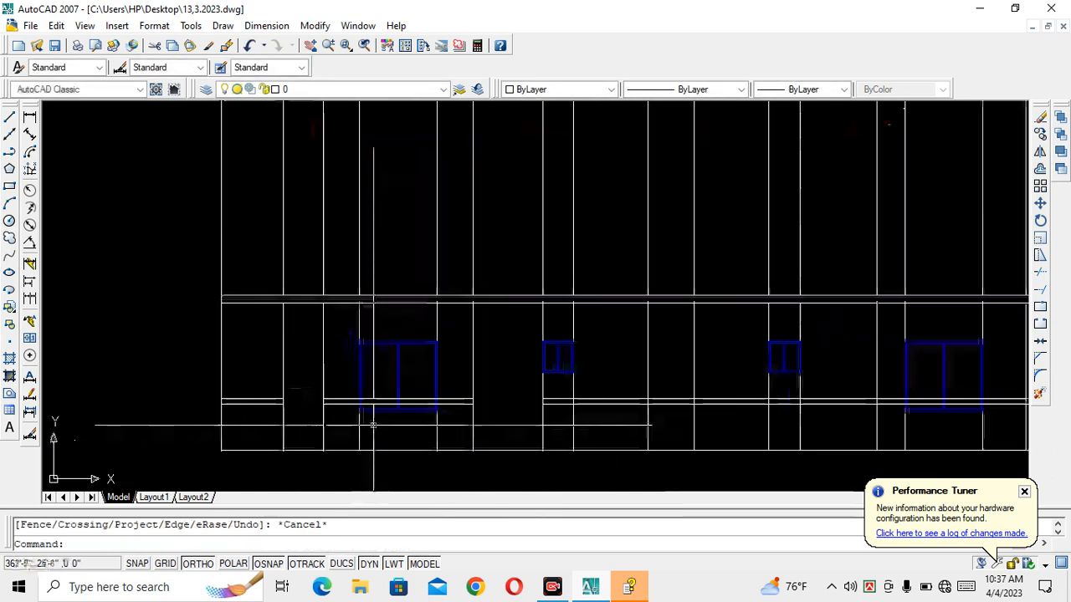
text(o)
key(Return)
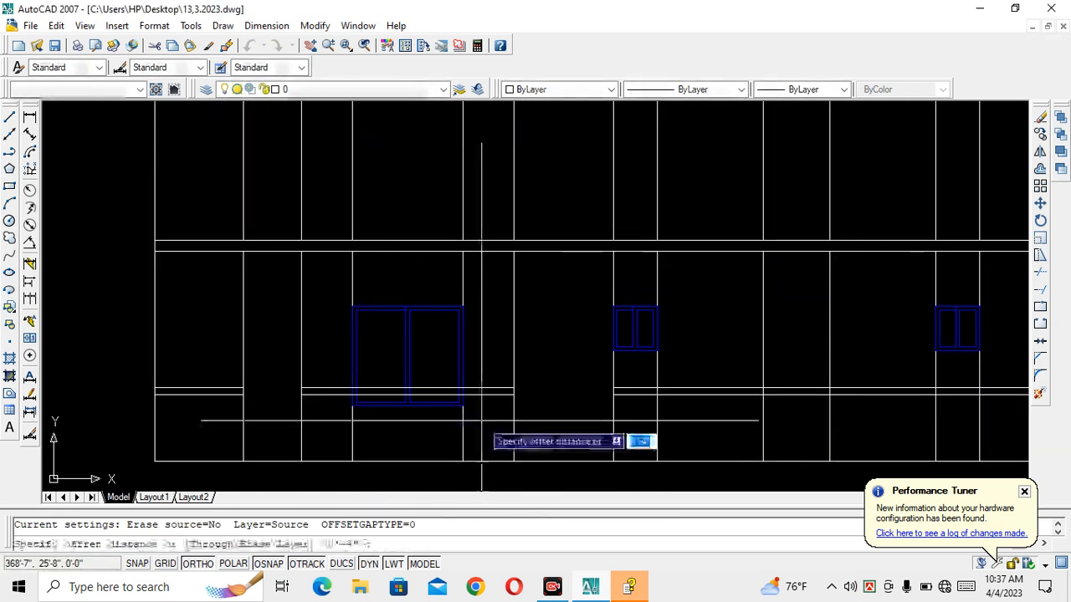
text(4)
key(Return)
click(514, 413)
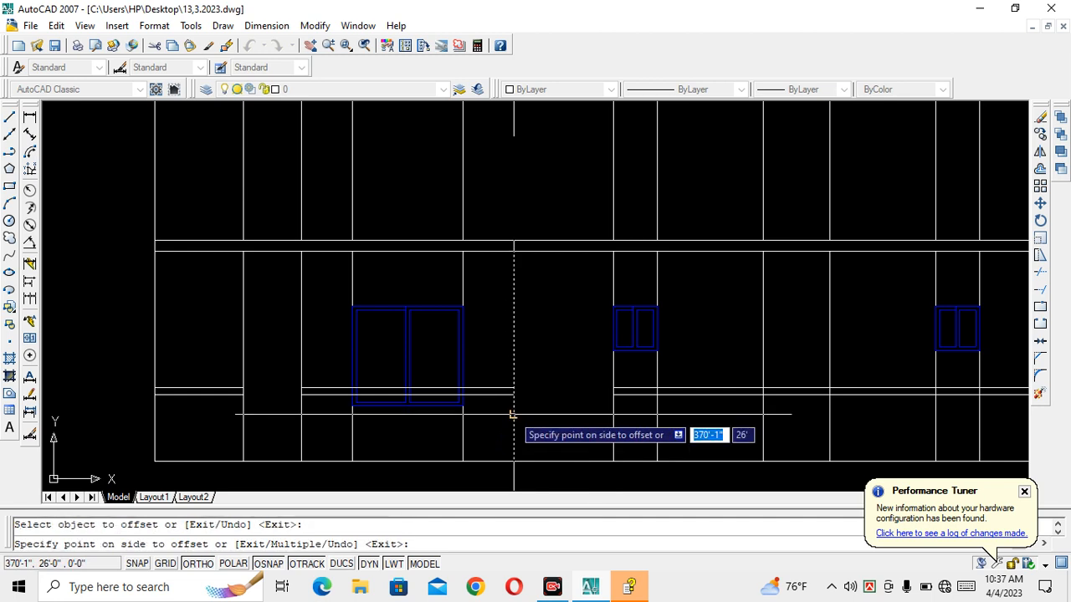
click(494, 417)
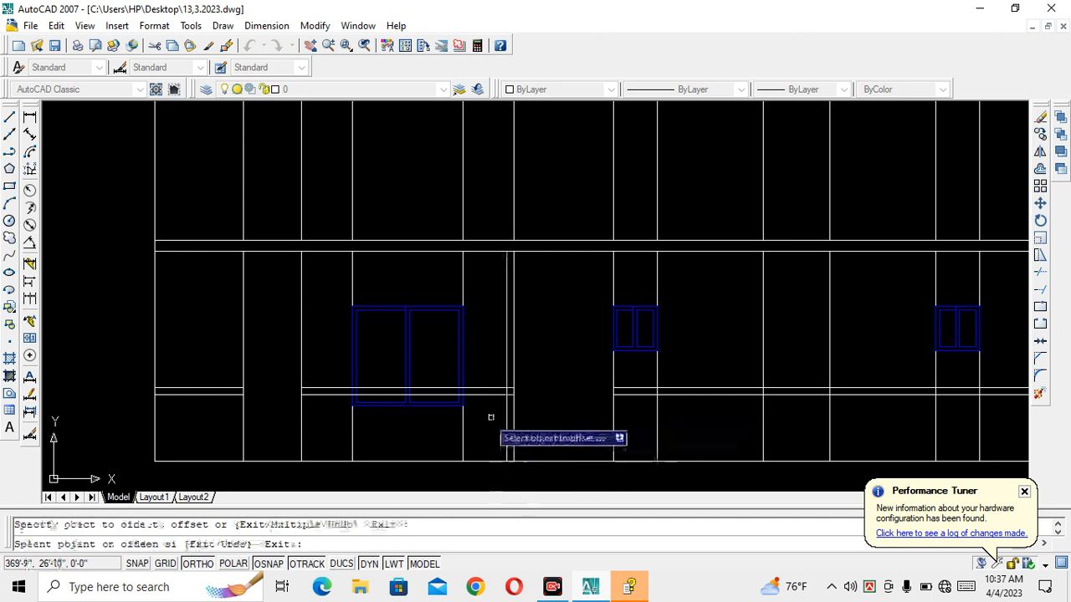
click(301, 432)
click(323, 435)
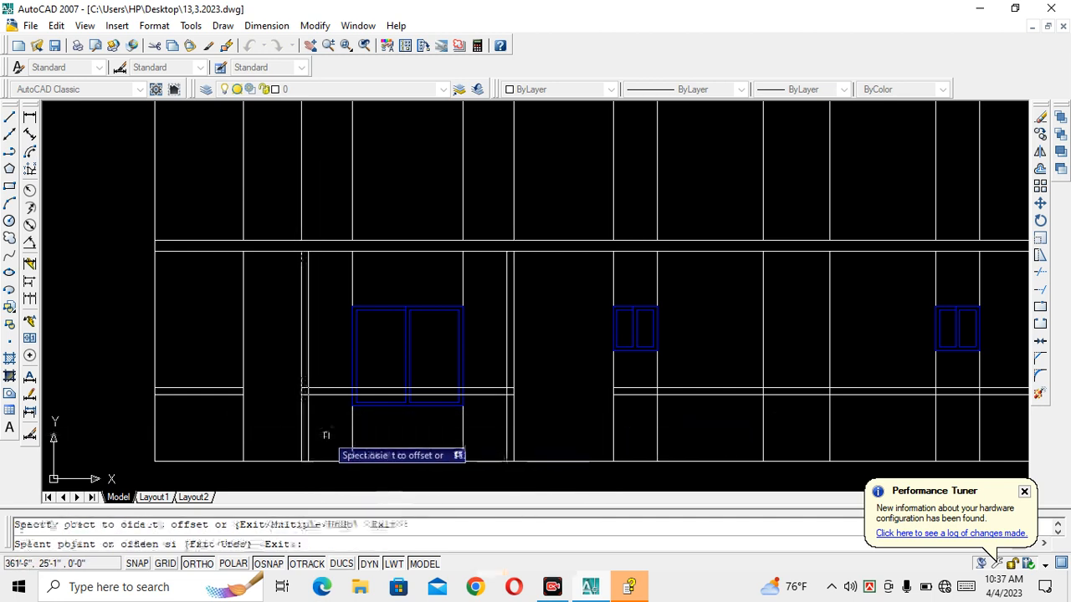
key(Return)
Step: Trim the inner vertical lines of the left balcony where they extend above the upper rail line
text(tr)
key(Return)
key(Return)
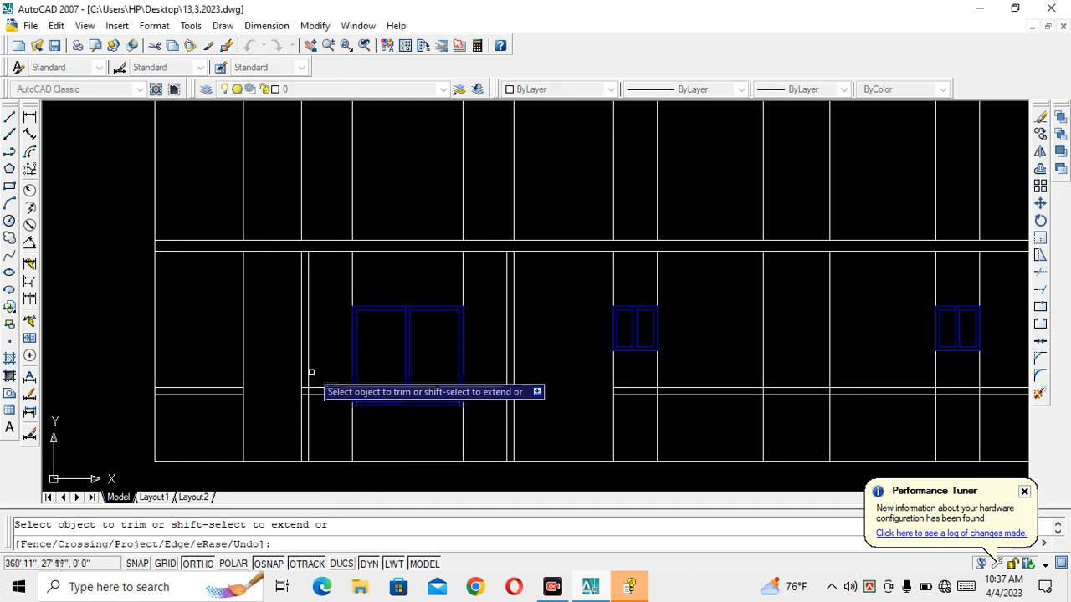
click(309, 370)
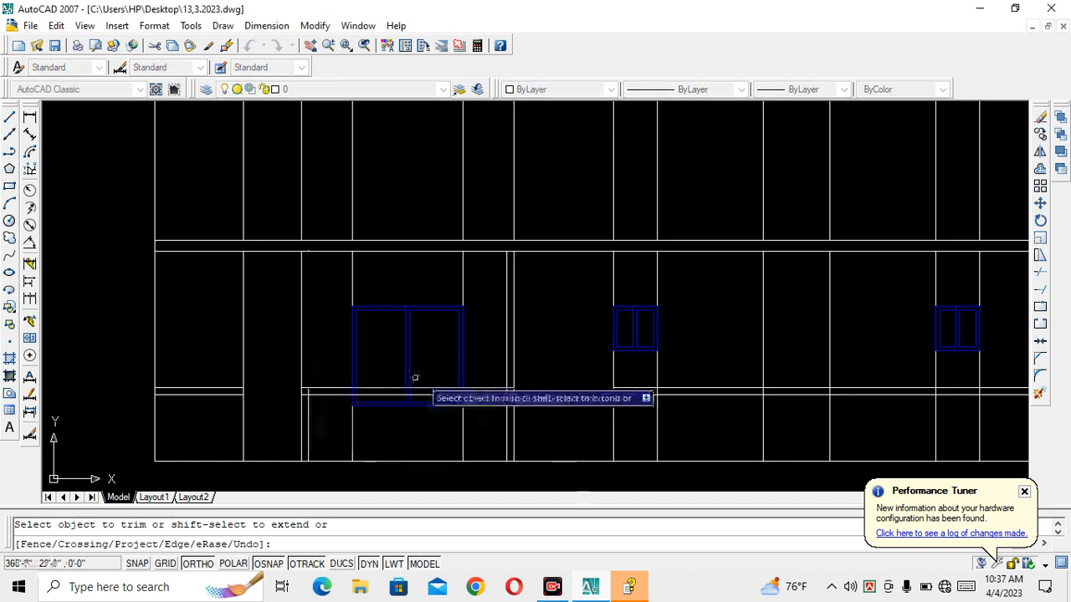
click(509, 365)
click(497, 383)
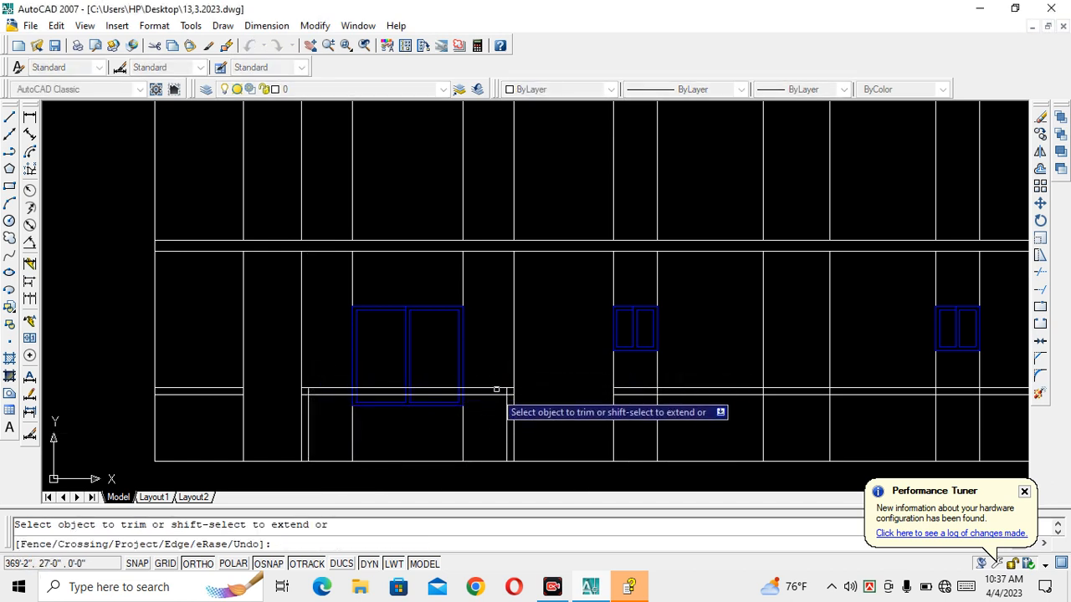
Step: Trim the overlapping line ends at the inner upper corners of the left balcony frame, and save the drawing
scroll(492, 407, up, 5)
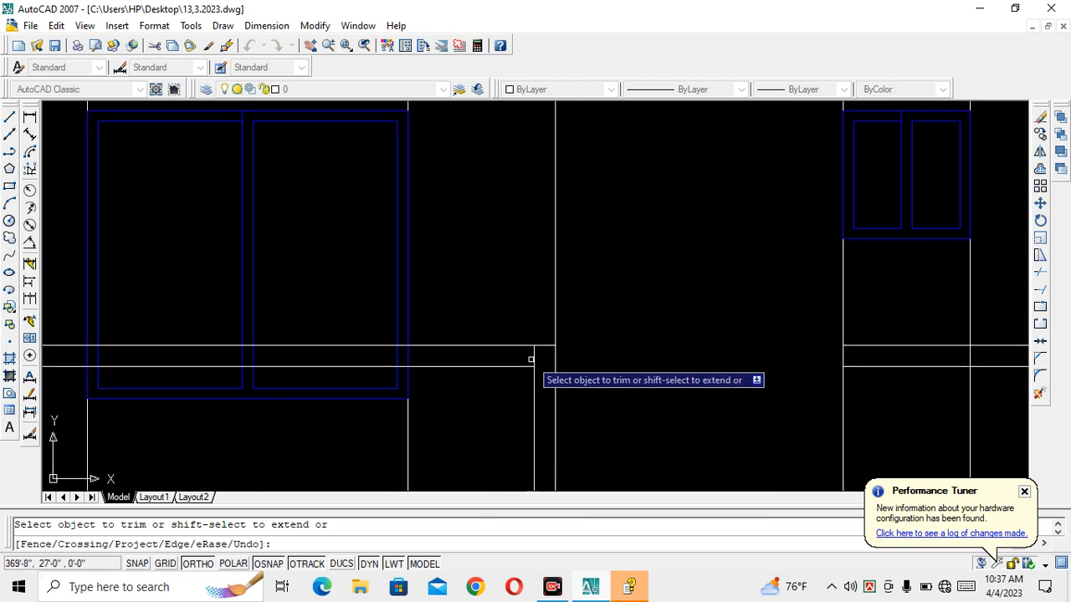
scroll(533, 358, down, 4)
scroll(291, 361, up, 5)
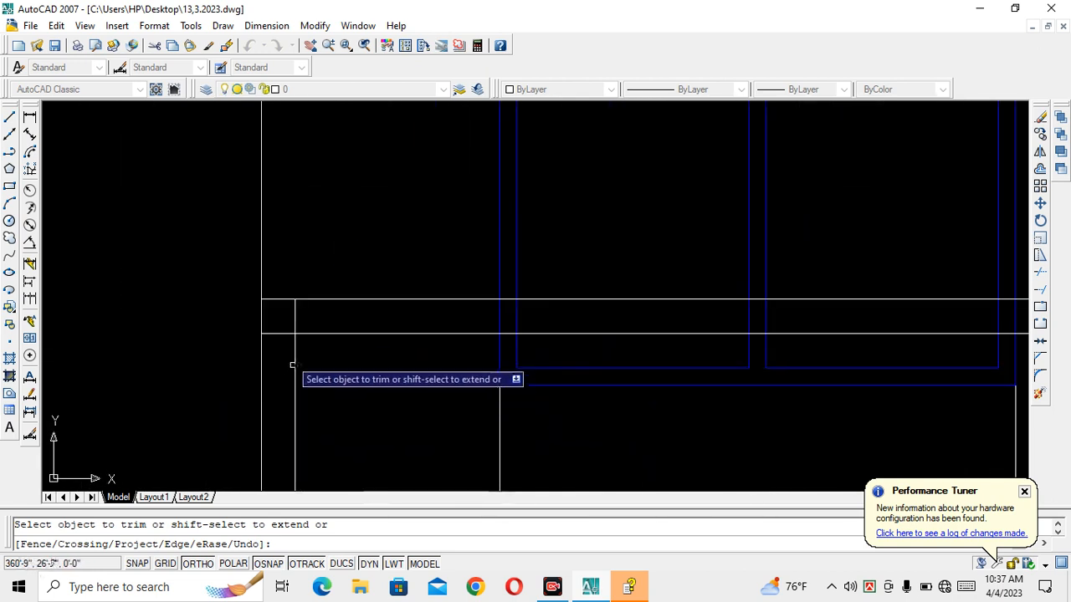
click(282, 334)
click(295, 317)
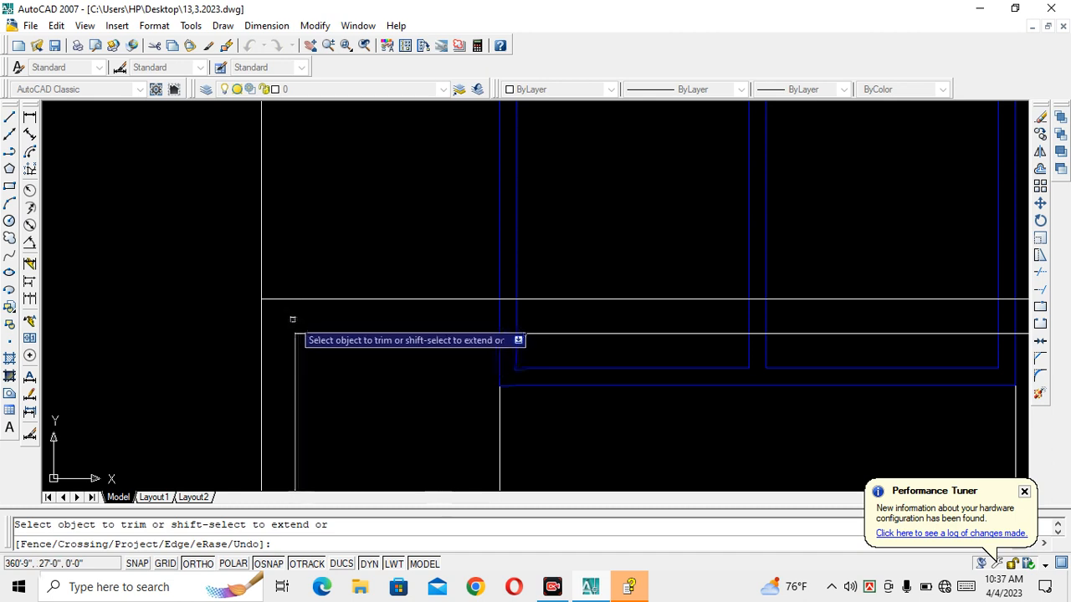
key(Return)
key(ctrl+s)
Step: Erase the two vertical projection lines running along the sides of the left large window between ground and slab
scroll(322, 363, down, 5)
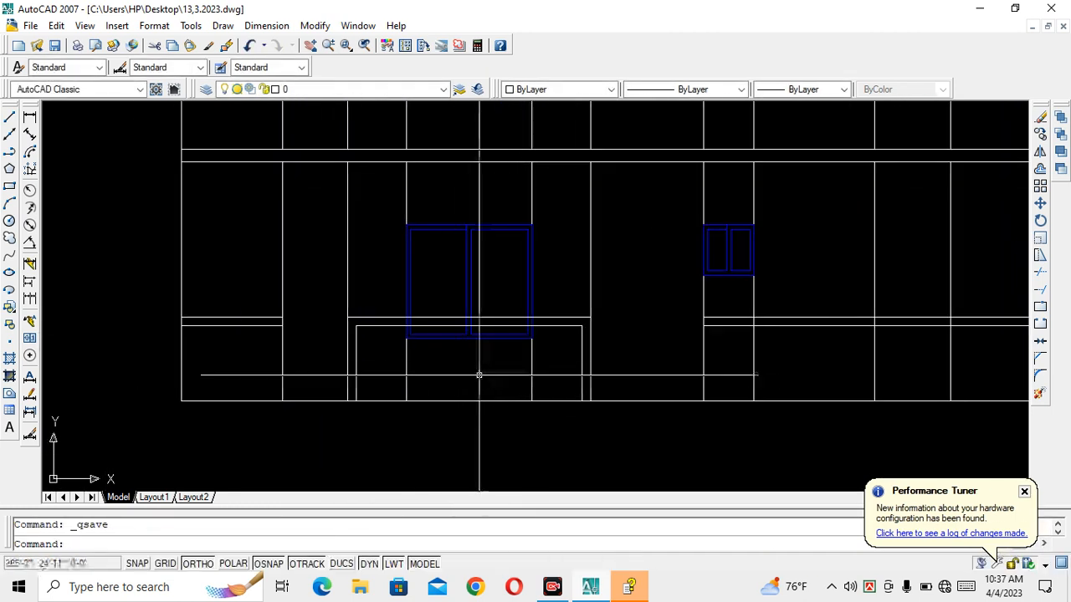
scroll(480, 376, down, 2)
scroll(481, 376, up, 2)
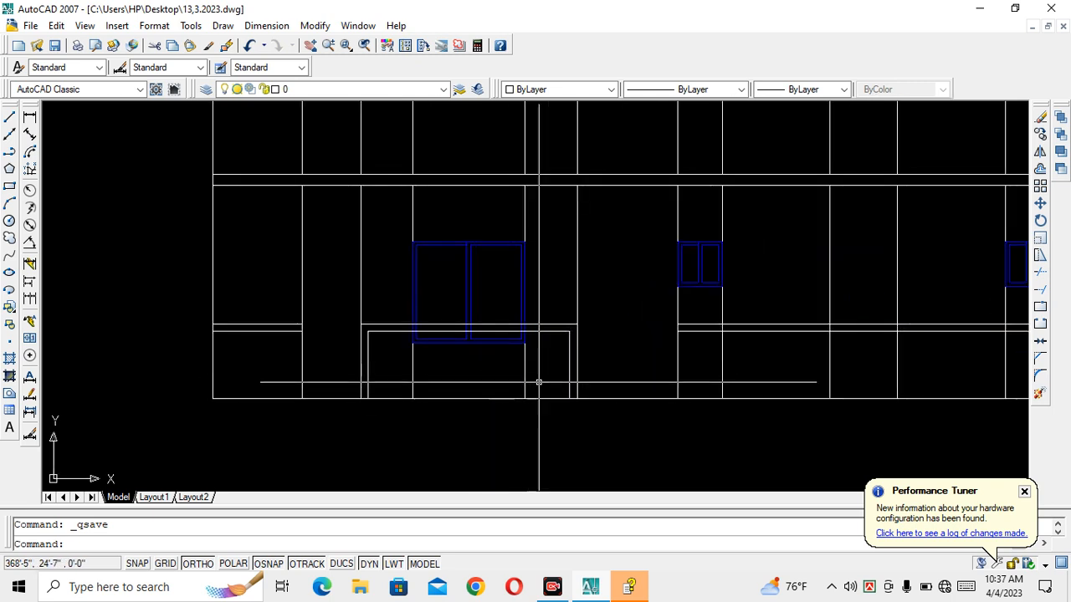
click(552, 390)
click(381, 374)
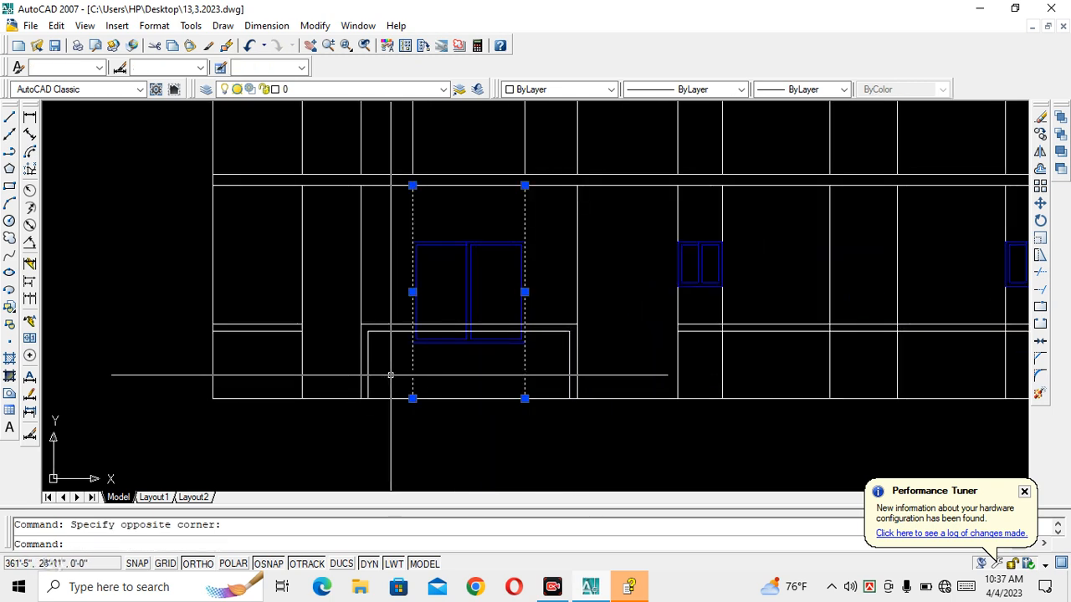
key(Delete)
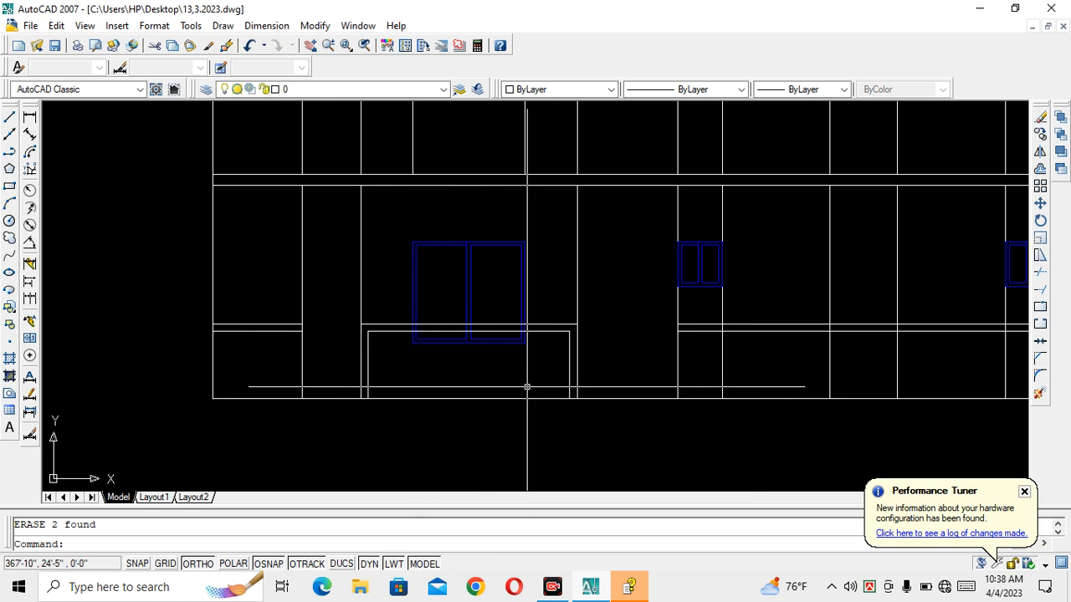
scroll(446, 364, down, 2)
scroll(446, 372, up, 3)
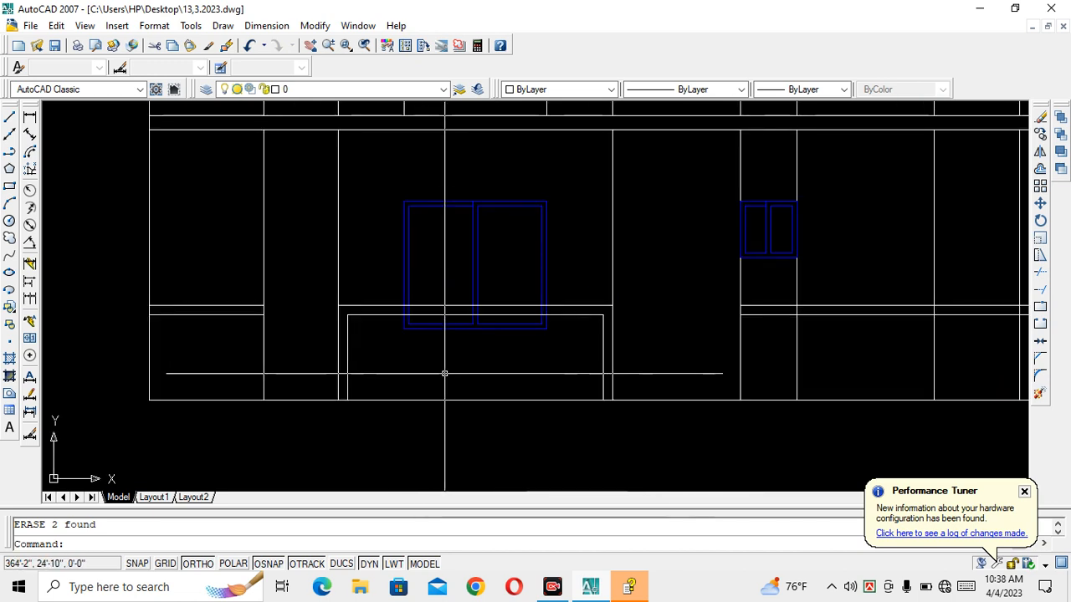
scroll(543, 336, down, 4)
scroll(536, 335, up, 3)
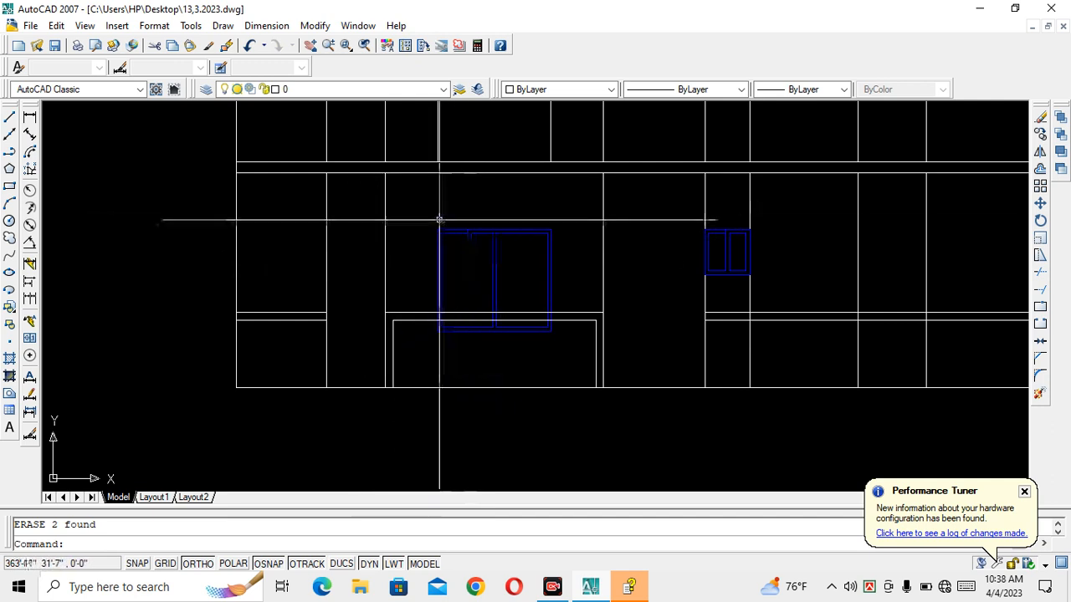
scroll(482, 223, up, 3)
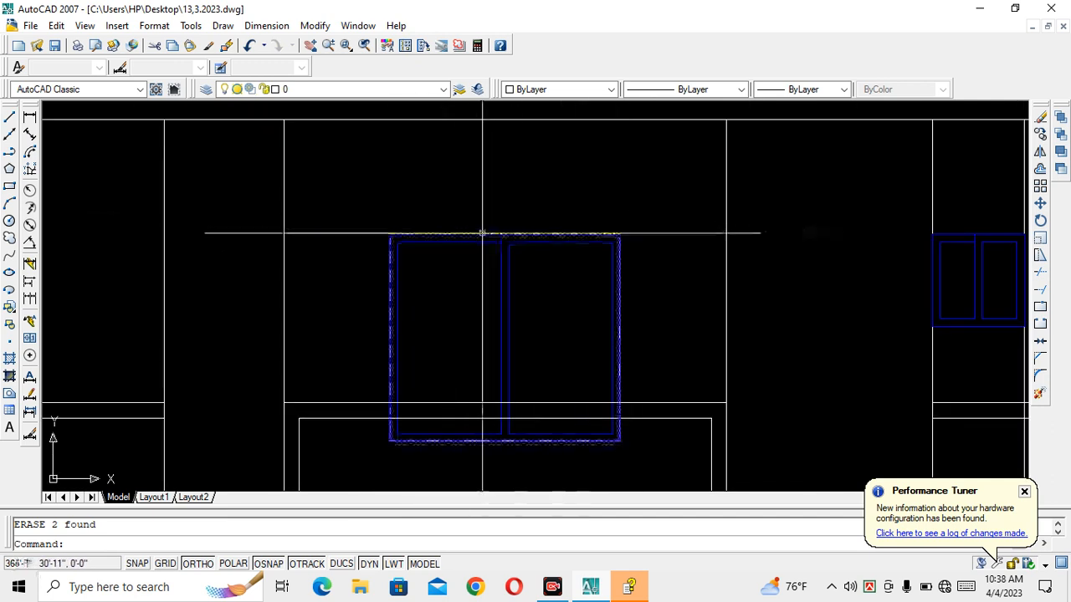
scroll(510, 223, down, 4)
scroll(503, 236, up, 3)
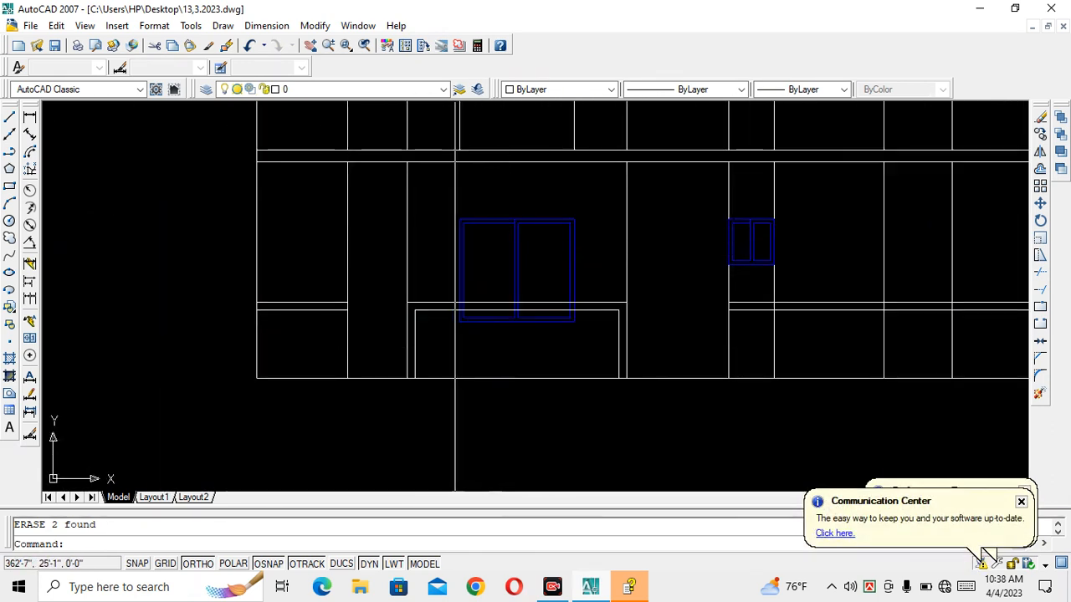
scroll(571, 325, up, 2)
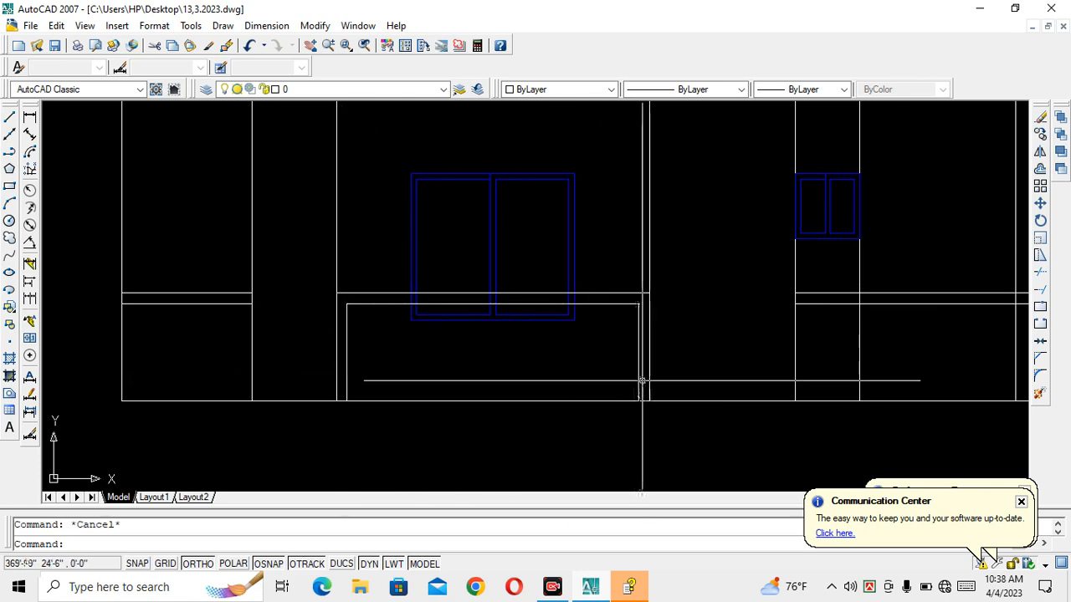
key(F1)
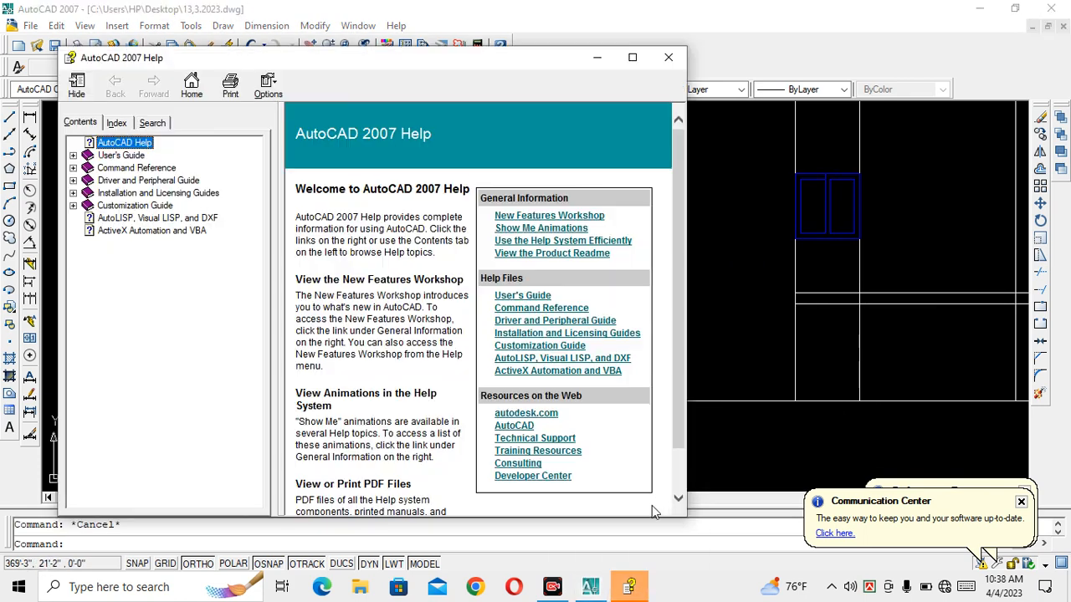
click(668, 60)
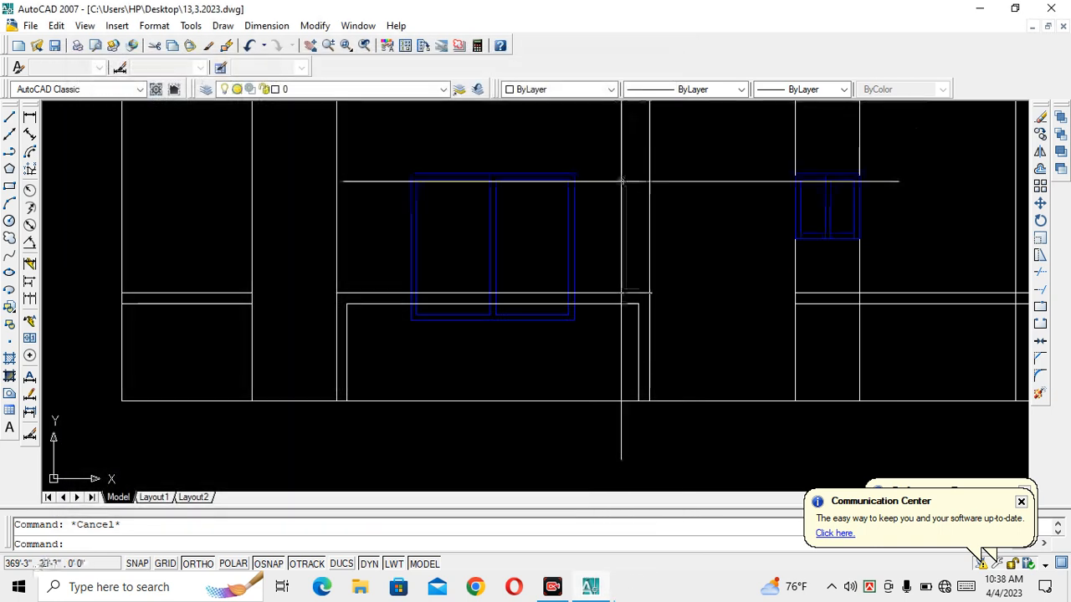
Step: Save the drawing, and draw a horizontal line across the inside of the left balcony frame just above the floor line
key(ctrl+s)
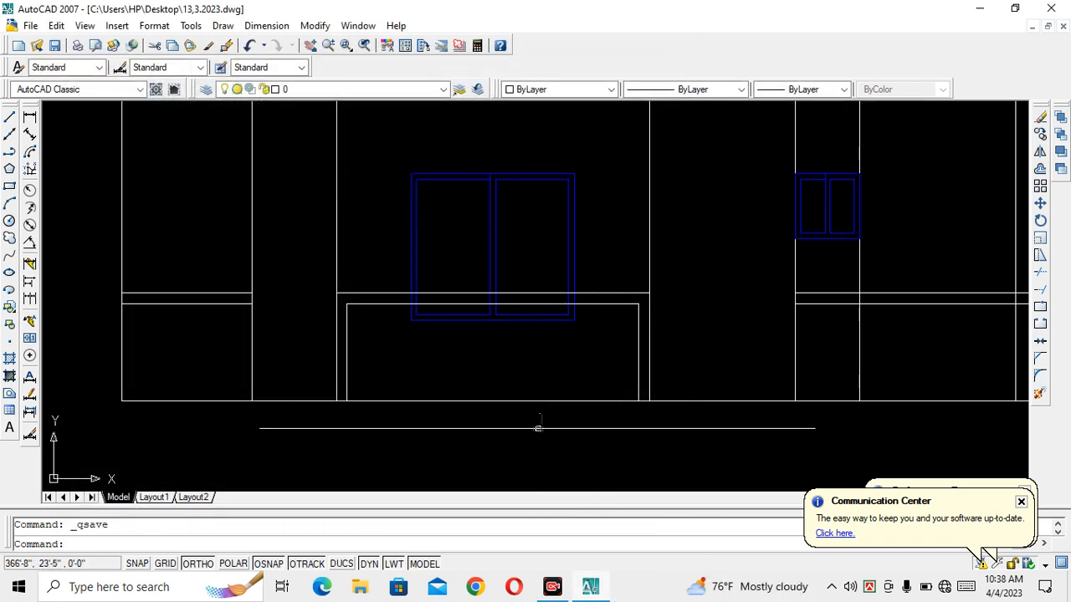
click(10, 118)
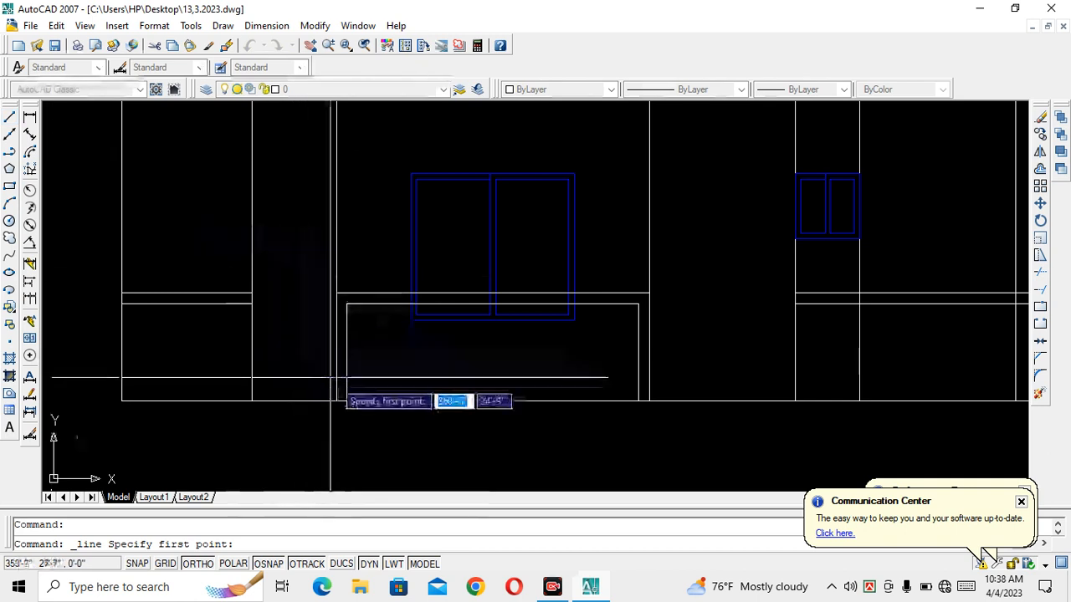
scroll(357, 401, up, 5)
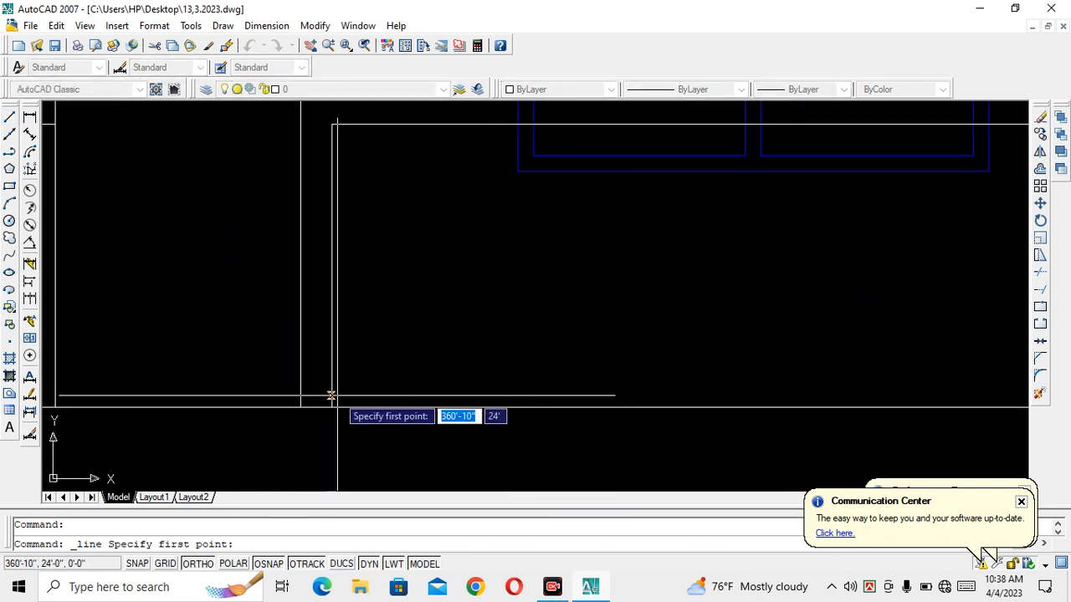
click(331, 396)
scroll(544, 393, down, 4)
middle_drag(573, 388, 459, 388)
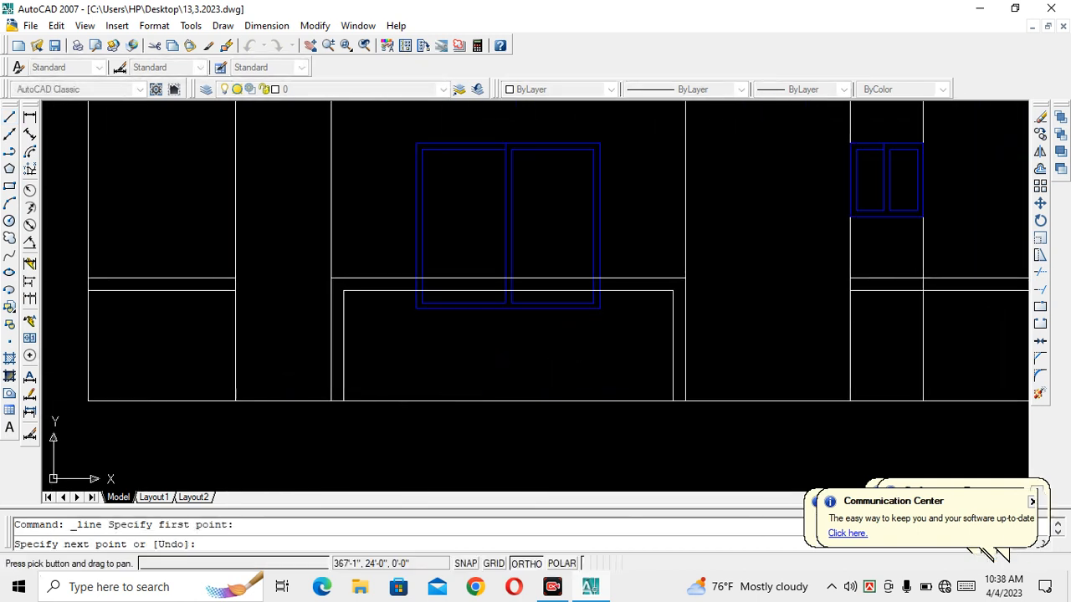
click(671, 396)
key(Return)
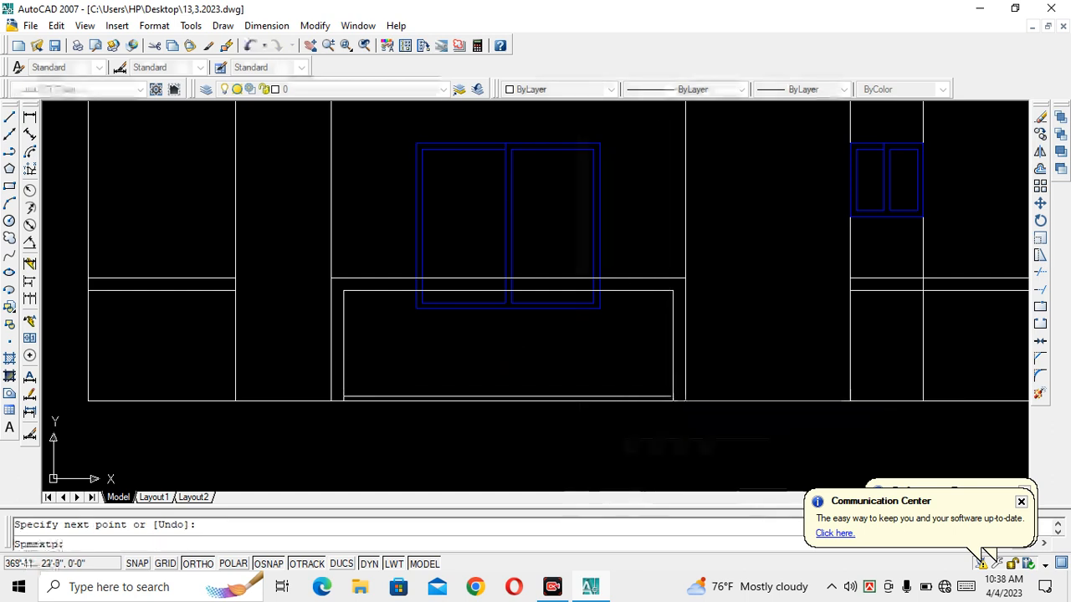
Step: Offset the new horizontal line inside the left balcony frame 0.5" upward to form a thin rail
text(o)
key(Return)
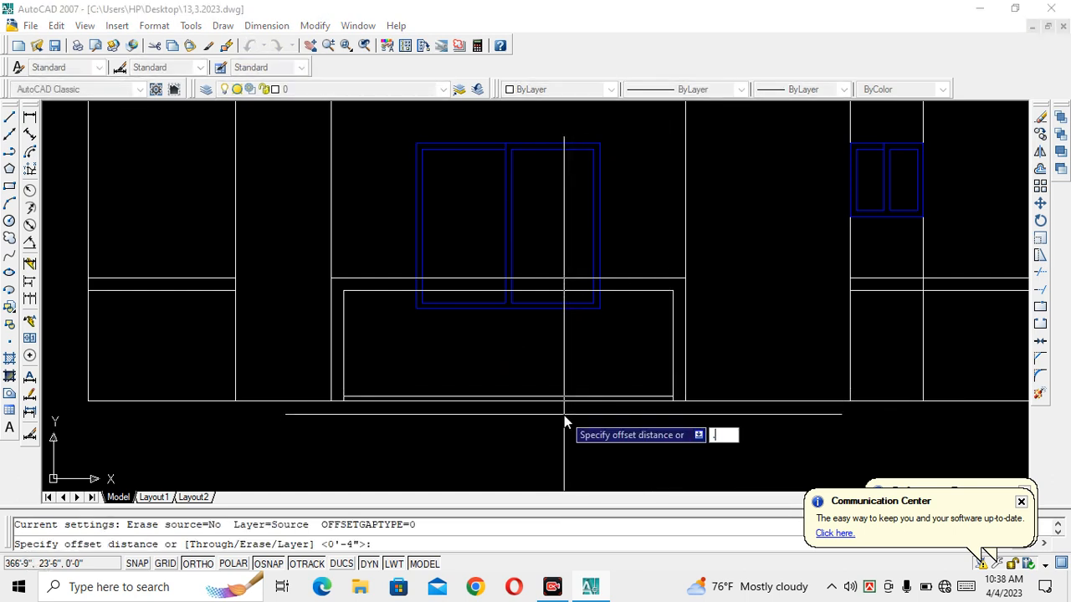
key(Return)
scroll(548, 406, up, 3)
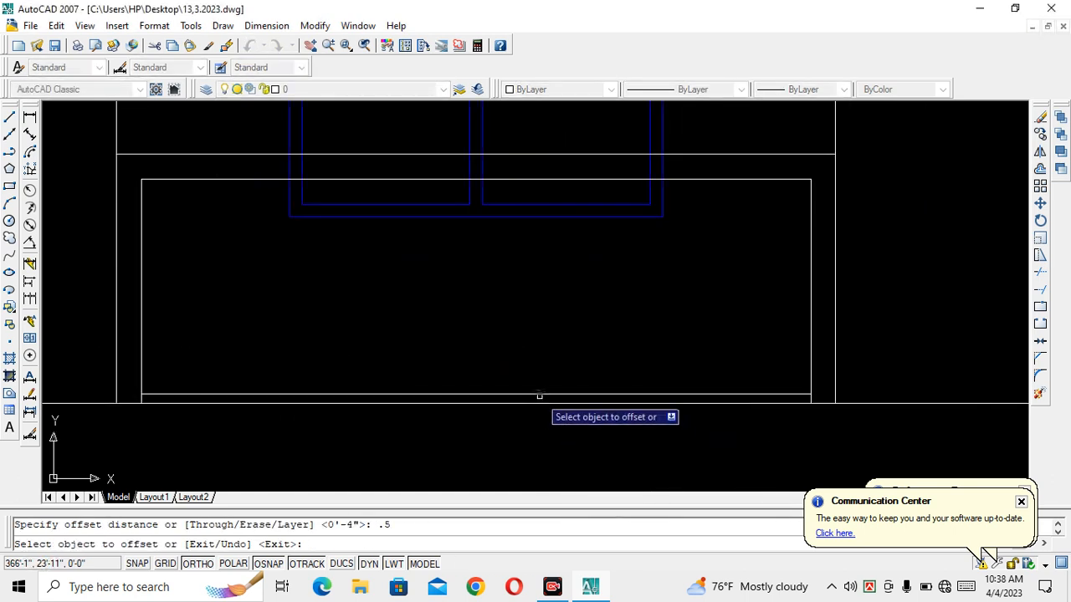
click(538, 394)
click(544, 389)
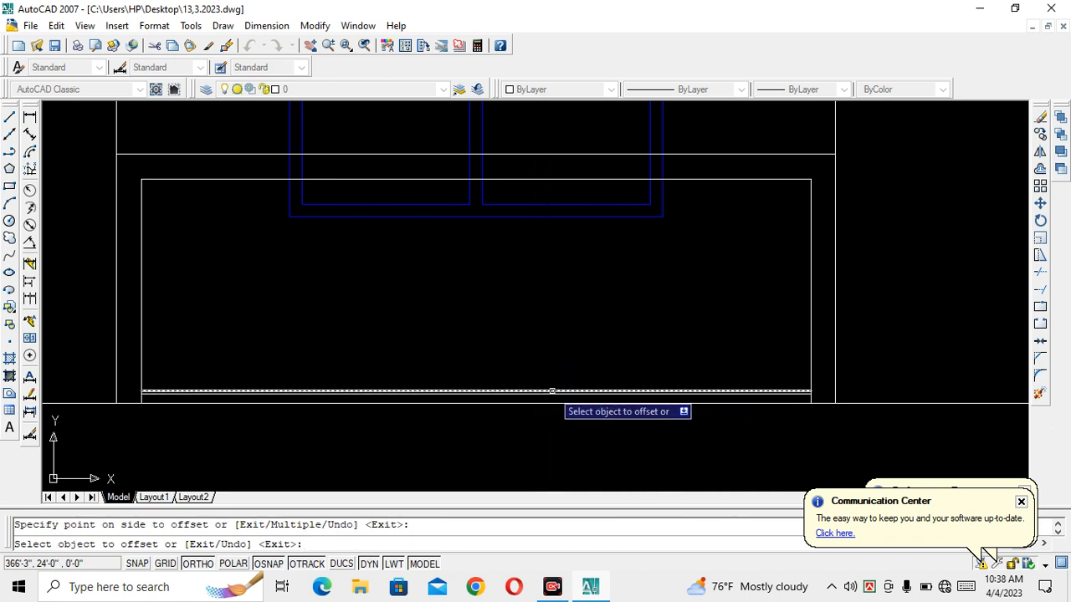
key(Escape)
Step: Copy the two thin rail lines of the left balcony 2" straight up
scroll(661, 410, up, 4)
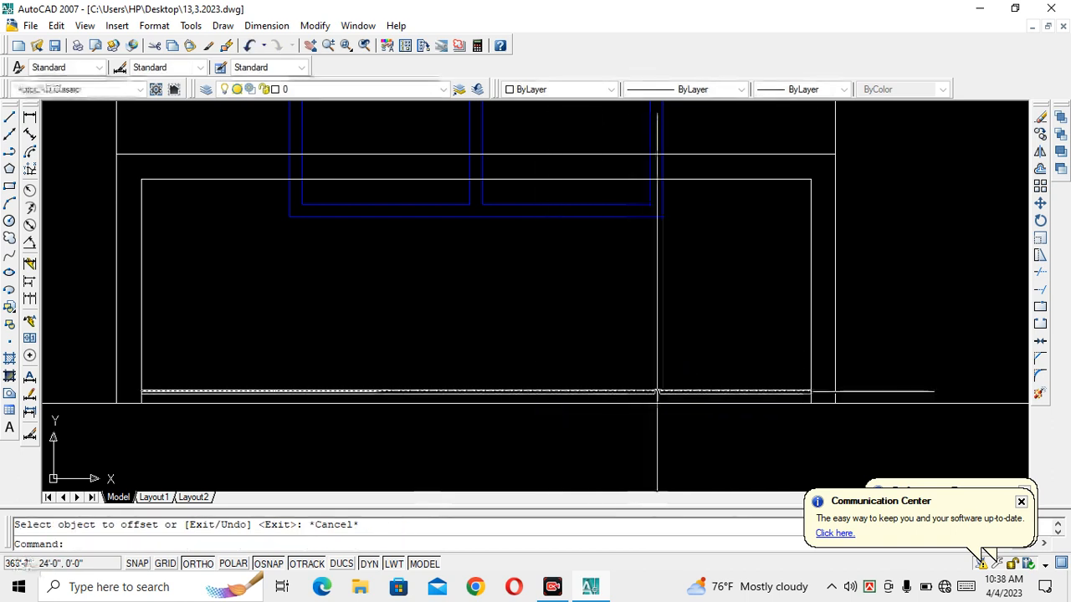
click(643, 362)
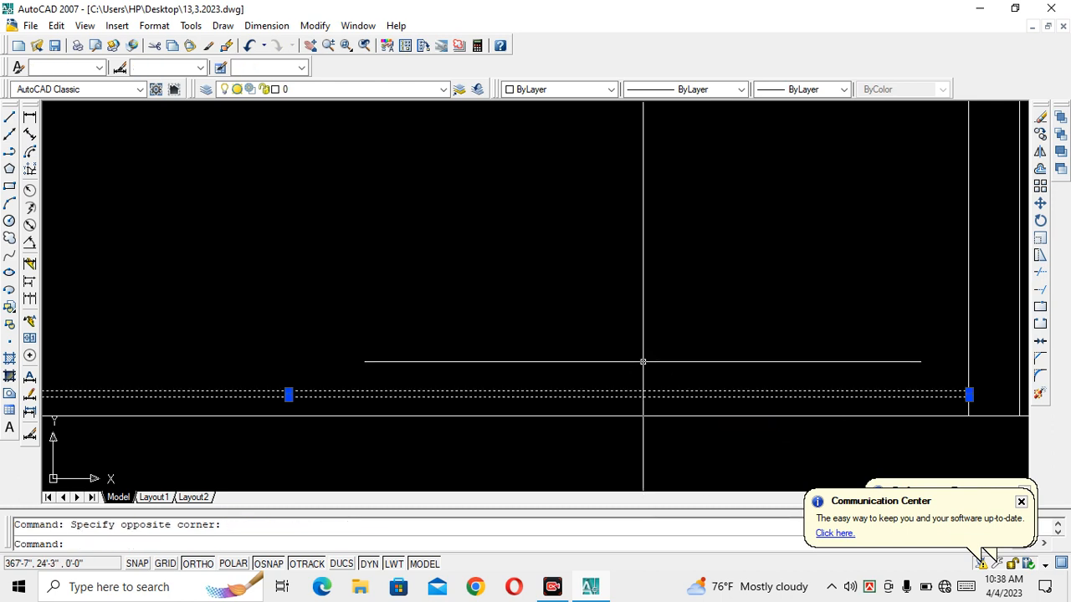
text(co)
key(Return)
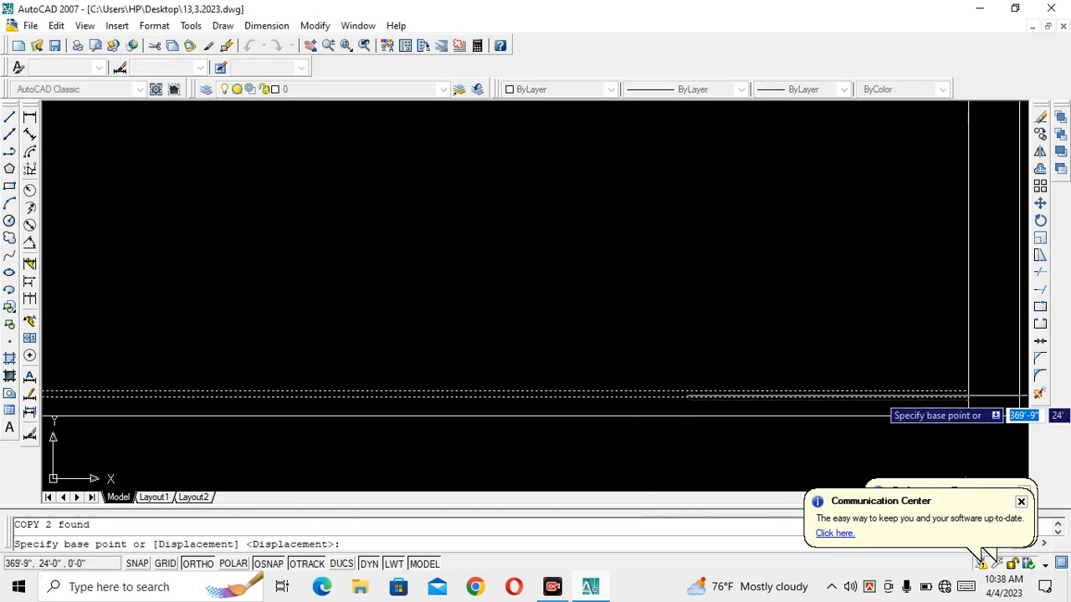
click(968, 395)
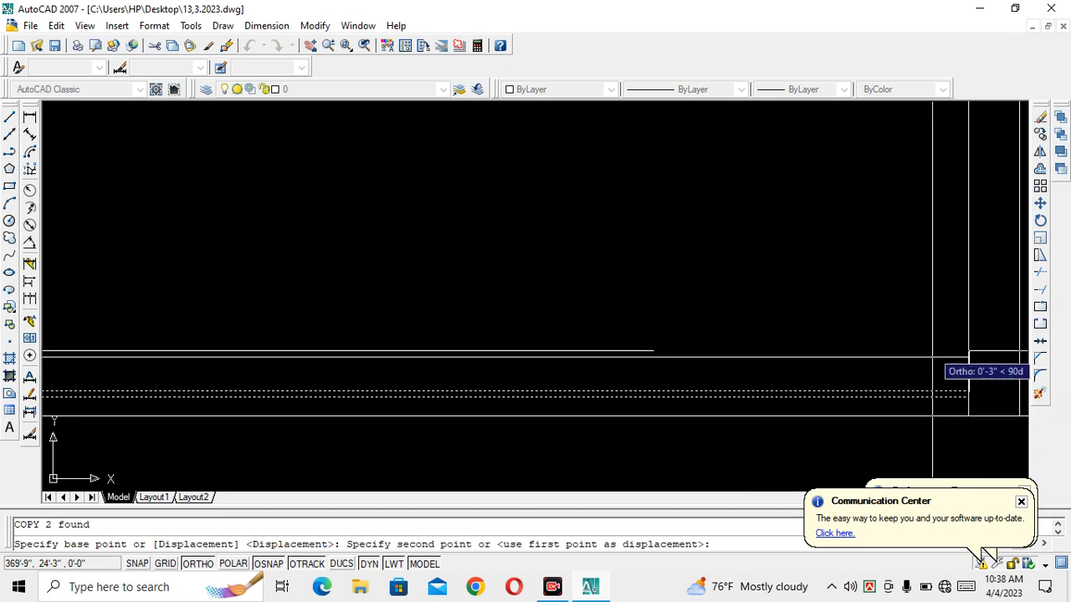
text(2)
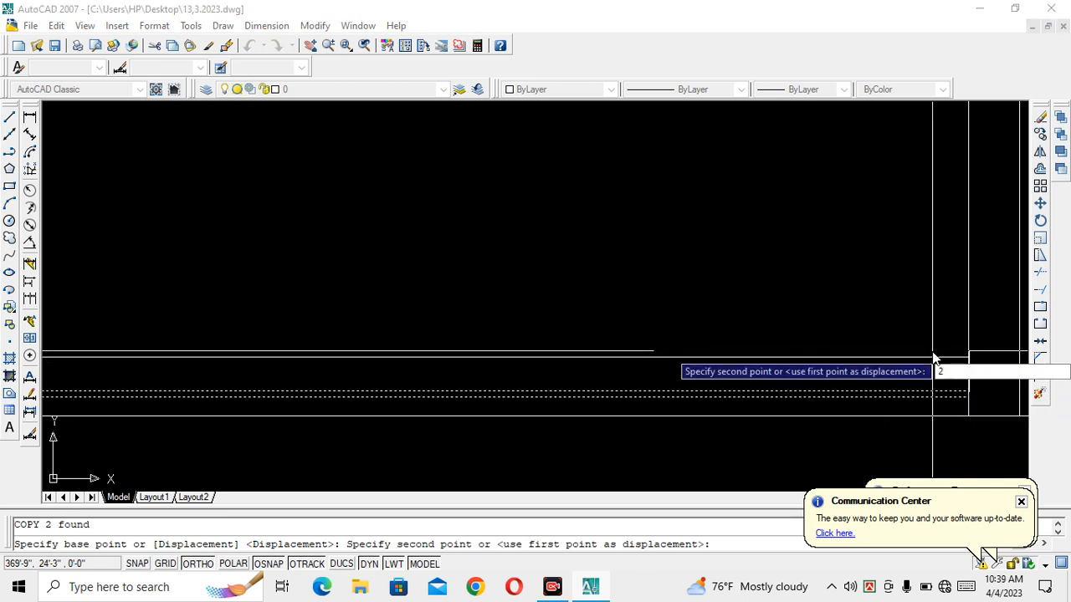
key(Return)
key(Return)
scroll(744, 380, down, 4)
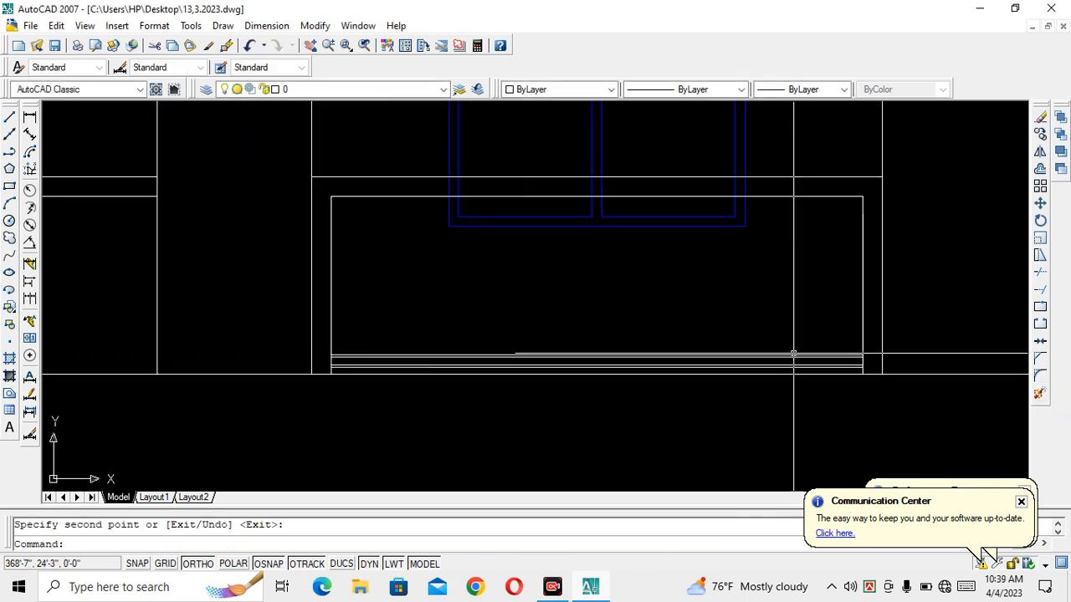
Step: Begin copying the four rail lines of the left balcony, taking the lowest line's right end as base point
scroll(752, 394, up, 6)
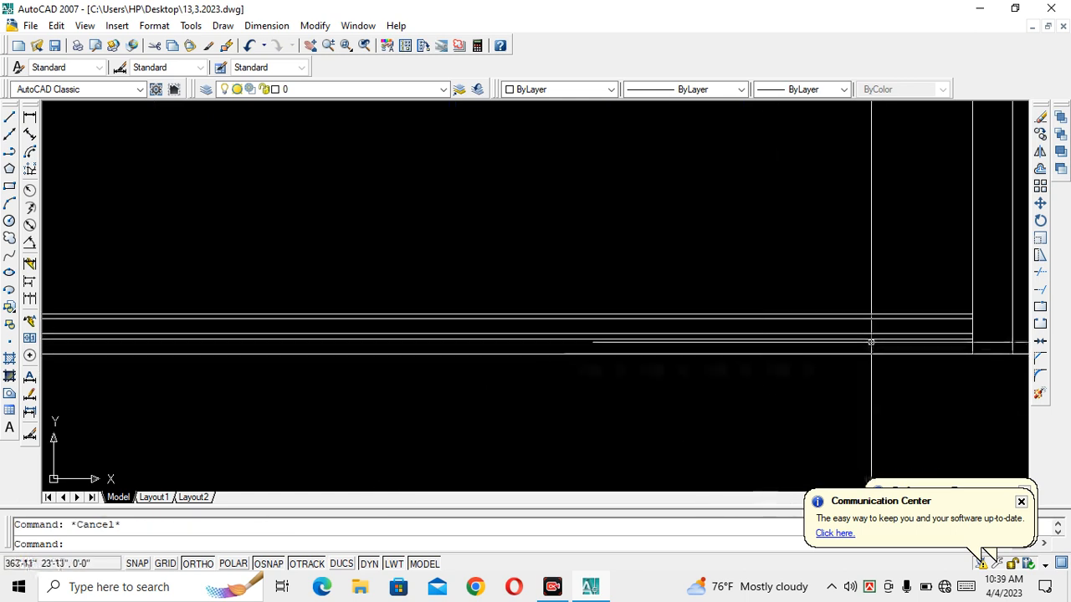
click(867, 342)
click(851, 292)
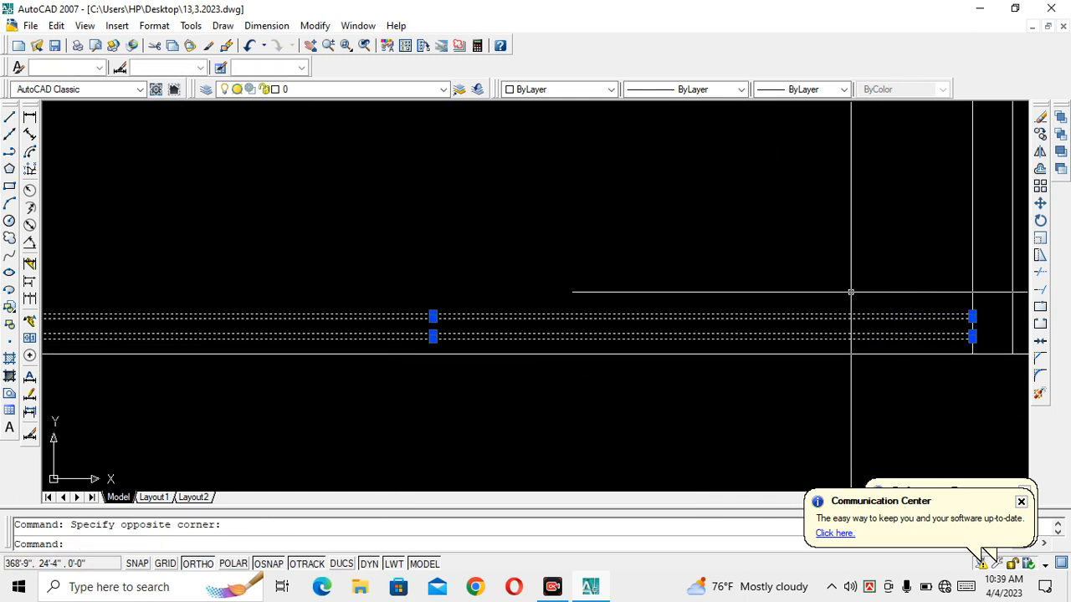
text(c)
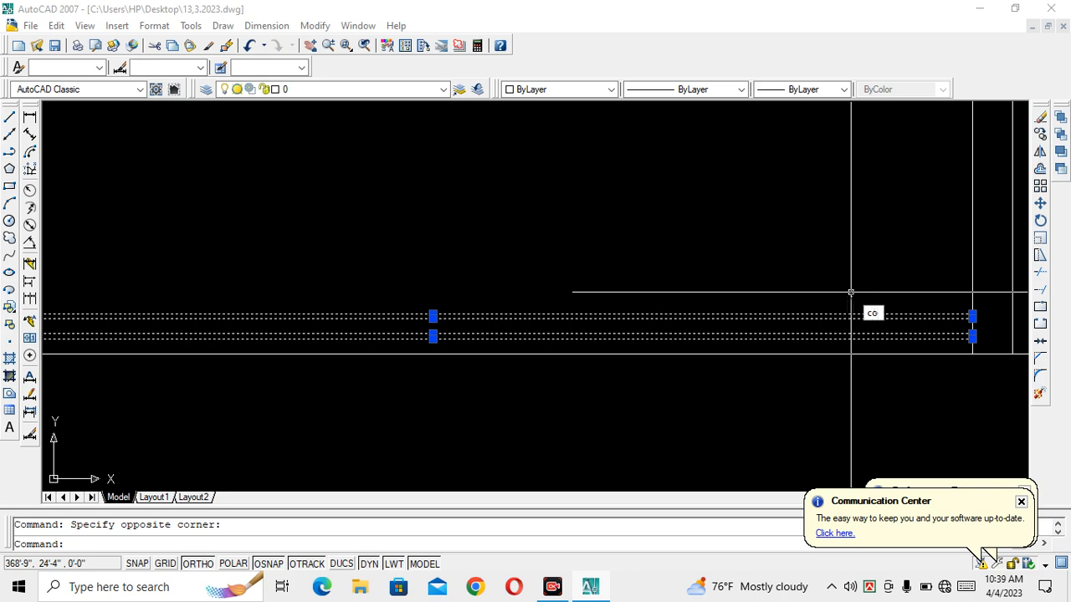
text(o)
key(Return)
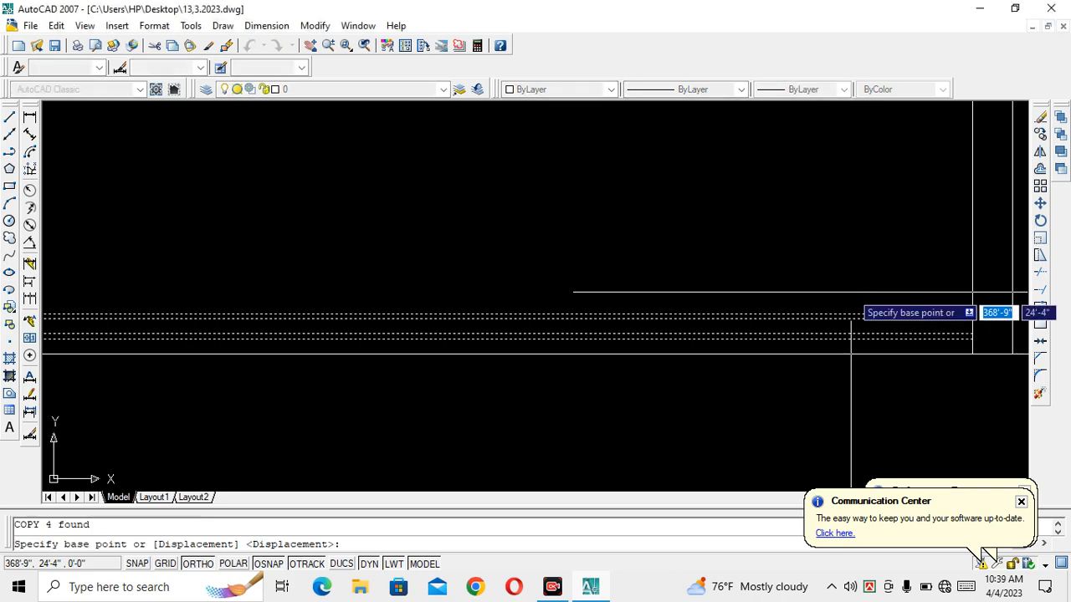
click(960, 336)
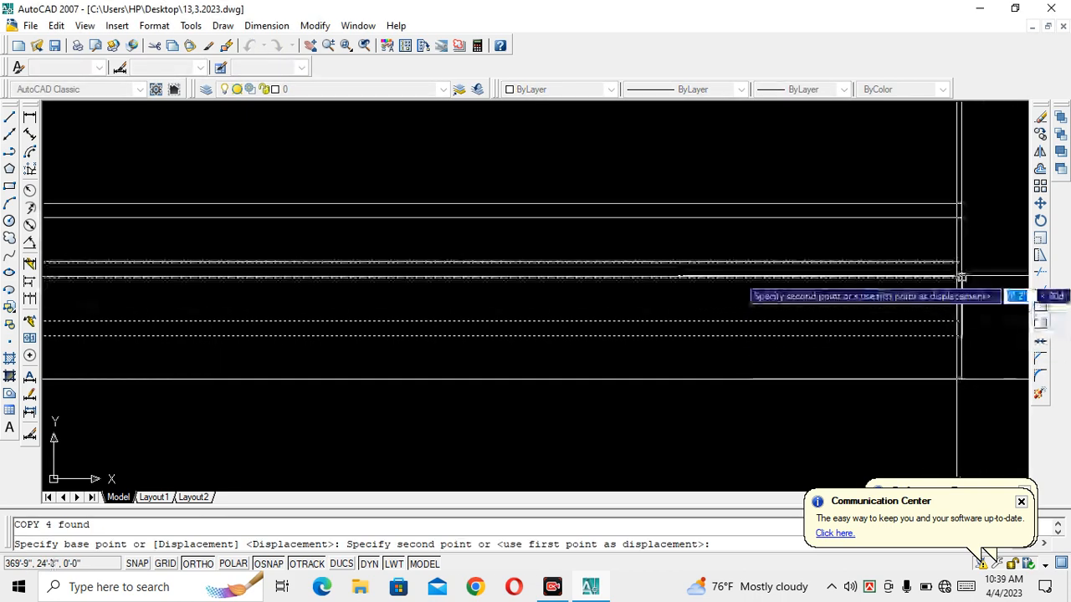
click(960, 263)
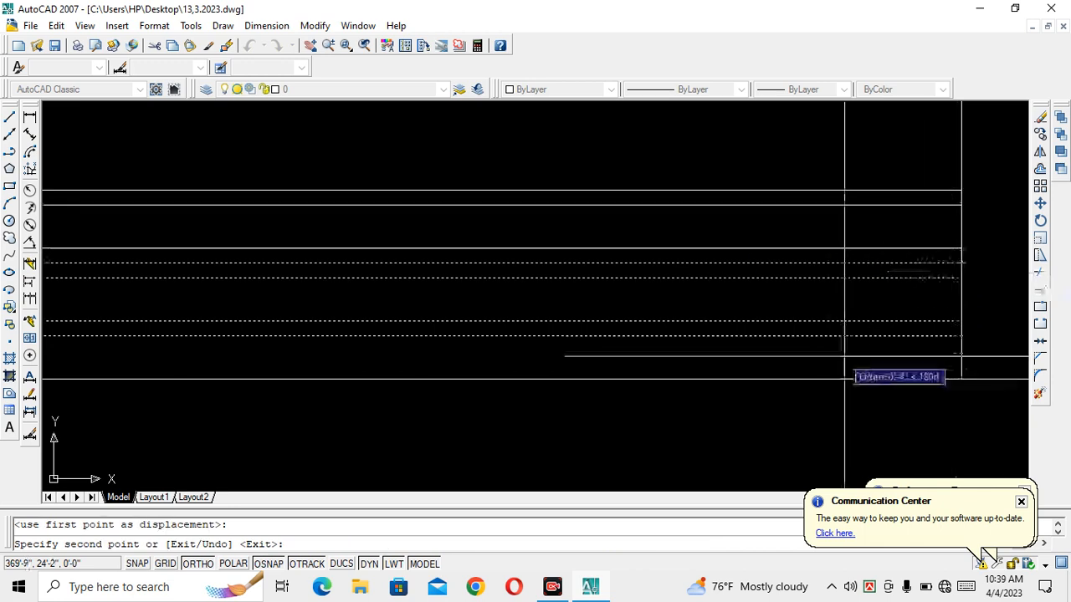
text(u)
key(Return)
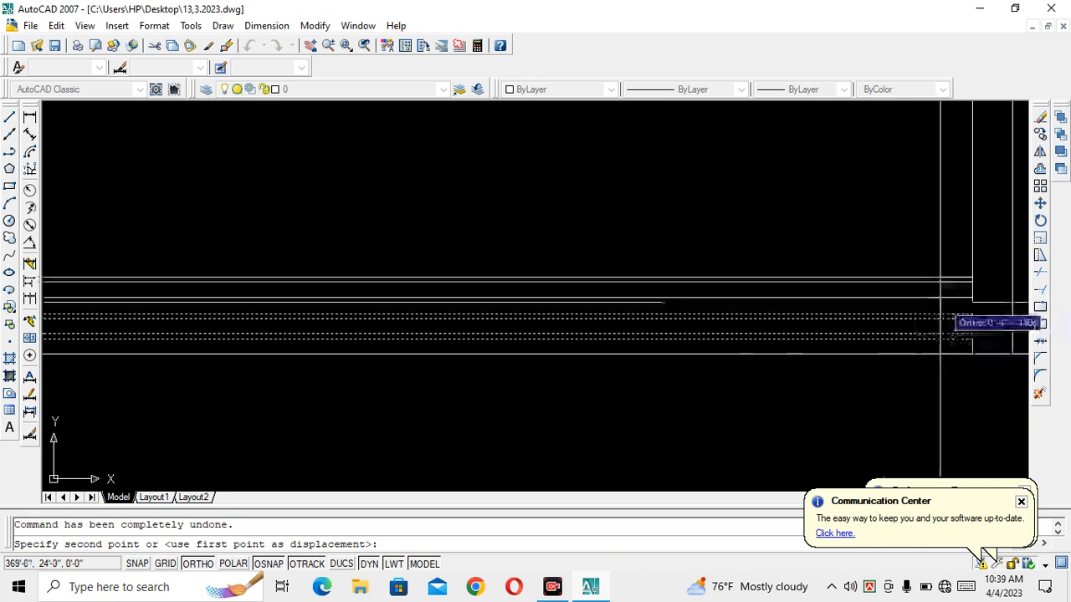
Step: Place copies of the four rail lines 4" above the originals, and another set based on the topmost placed pair
scroll(962, 322, up, 3)
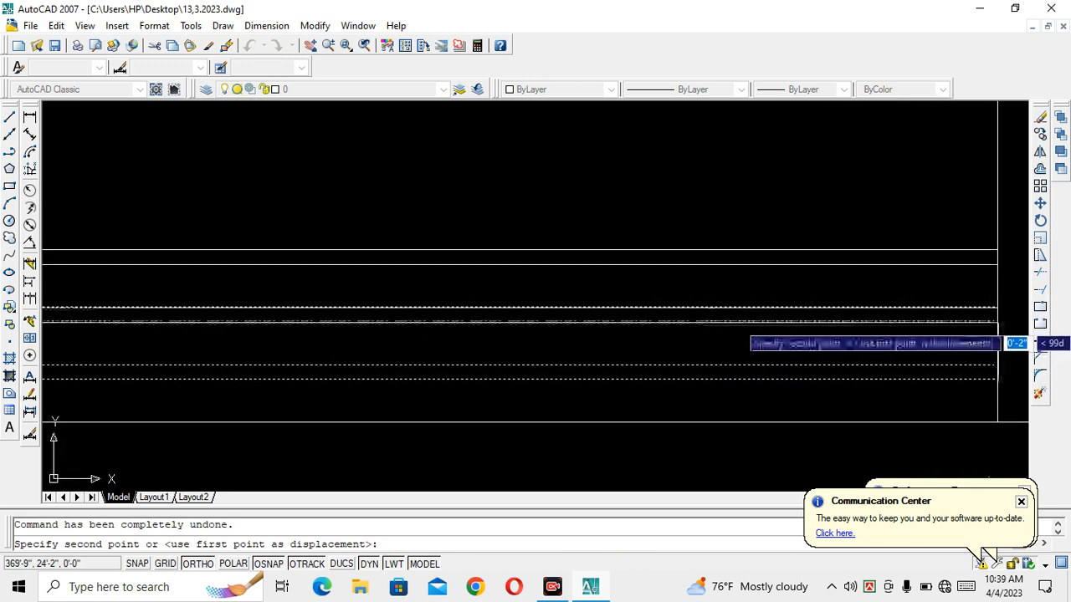
click(995, 263)
click(998, 262)
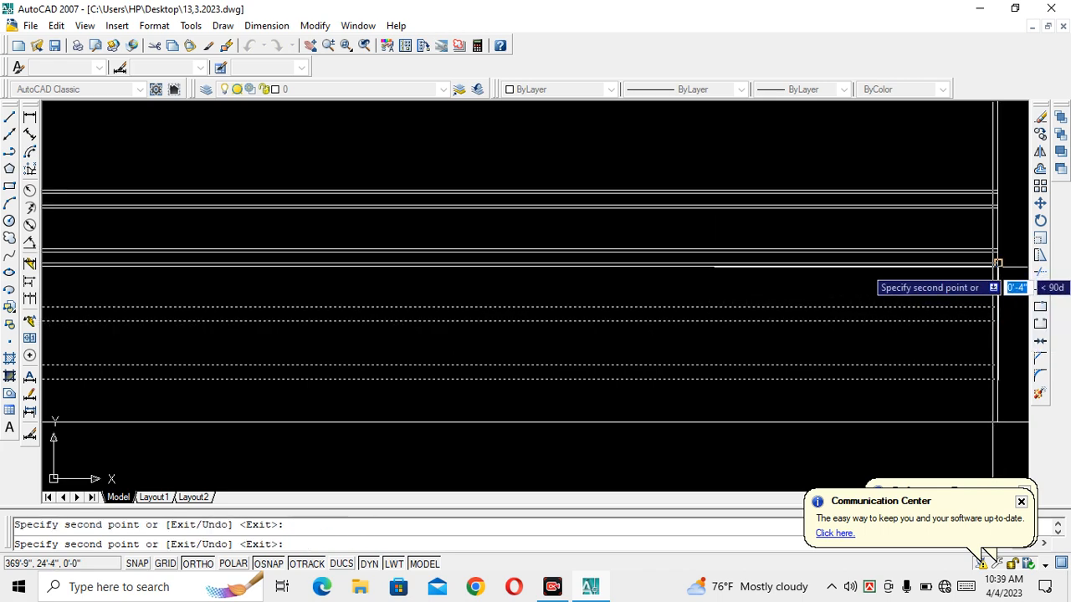
scroll(855, 319, down, 2)
middle_drag(855, 319, 820, 358)
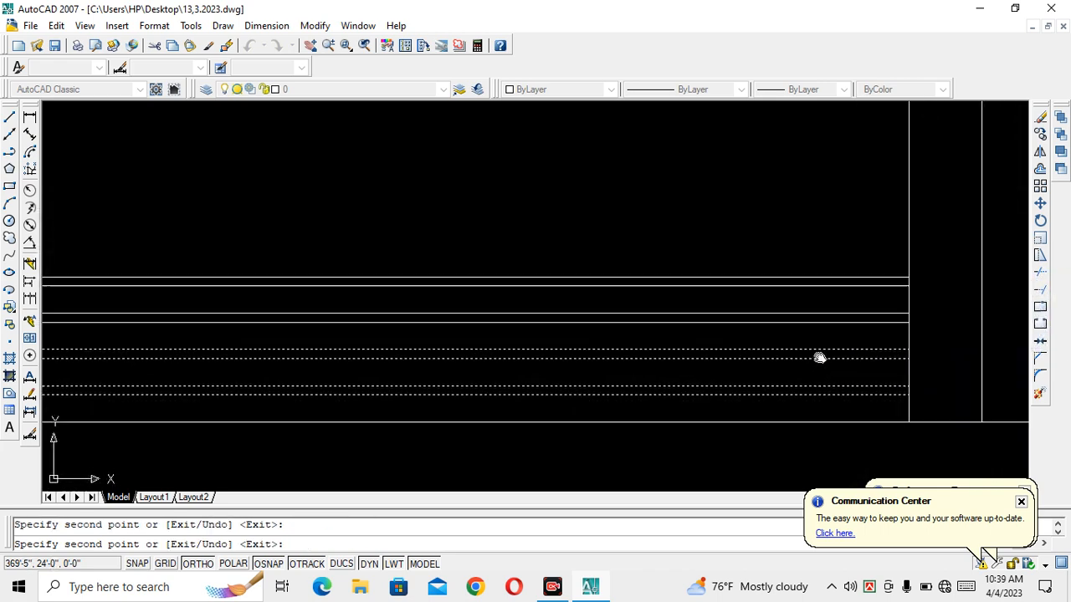
click(907, 286)
key(Escape)
scroll(881, 287, down, 2)
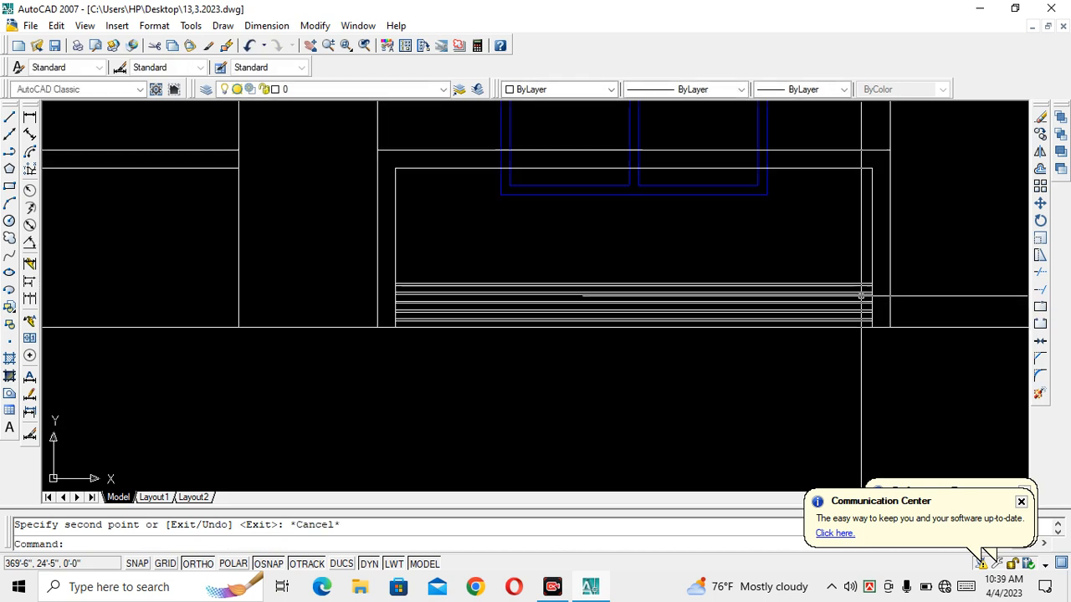
Step: Copy the stacked pairs of horizontal slat lines upward twice, end to end, to fill most of the rectangular panel beneath the blue window
scroll(841, 306, up, 3)
click(809, 220)
key(Escape)
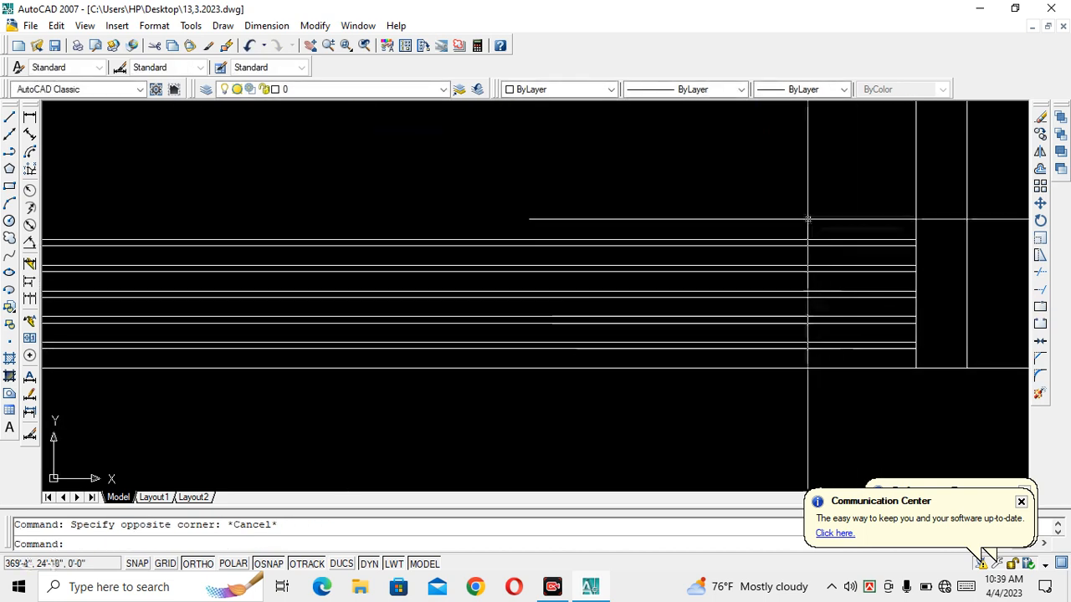
key(Escape)
click(848, 355)
click(797, 206)
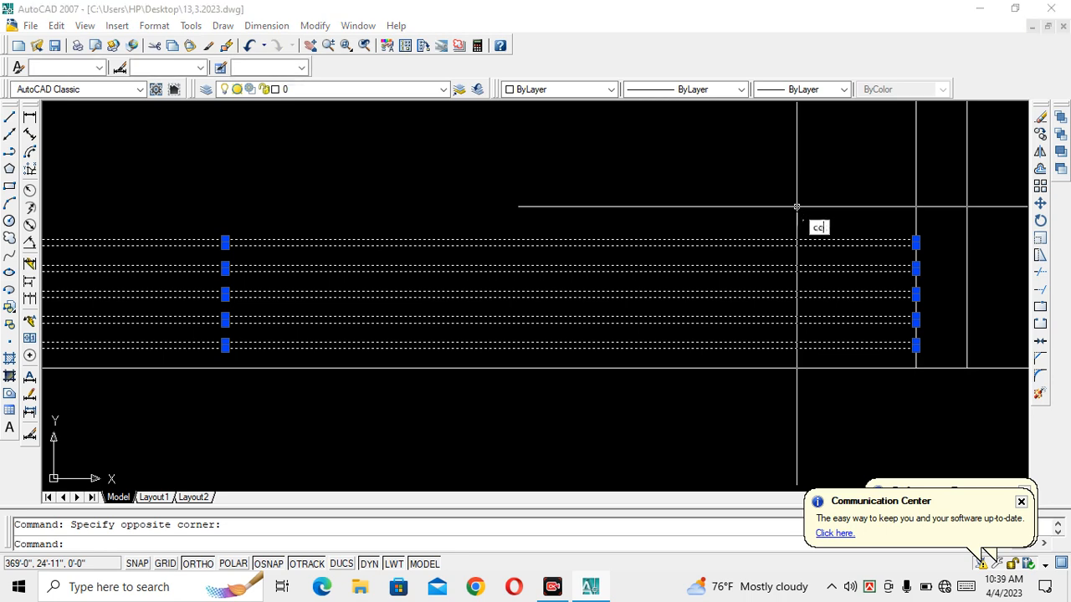
text(co)
key(Return)
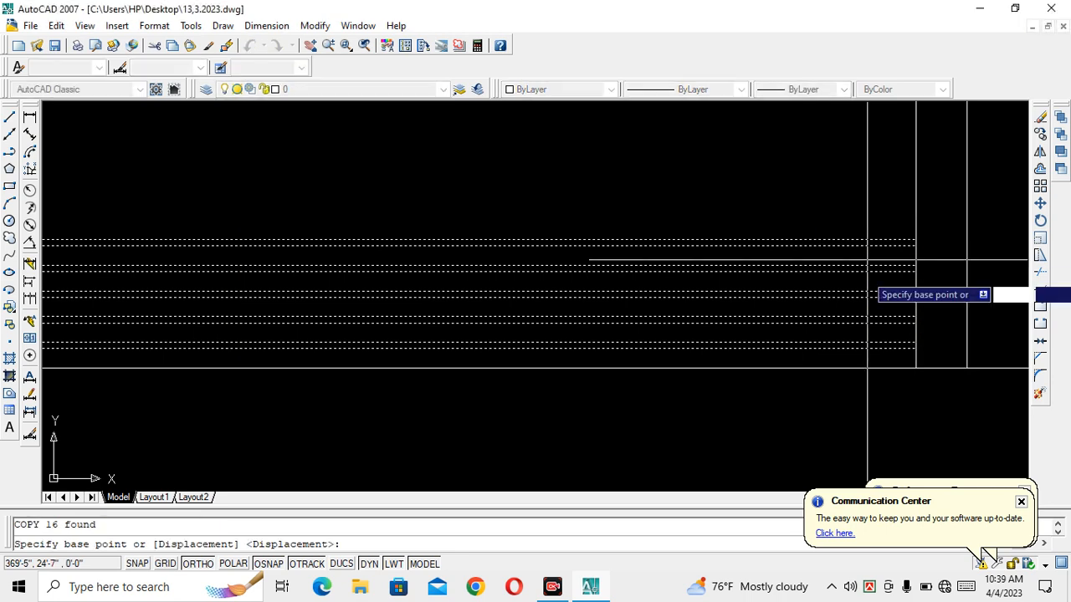
click(916, 348)
click(912, 243)
scroll(839, 276, down, 2)
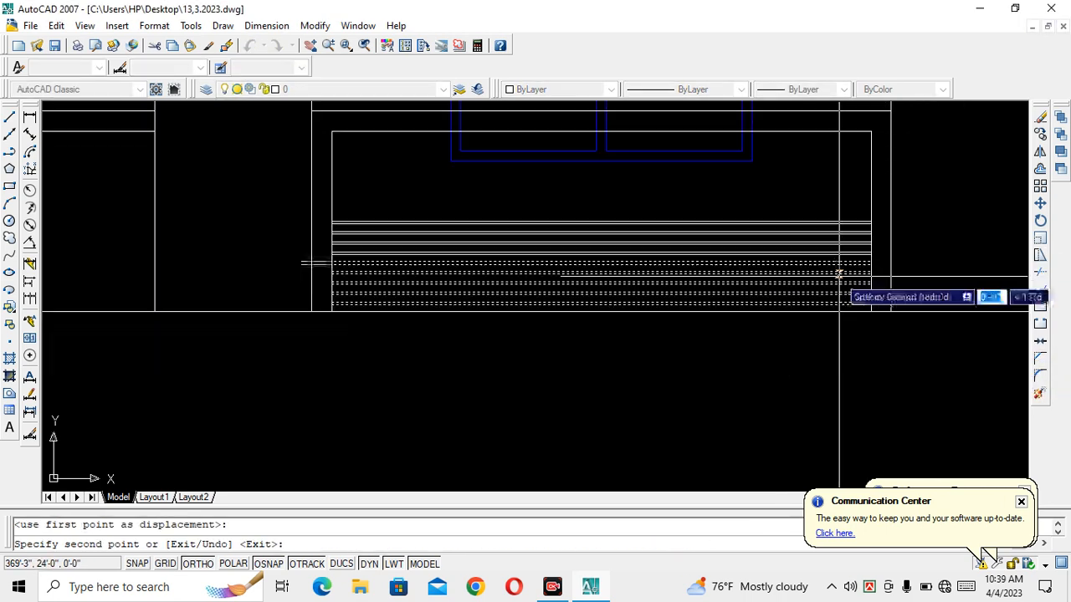
scroll(839, 285, up, 5)
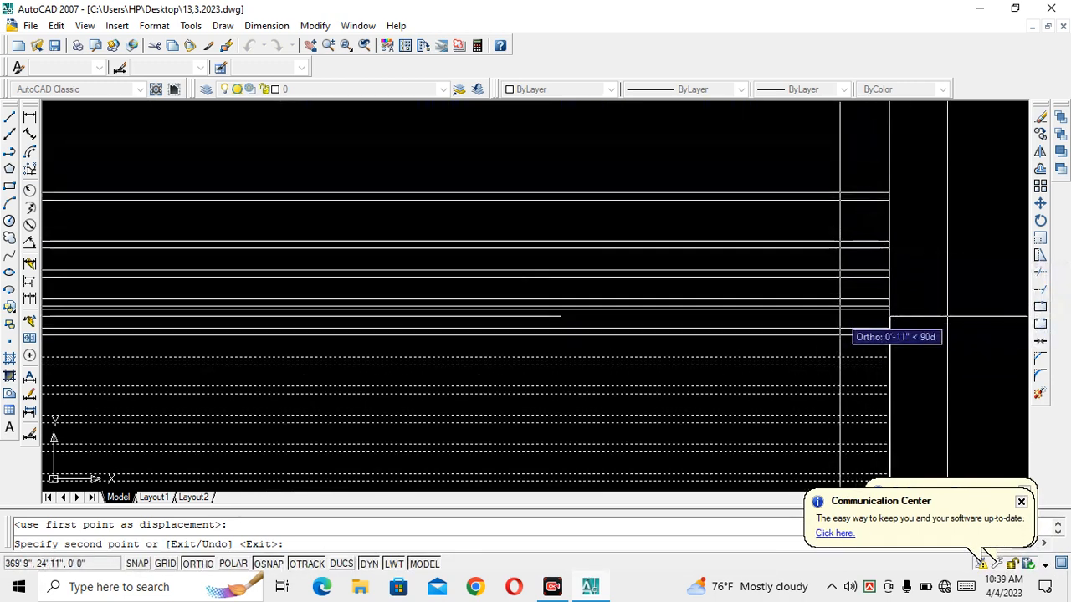
click(889, 250)
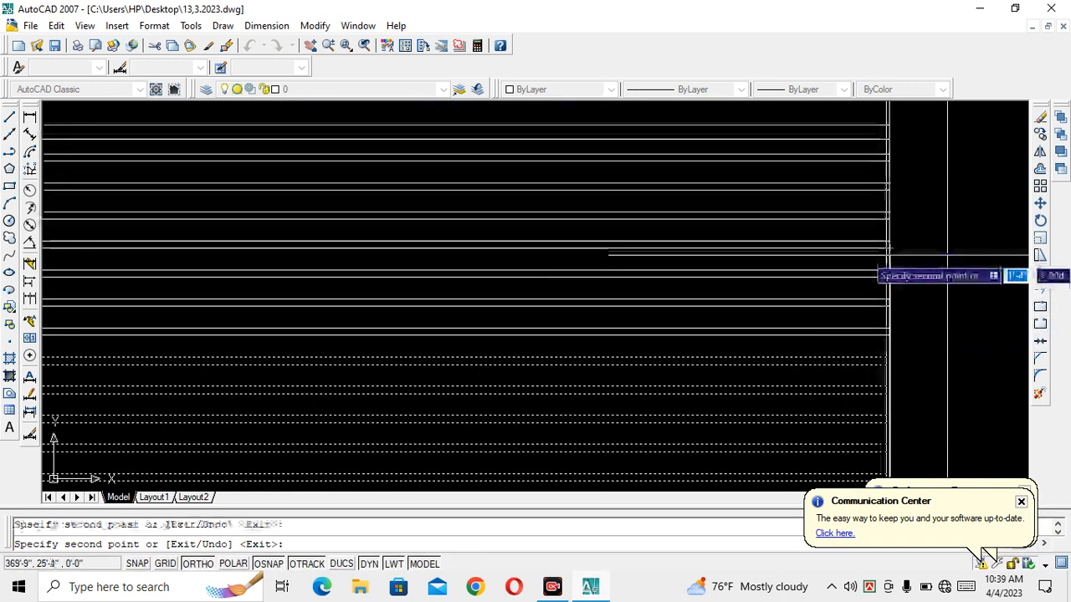
scroll(824, 322, down, 3)
middle_drag(824, 322, 837, 385)
scroll(839, 293, up, 3)
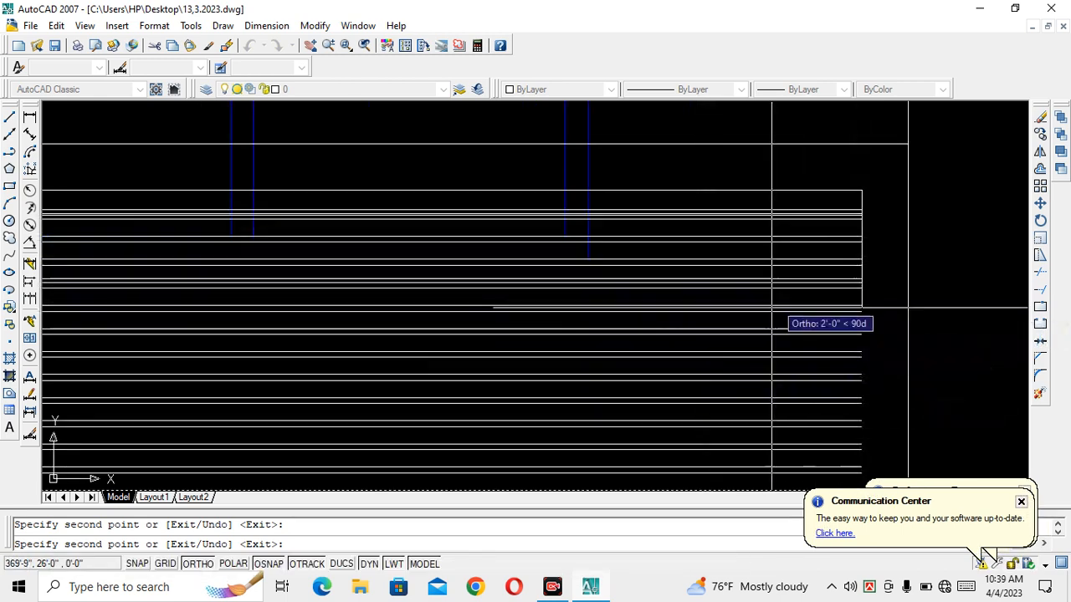
key(Escape)
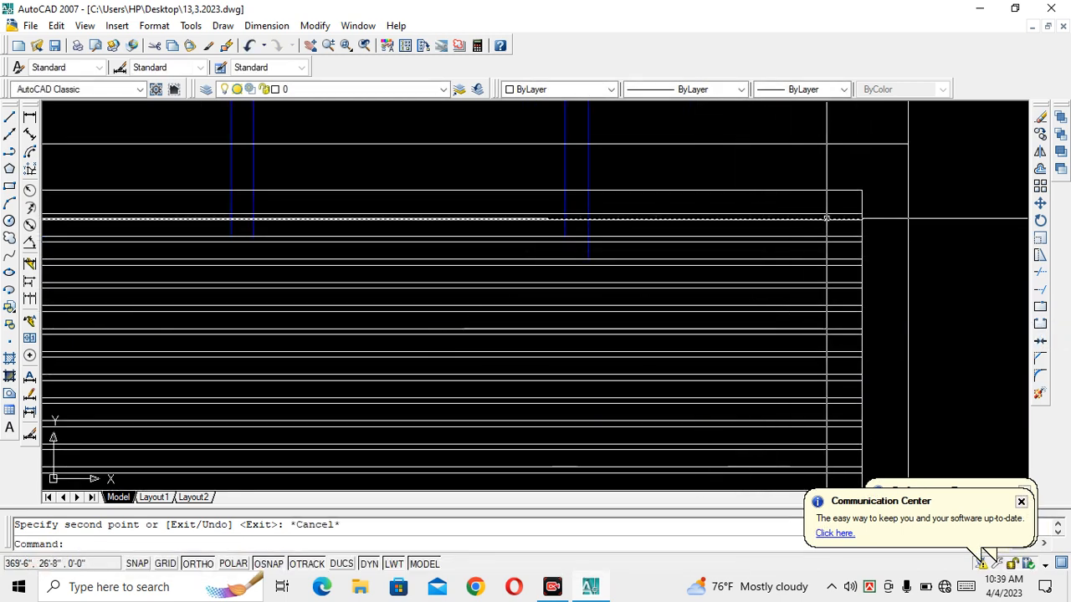
Step: Copy the topmost slat lines up one slat spacing to reach the panel's upper edge, and save the drawing
click(829, 197)
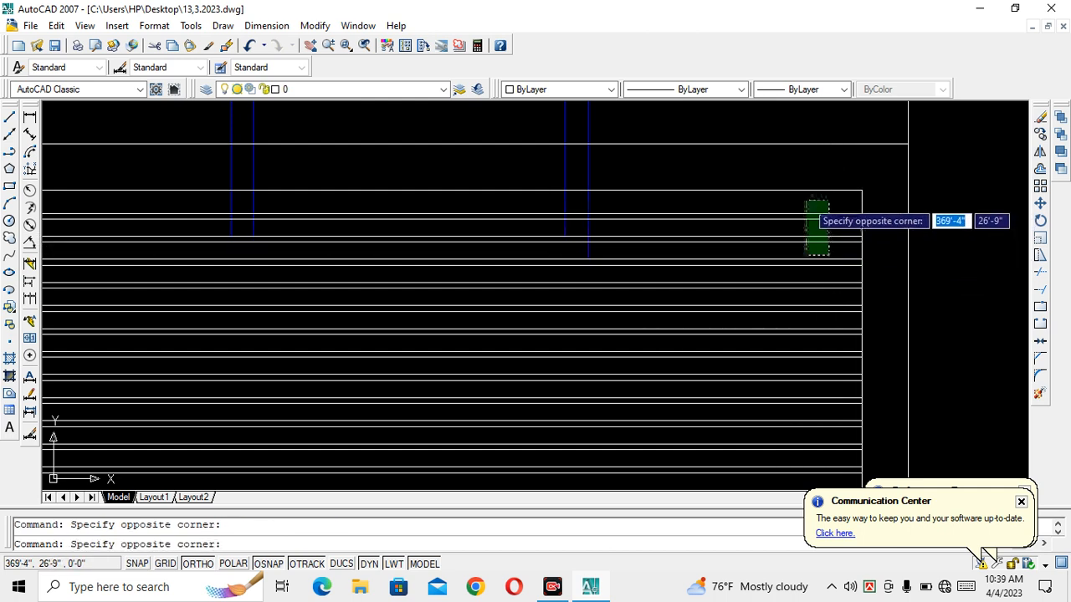
click(805, 201)
text(co)
key(Return)
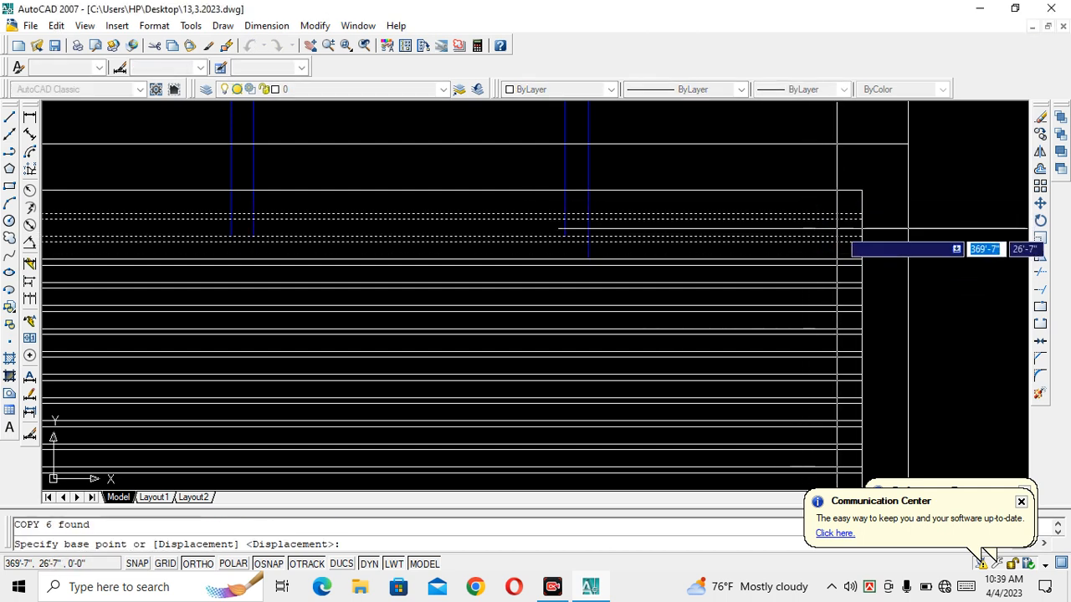
click(861, 239)
click(861, 219)
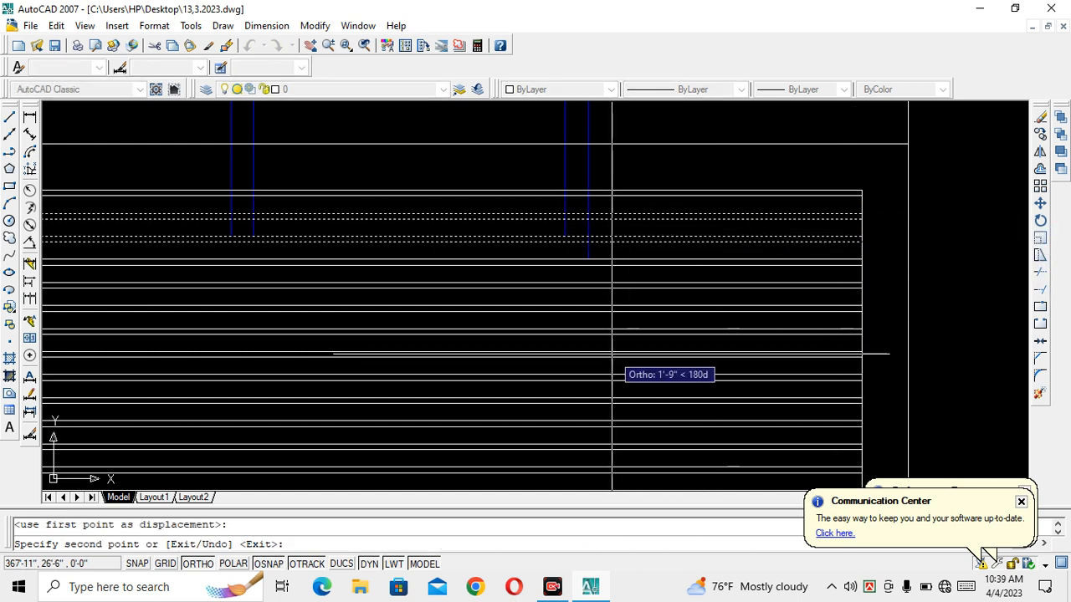
key(ctrl+s)
scroll(668, 322, down, 6)
scroll(639, 317, up, 3)
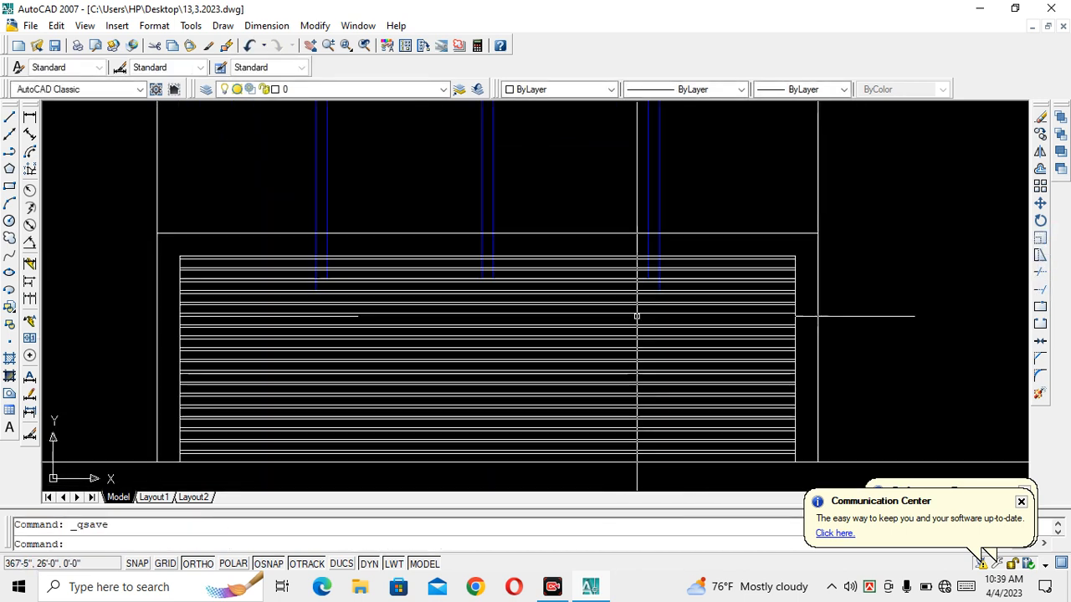
middle_drag(529, 351, 606, 281)
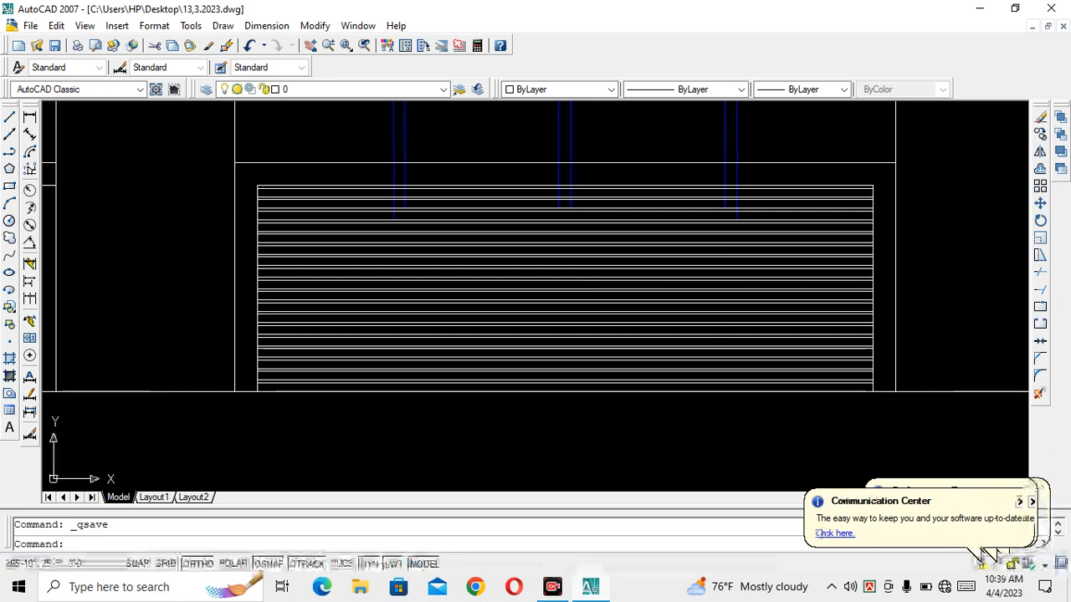
key(Escape)
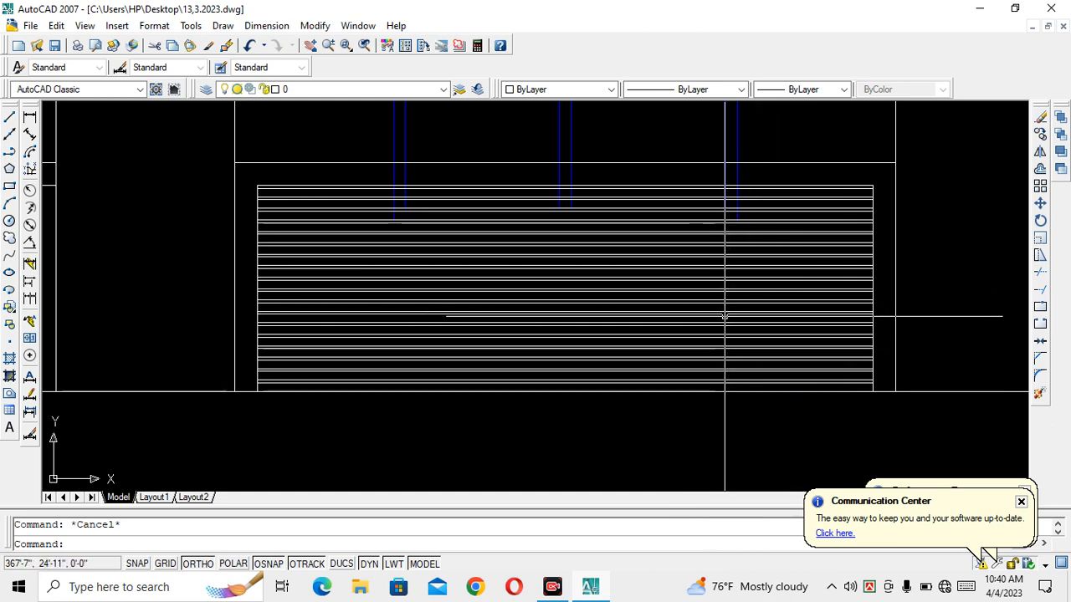
scroll(552, 293, down, 5)
scroll(540, 285, up, 5)
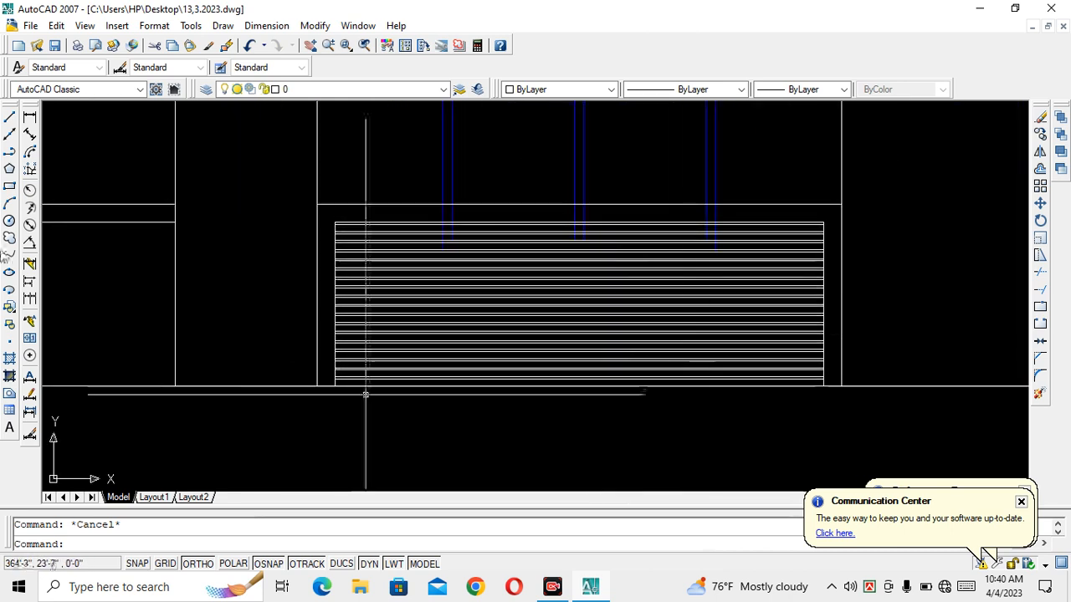
click(10, 222)
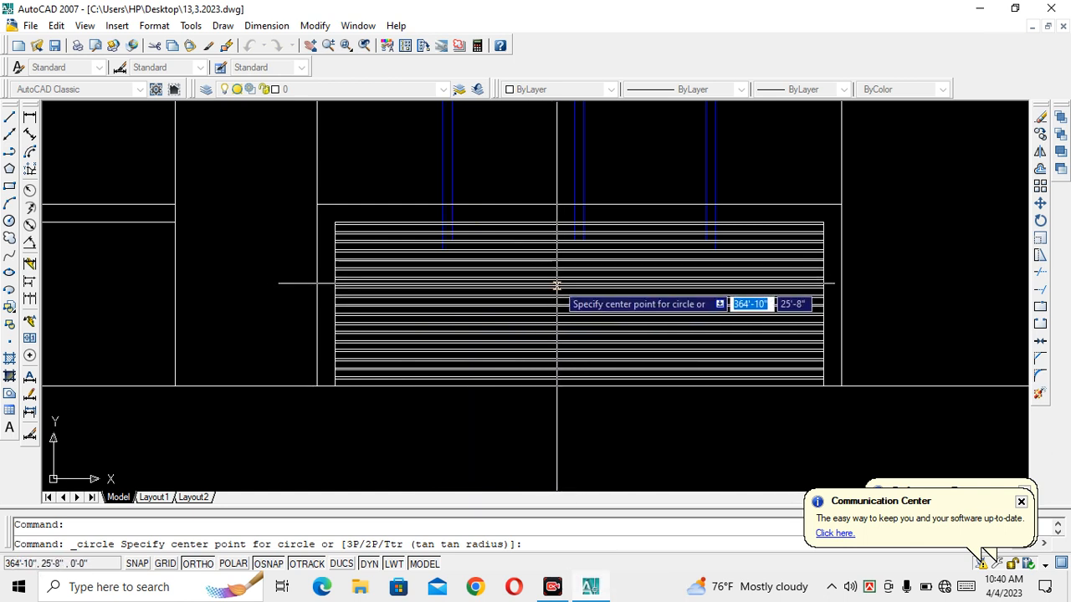
key(Escape)
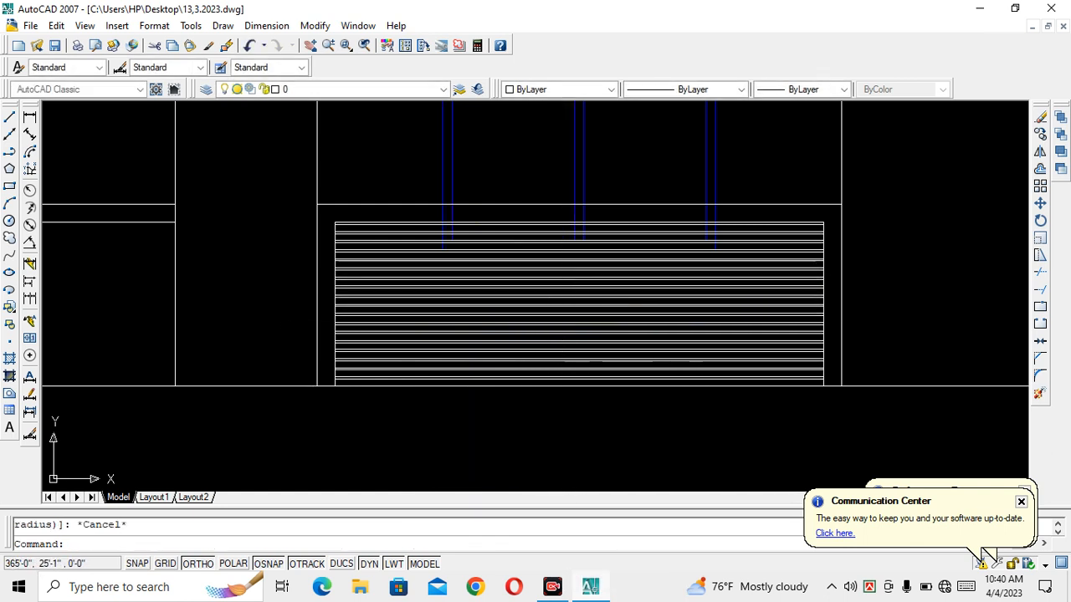
Step: Try an aligned dimension diagonally from the outer frame's upper-left corner to the slatted panel's lower-right corner, and undo it
click(29, 134)
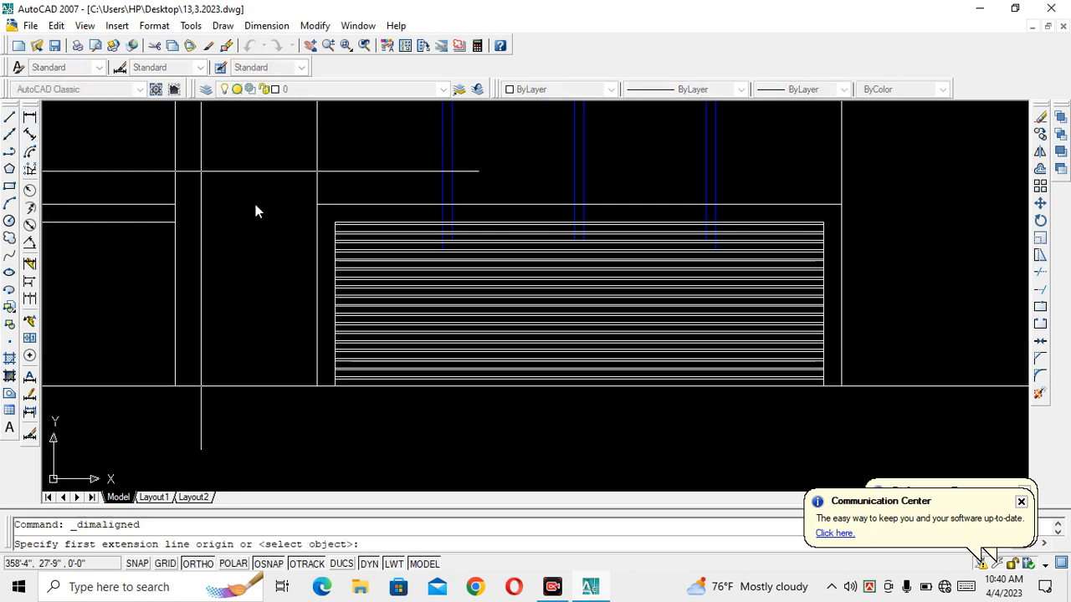
click(318, 203)
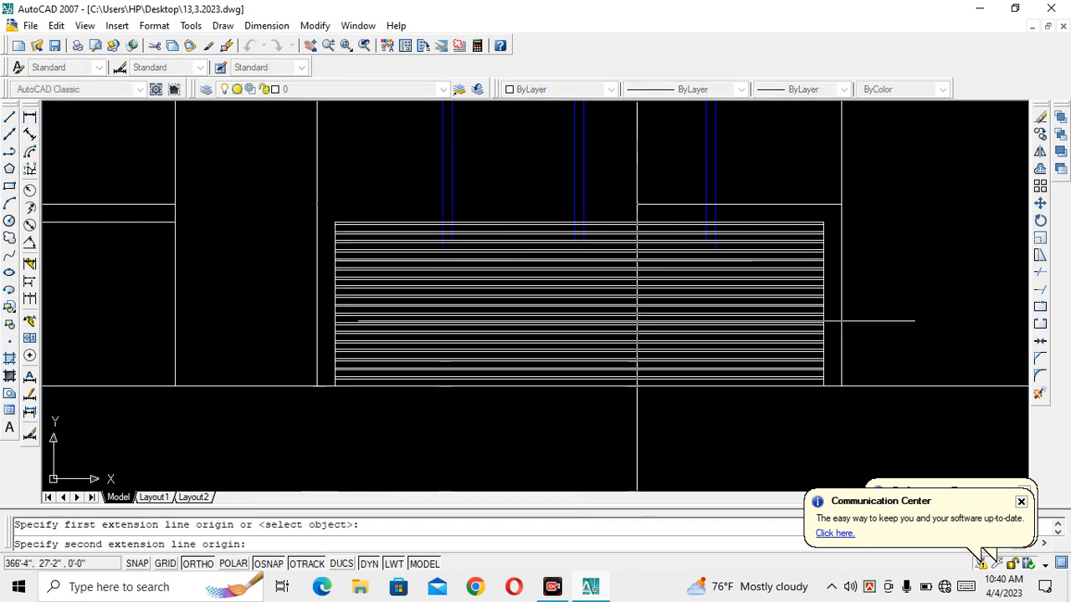
click(824, 386)
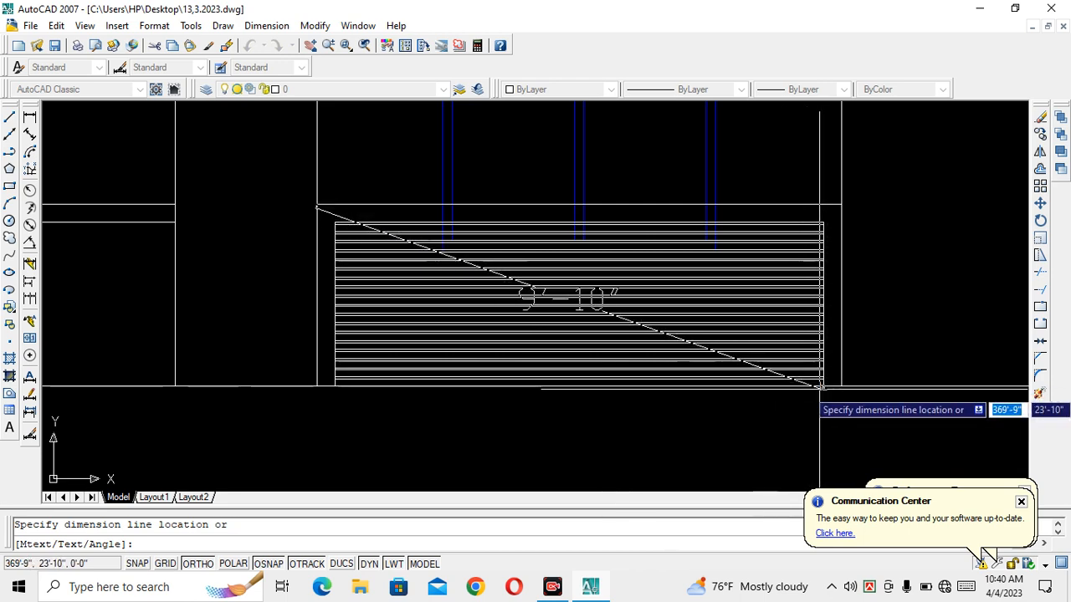
click(818, 388)
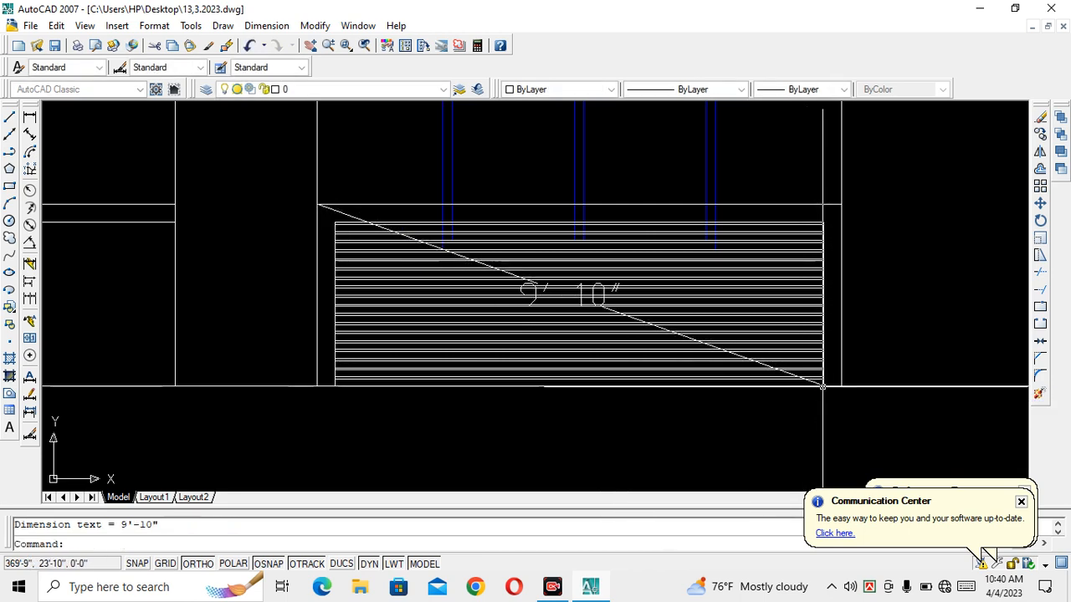
key(ctrl+z)
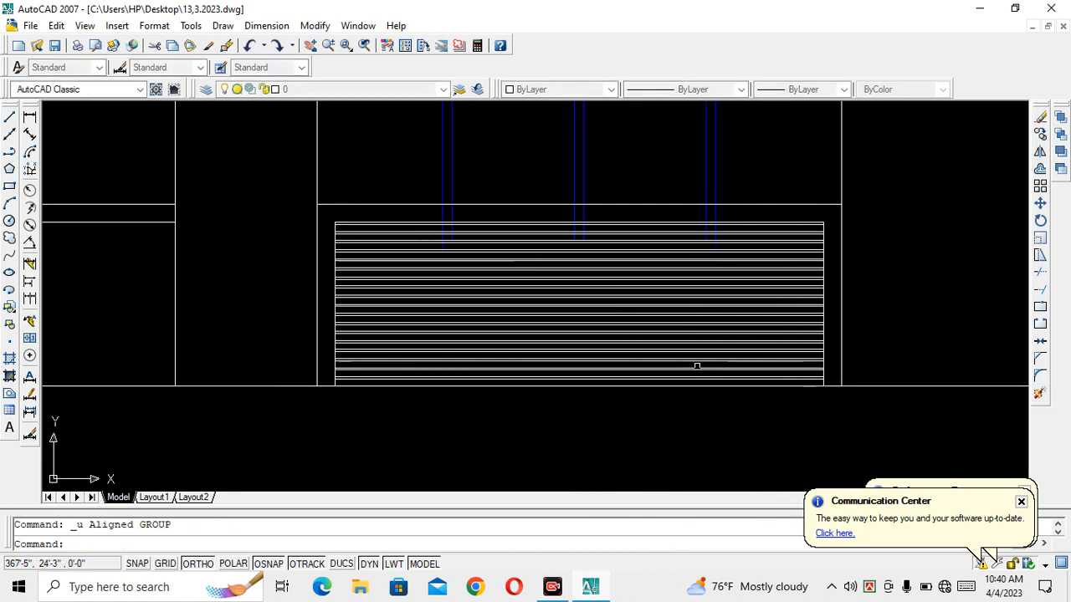
Step: Turn Ortho off and draw two crossing diagonal lines between the opposite corners of the slatted panel's outer frame
click(10, 119)
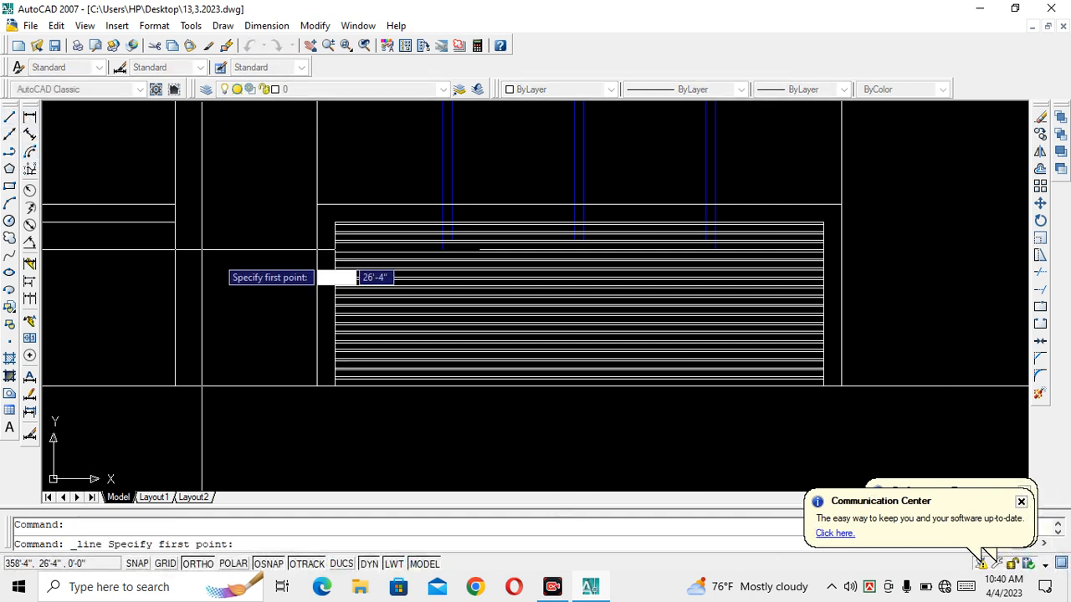
click(317, 203)
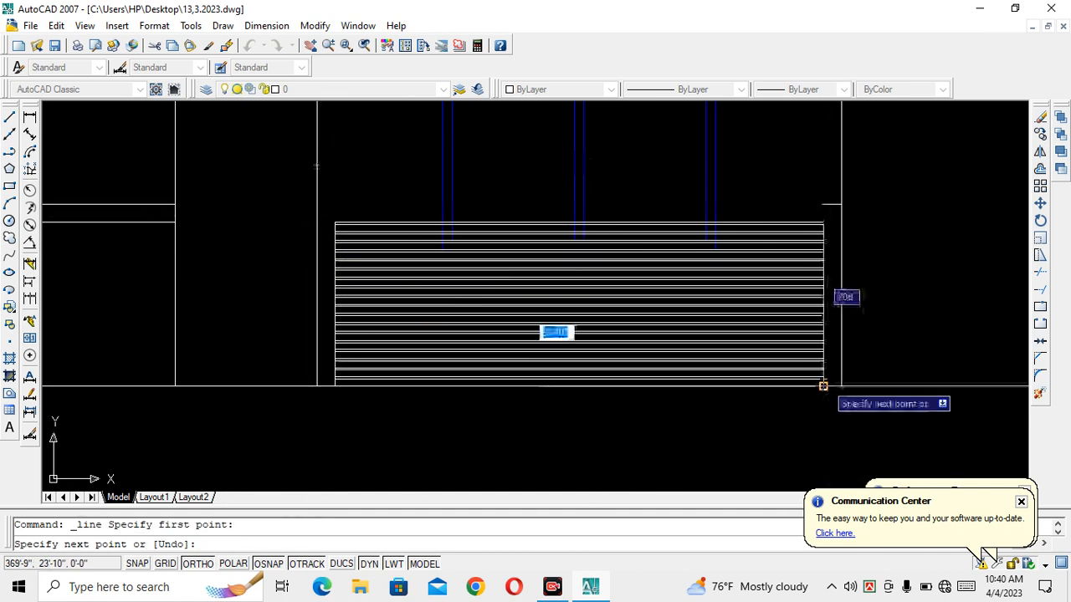
key(F8)
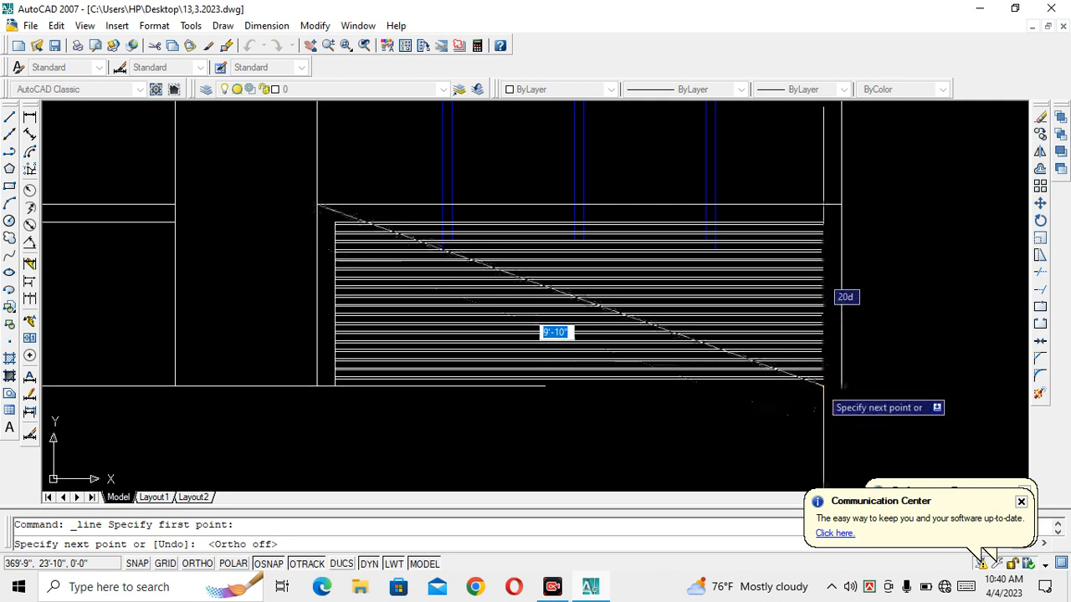
click(840, 385)
key(Return)
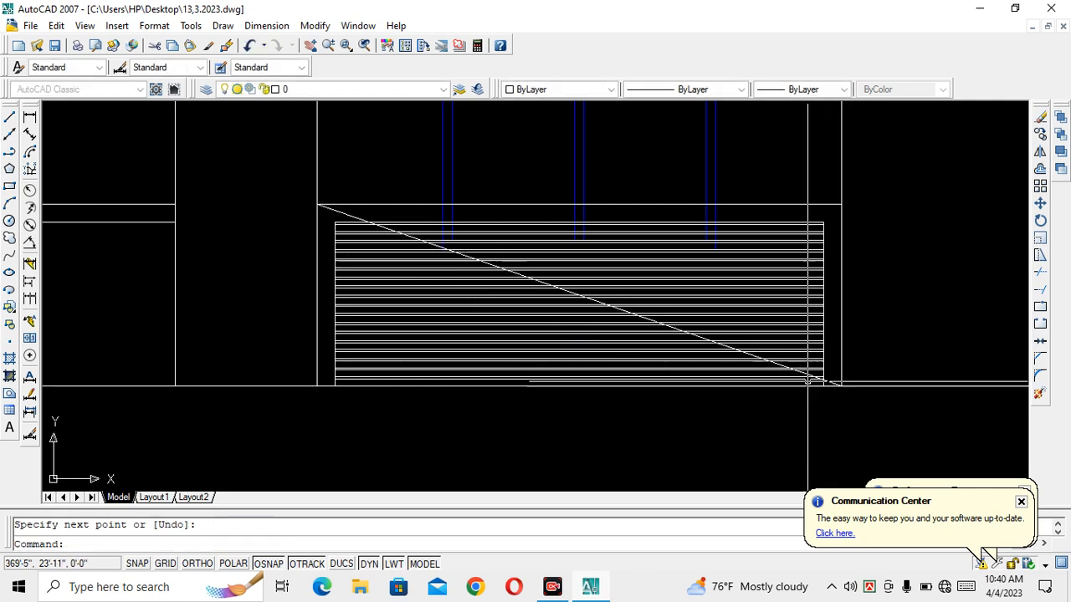
key(Return)
click(840, 204)
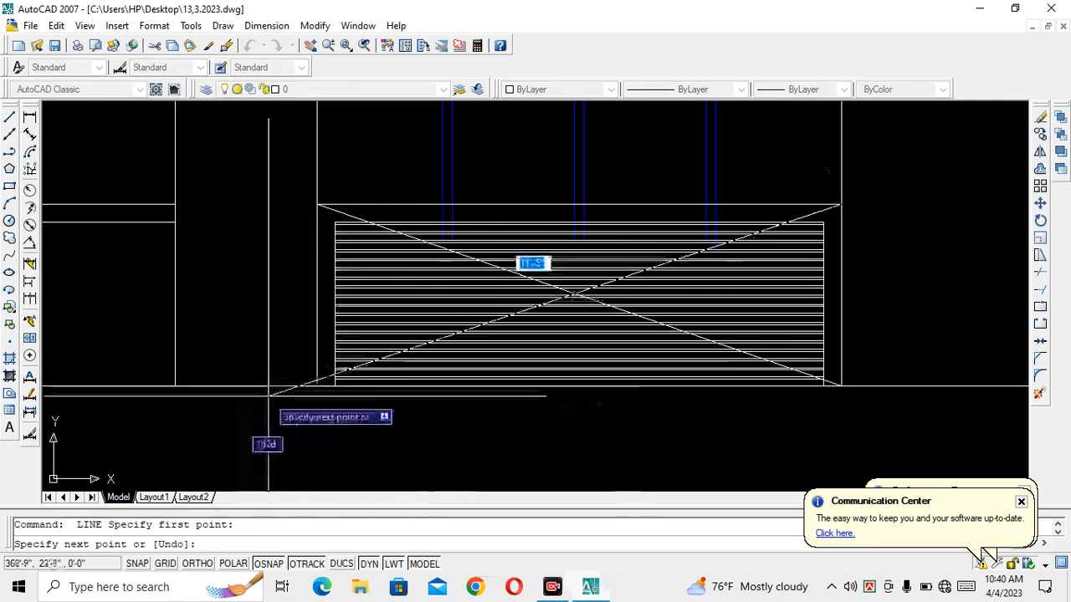
click(317, 386)
key(Return)
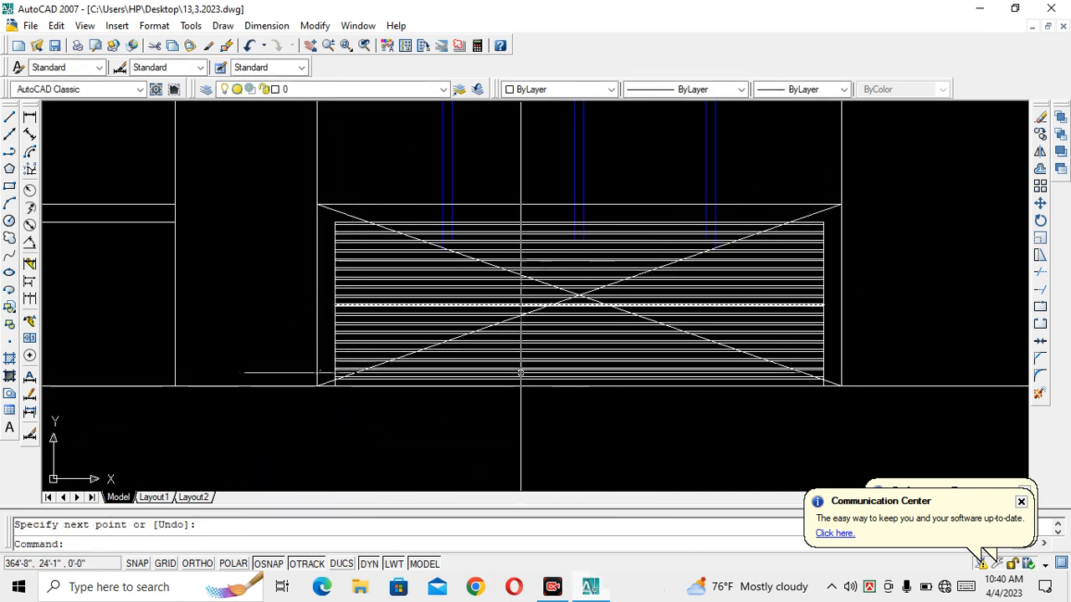
Step: Draw a circle centred on the intersection of the two diagonals, sized to stay within the height of the slatted panel
click(9, 221)
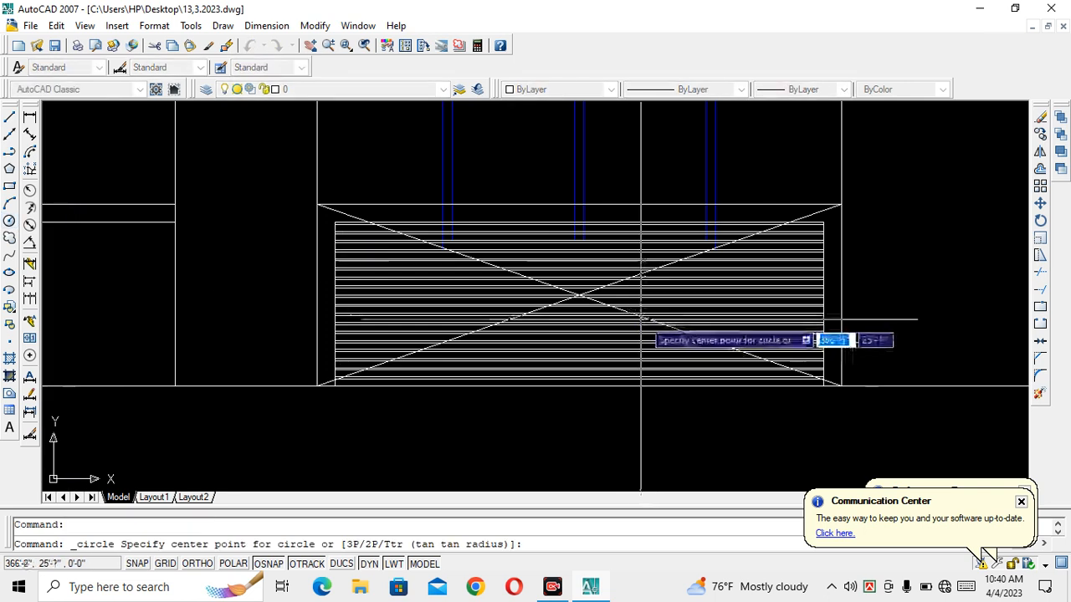
click(579, 295)
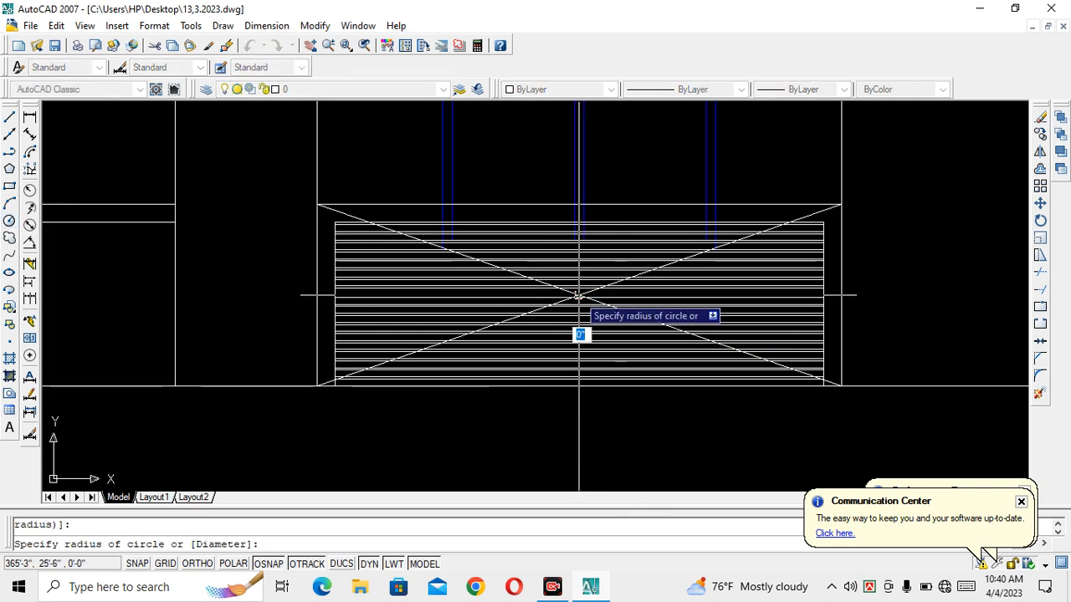
click(624, 337)
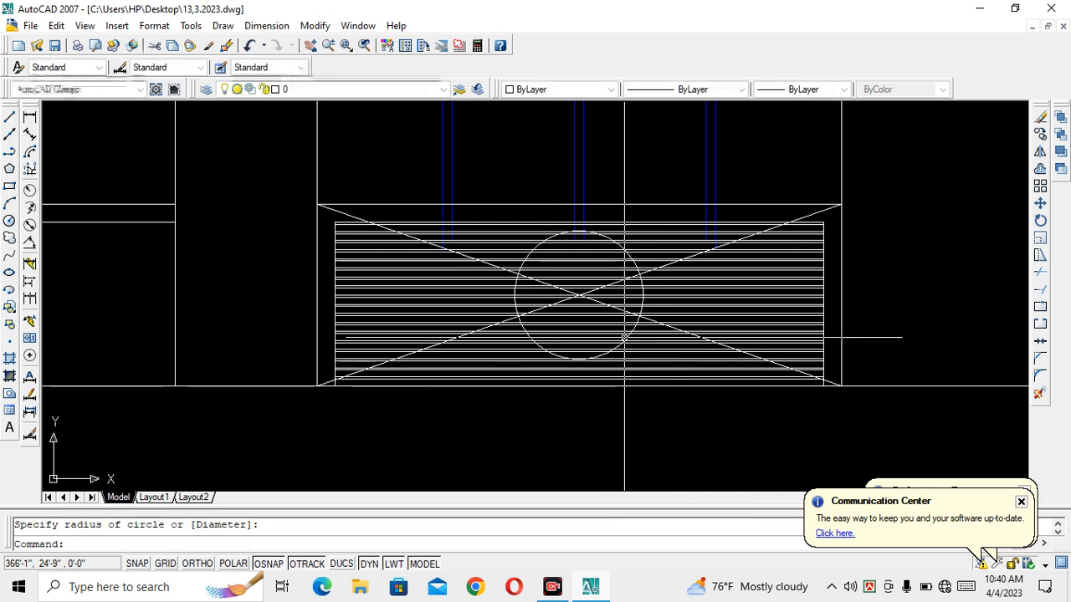
key(Escape)
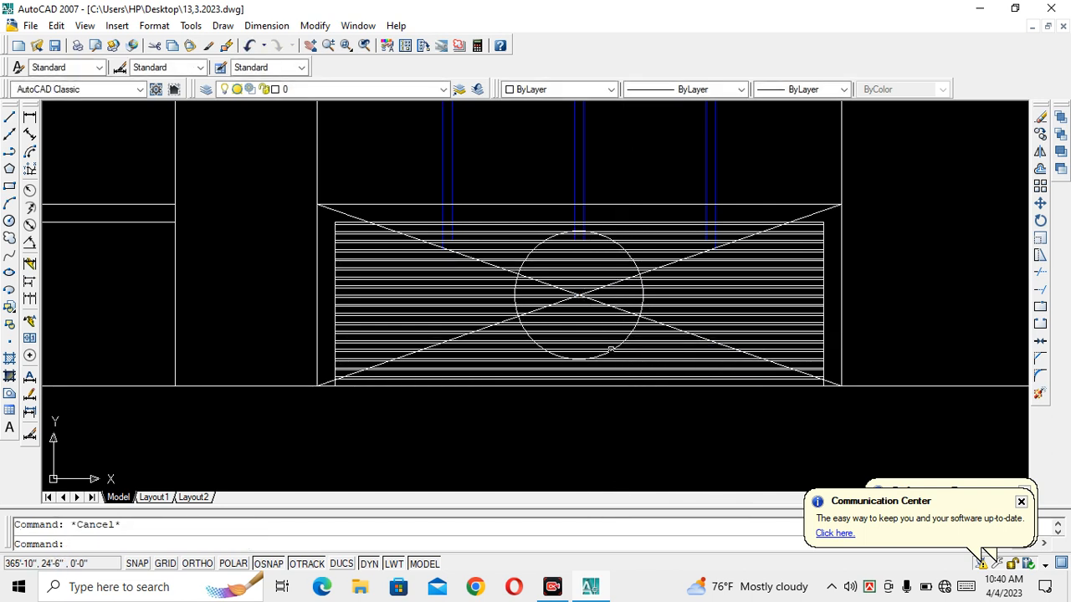
Step: Erase the two diagonal construction lines across the panel and save the drawing
click(687, 332)
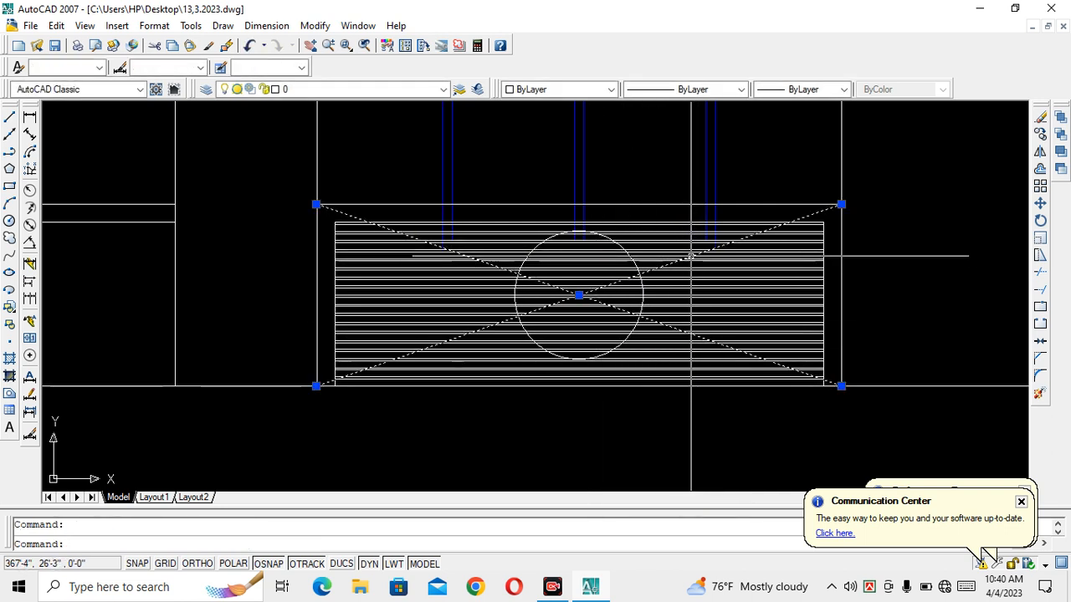
text(e)
key(Return)
key(ctrl+s)
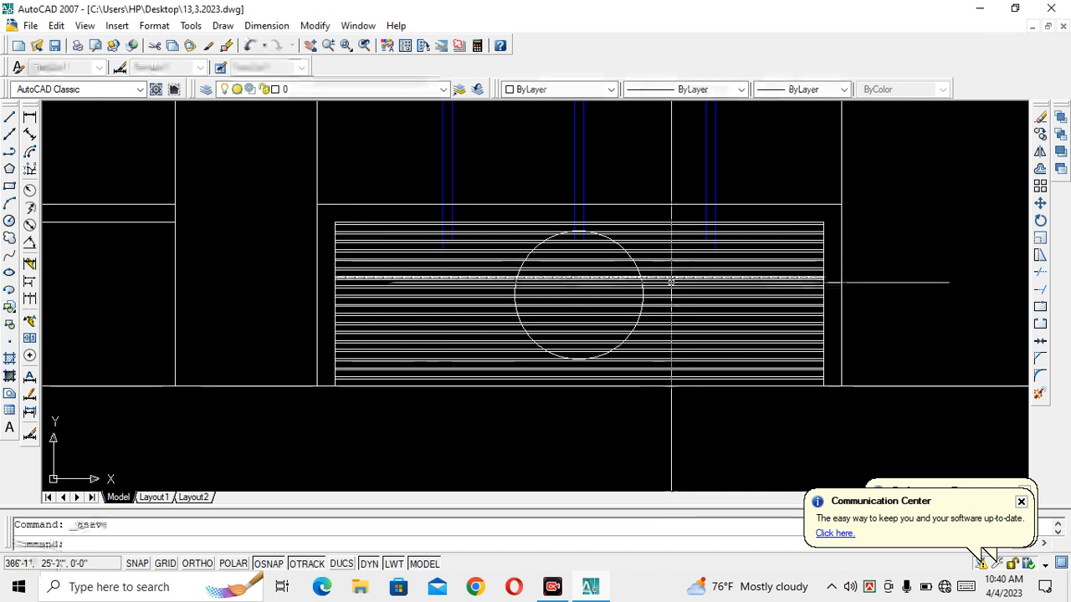
Step: Trim away the slat lines inside the circle, using all objects as cutting edges
text(tr)
key(Return)
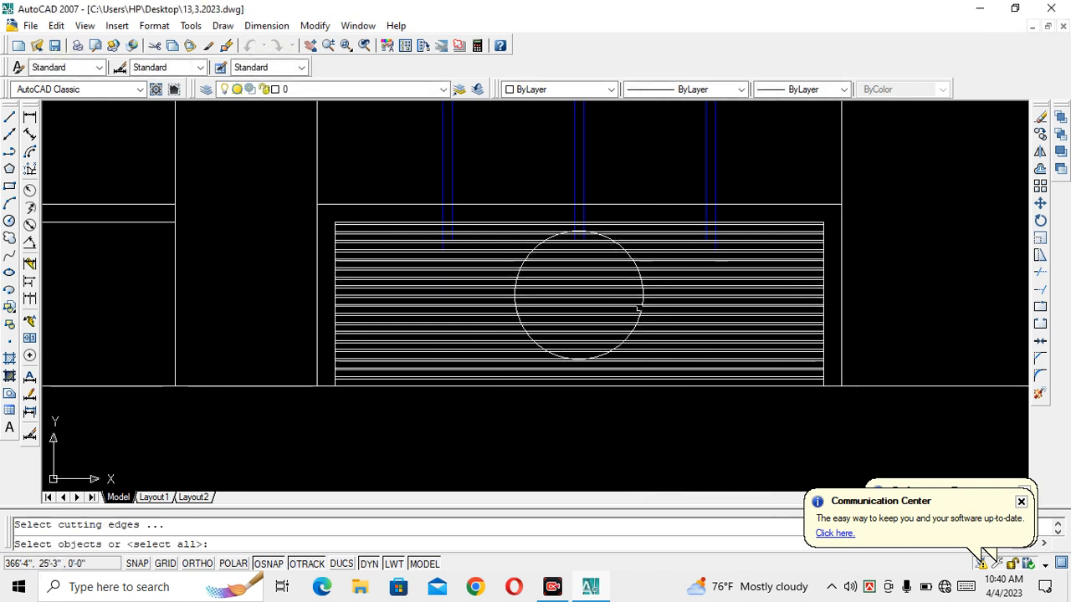
key(Return)
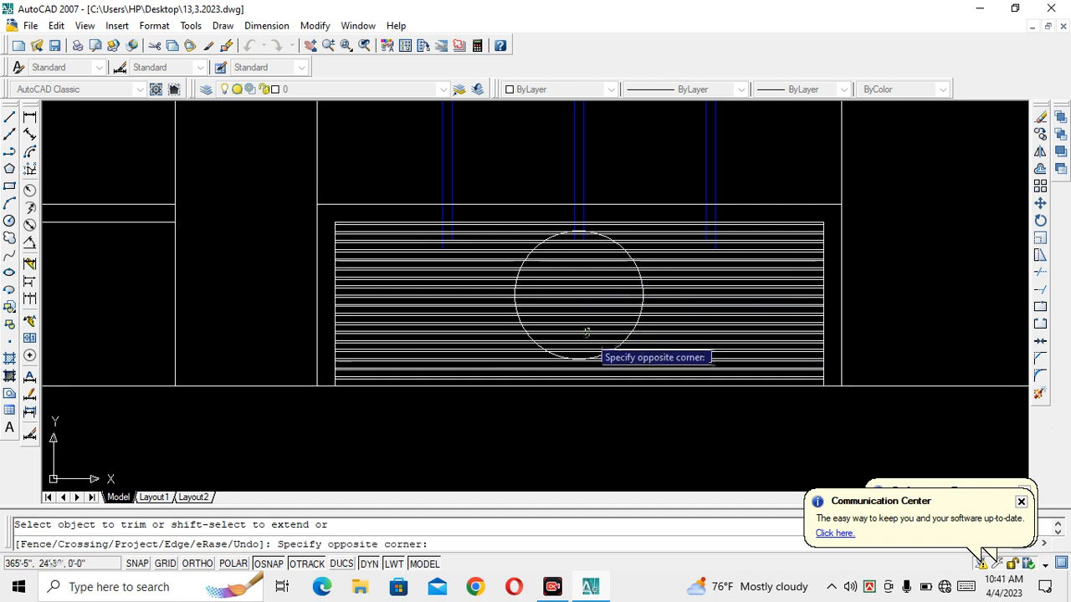
click(600, 336)
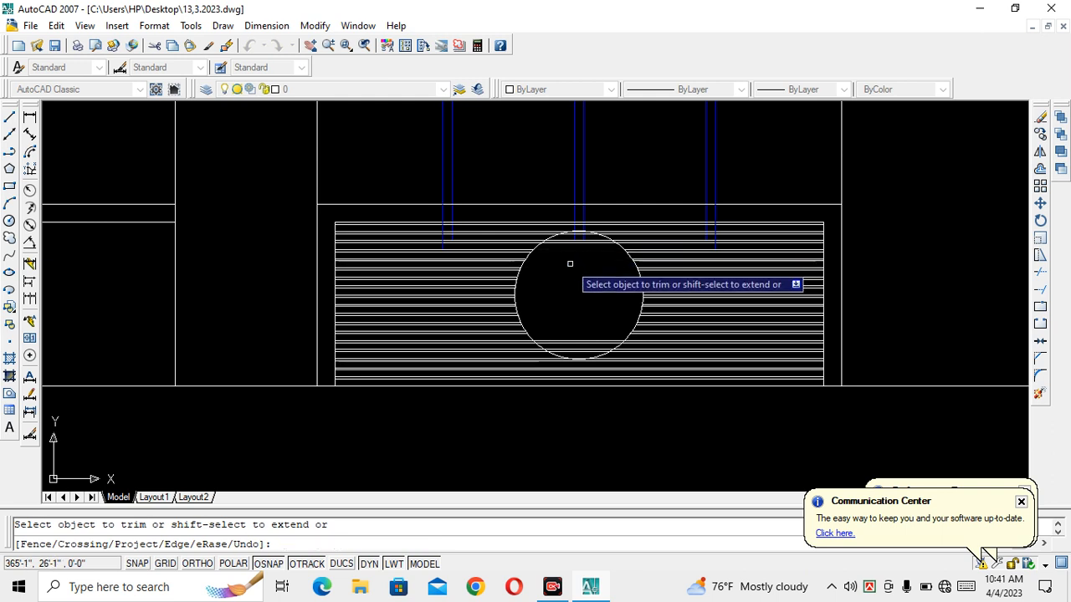
click(583, 358)
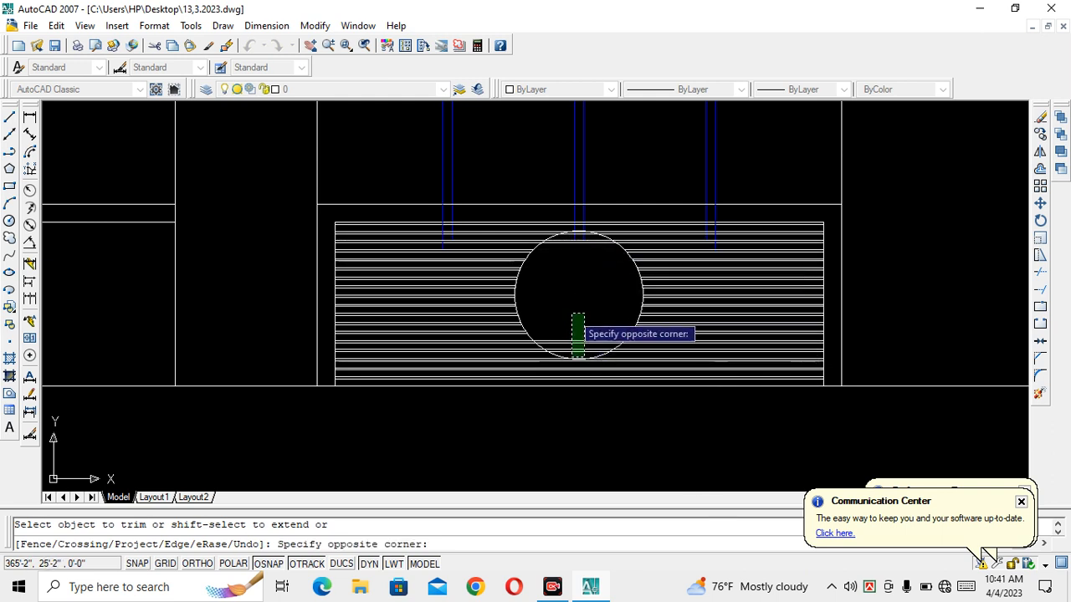
click(573, 262)
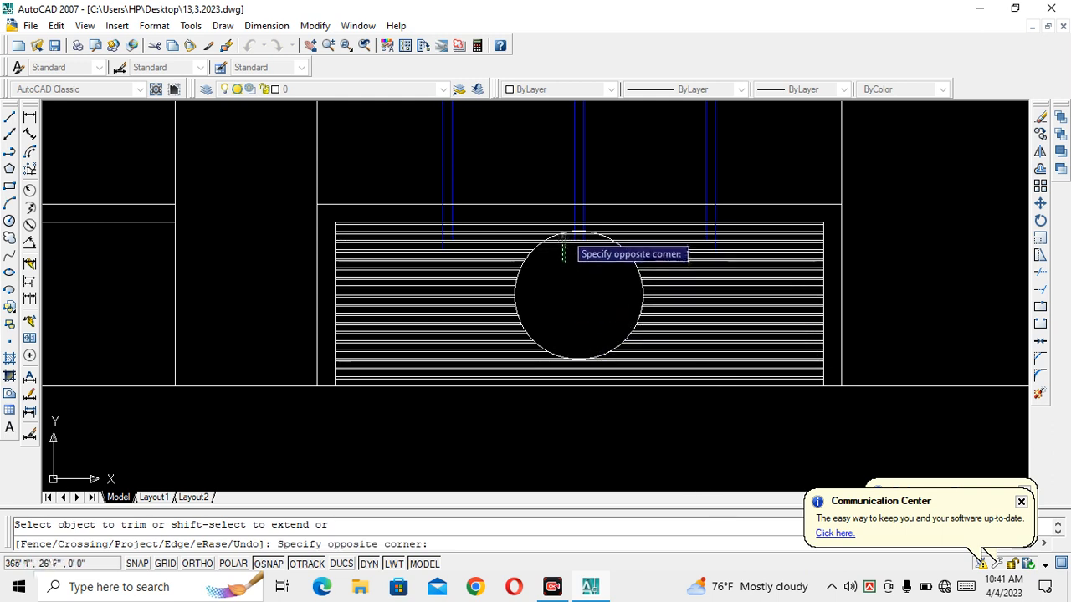
click(565, 236)
Step: Trim the remaining slat line segments in the upper part of the circle, keeping the circle outline intact
scroll(580, 237, up, 5)
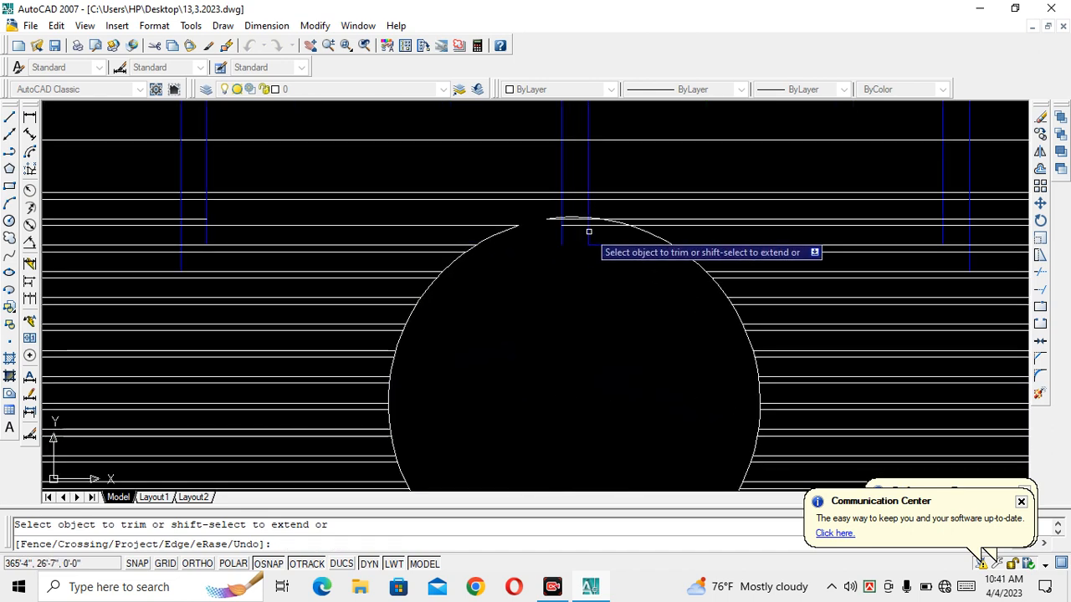
scroll(588, 234, down, 5)
scroll(577, 265, up, 10)
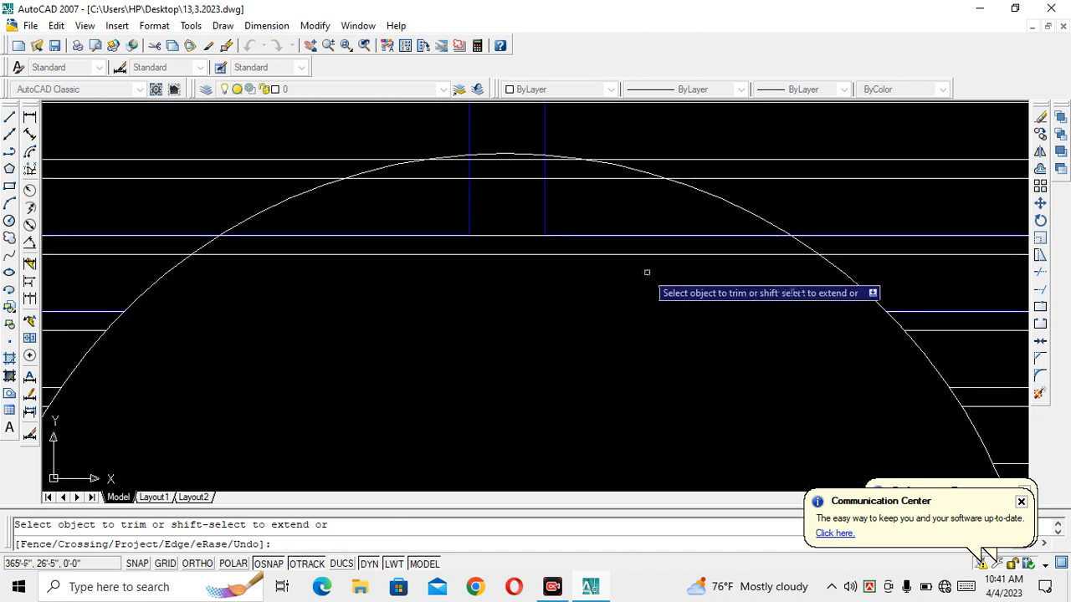
click(647, 271)
click(637, 242)
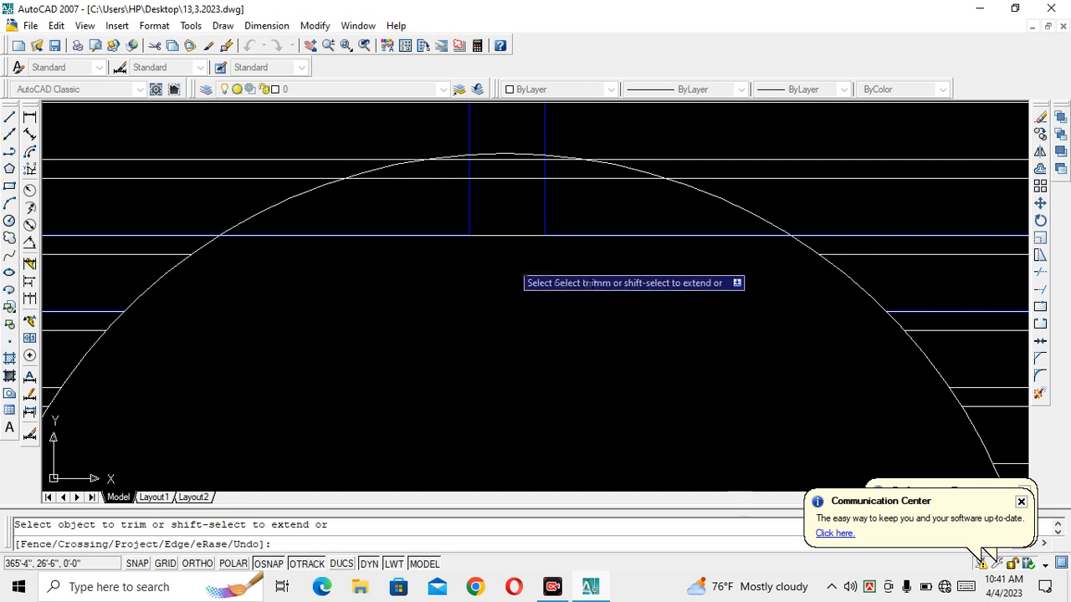
click(431, 253)
click(421, 232)
scroll(601, 254, down, 8)
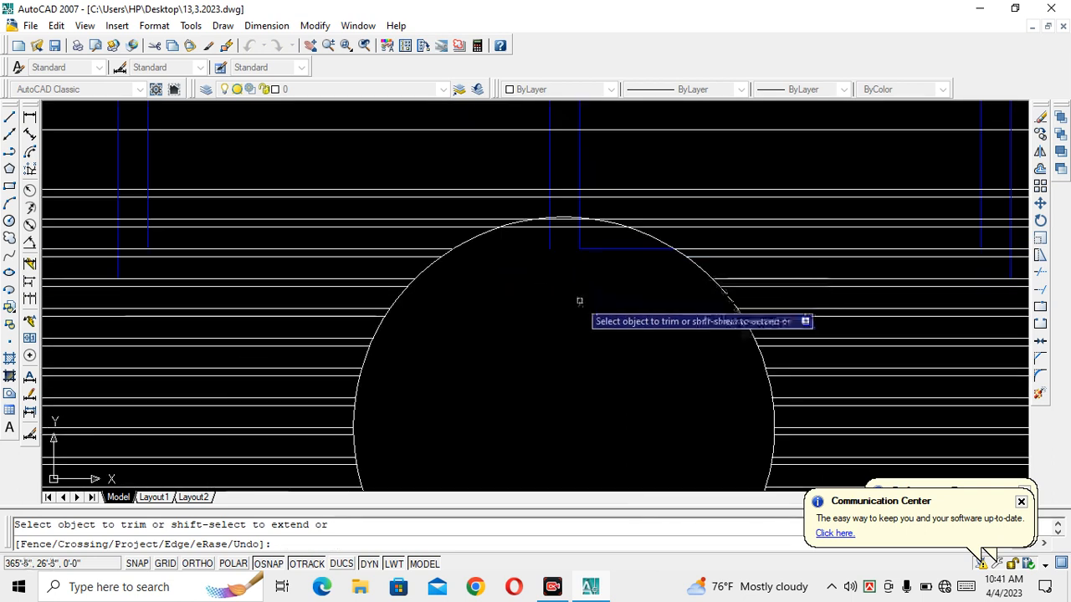
Step: Trim the last short slat segments just under the circle's crown and save the drawing
scroll(571, 318, up, 3)
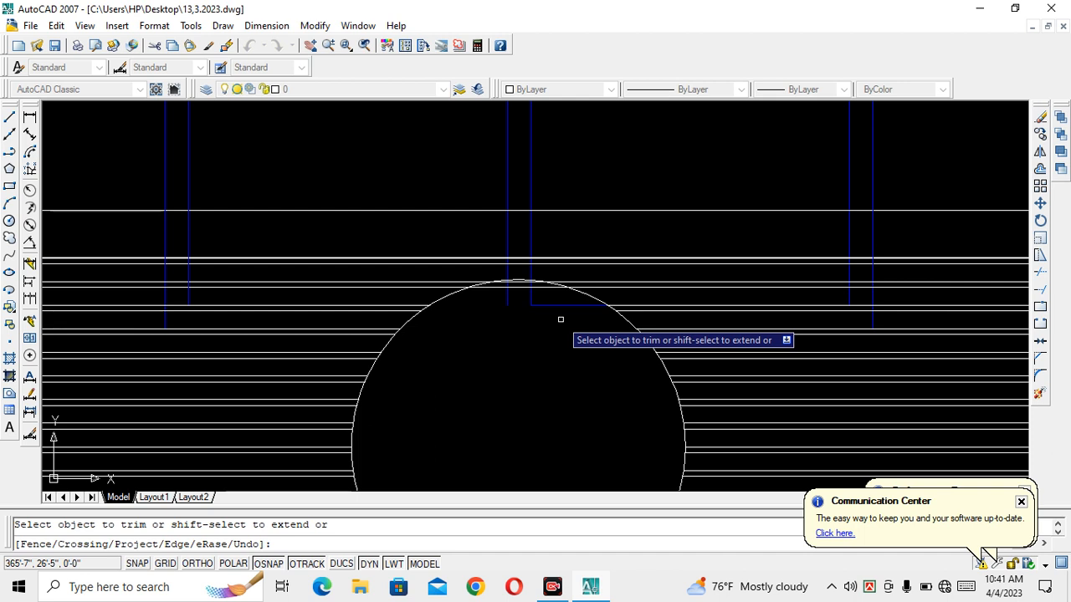
scroll(560, 319, up, 5)
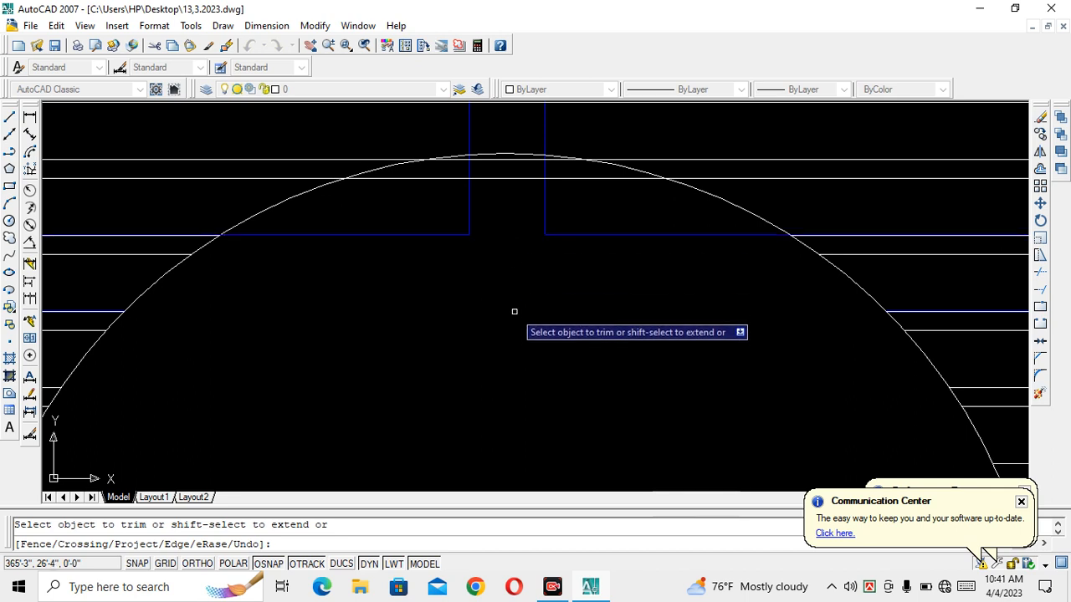
scroll(513, 320, down, 8)
scroll(507, 335, up, 8)
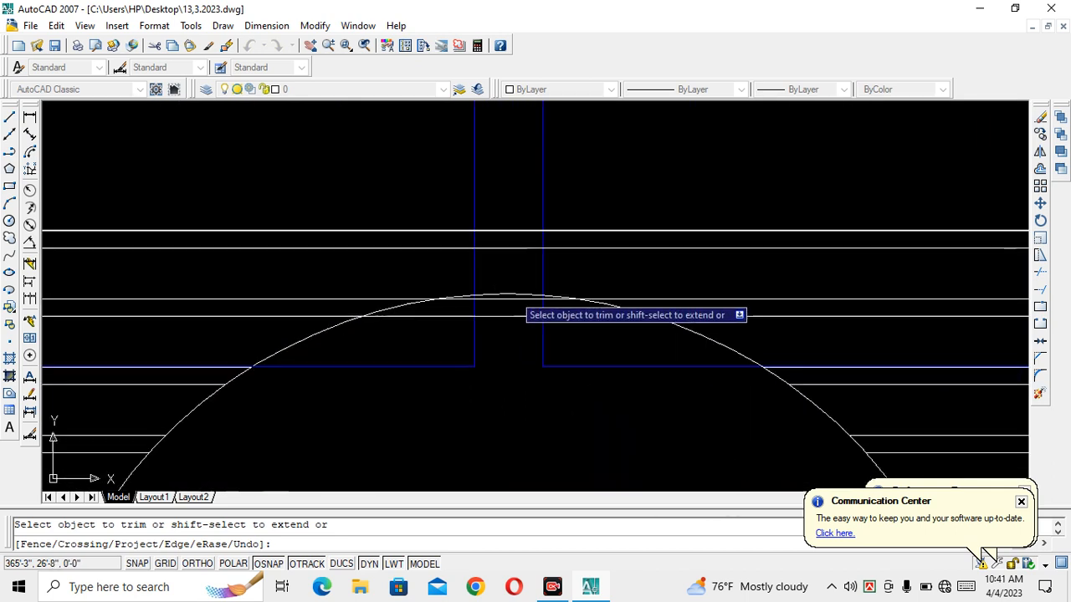
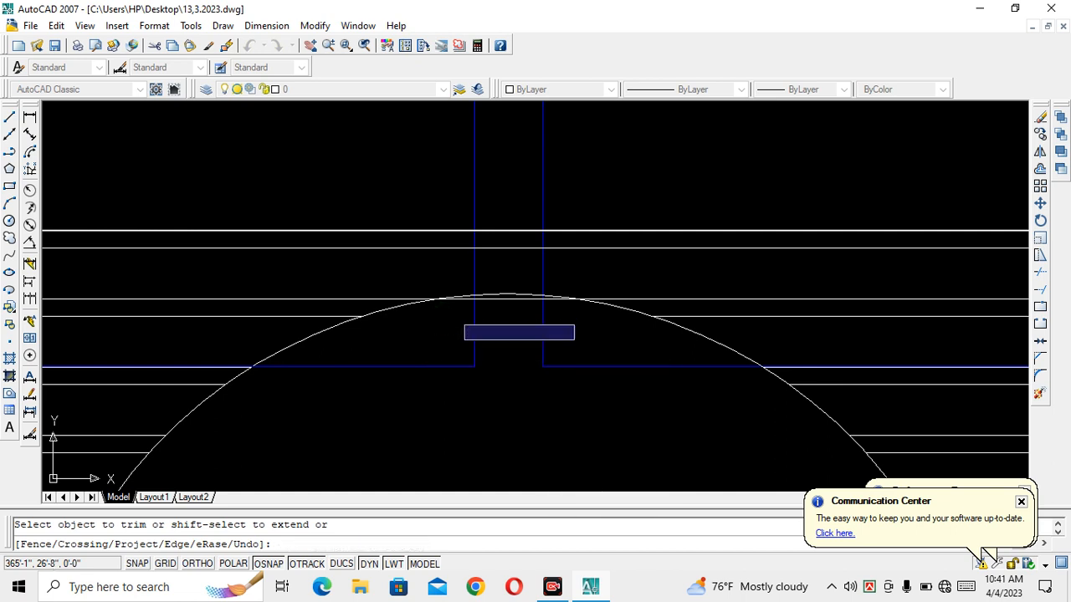
scroll(526, 347, up, 5)
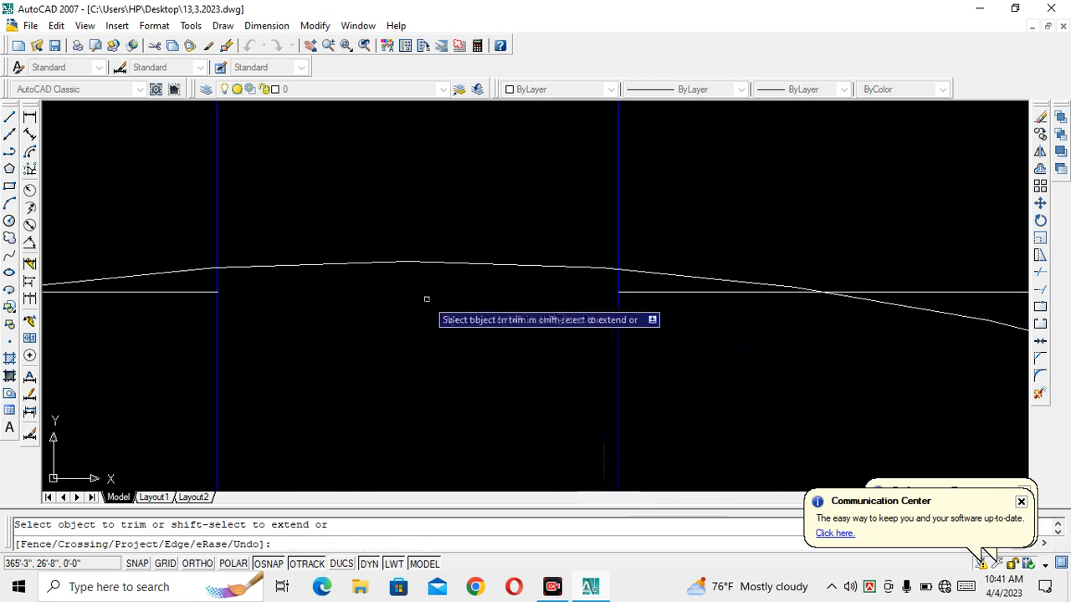
click(159, 291)
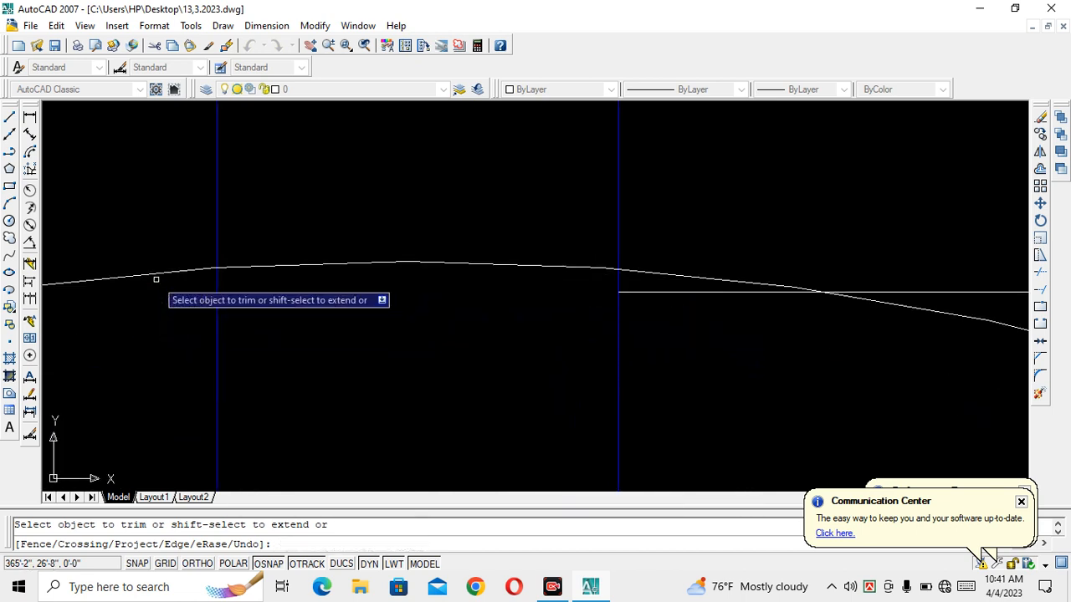
scroll(669, 280, down, 6)
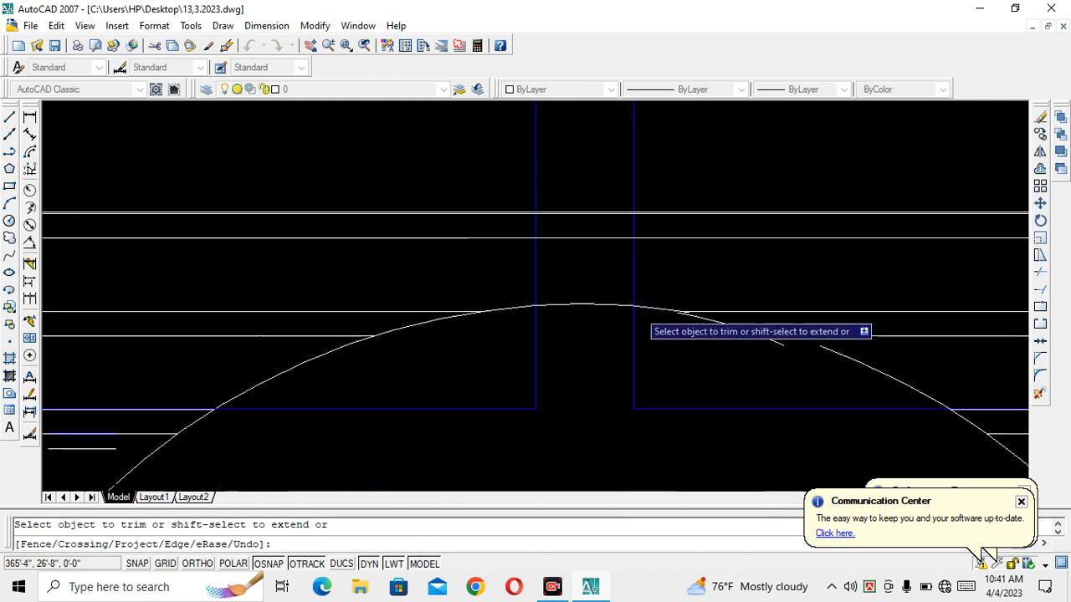
scroll(626, 315, down, 3)
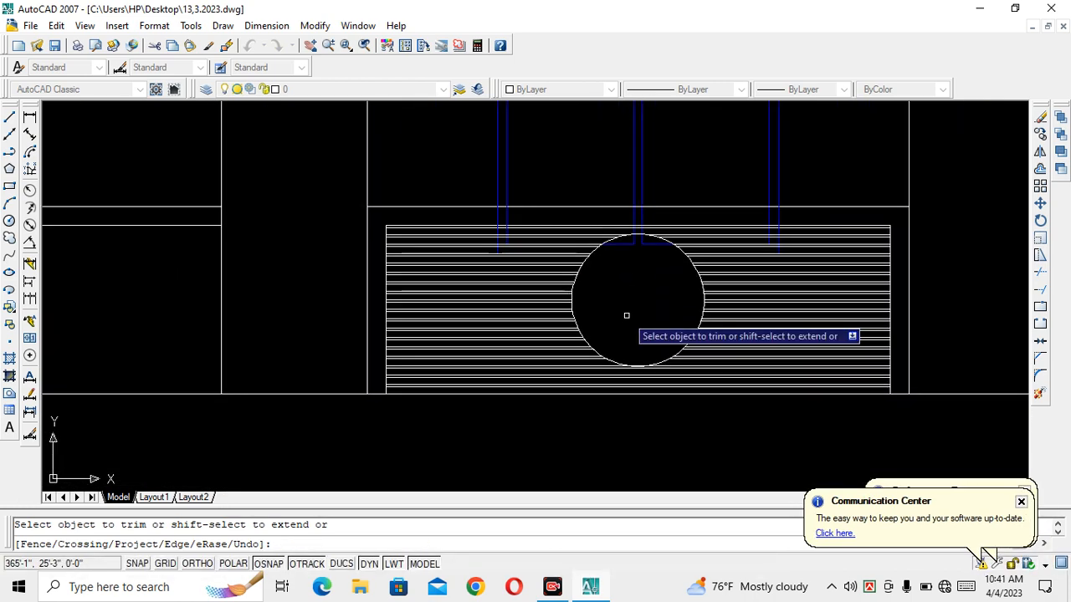
key(ctrl+s)
Step: Draw a horizontal line about 9'-7" long at the window's head level, spanning between the vertical wall lines on both sides, with Ortho on
scroll(626, 313, down, 5)
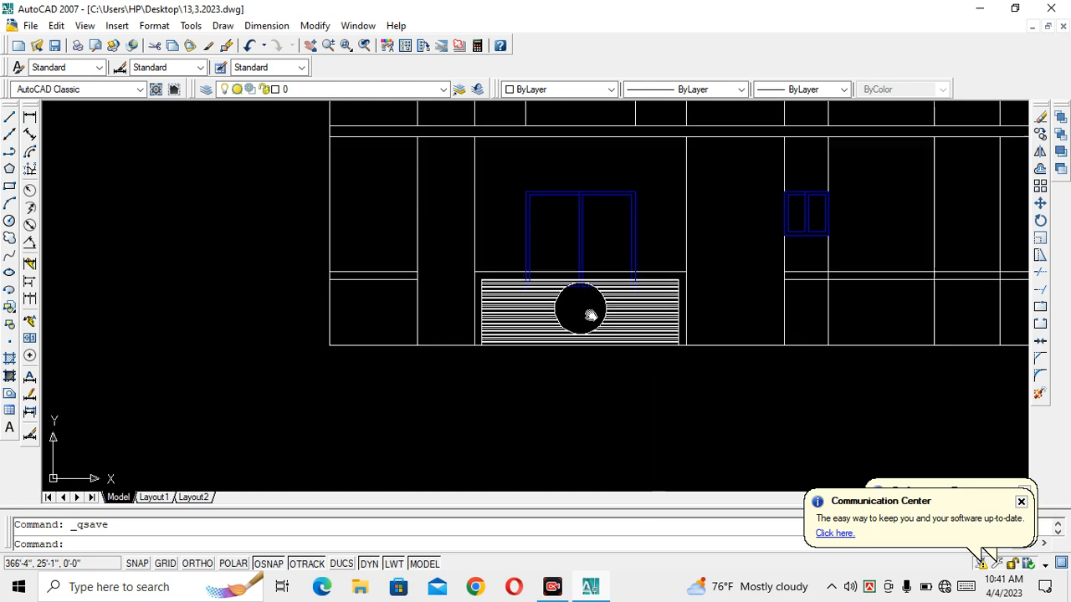
scroll(570, 311, up, 5)
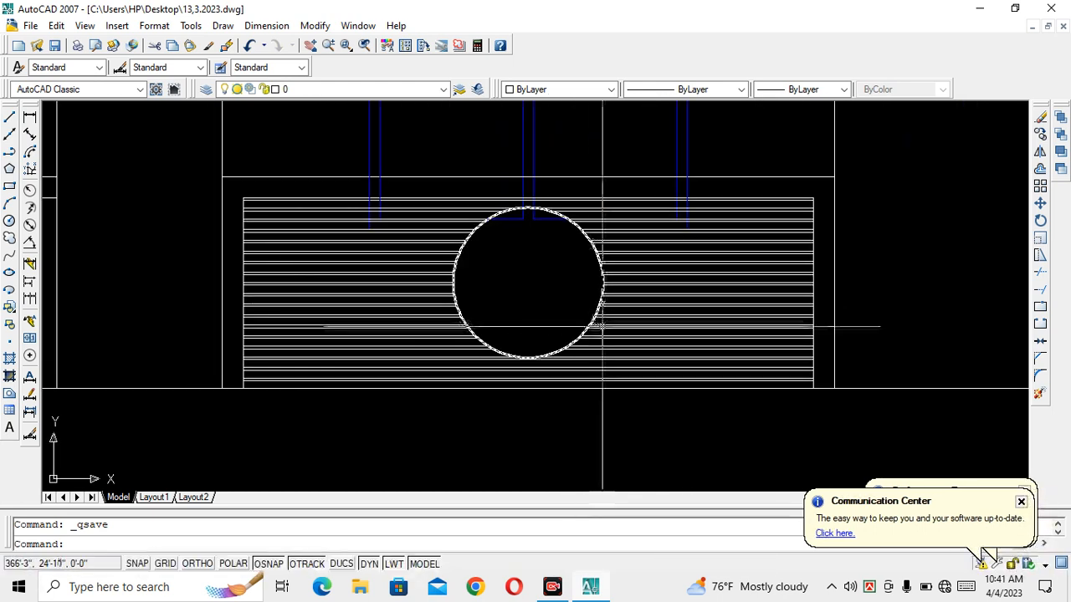
scroll(527, 285, down, 2)
scroll(528, 285, down, 2)
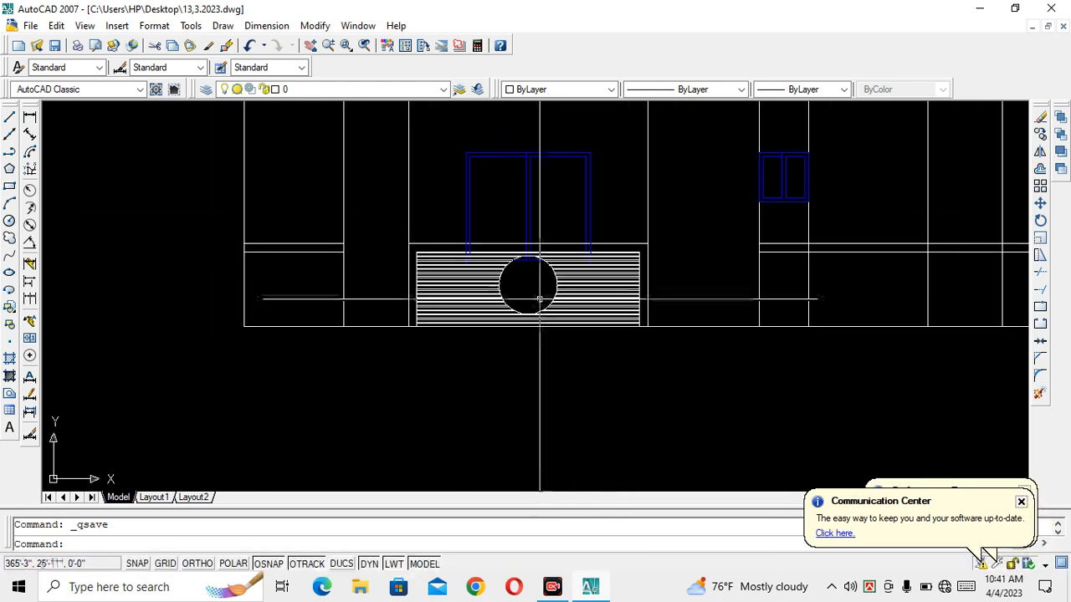
middle_drag(540, 298, 500, 327)
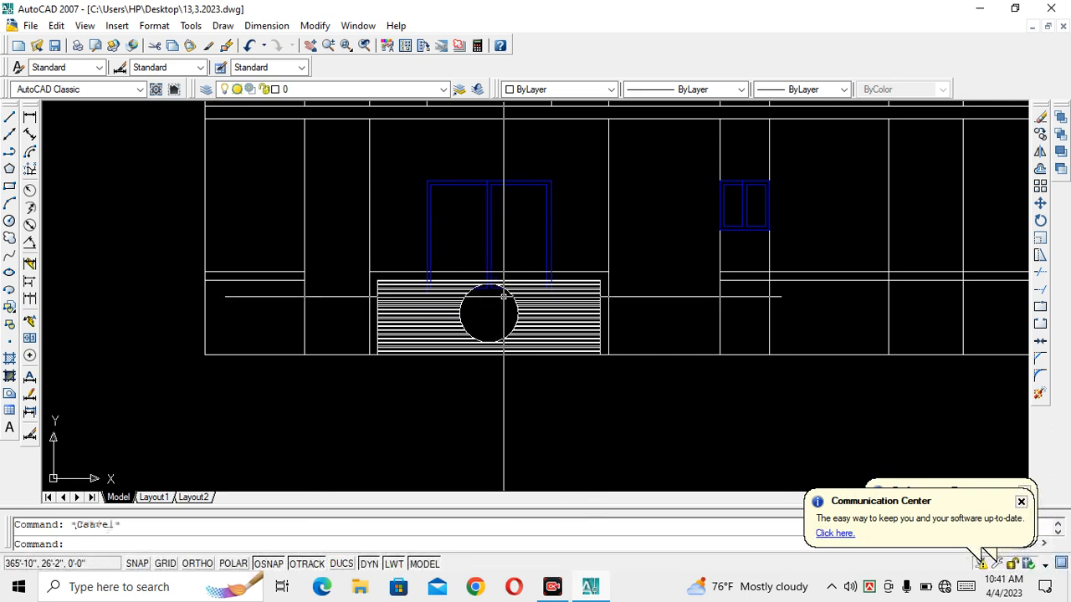
middle_drag(519, 205, 499, 260)
scroll(487, 244, up, 2)
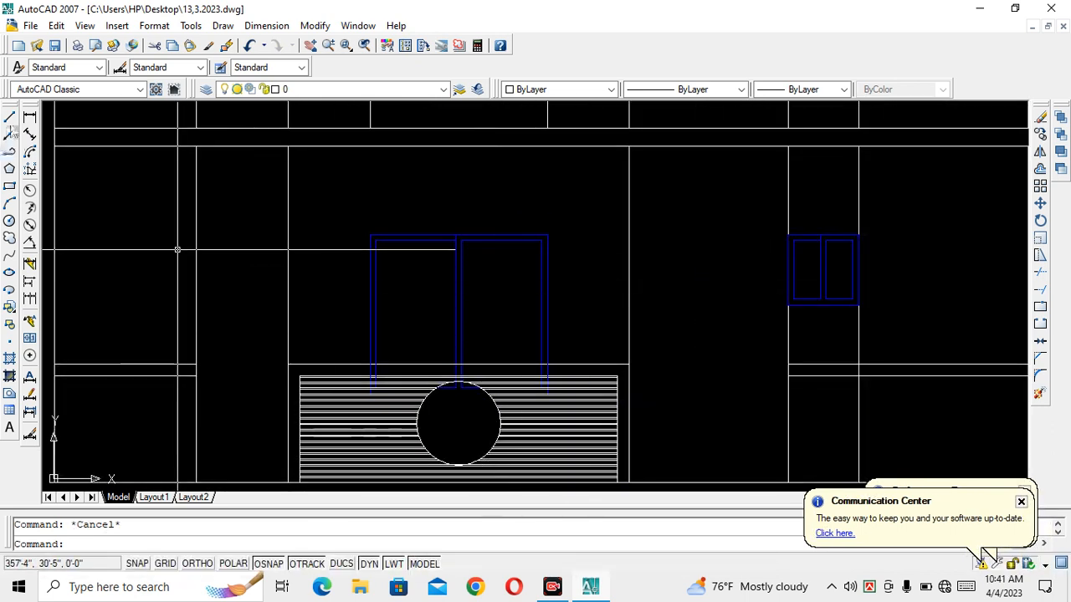
click(10, 117)
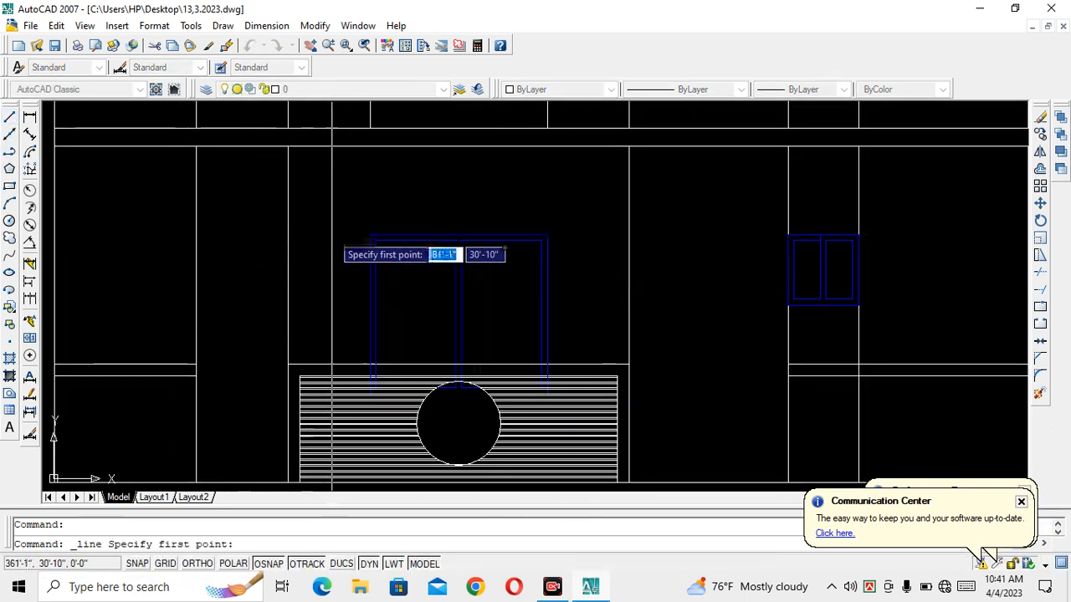
click(287, 235)
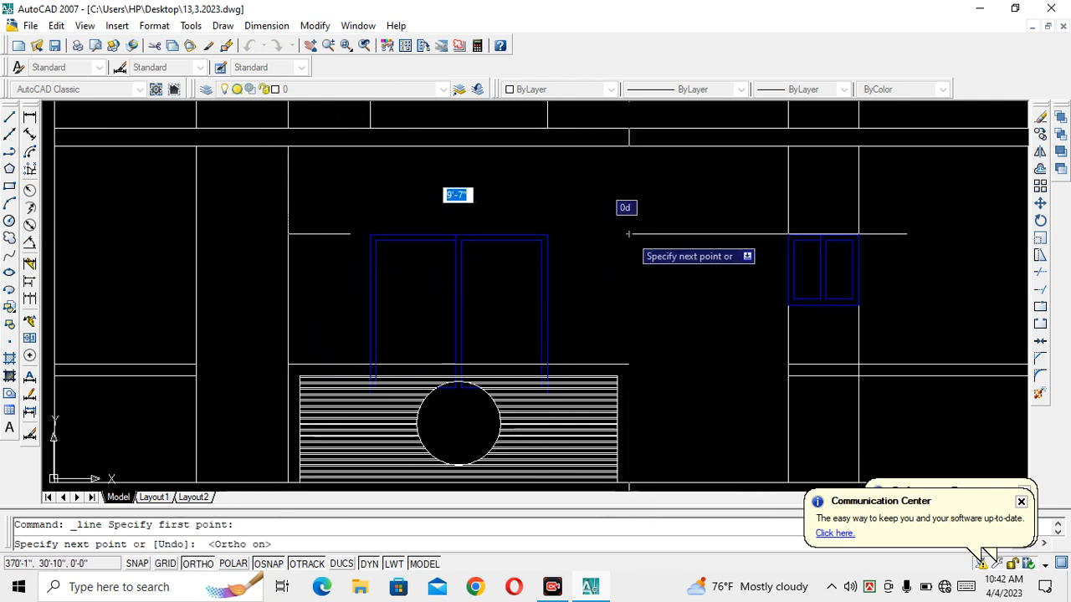
click(628, 234)
key(Return)
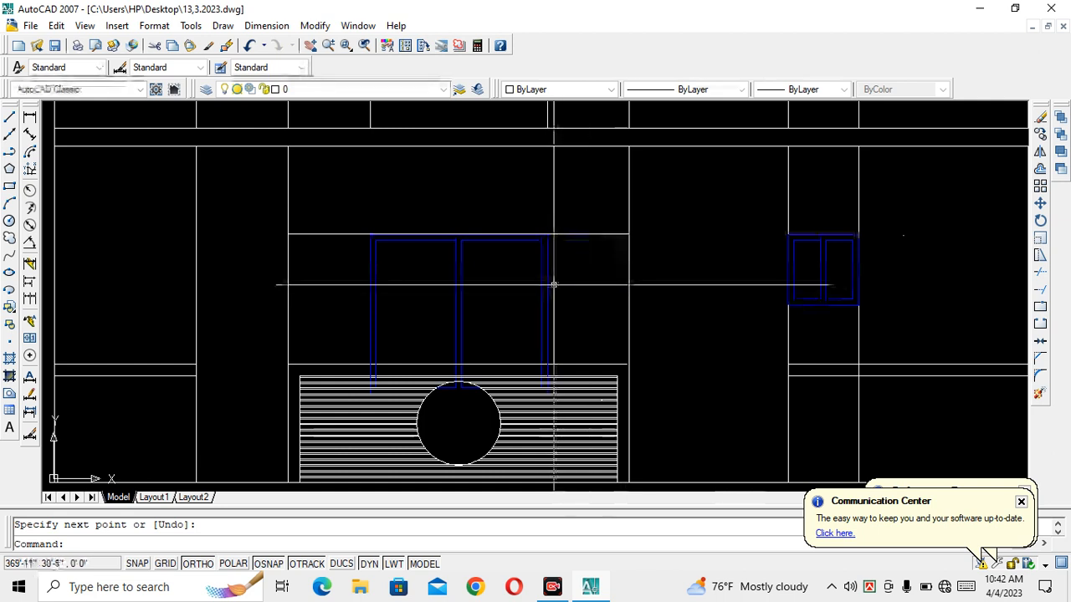
key(Return)
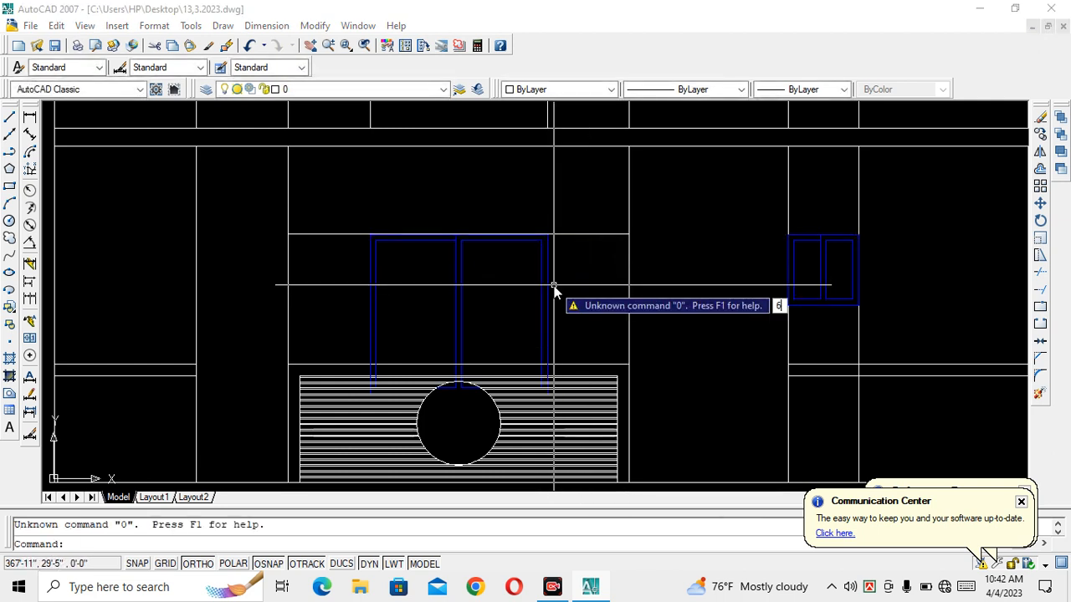
key(Return)
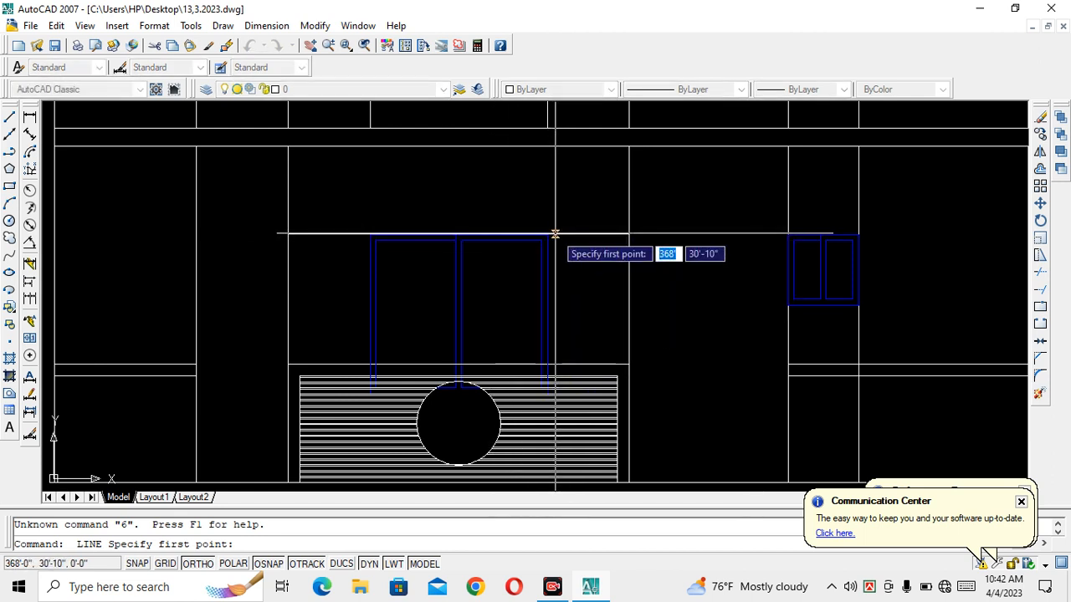
key(Escape)
Step: Offset the horizontal line at the window's head upward by 6"
click(555, 235)
text(o)
key(Return)
text(6)
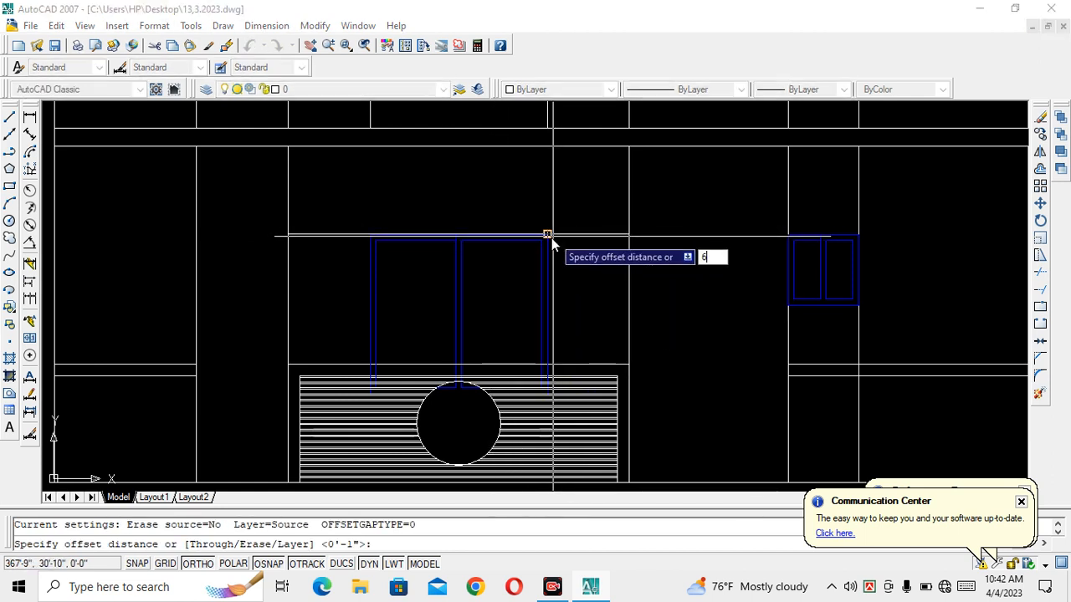
key(Return)
click(552, 235)
click(555, 203)
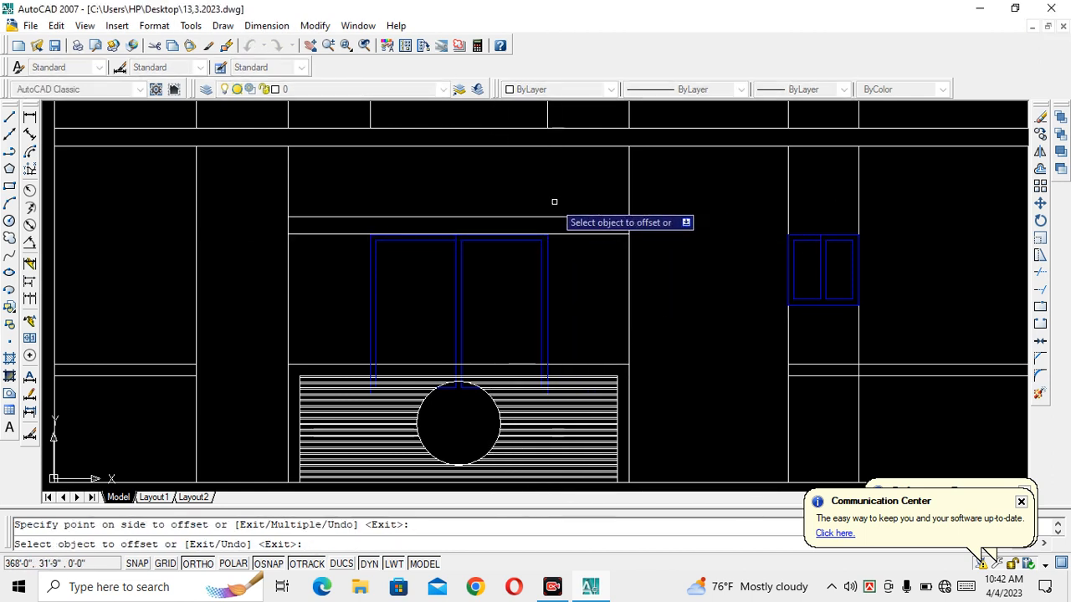
key(Return)
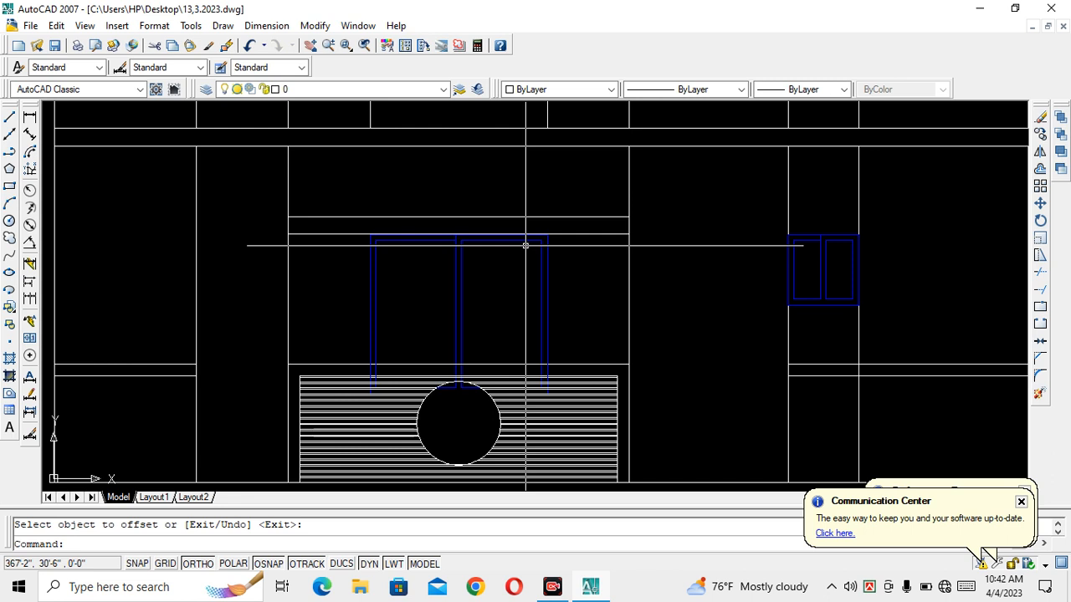
Step: Draw two 6" vertical lines across the band, rising from the large left window's upper-left and upper-right corners
scroll(450, 235, up, 3)
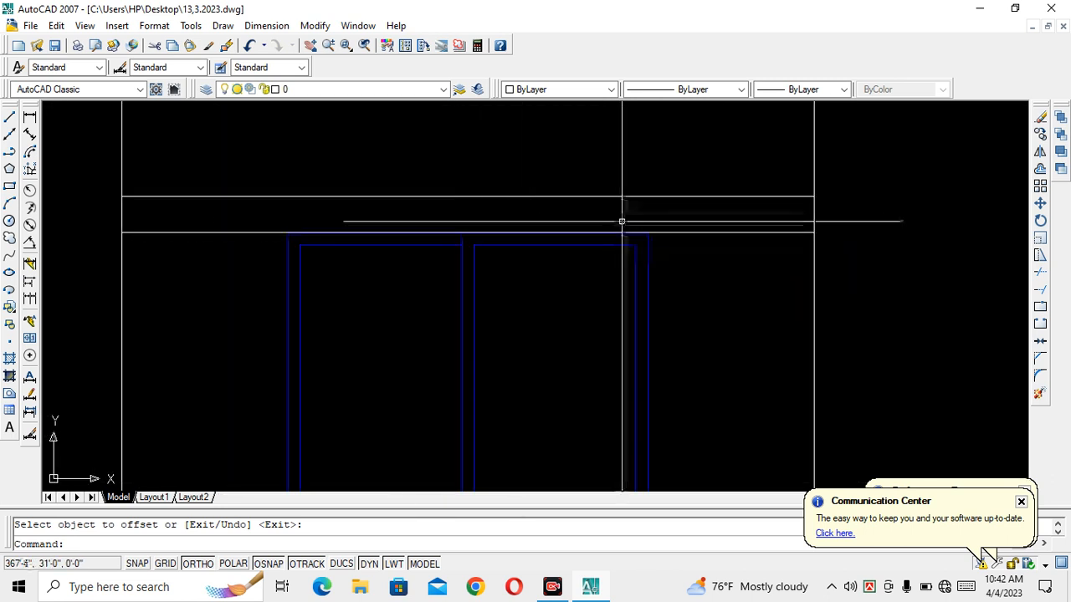
scroll(621, 222, down, 2)
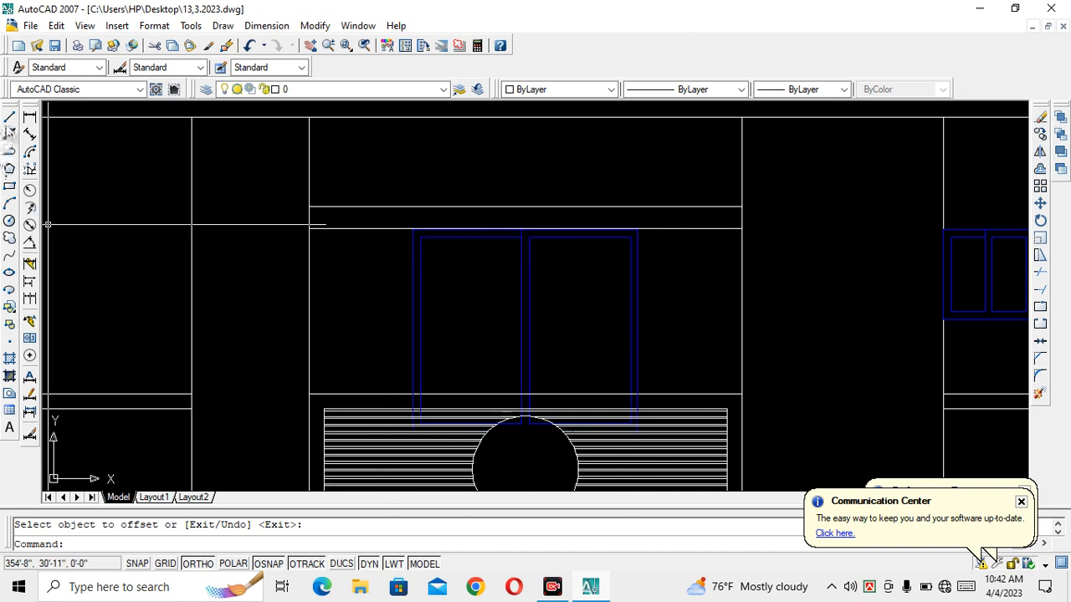
click(9, 119)
click(414, 229)
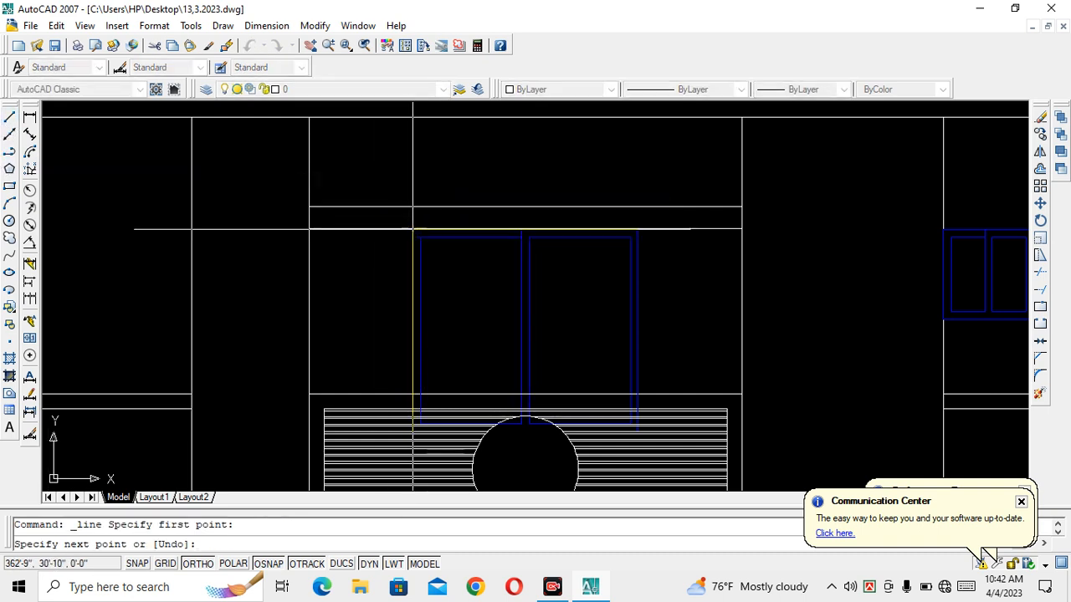
key(Return)
key(Return)
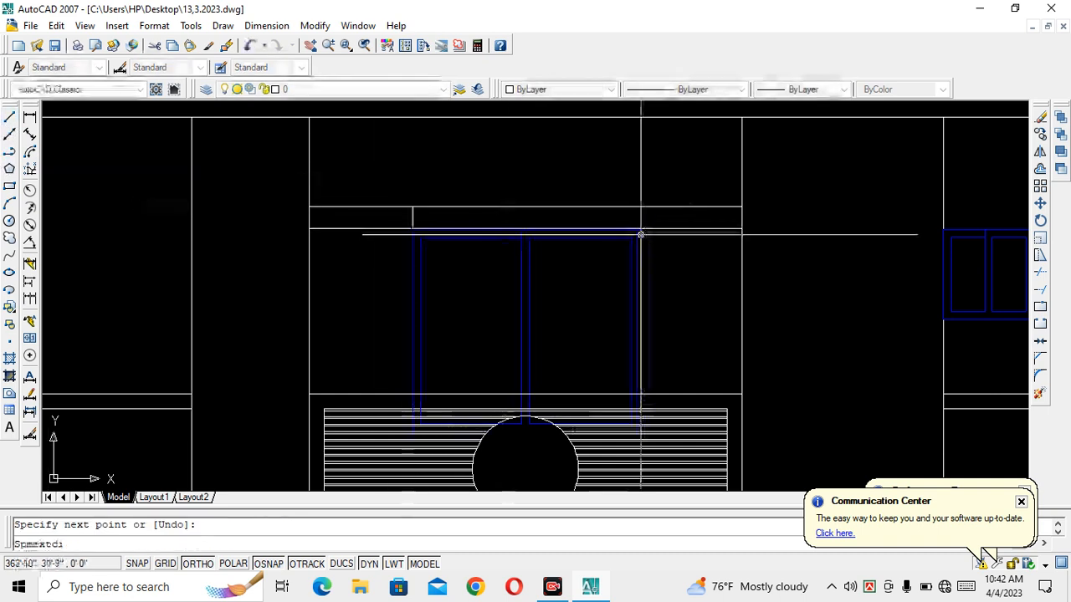
click(636, 230)
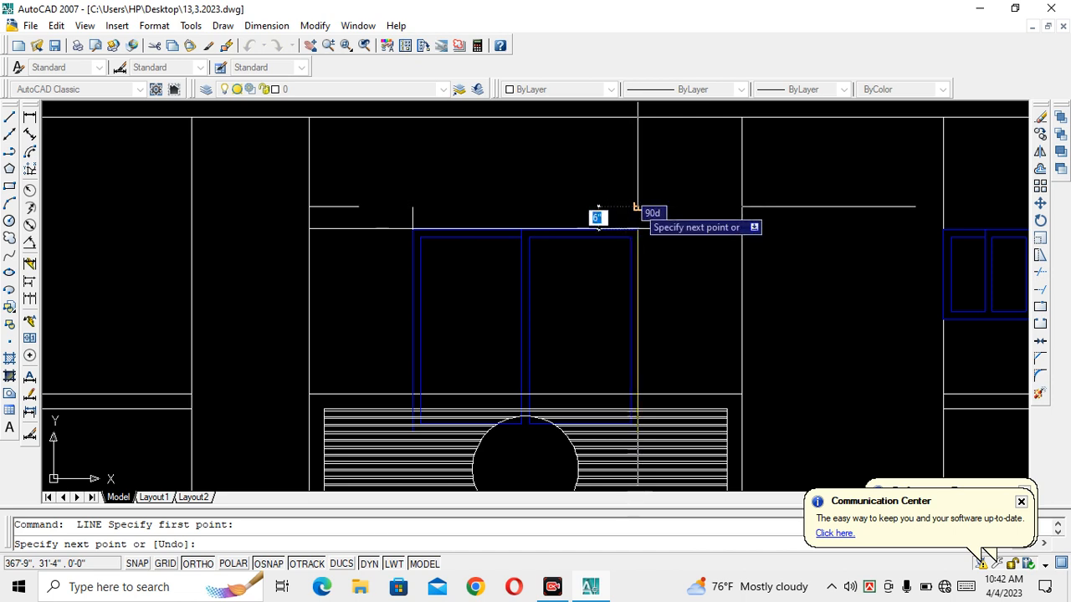
key(Return)
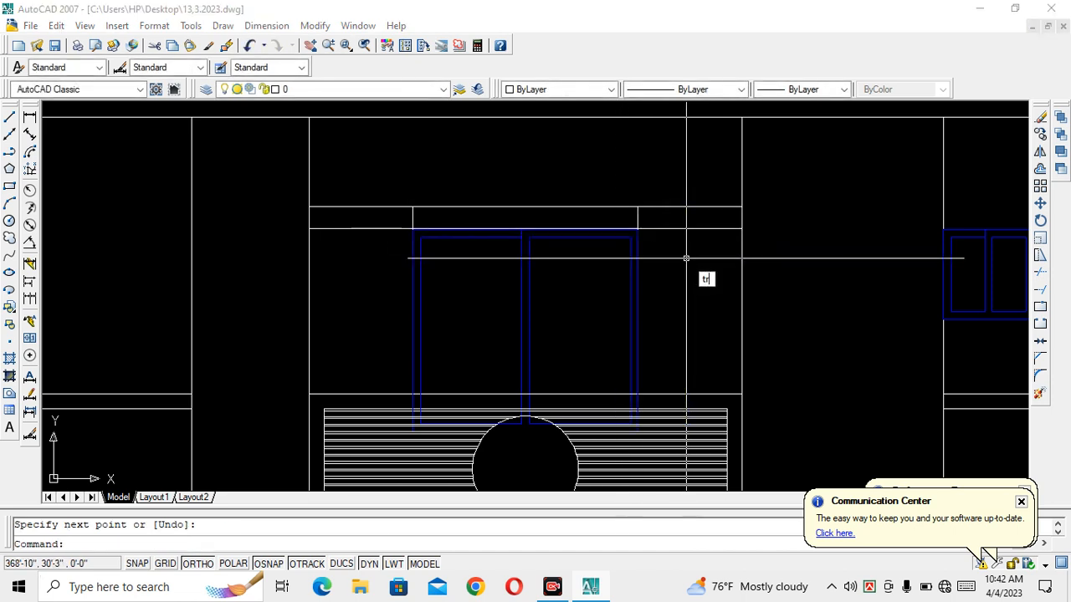
Step: Trim the band's horizontal lines beyond both verticals so the band spans only the width of the window above the slatted panel
key(Return)
key(Return)
click(708, 264)
click(691, 173)
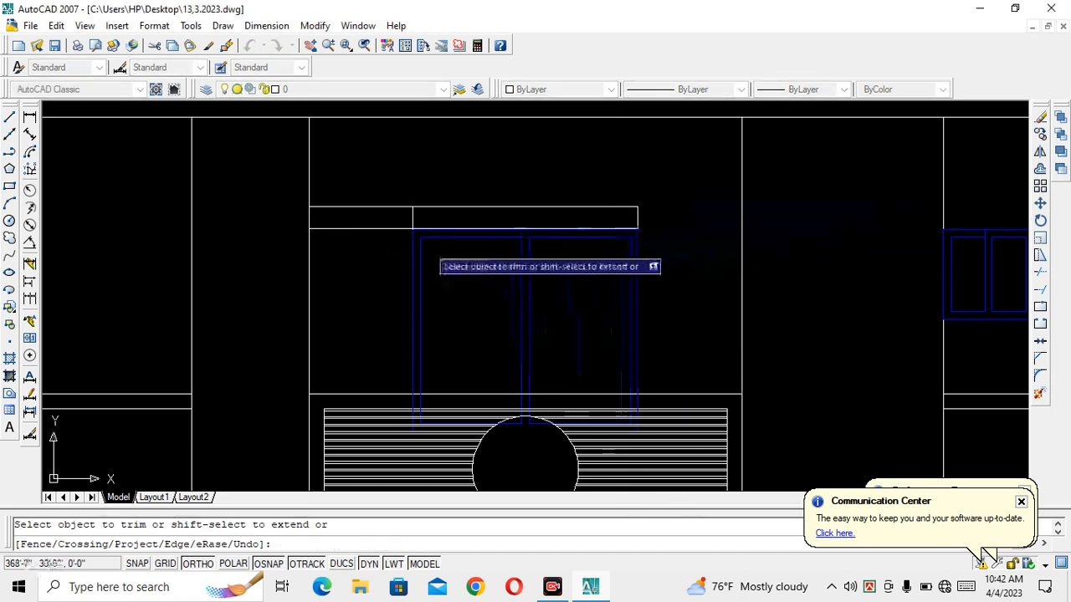
key(Escape)
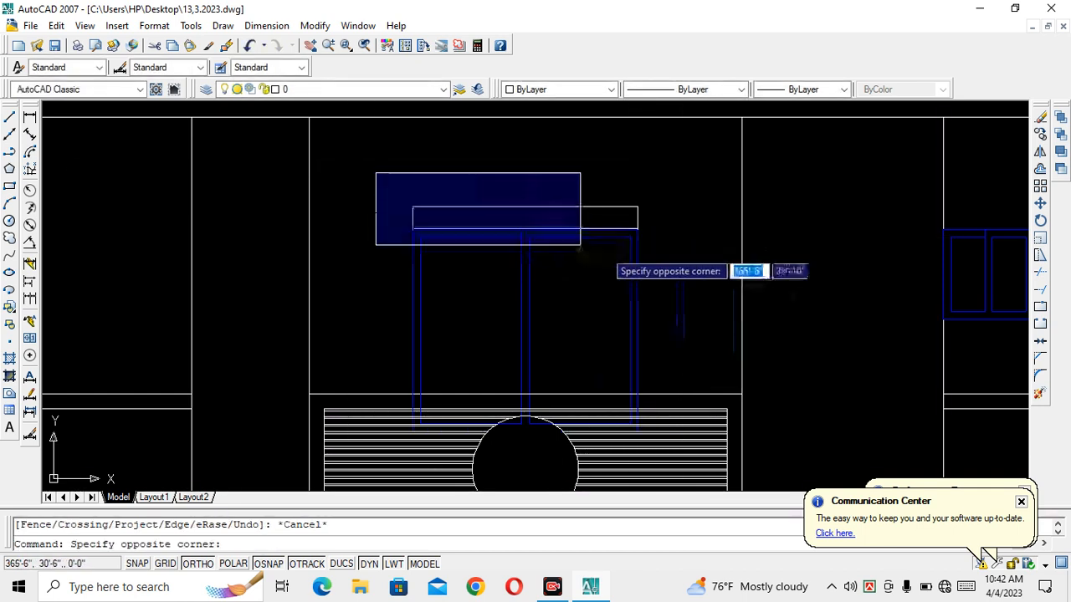
Step: Copy the four-line band rectangle from its lower-right corner onto the upper-right corner of the other large window
click(691, 251)
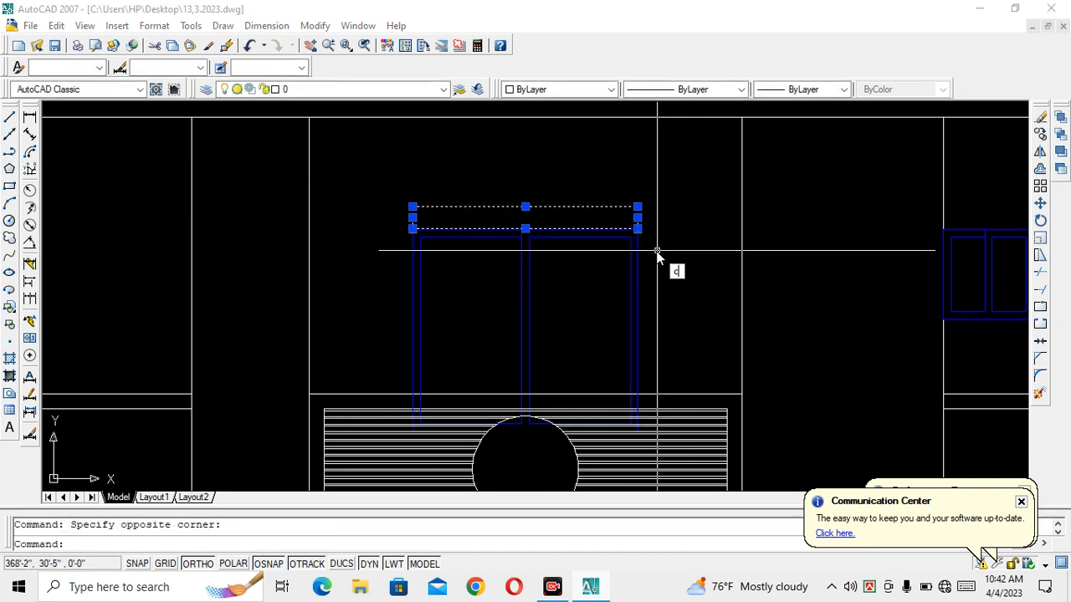
text(co)
key(Return)
click(637, 229)
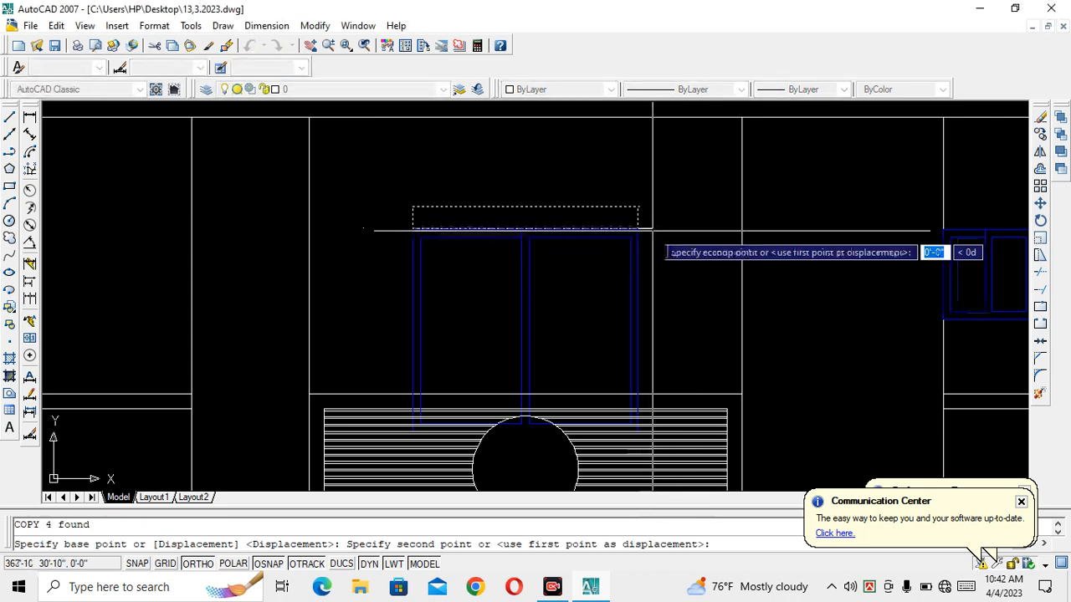
scroll(689, 253, down, 5)
scroll(689, 253, up, 5)
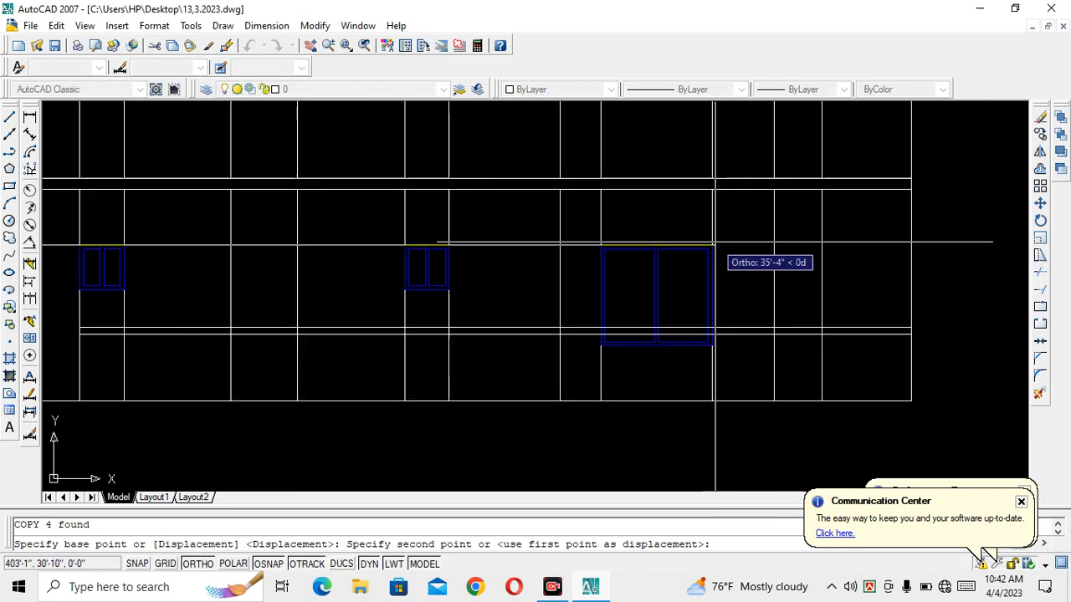
scroll(706, 251, up, 4)
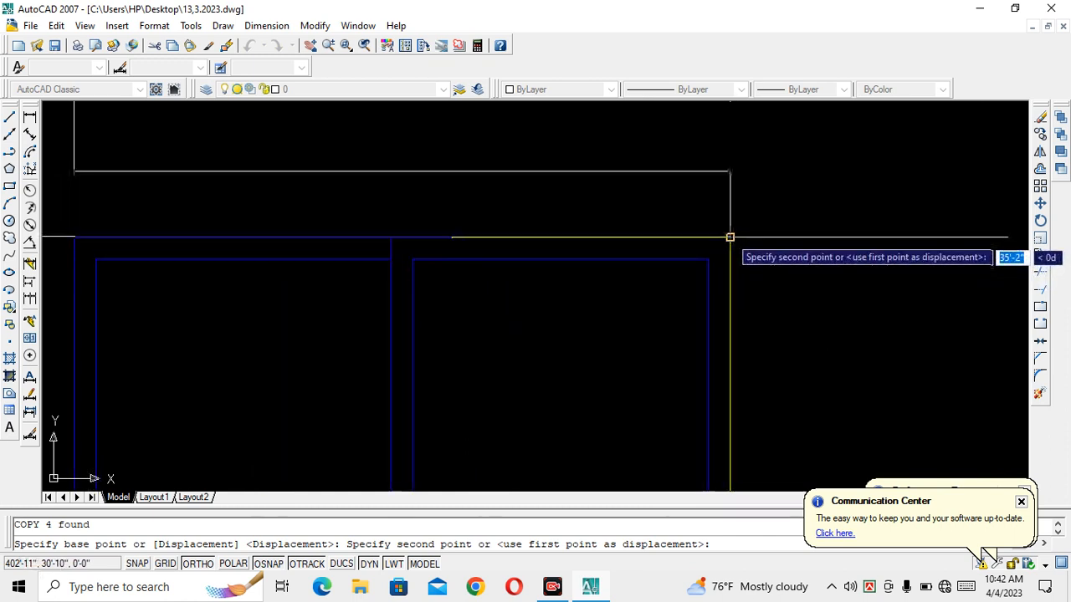
click(728, 238)
middle_drag(557, 263, 762, 263)
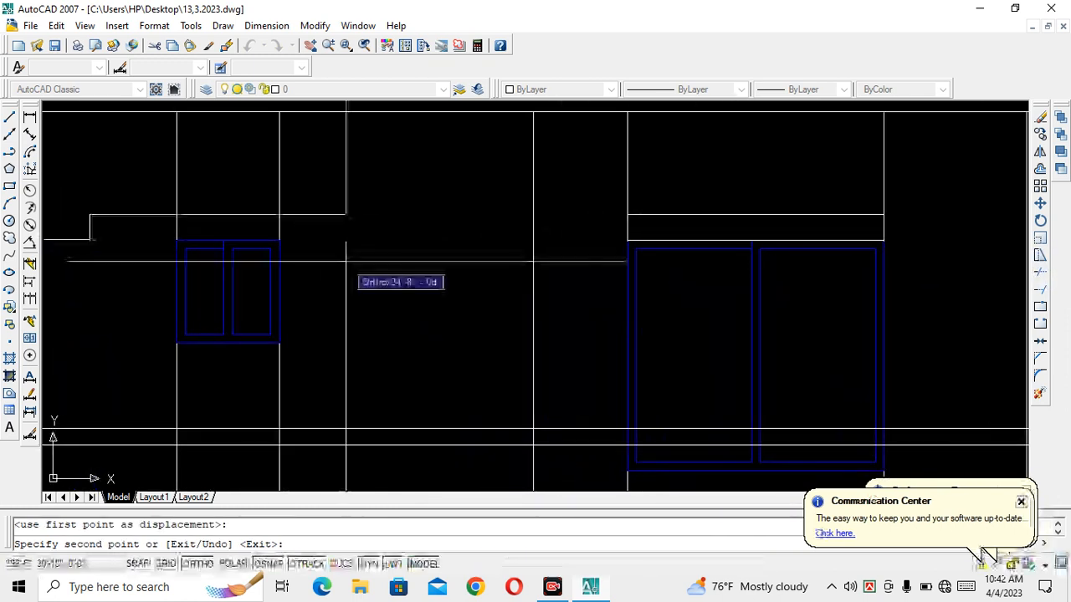
key(Escape)
Step: Draw a horizontal line along the head of the first small window, from its upper-left to its upper-right corner
scroll(346, 251, down, 3)
middle_drag(346, 251, 531, 241)
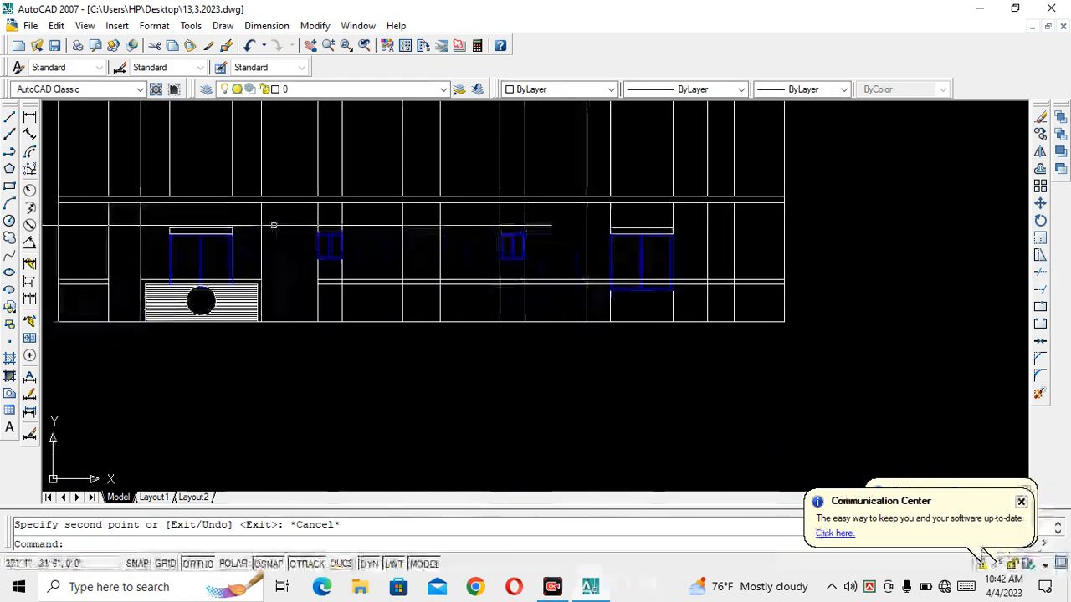
scroll(330, 235, up, 5)
scroll(339, 214, up, 3)
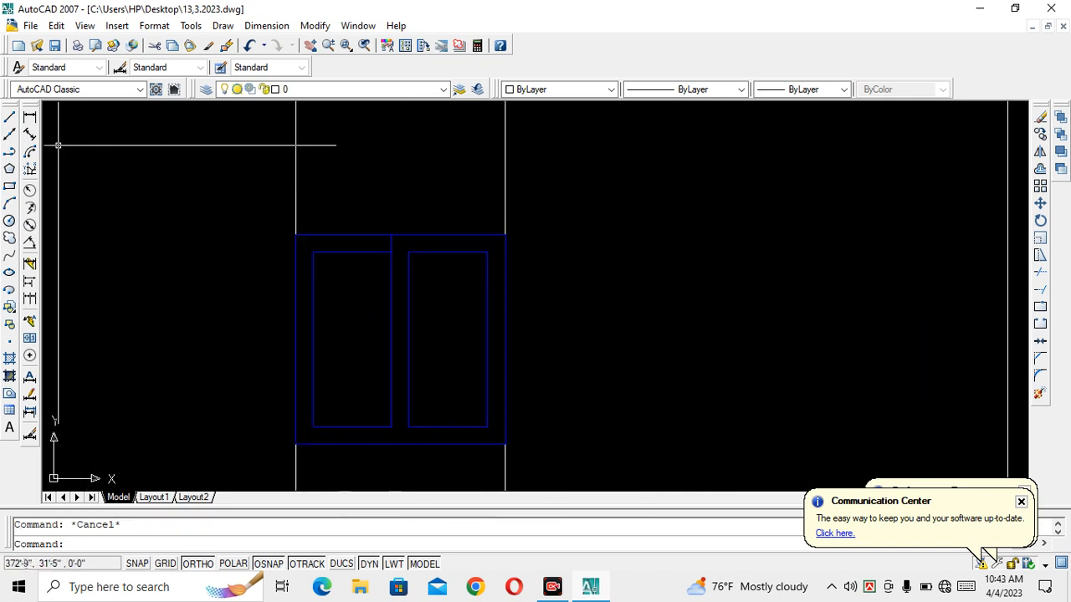
click(9, 117)
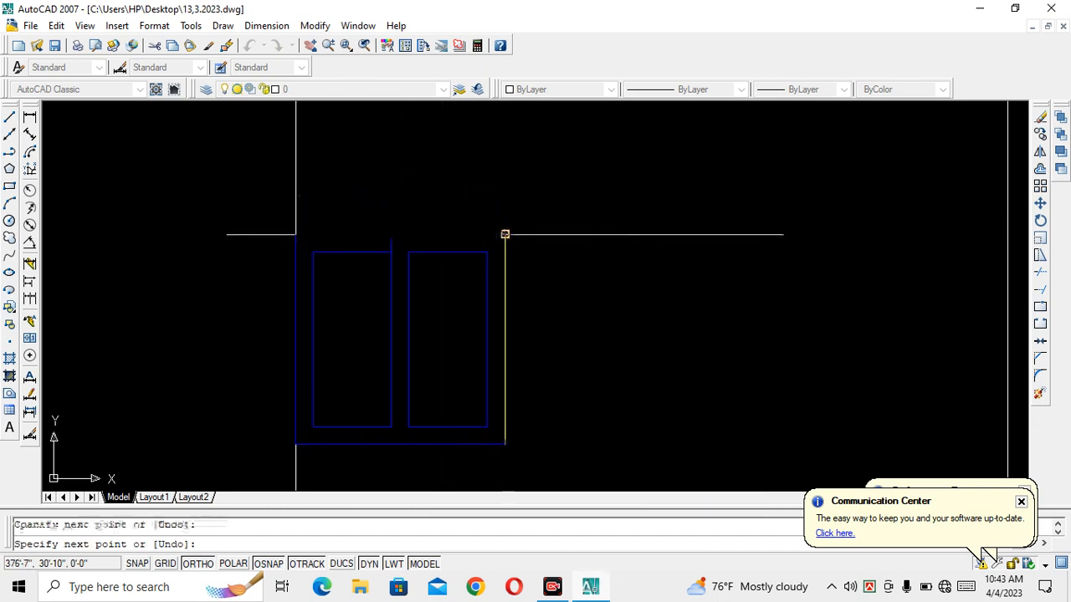
key(Escape)
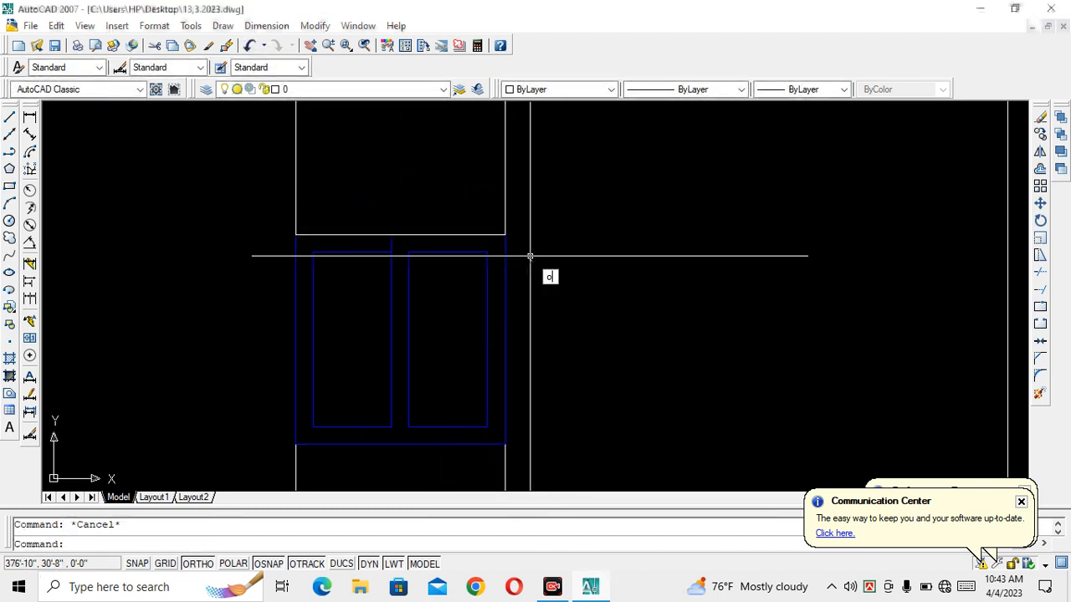
Step: Offset the line at the first small window's head upward by 6"
text(o)
key(Return)
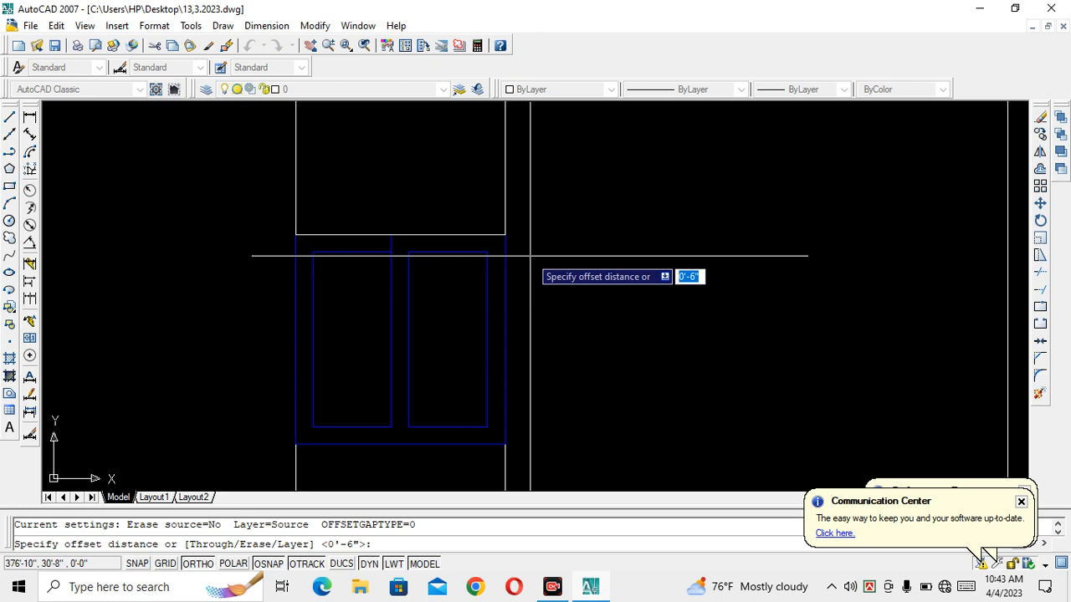
key(Return)
click(452, 234)
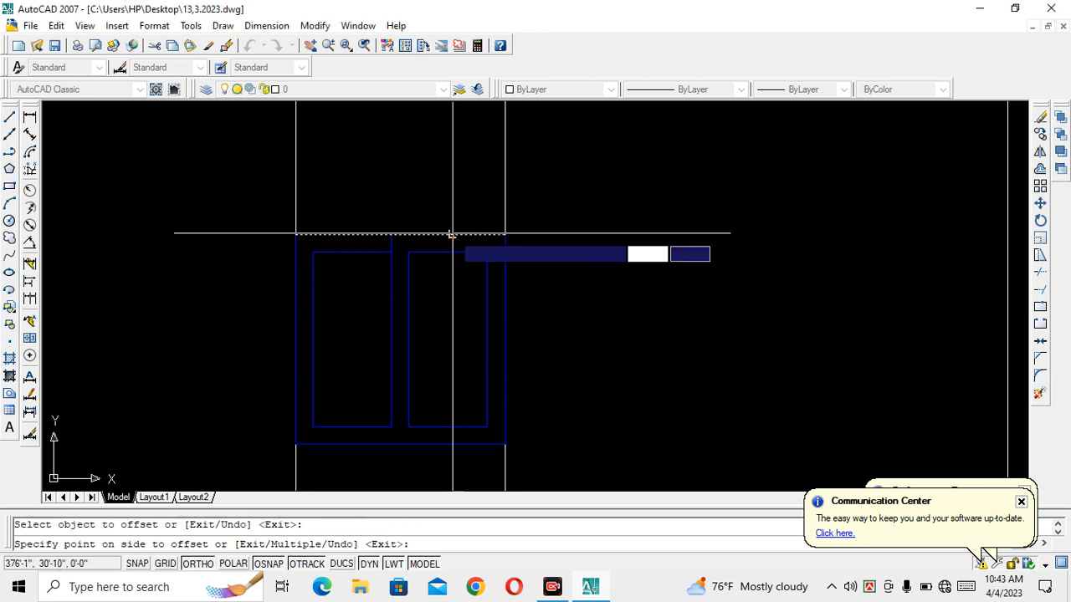
click(447, 179)
key(Return)
key(Escape)
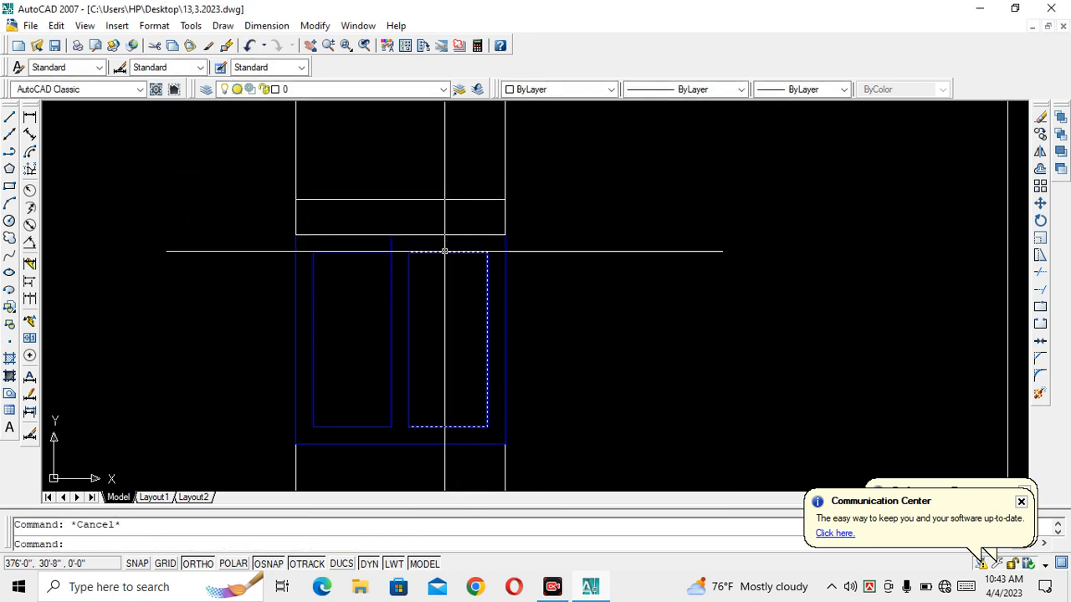
Step: Copy the two band lines above the first small window onto the head of the second small window, aligned at its upper-right corner
scroll(450, 243, down, 3)
scroll(443, 247, up, 3)
scroll(451, 235, up, 4)
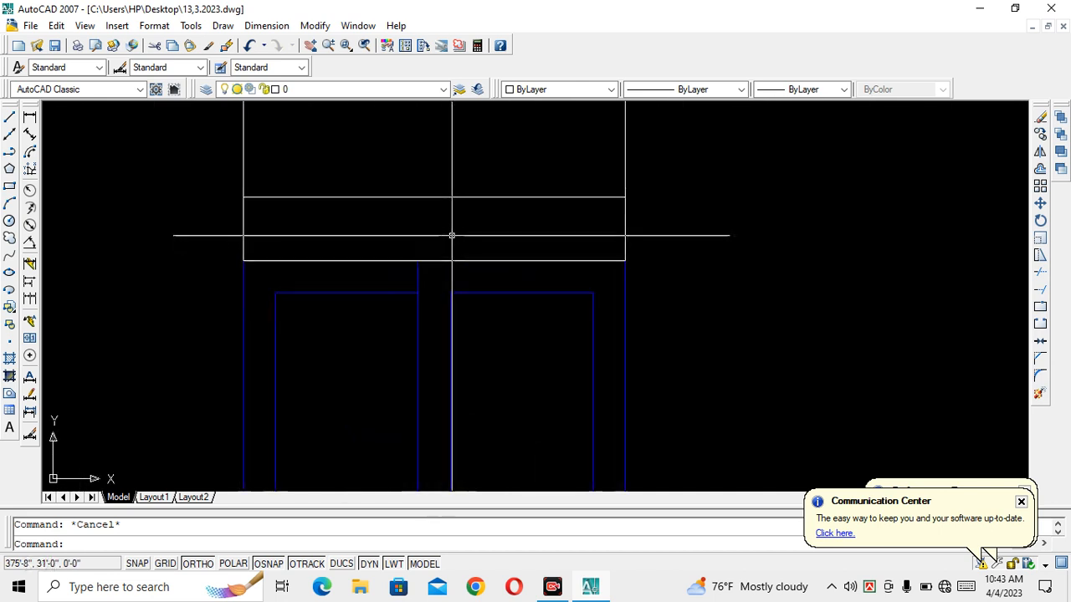
scroll(478, 228, down, 6)
scroll(478, 228, up, 4)
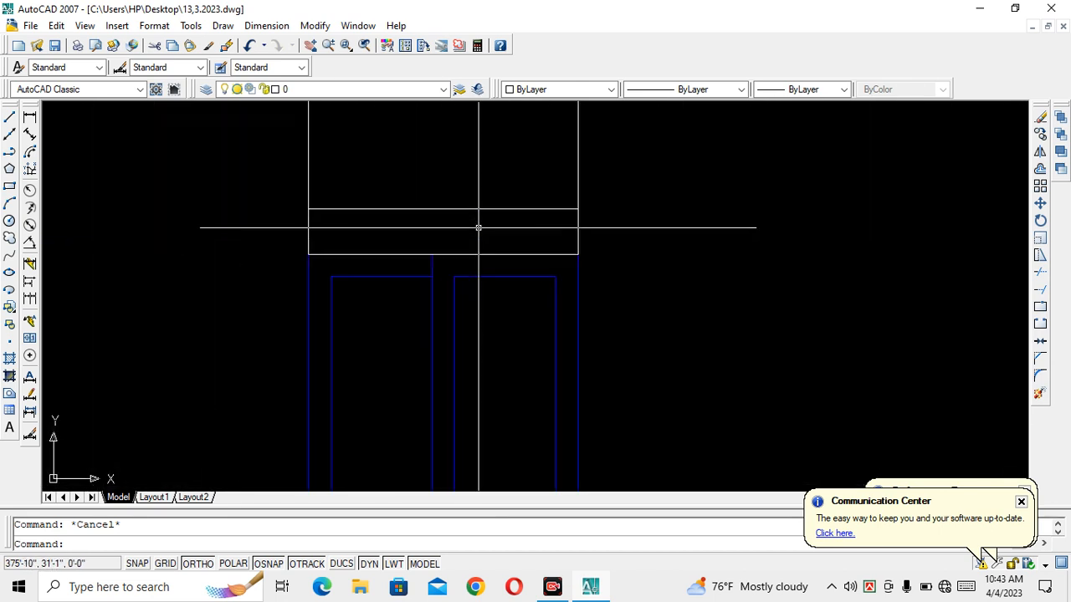
scroll(478, 227, down, 5)
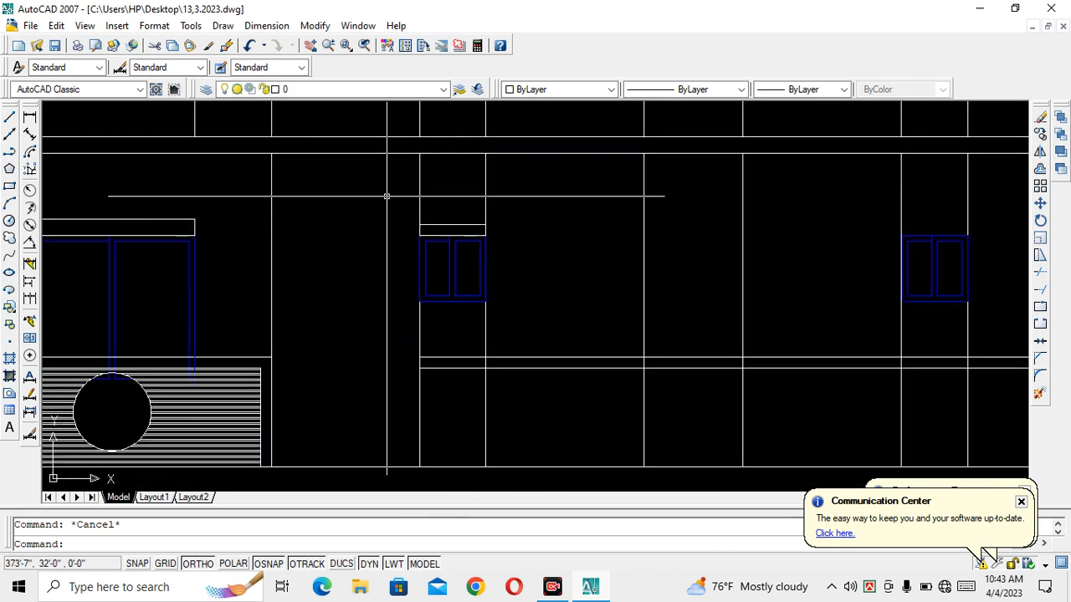
click(386, 196)
click(556, 335)
scroll(557, 243, down, 4)
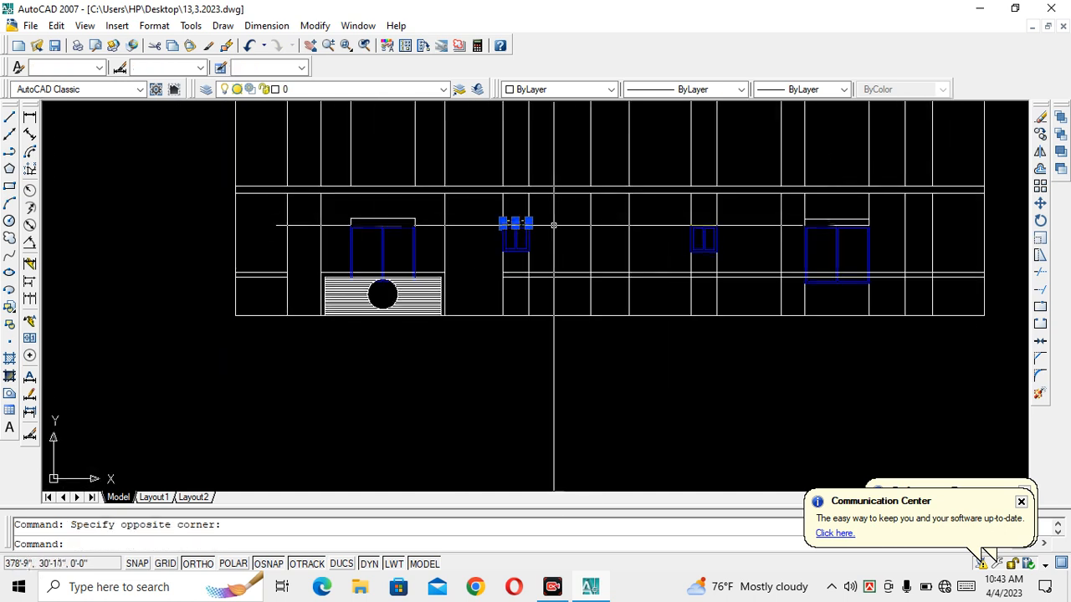
scroll(554, 225, up, 2)
key(Return)
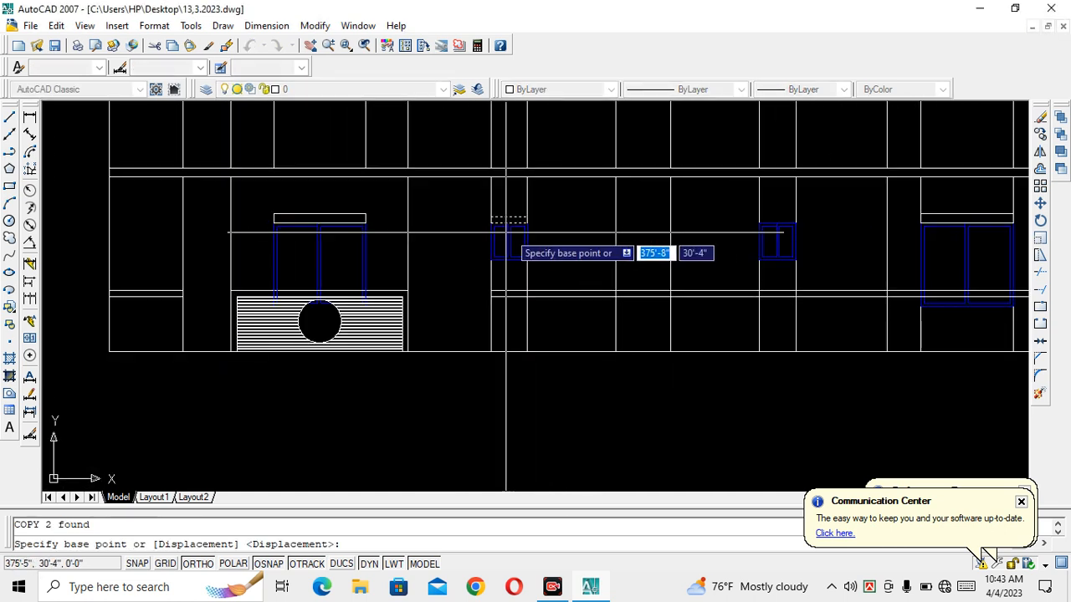
scroll(507, 228, up, 4)
click(545, 210)
scroll(548, 213, down, 4)
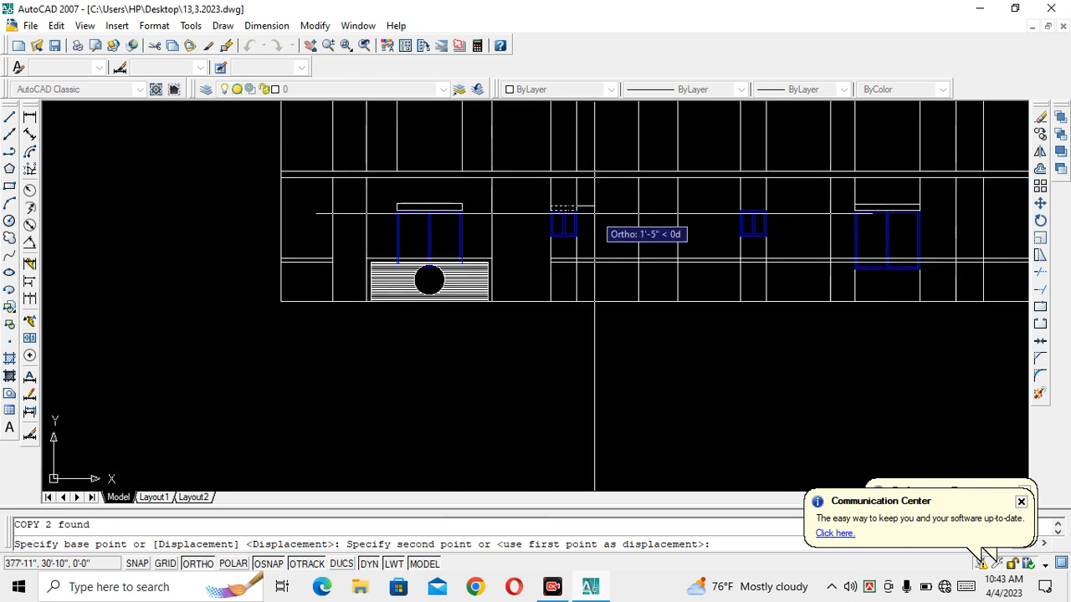
scroll(606, 235, up, 5)
click(625, 228)
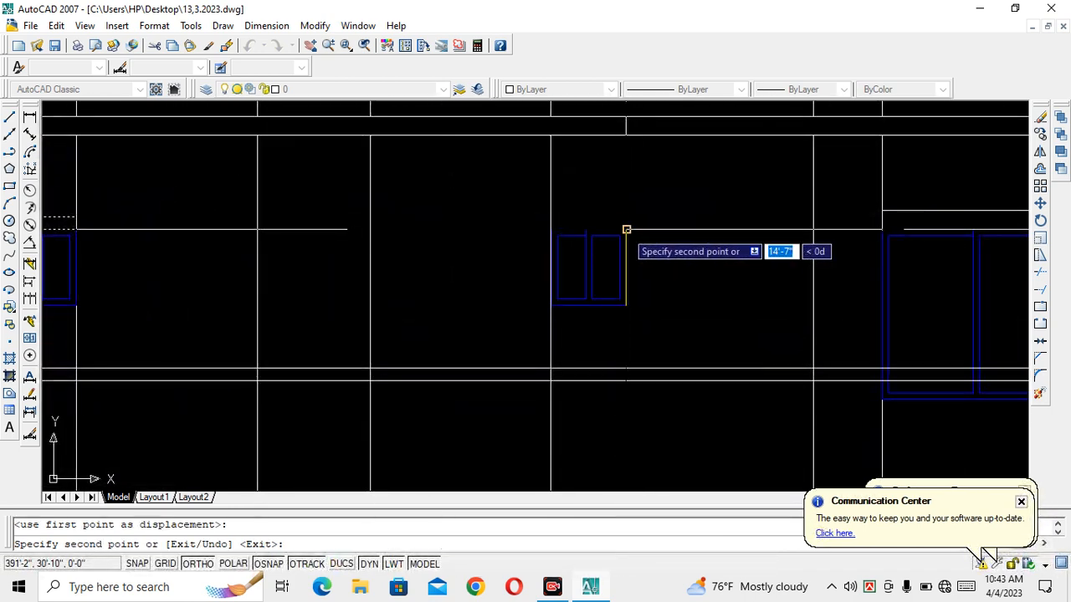
key(Escape)
Step: Move the band lines above all four windows to the window layer
scroll(585, 222, down, 2)
click(558, 214)
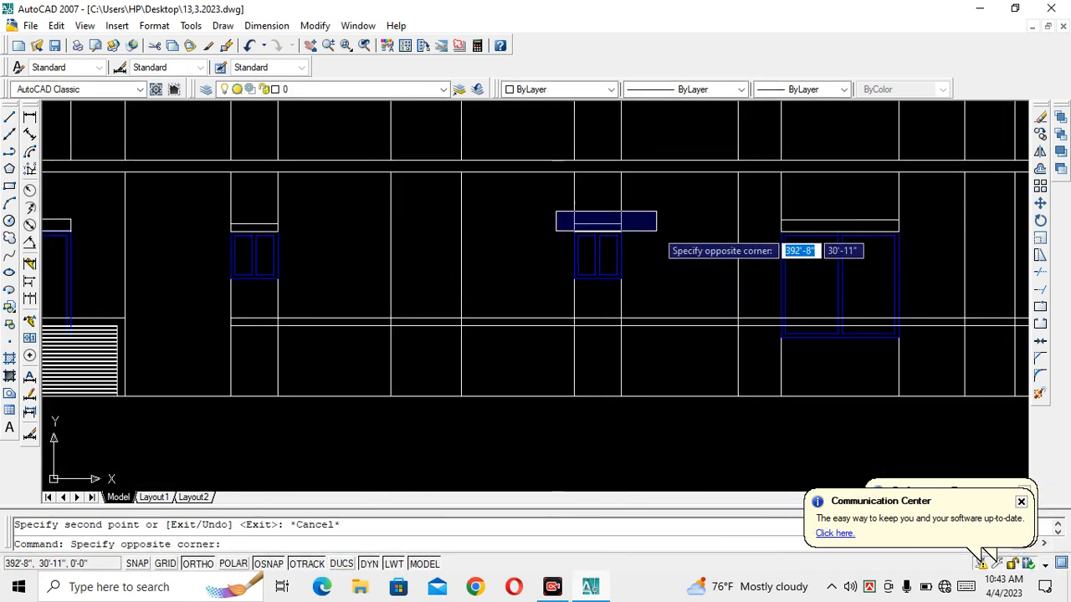
click(652, 231)
click(548, 206)
click(640, 241)
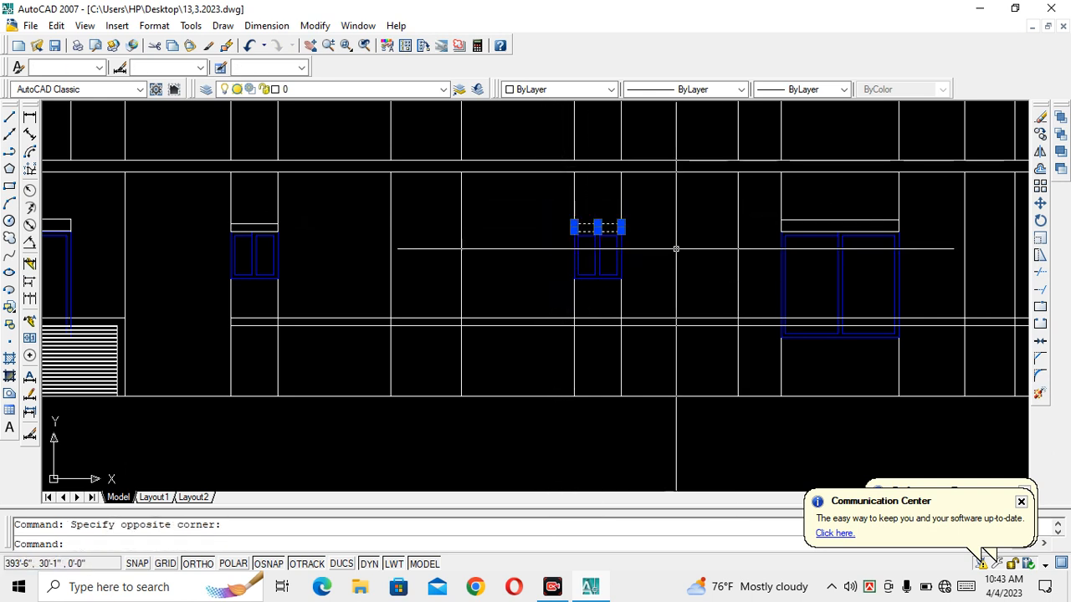
click(768, 211)
click(916, 243)
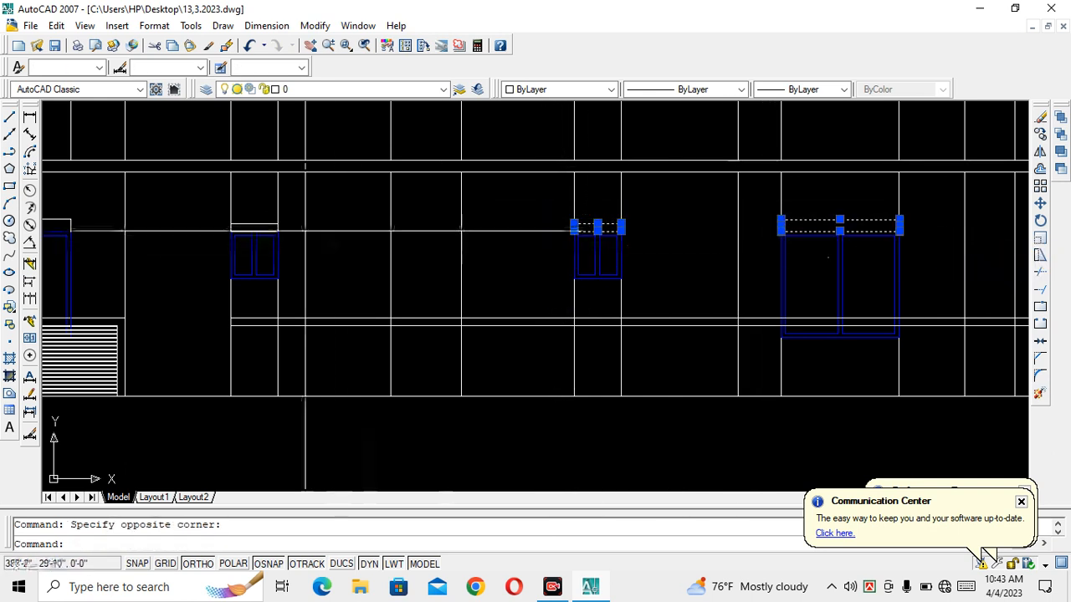
click(328, 253)
scroll(338, 243, down, 4)
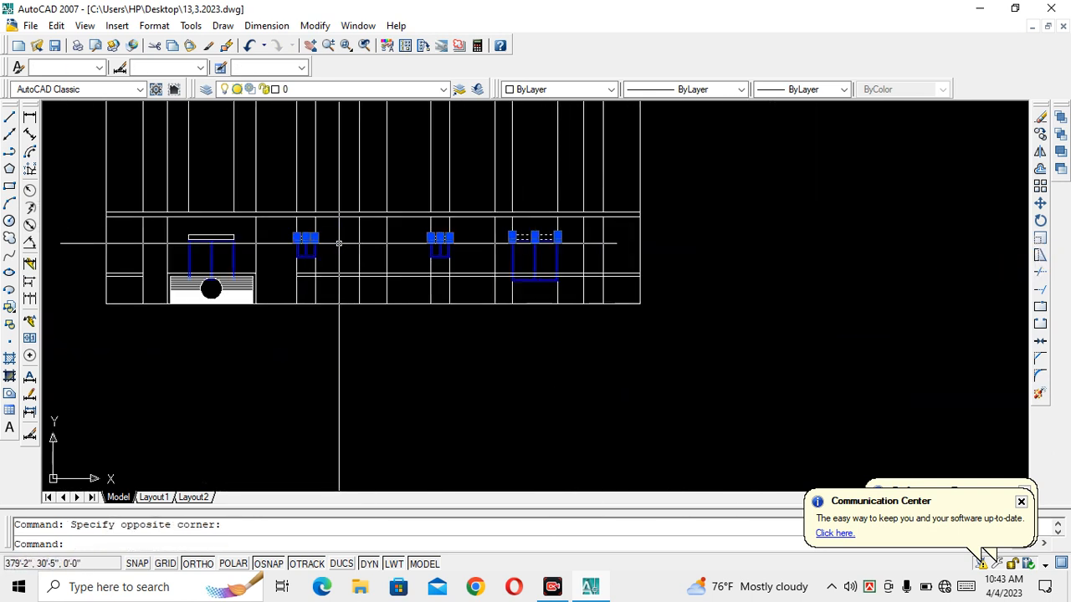
middle_drag(201, 237, 295, 239)
scroll(294, 239, up, 4)
click(220, 214)
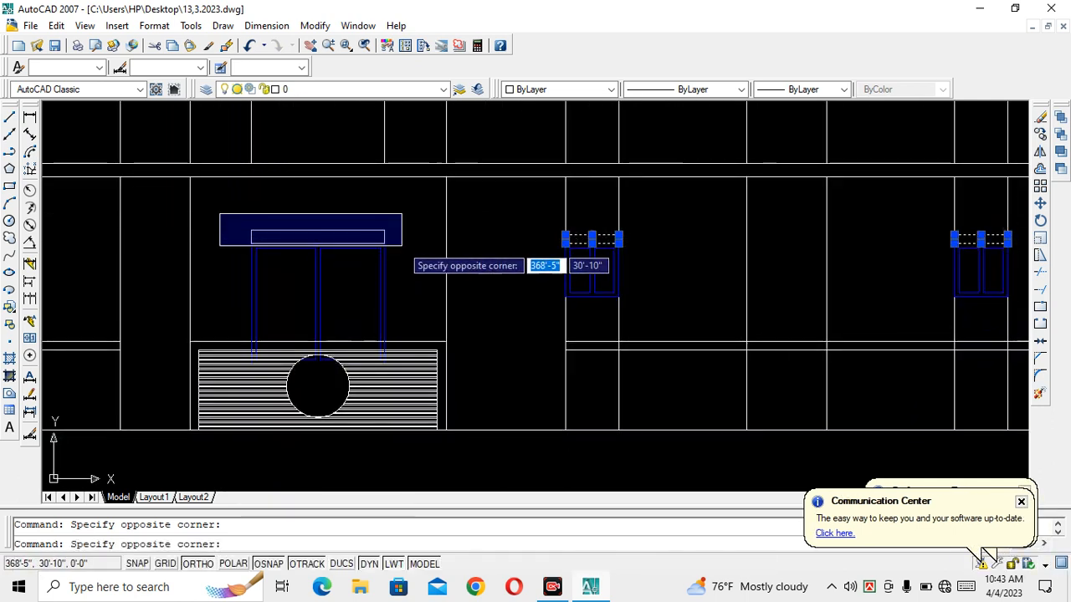
click(413, 264)
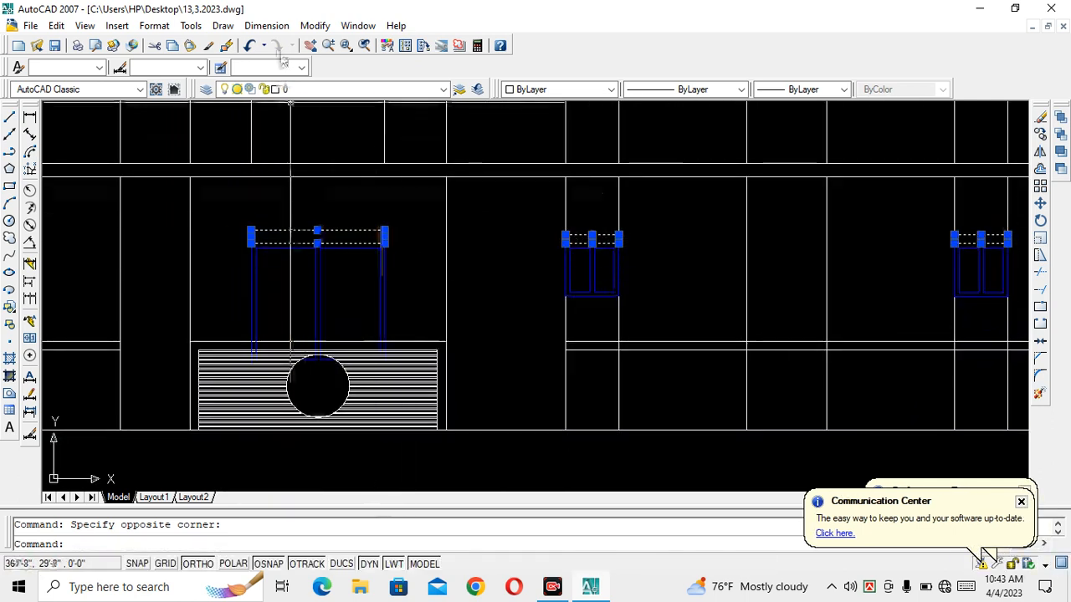
click(373, 90)
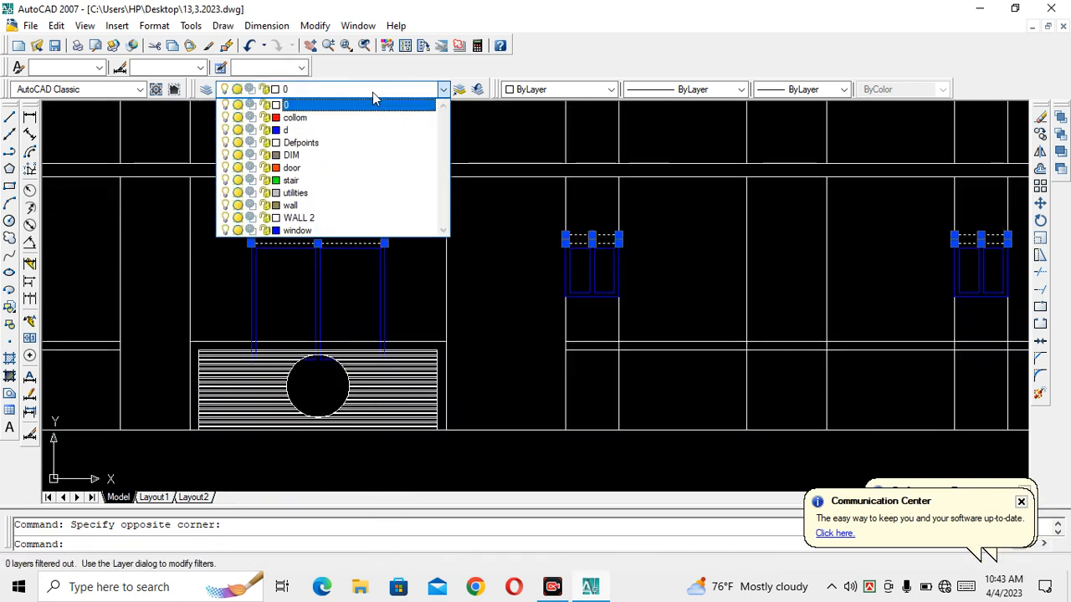
click(328, 231)
key(Escape)
scroll(357, 320, down, 3)
scroll(357, 320, up, 1)
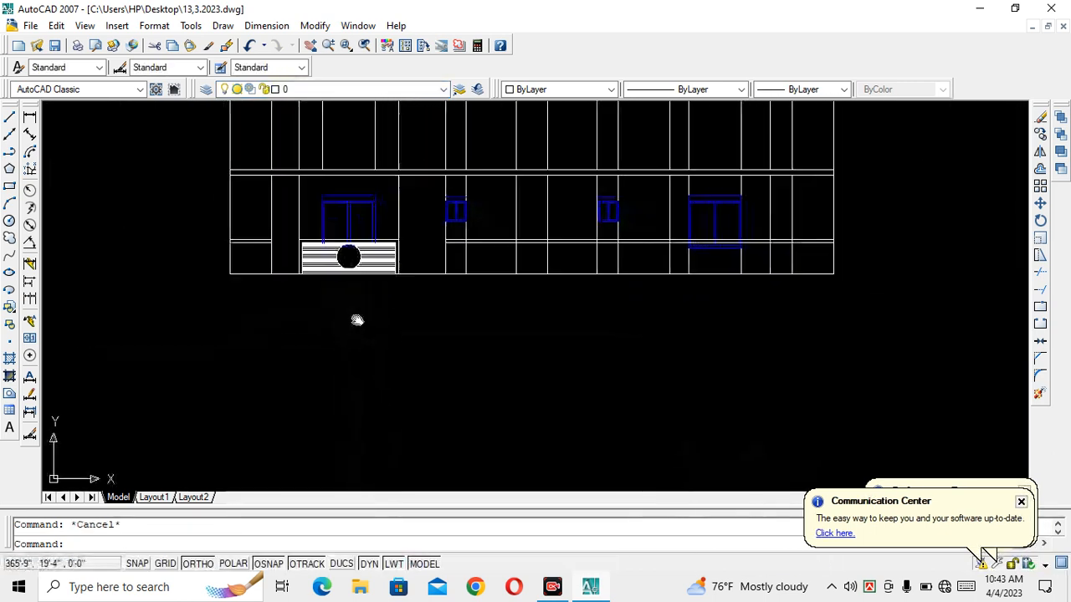
scroll(354, 257, up, 5)
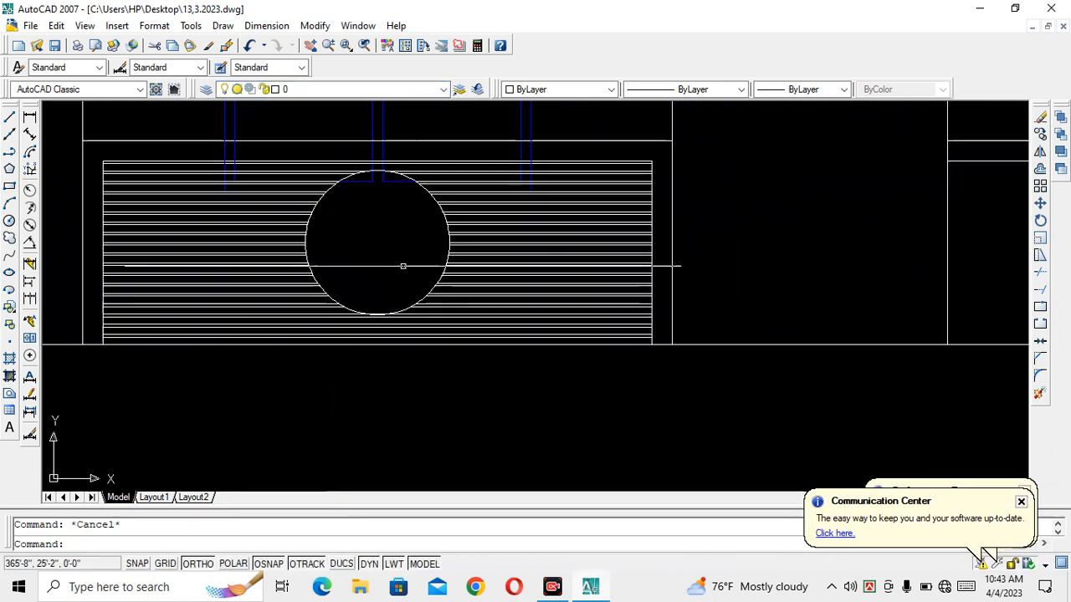
scroll(485, 242, down, 2)
middle_drag(268, 274, 370, 274)
scroll(371, 274, up, 3)
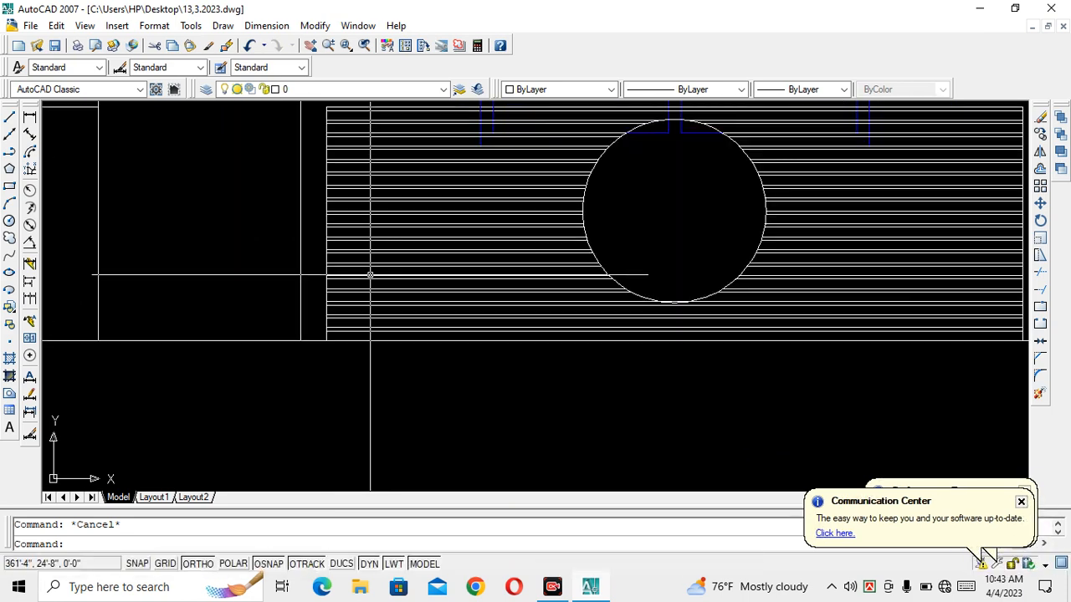
scroll(370, 311, down, 2)
middle_drag(375, 330, 384, 363)
scroll(392, 399, up, 1)
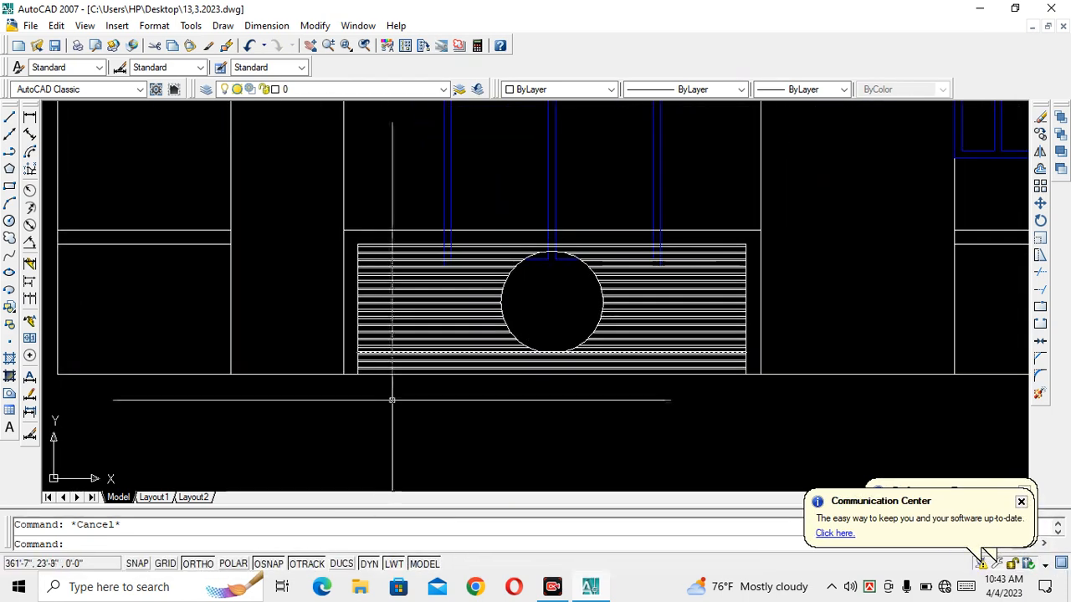
click(392, 400)
click(381, 239)
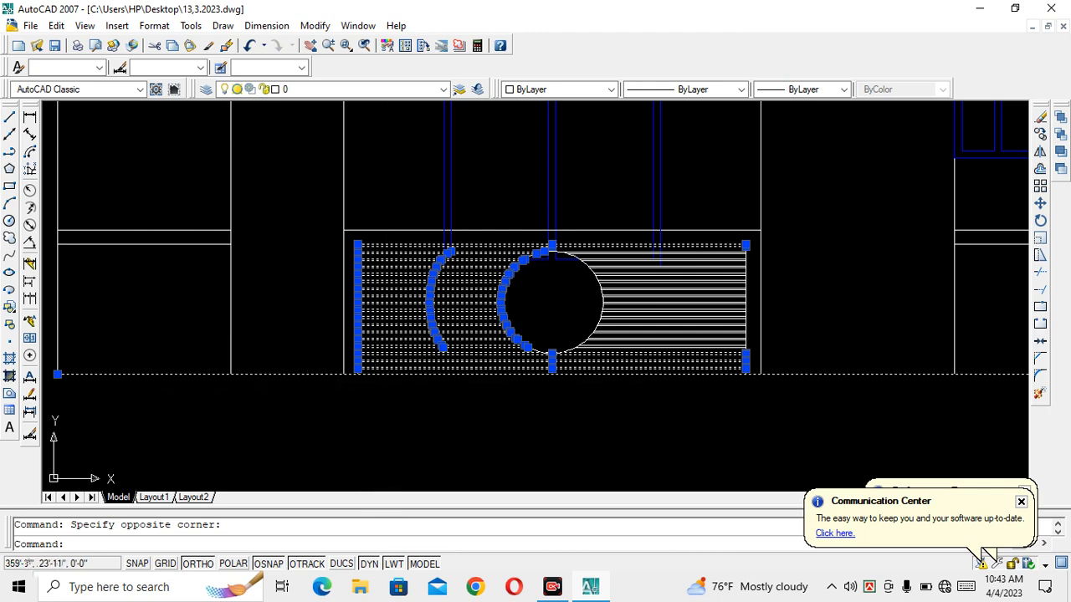
shift+click(313, 375)
click(788, 157)
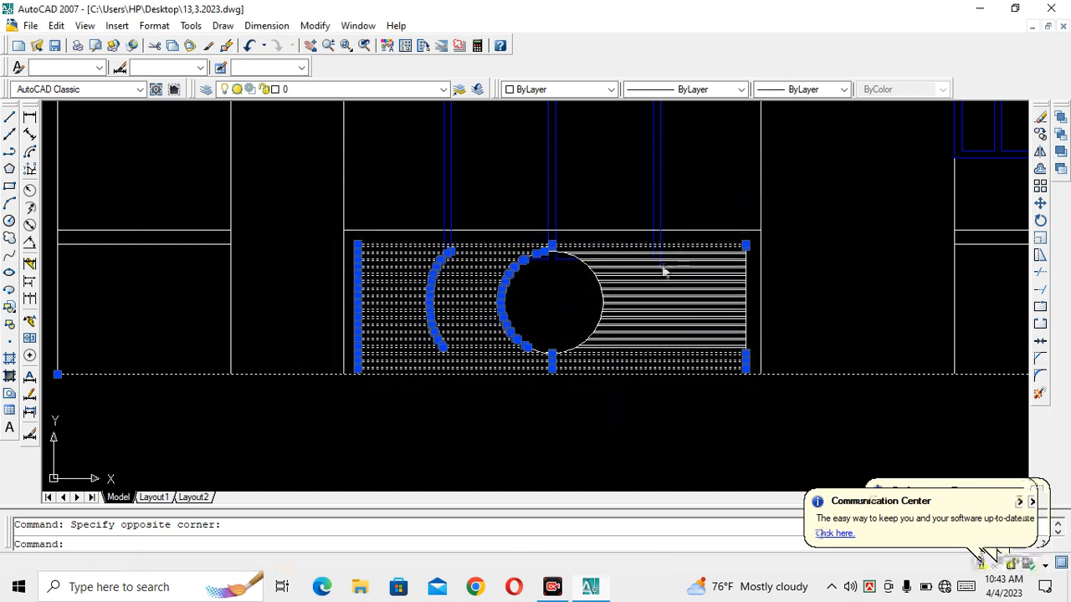
key(Escape)
Step: Set the colour of the slat lines at the circle's left side and the full-width slats to Green
scroll(400, 358, up, 5)
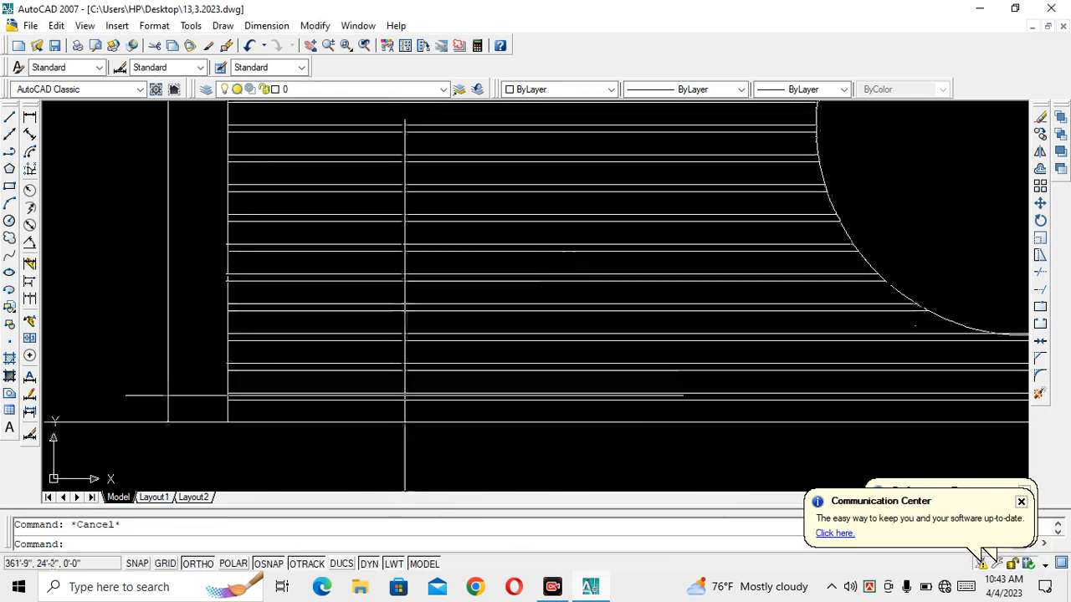
click(399, 418)
scroll(377, 243, down, 5)
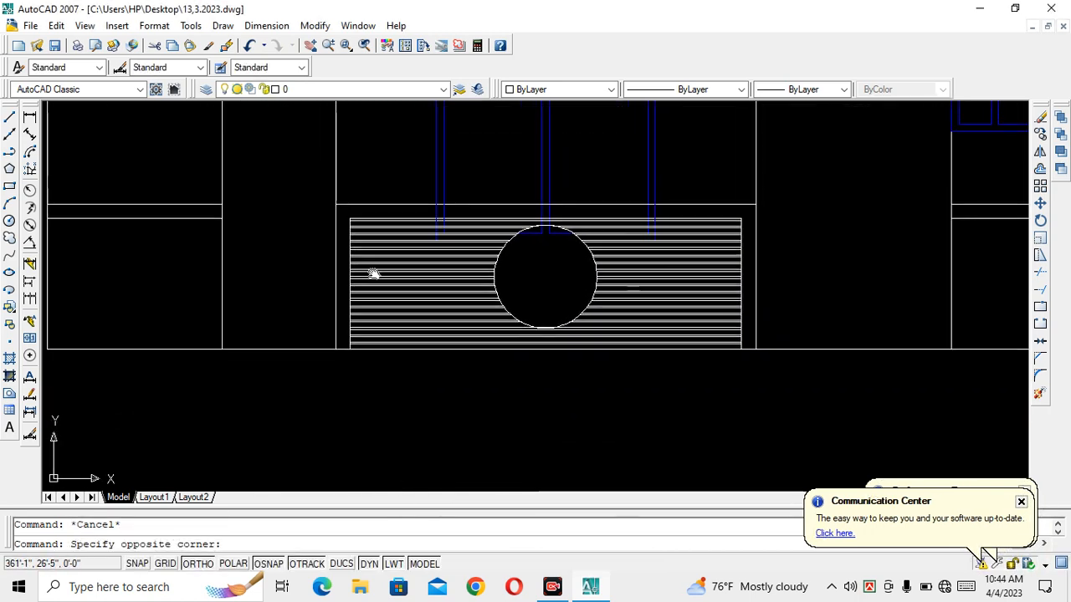
scroll(381, 239, up, 3)
click(390, 216)
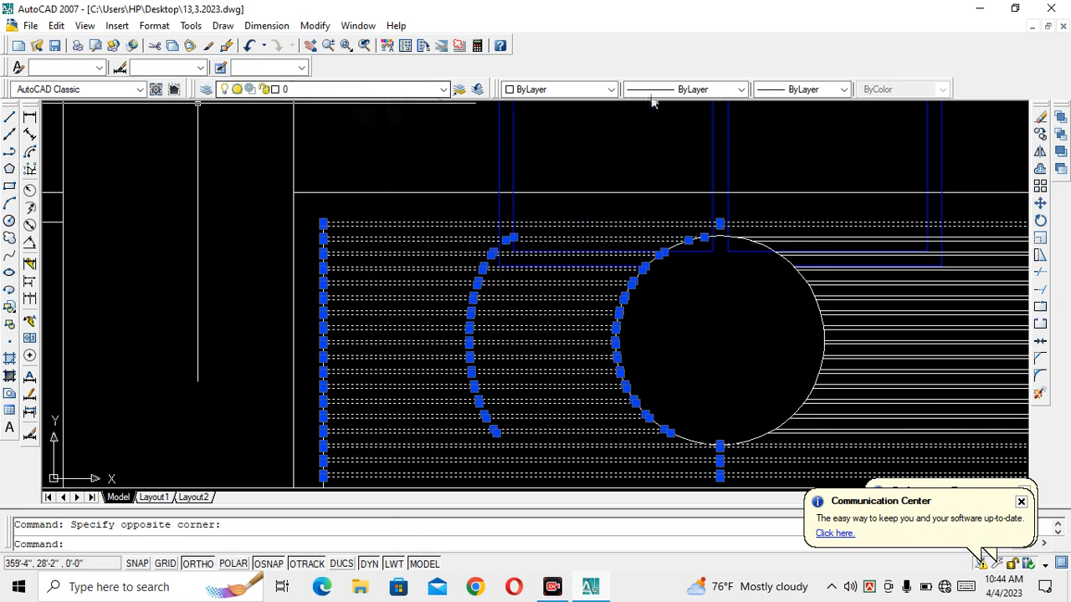
click(697, 92)
click(694, 103)
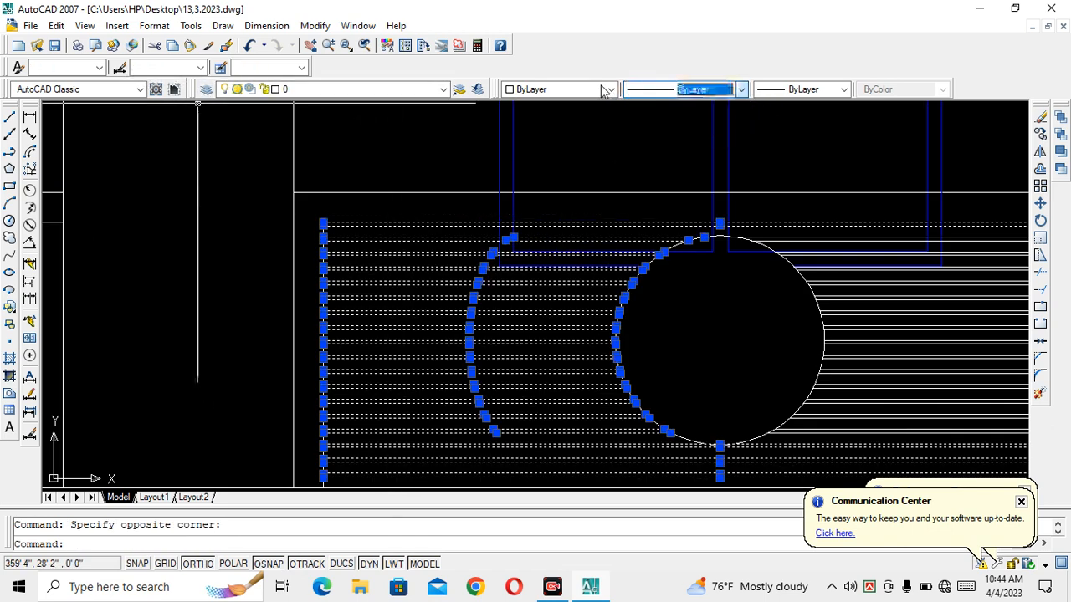
click(604, 89)
click(537, 155)
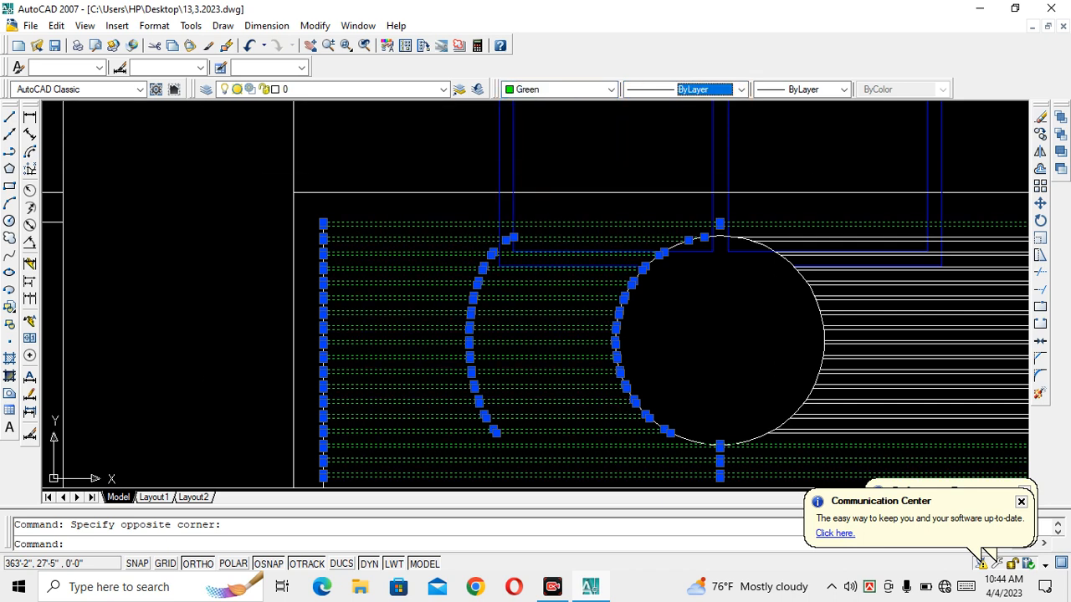
key(Escape)
Step: Match the properties of a green slat onto the remaining white slats to the right of the circle
scroll(506, 221, down, 4)
middle_drag(593, 283, 513, 292)
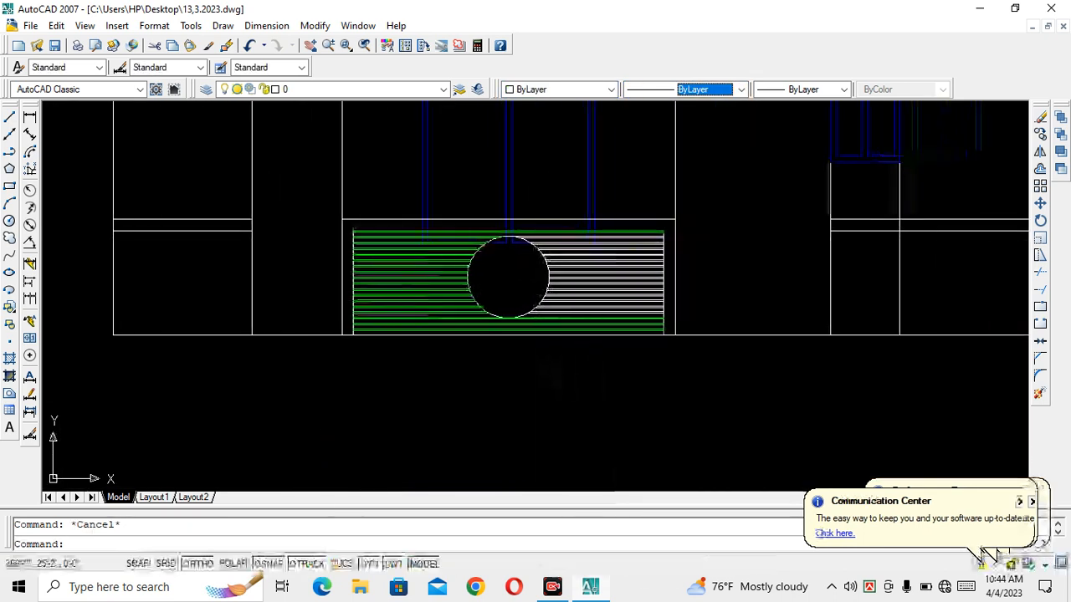
scroll(547, 283, up, 3)
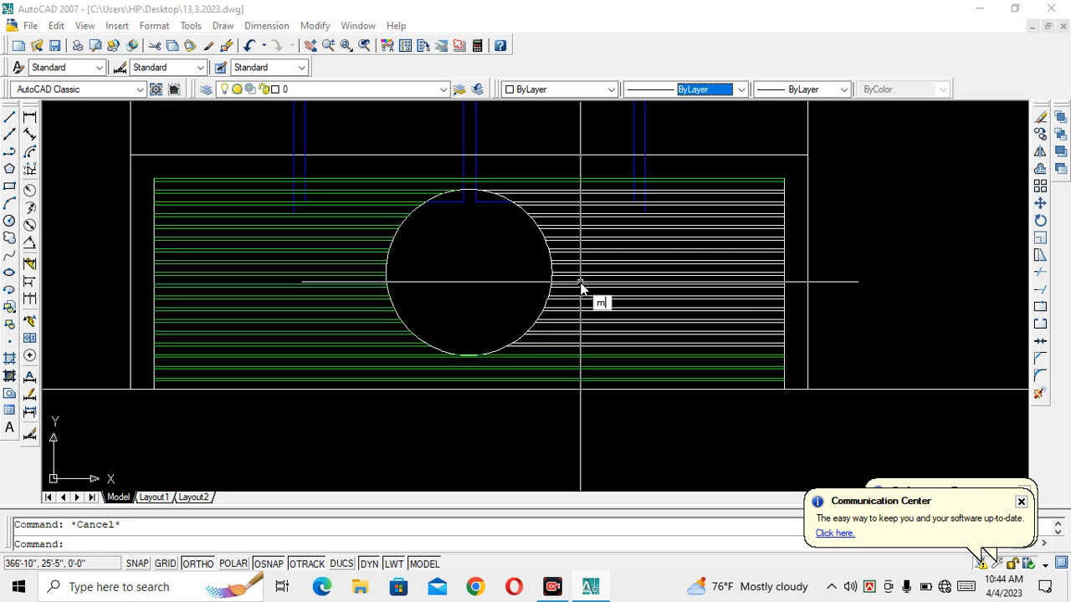
text(ma)
key(Return)
click(559, 368)
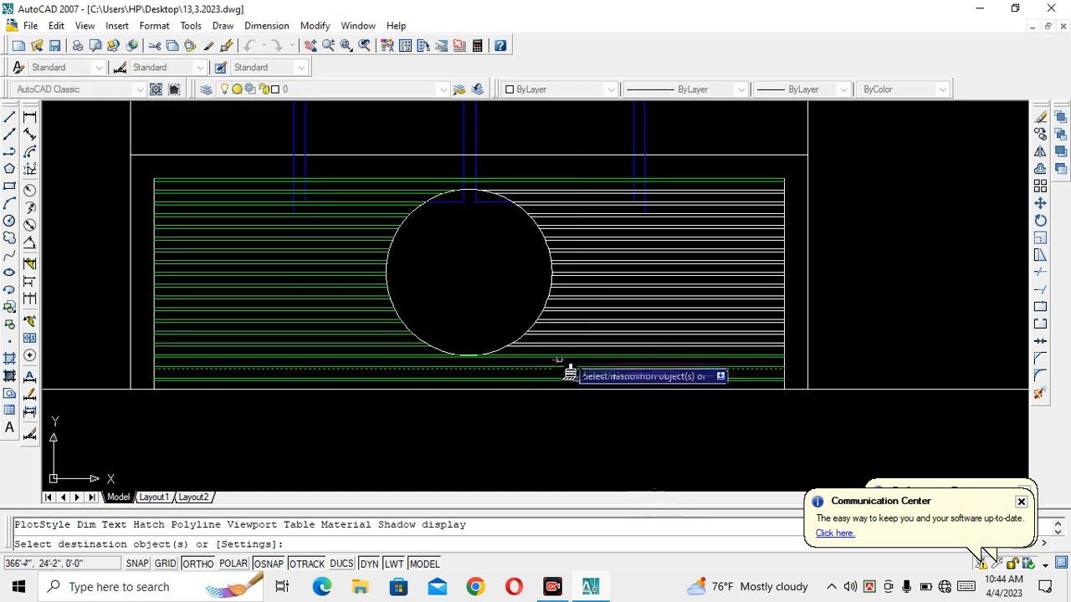
click(623, 364)
click(617, 201)
click(626, 224)
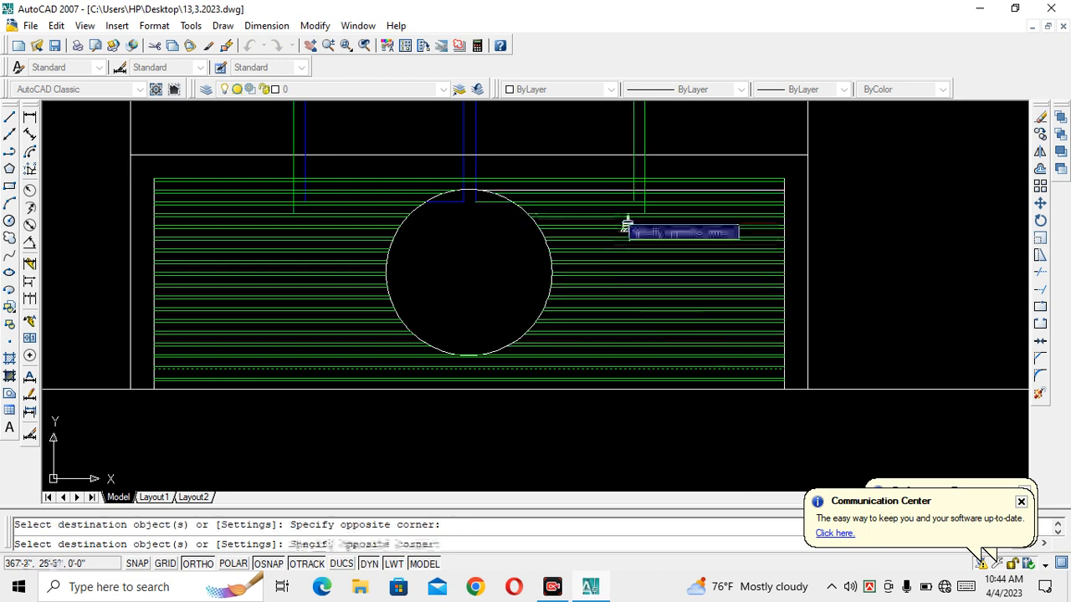
click(606, 194)
scroll(597, 243, down, 2)
middle_drag(598, 242, 557, 328)
key(Escape)
Step: Match the green frame lines of the window above the slatted panel to its blue centre line, and save the drawing
text(m)
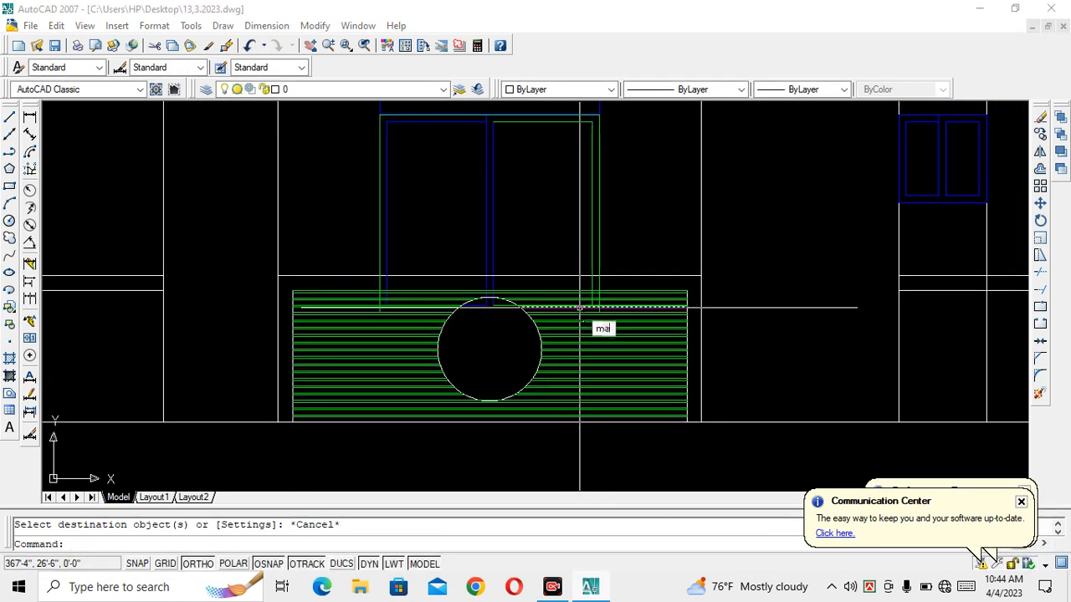
text(a)
key(Return)
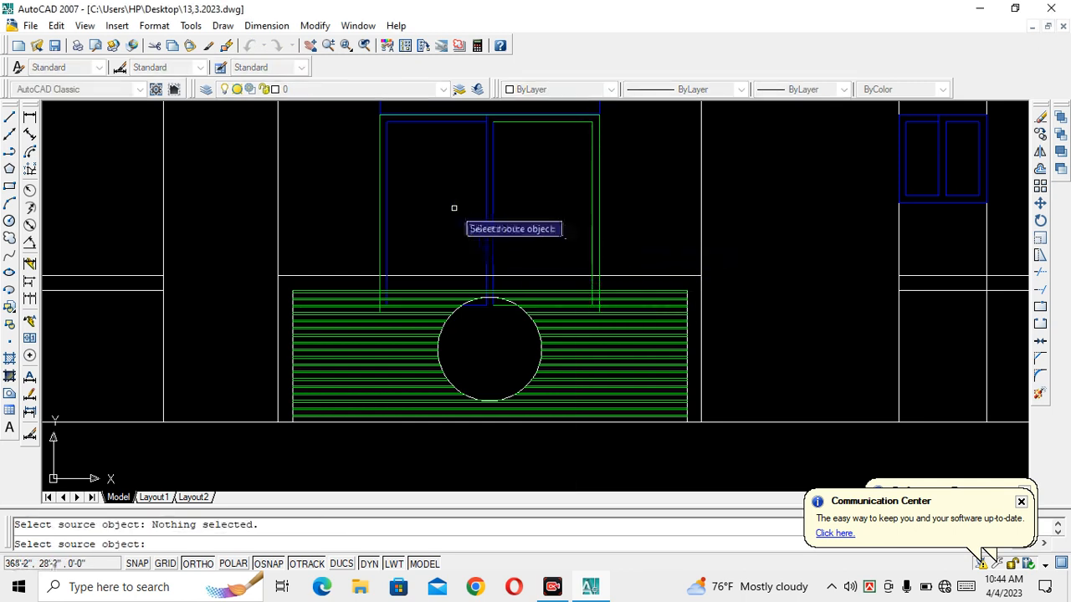
click(487, 212)
click(625, 191)
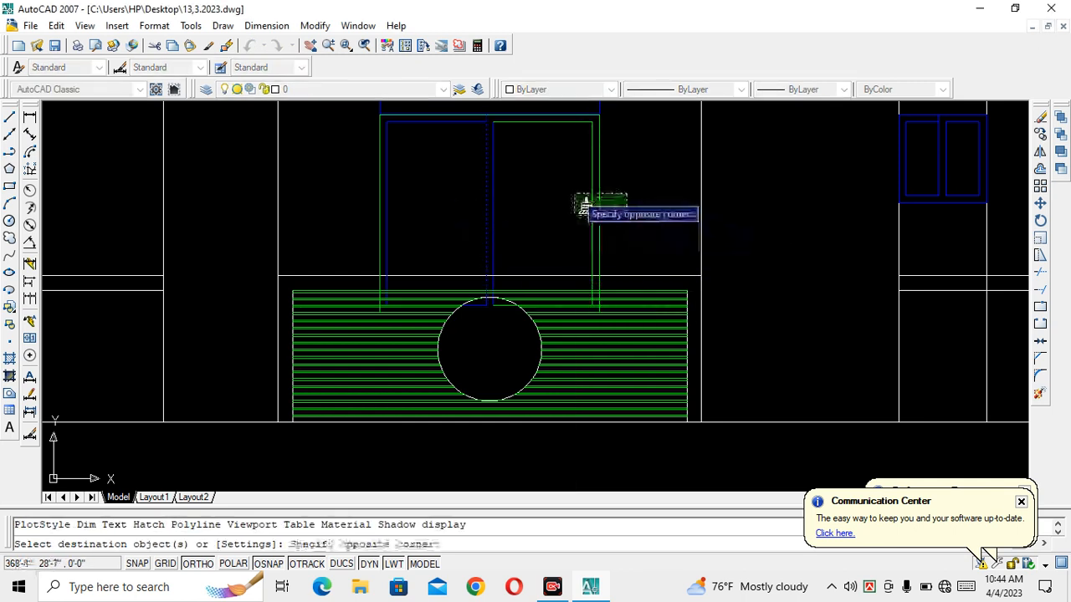
click(465, 214)
scroll(508, 337, up, 4)
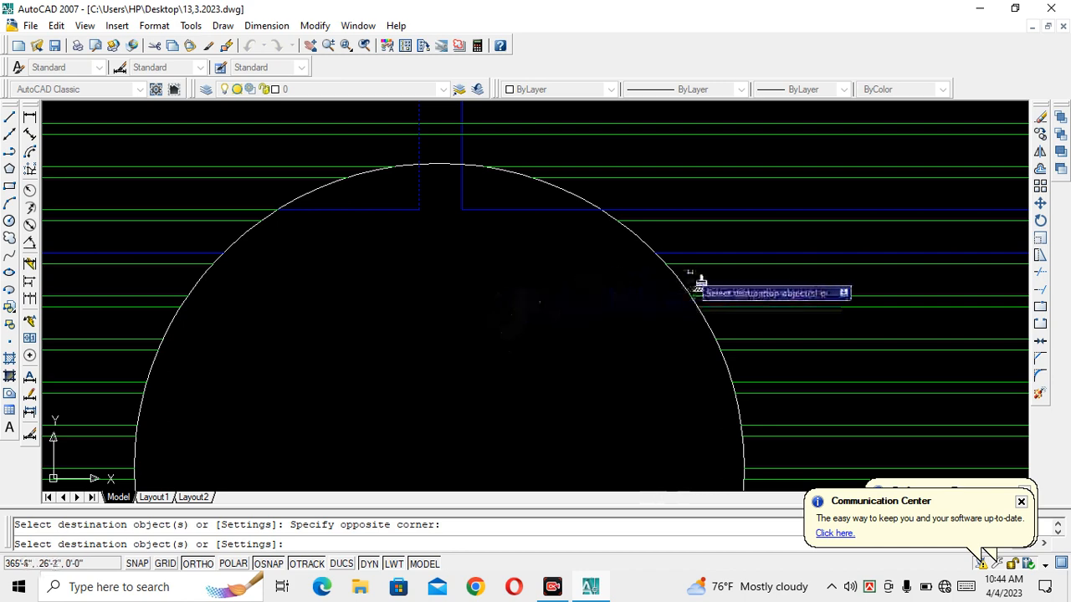
scroll(547, 270, down, 5)
key(Escape)
key(ctrl+s)
scroll(544, 293, down, 3)
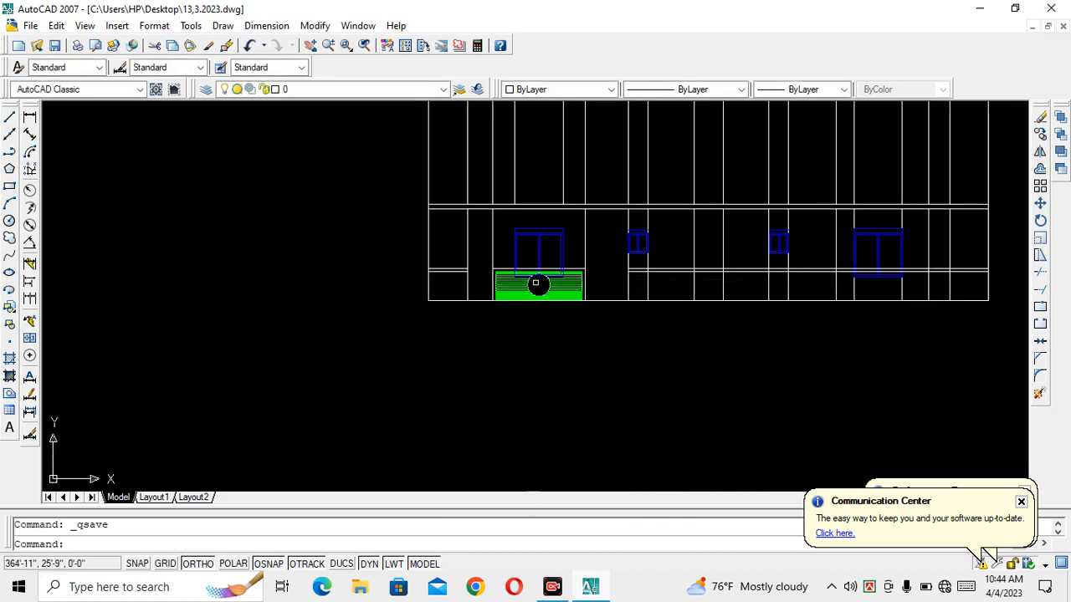
scroll(548, 306, up, 3)
scroll(548, 306, up, 4)
scroll(548, 306, down, 6)
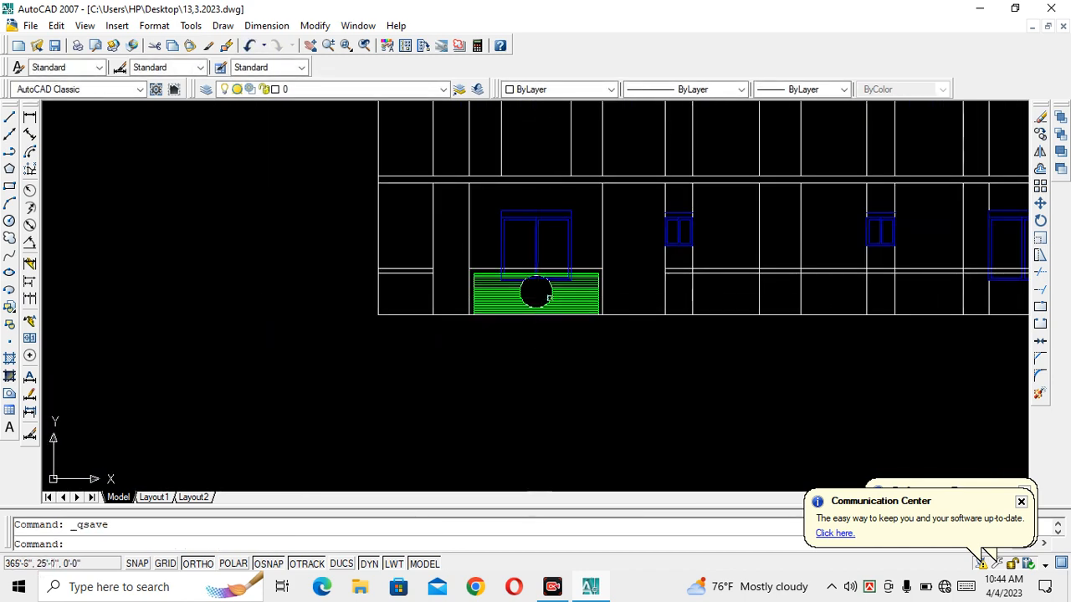
middle_drag(548, 306, 402, 315)
scroll(392, 328, up, 3)
scroll(368, 325, down, 2)
key(Escape)
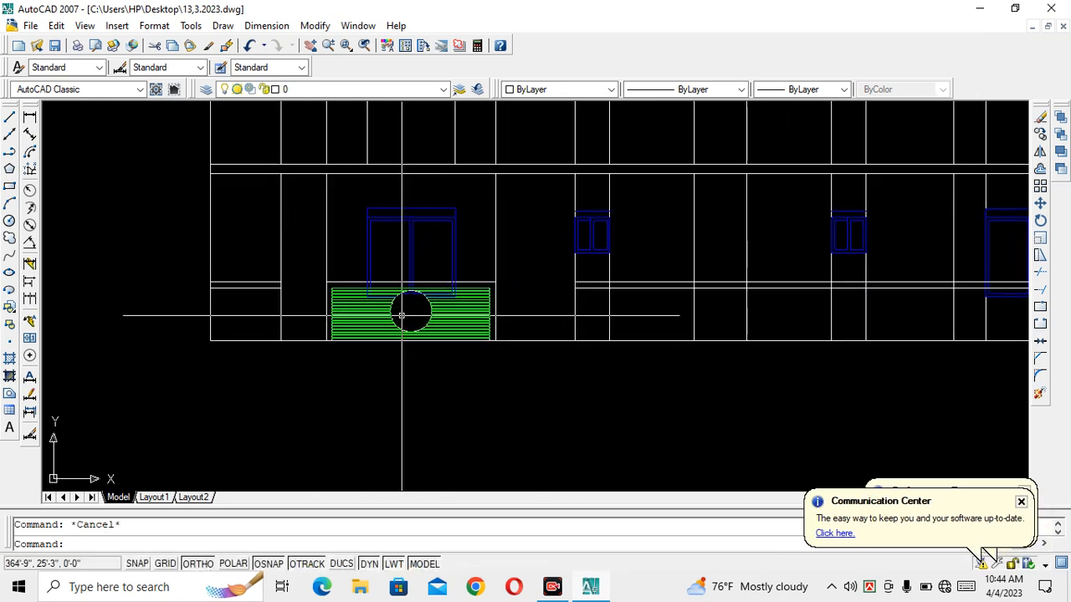
Step: Open the Hatch and Gradient settings and examine the ANSI, ISO, Other Predefined and Custom hatch patterns
text(h)
key(Return)
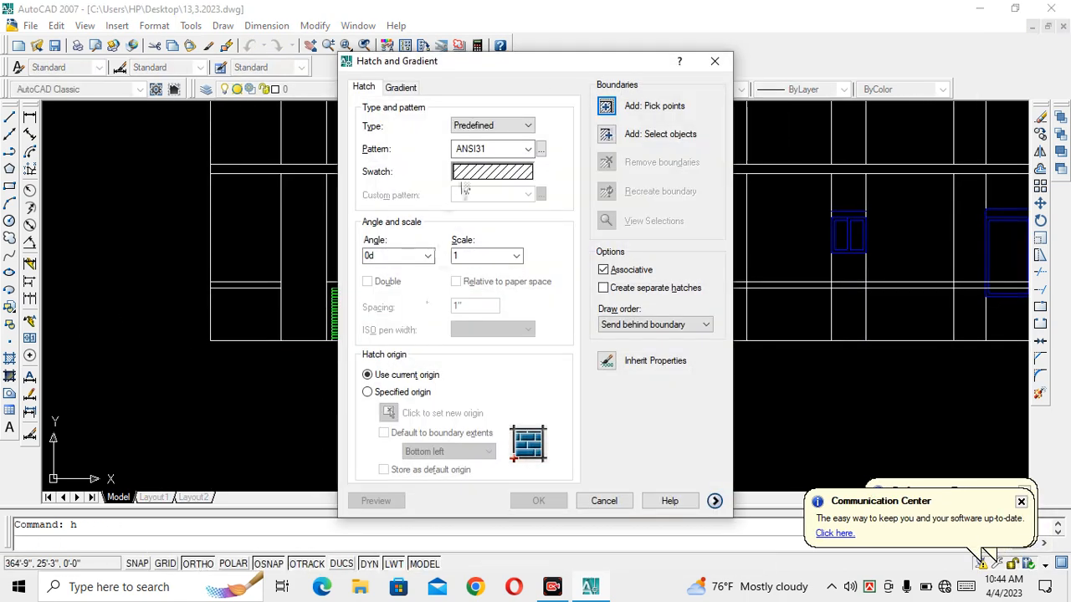
click(532, 174)
click(557, 154)
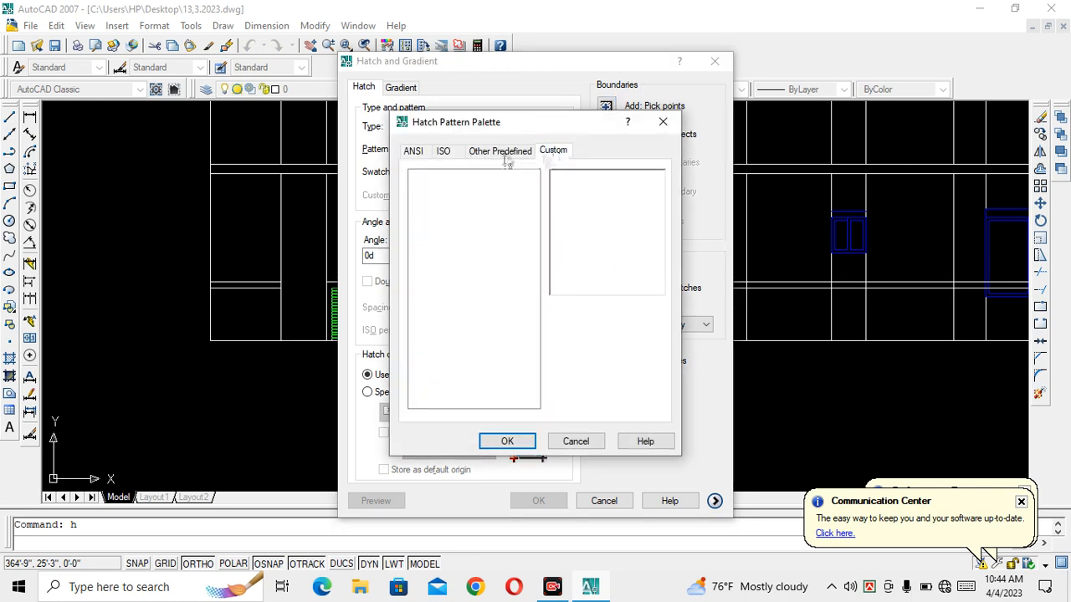
click(444, 152)
click(417, 152)
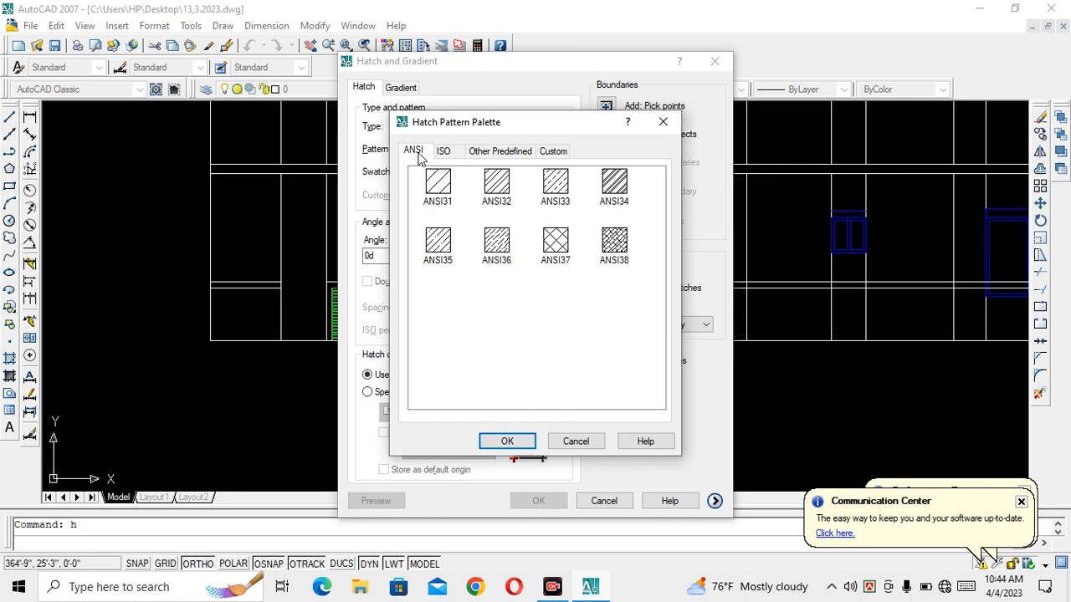
click(492, 153)
scroll(510, 201, down, 4)
scroll(536, 192, up, 4)
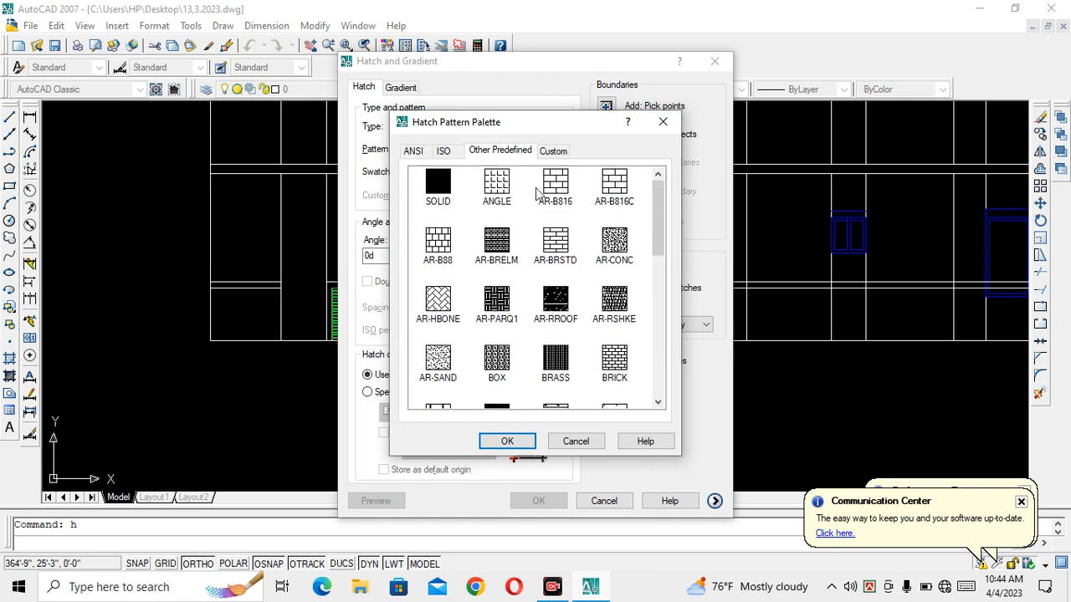
click(557, 151)
click(445, 152)
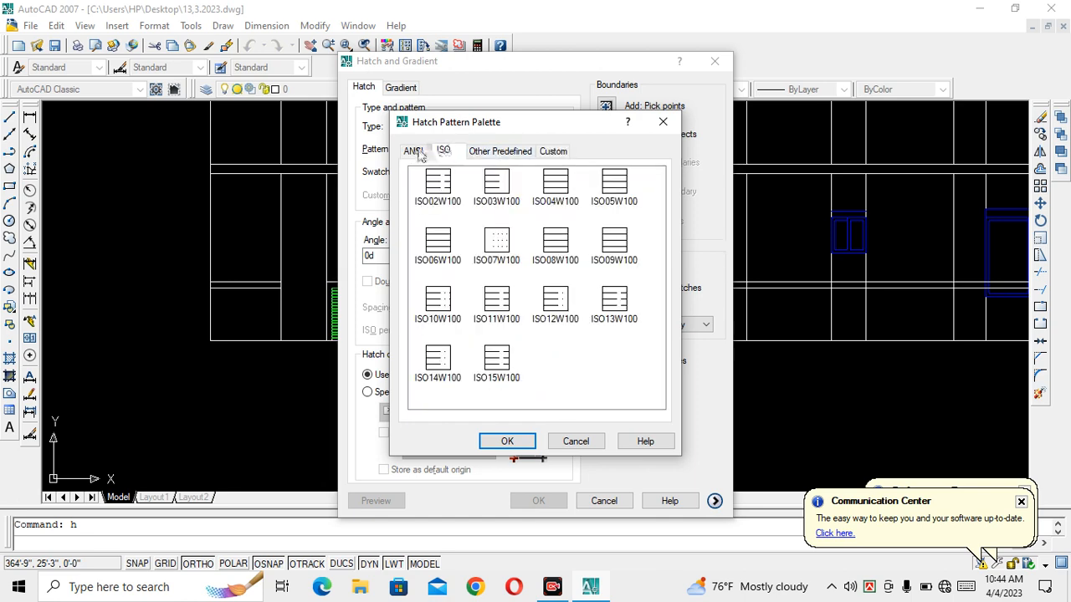
click(415, 151)
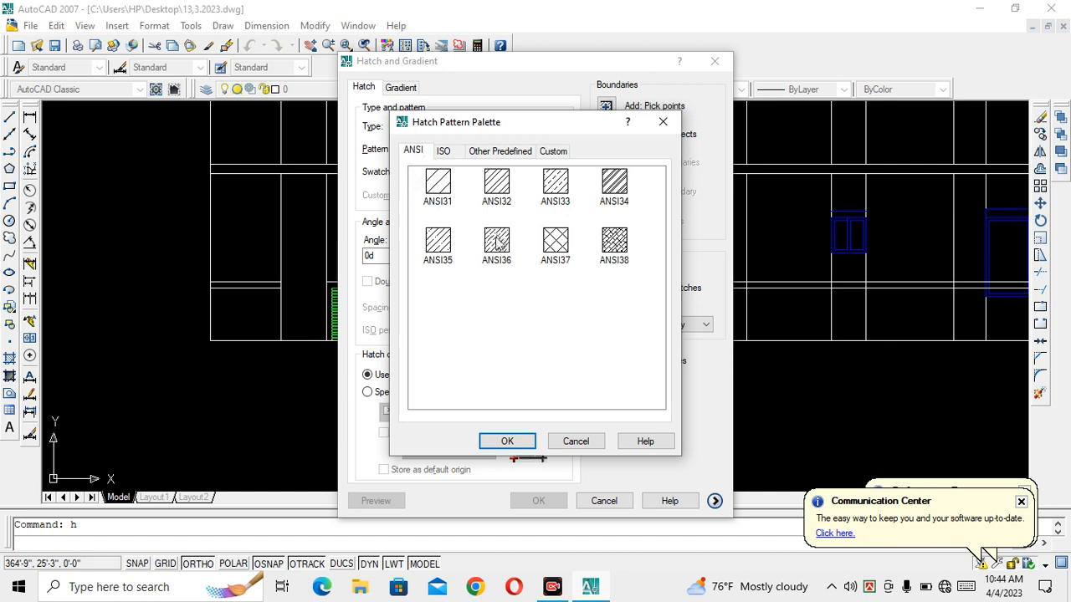
click(664, 124)
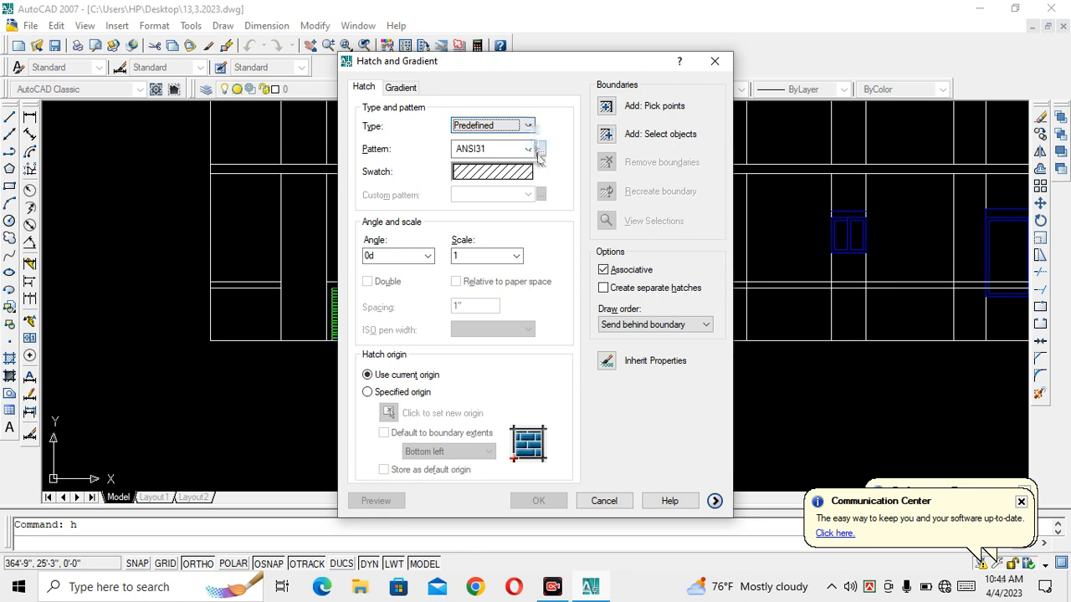
click(529, 149)
click(525, 150)
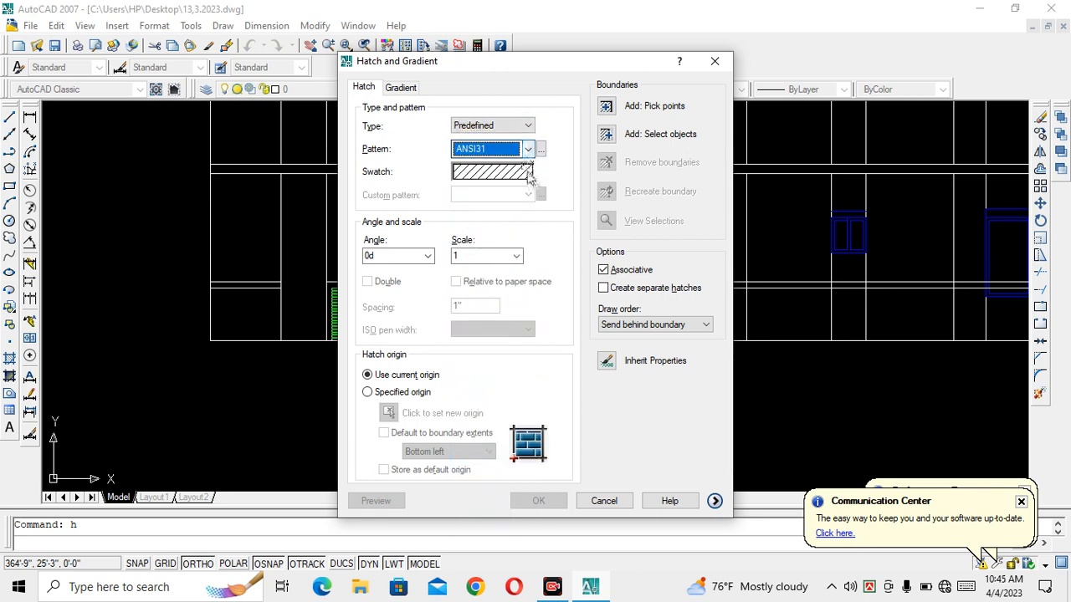
click(527, 173)
click(443, 152)
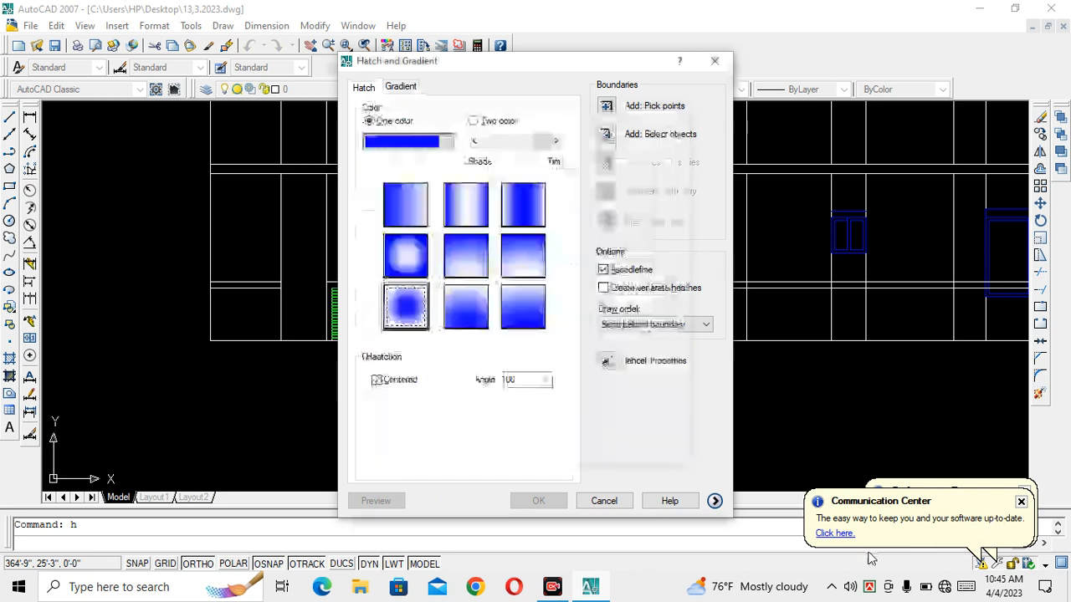
Step: Fill the circle in the slatted panel with a centred one-colour blue radial gradient at angle 0, dark at the middle
click(405, 306)
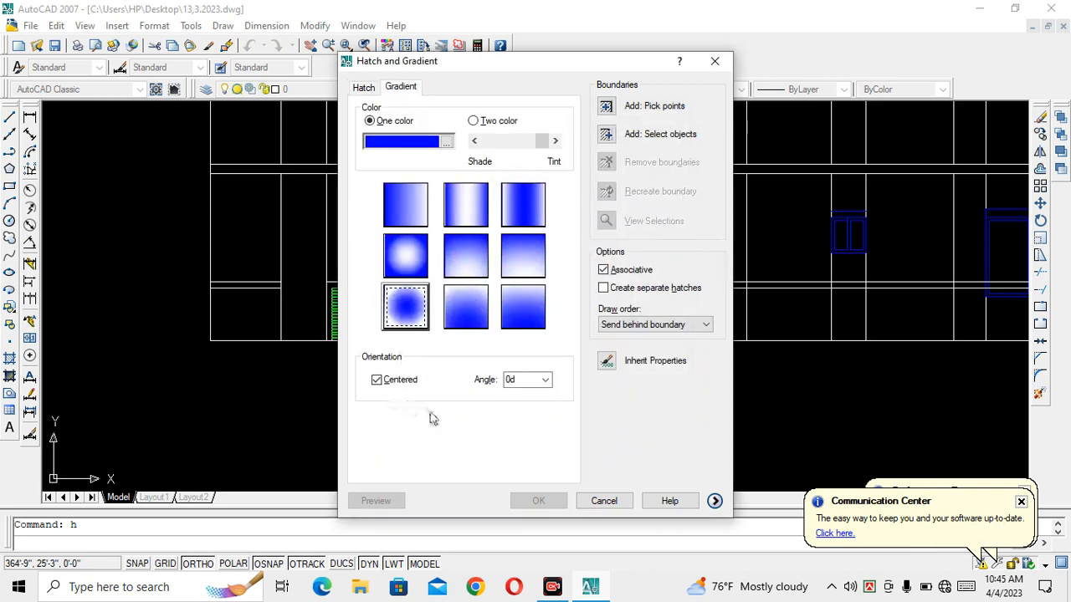
click(607, 108)
scroll(410, 311, up, 5)
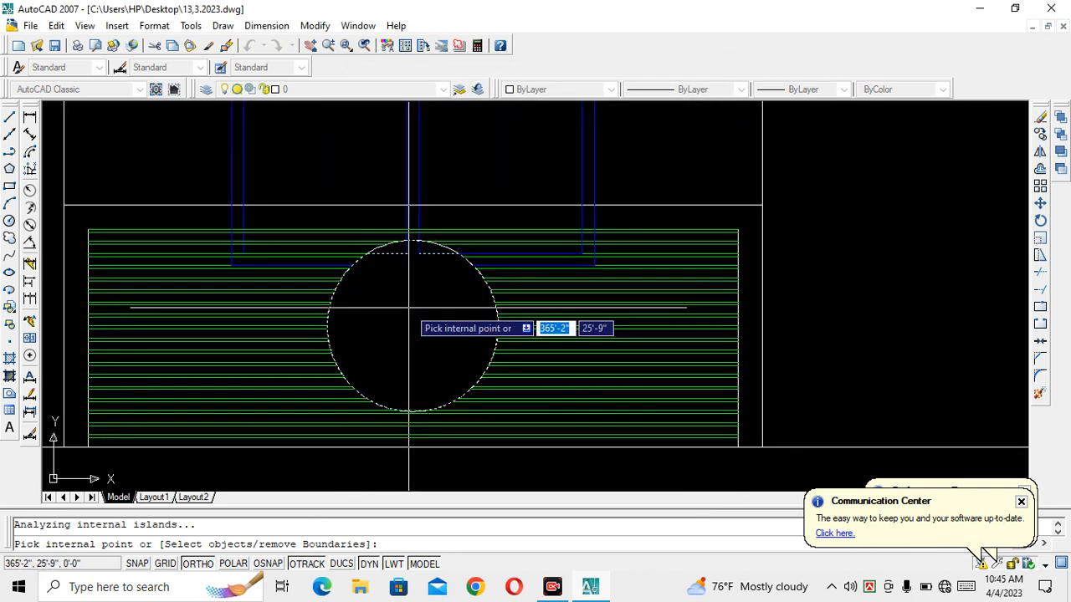
key(Return)
key(Return)
scroll(410, 334, down, 2)
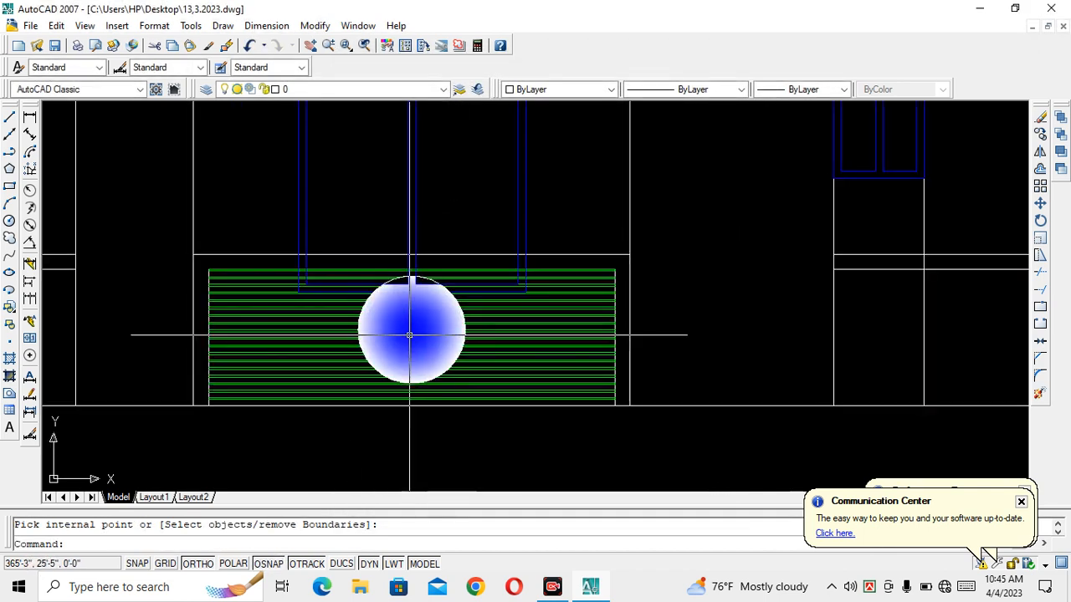
scroll(409, 335, up, 3)
scroll(409, 334, down, 3)
click(407, 337)
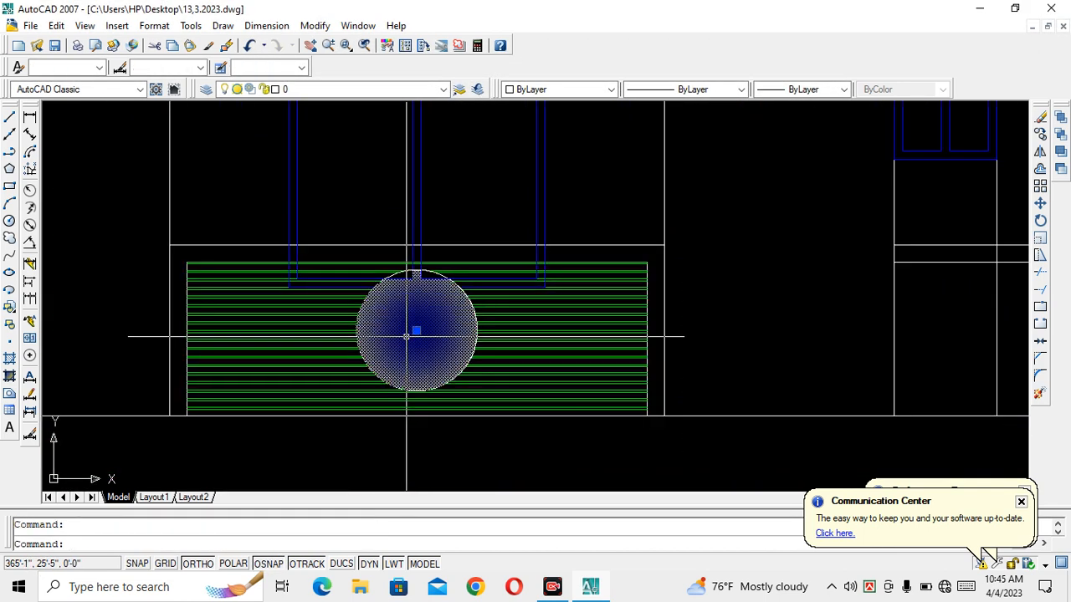
click(415, 331)
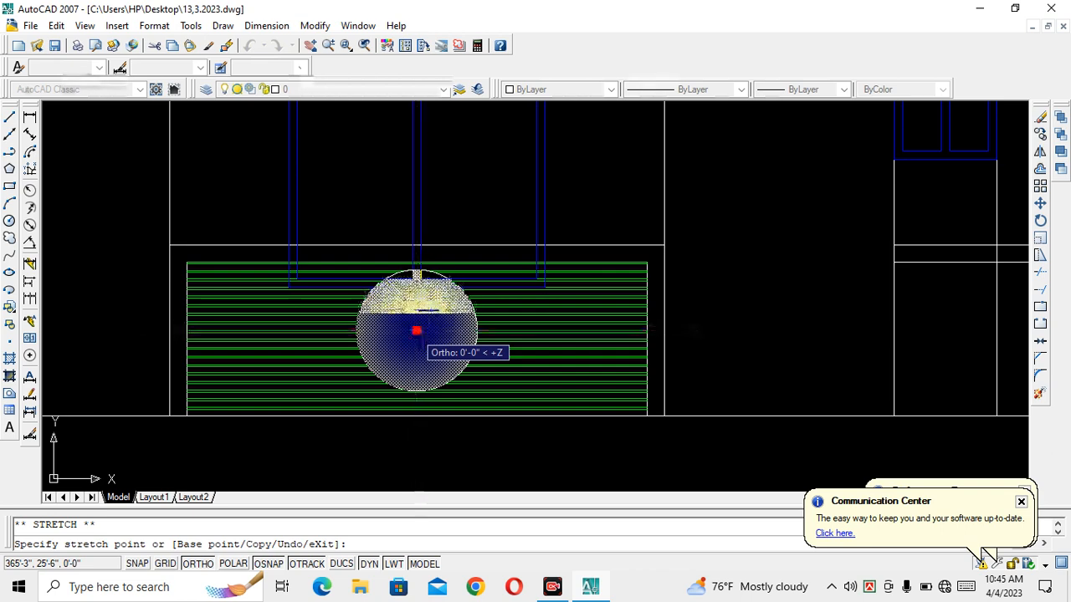
key(Escape)
click(416, 332)
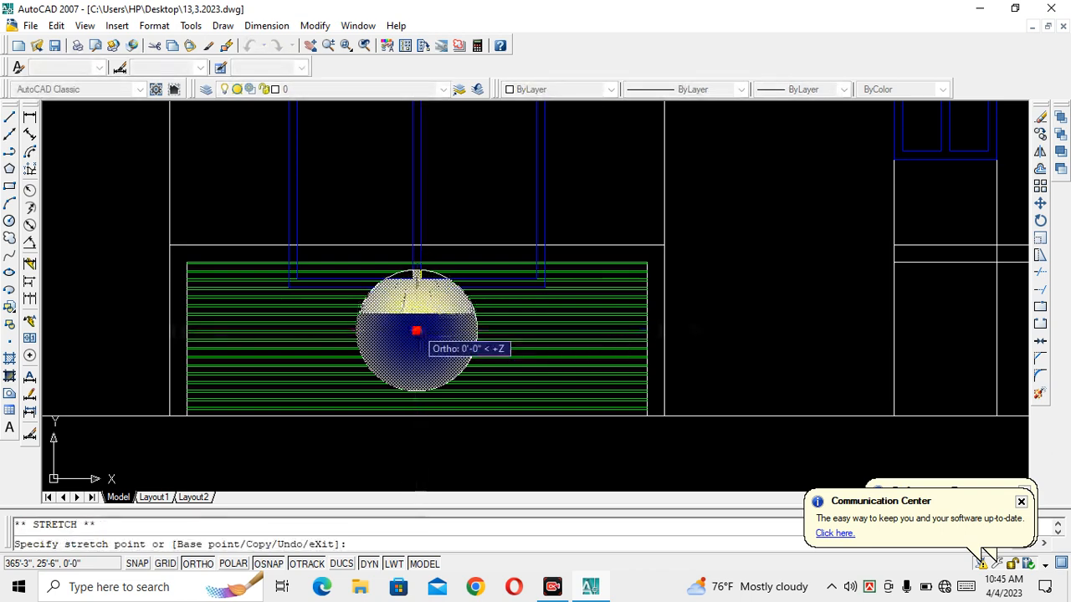
key(Escape)
key(Escape)
Step: Edit the circle's gradient hatch to a dark navy one-colour radial fill with a light centre, keeping it centred at angle 0
double_click(416, 328)
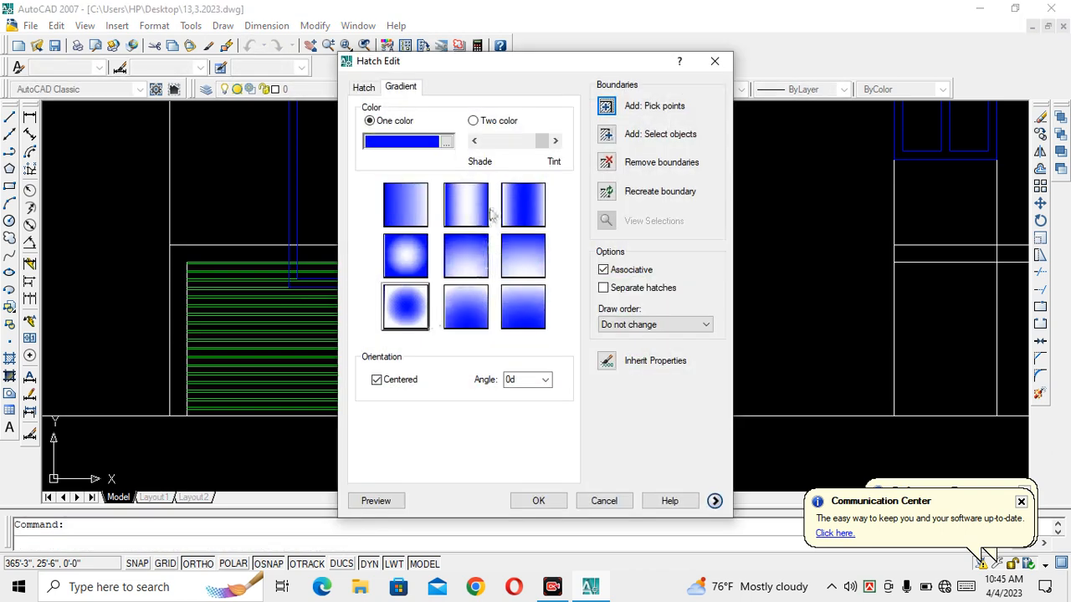
click(448, 144)
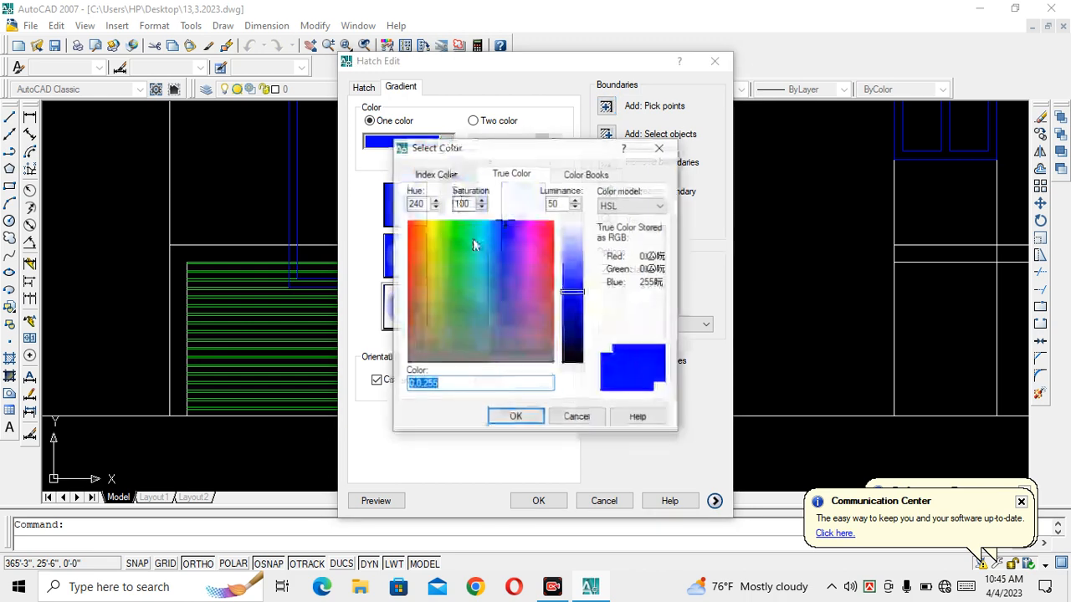
click(479, 310)
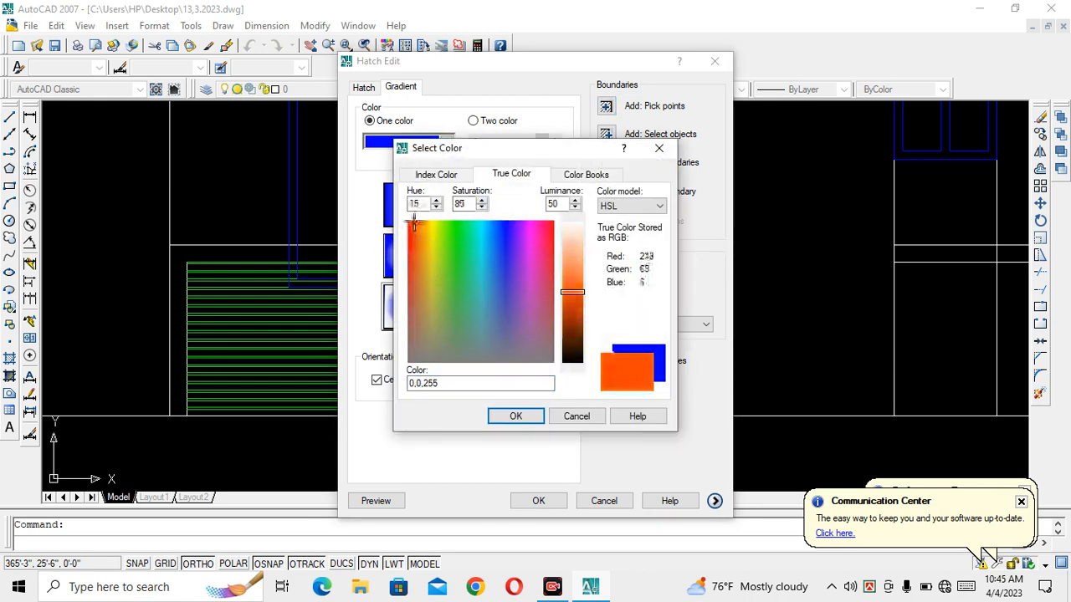
drag(414, 224, 505, 297)
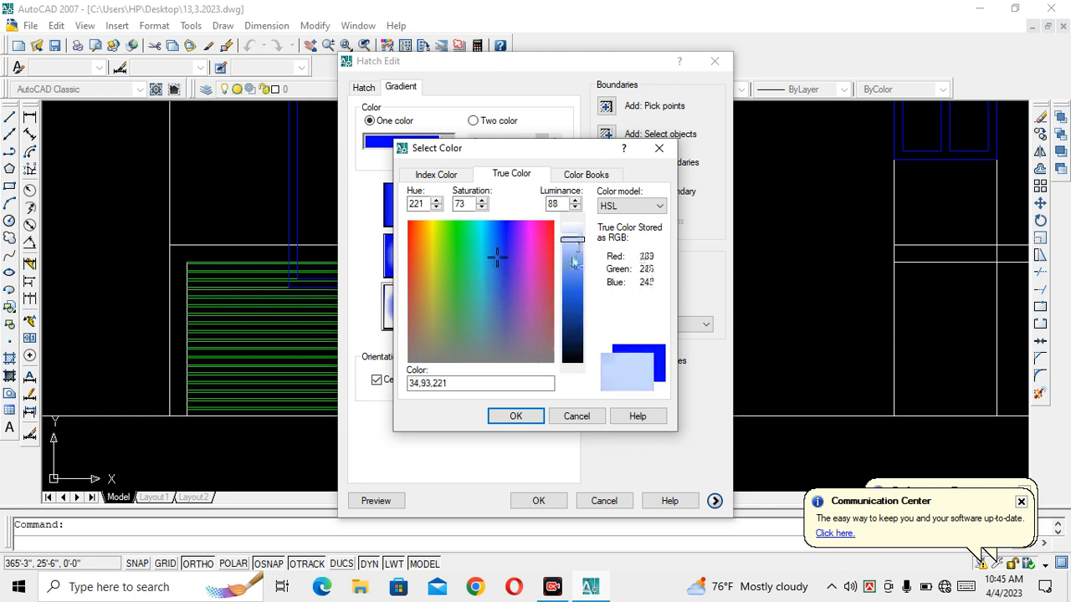
click(507, 417)
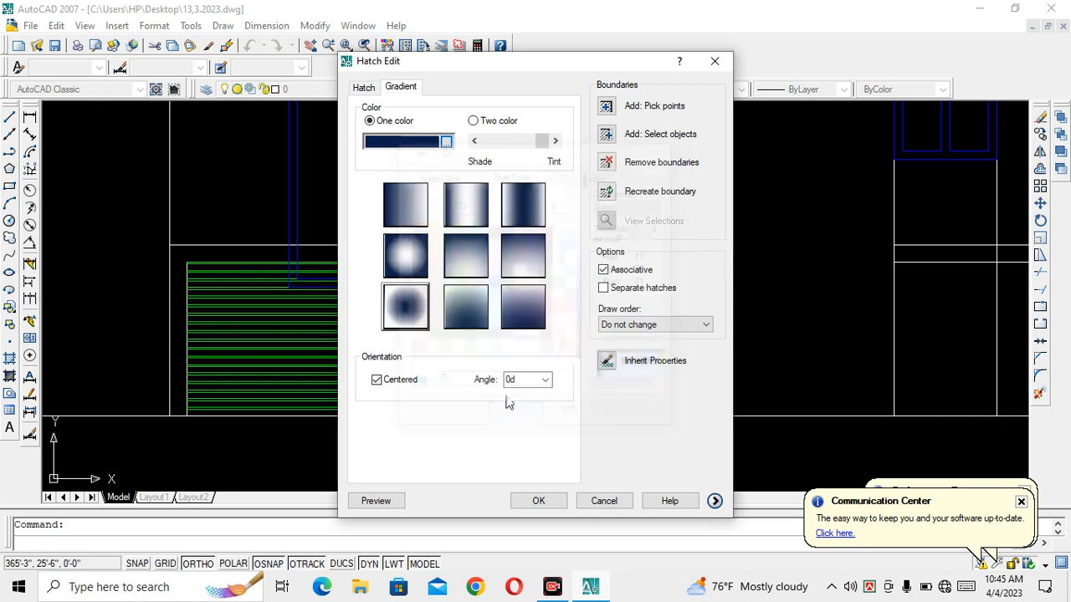
click(406, 255)
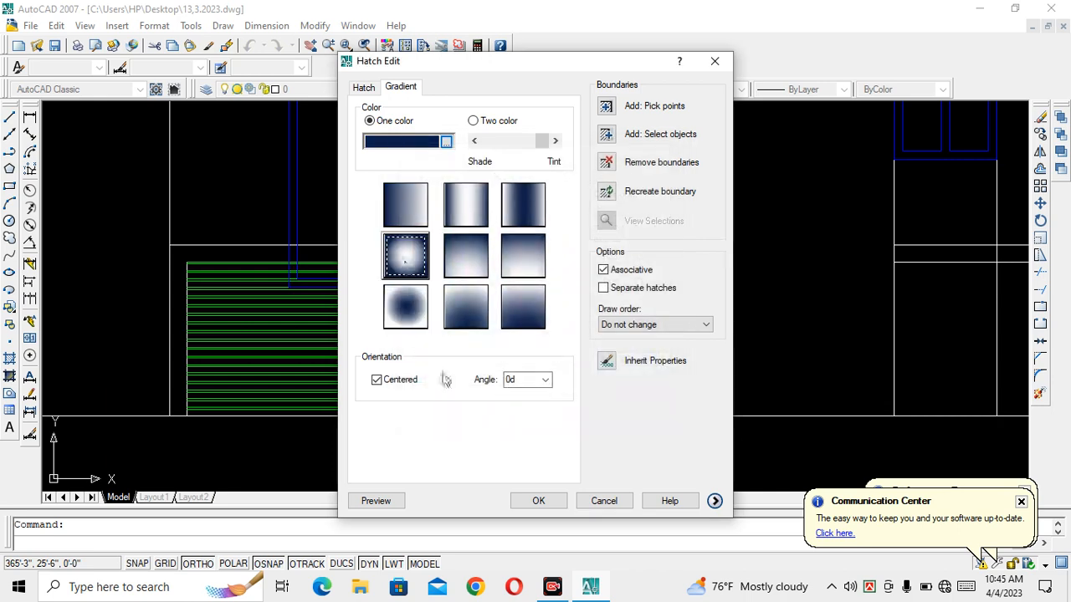
click(540, 501)
scroll(495, 343, down, 5)
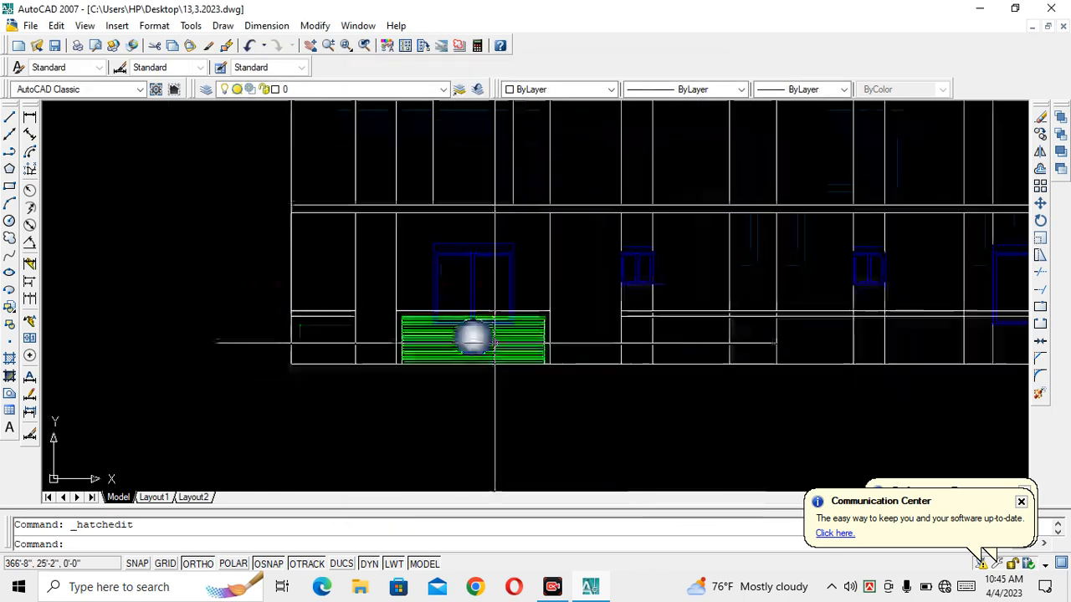
scroll(496, 343, up, 4)
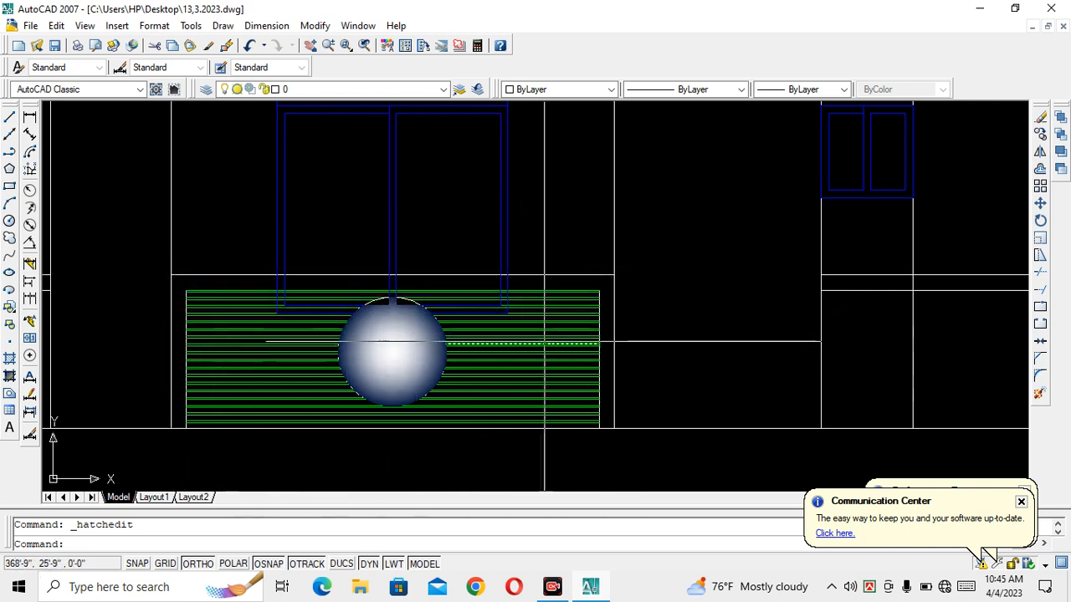
scroll(544, 341, down, 4)
middle_drag(554, 394, 382, 366)
scroll(356, 339, down, 2)
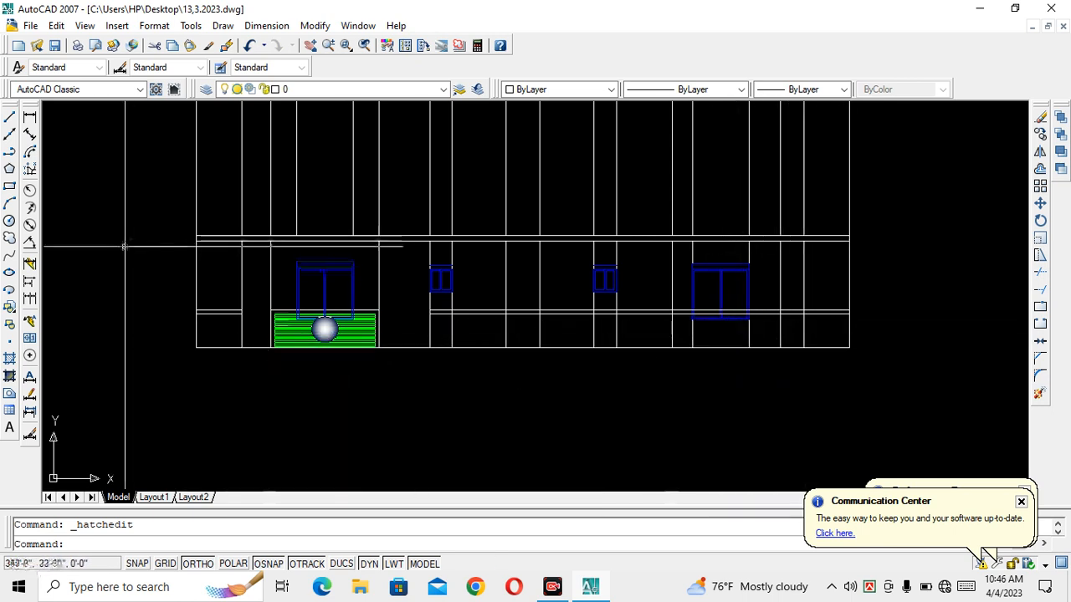
Step: Copy the green slatted panel with its gradient circle horizontally to the matching bay under the other large window, aligning the lower-right bay corners
scroll(310, 336, up, 5)
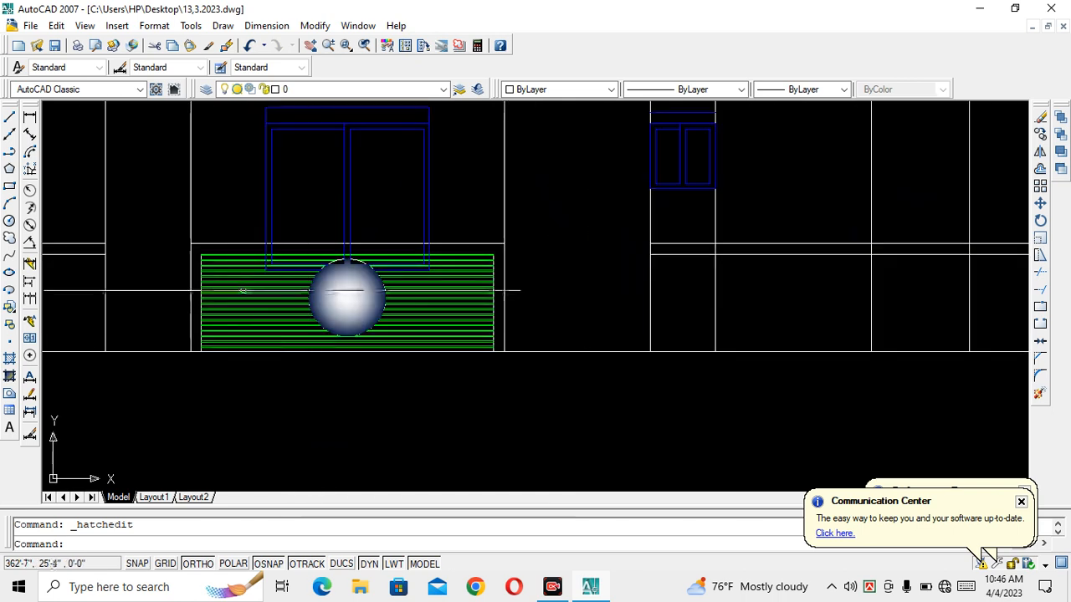
click(178, 216)
click(544, 398)
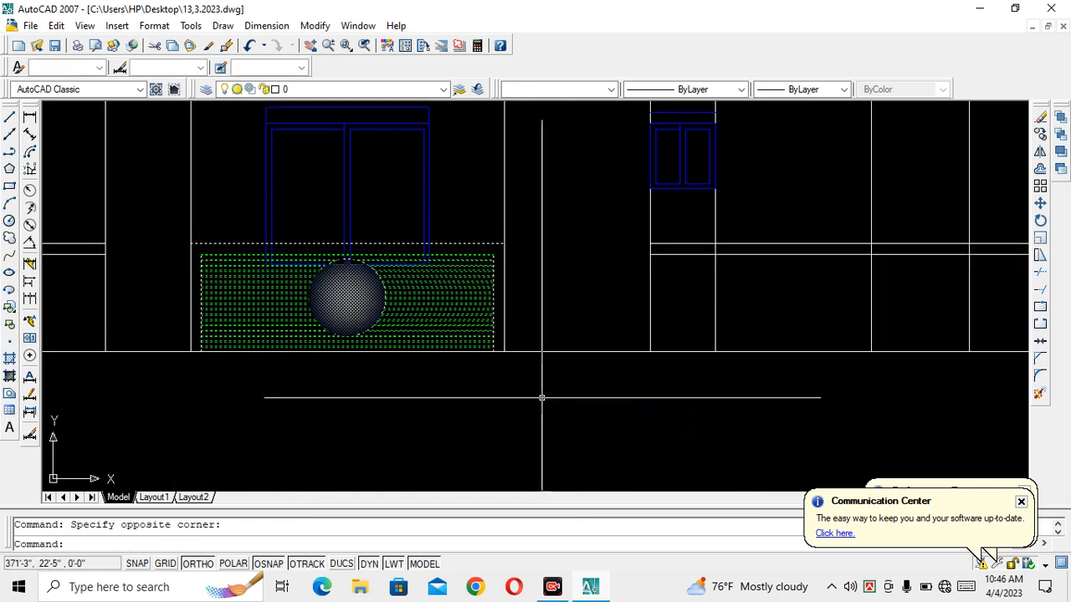
text(co)
key(Return)
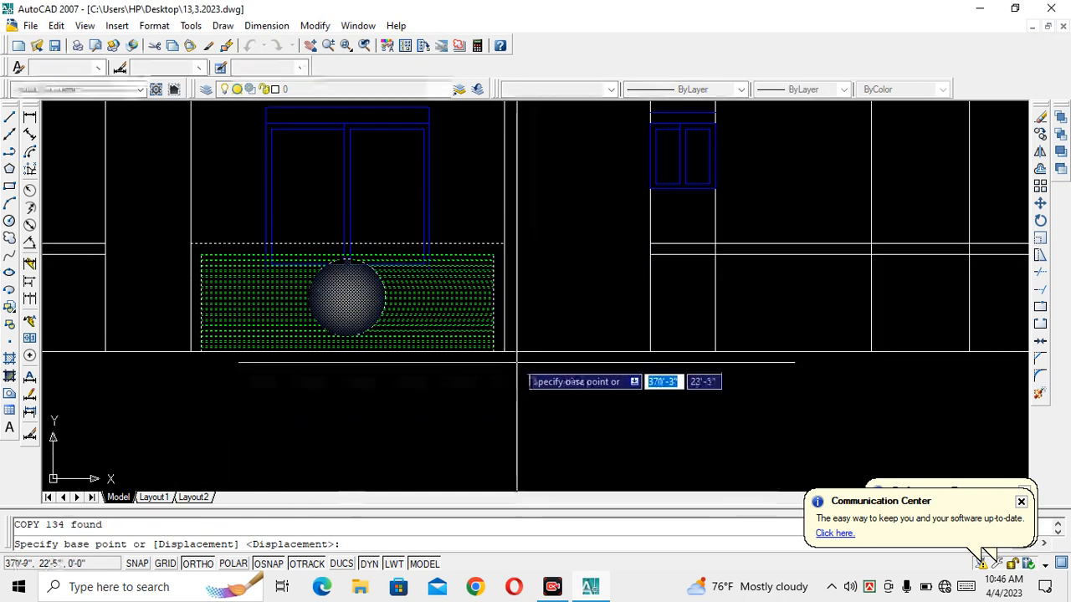
click(502, 351)
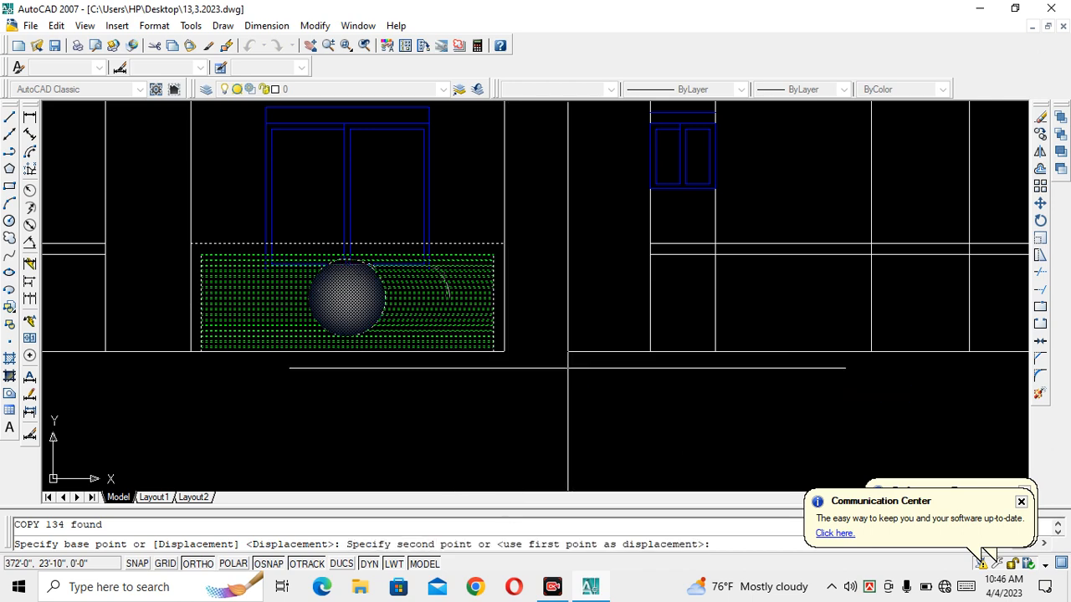
scroll(691, 390, down, 4)
scroll(705, 393, down, 2)
middle_drag(705, 394, 435, 377)
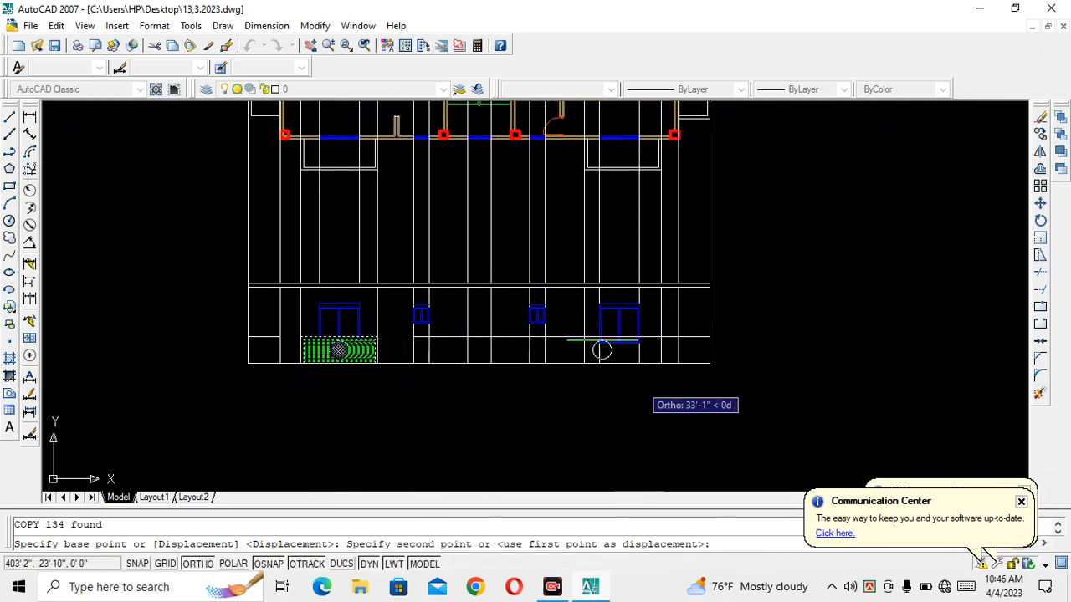
scroll(643, 386, up, 5)
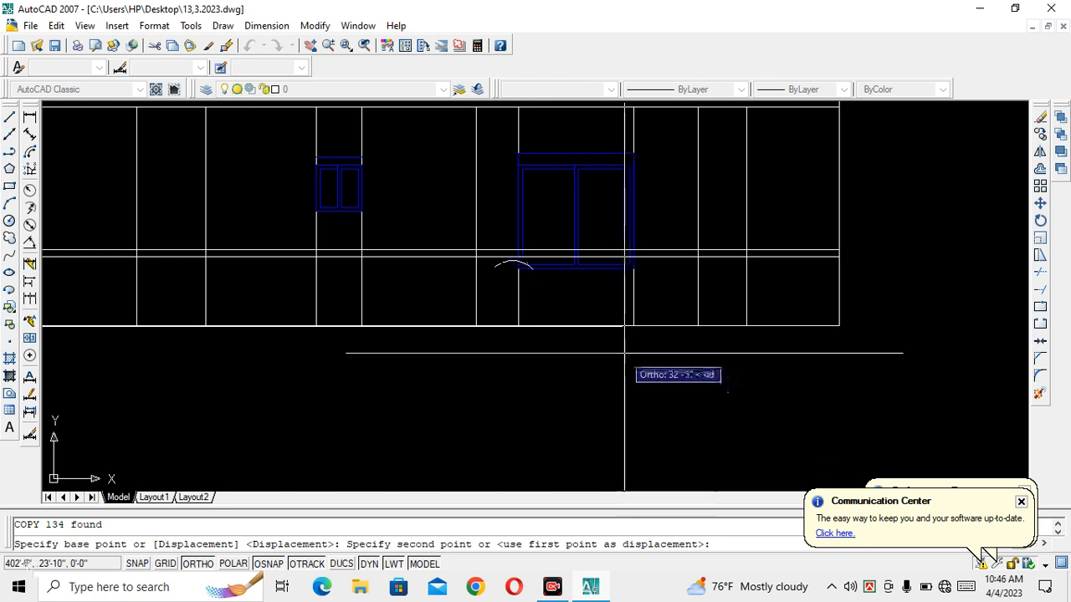
click(698, 326)
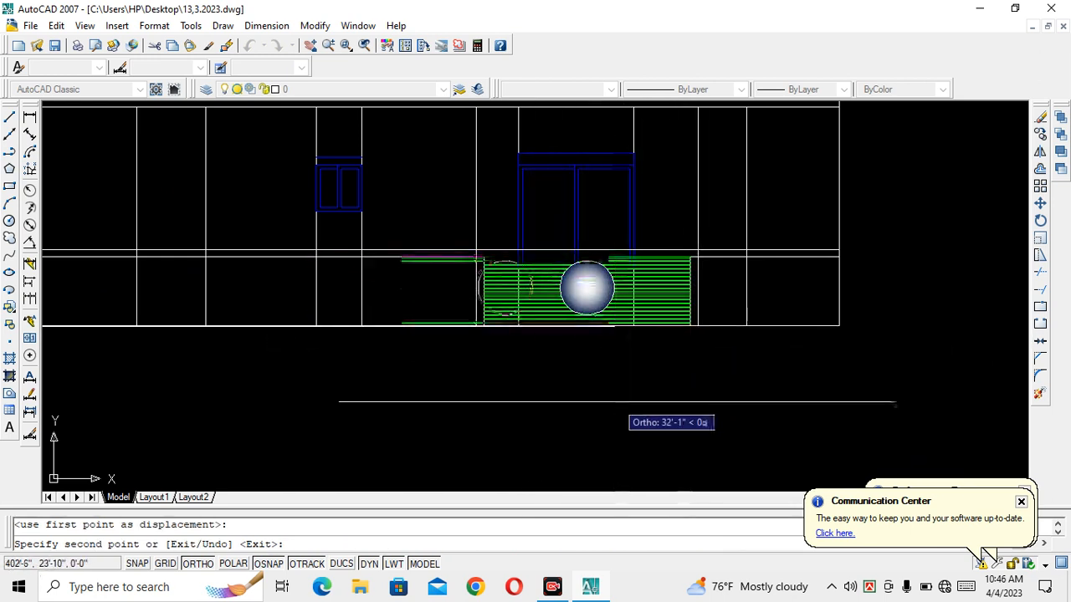
key(Escape)
Step: Delete the double horizontal line running across the lower wall from the first small window through the right-hand panel
scroll(608, 388, down, 5)
scroll(407, 366, up, 2)
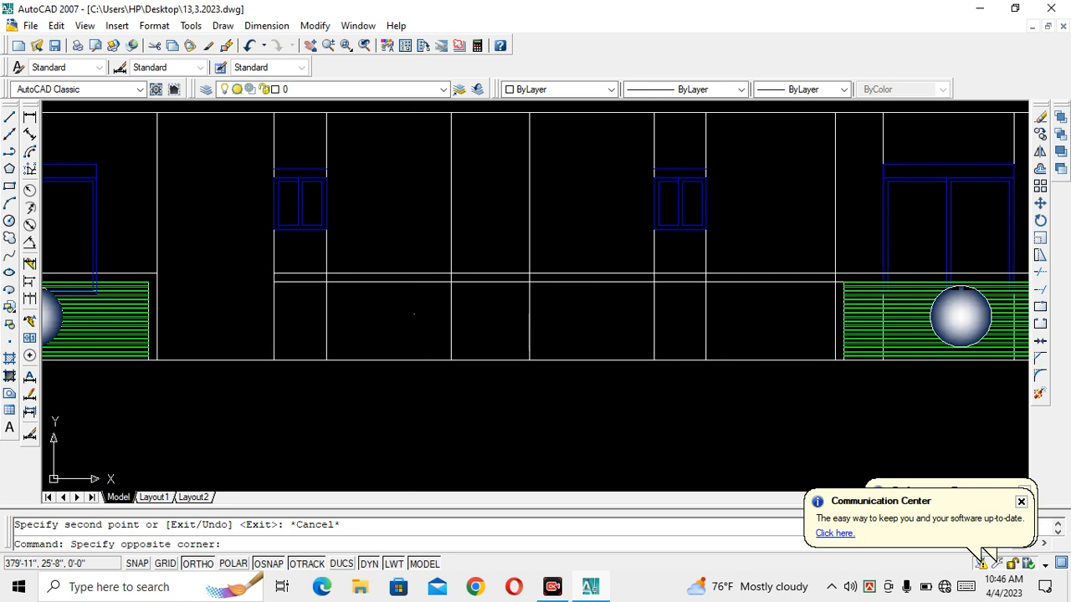
click(419, 278)
key(Delete)
scroll(406, 245, down, 3)
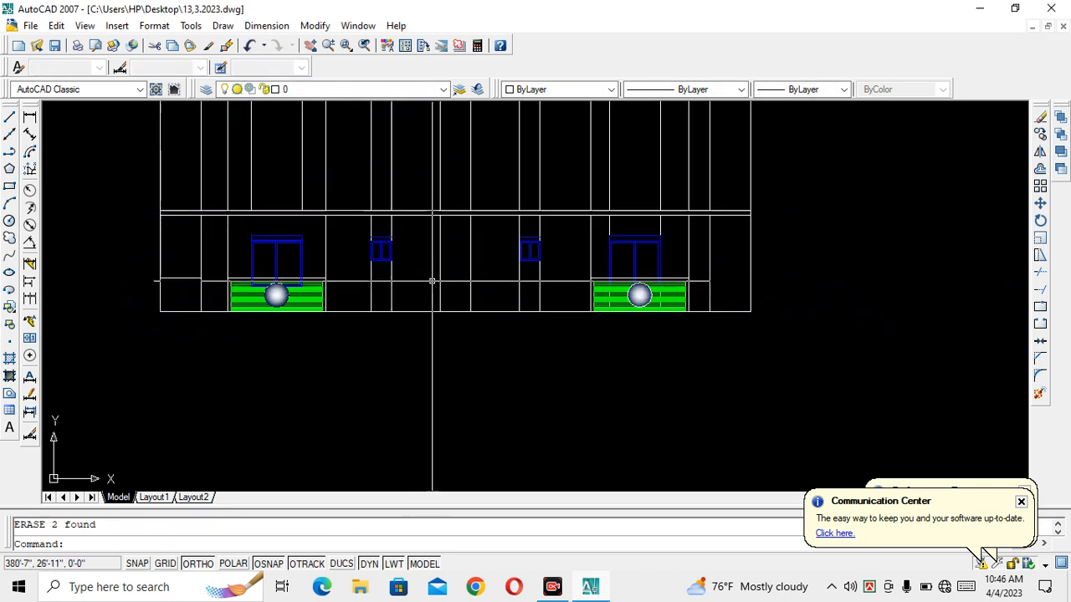
Step: Delete all vertical projection lines between the floor plan and the elevation, including the elevation's two outer side lines
middle_drag(390, 318, 461, 376)
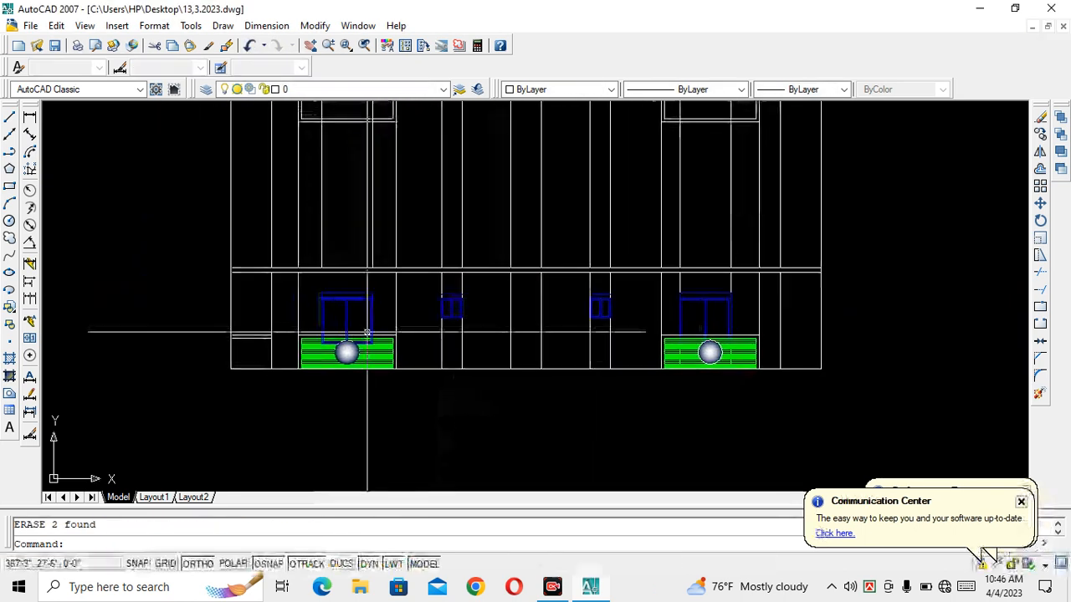
click(856, 191)
click(189, 151)
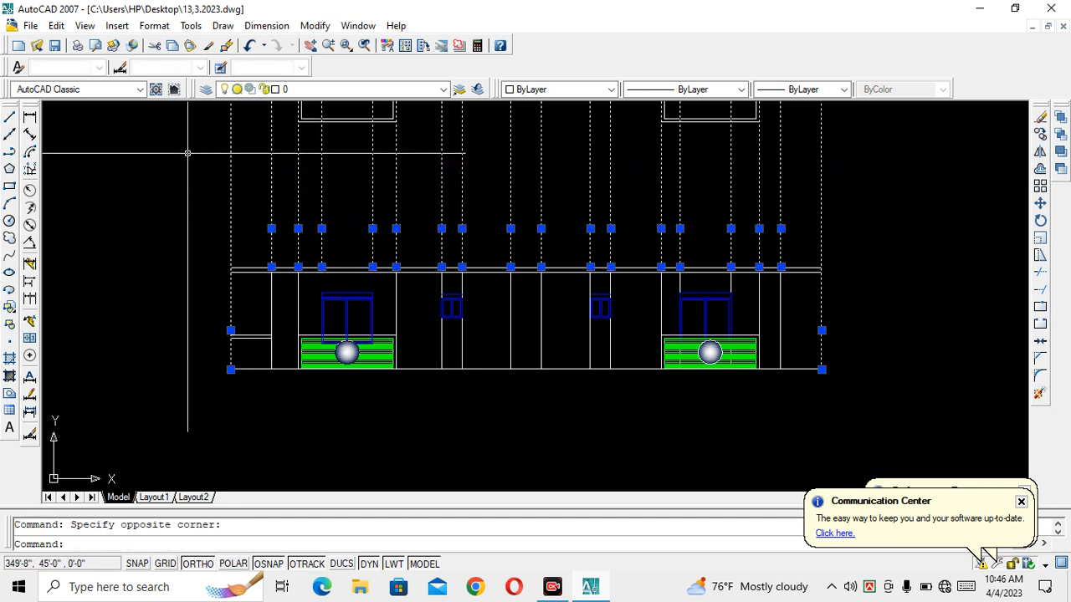
key(Delete)
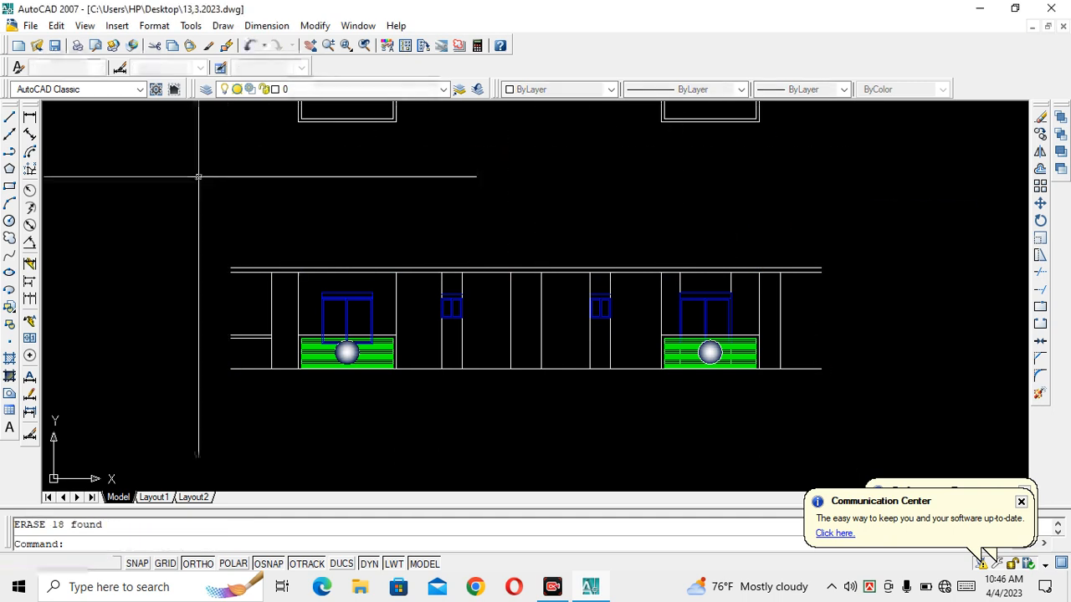
Step: Draw vertical lines closing the left and right ends of the elevation from the ground line to the roof's top line, and save
click(10, 118)
click(231, 369)
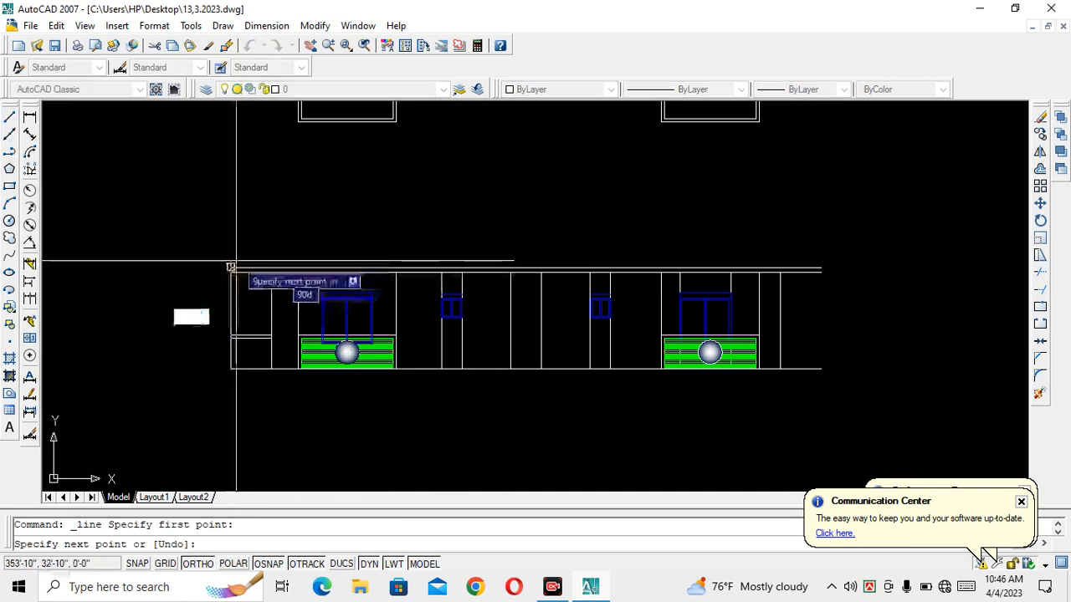
click(231, 268)
key(Return)
key(Return)
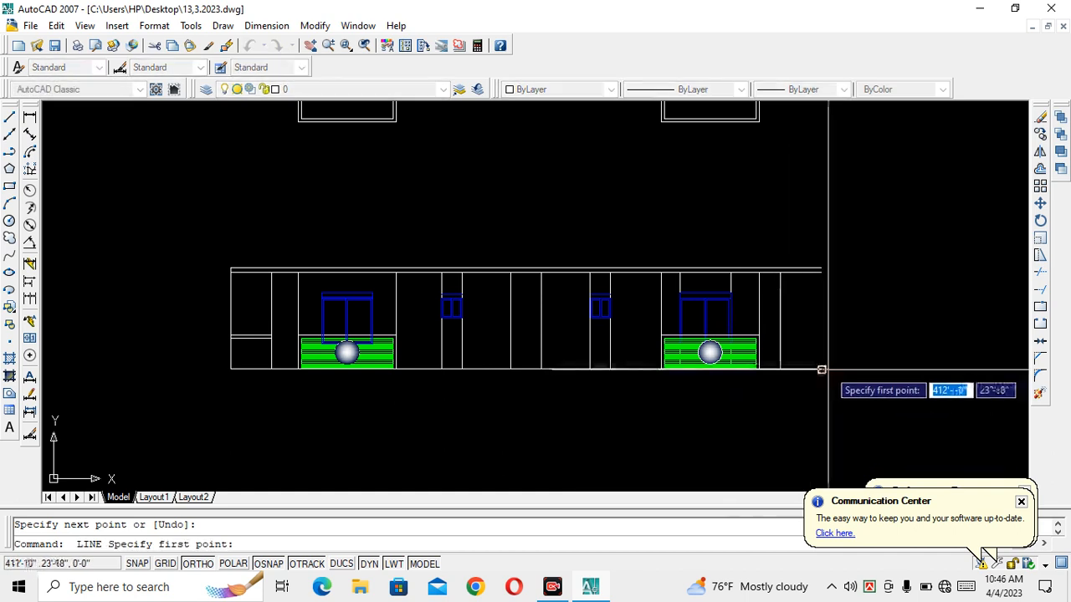
click(821, 369)
click(820, 267)
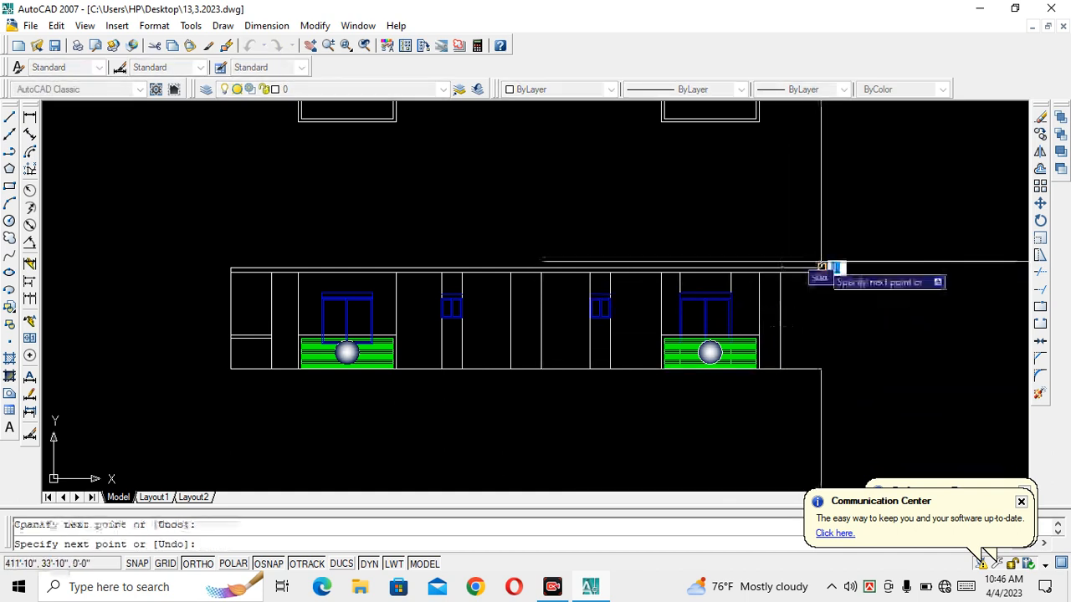
key(Return)
key(ctrl+s)
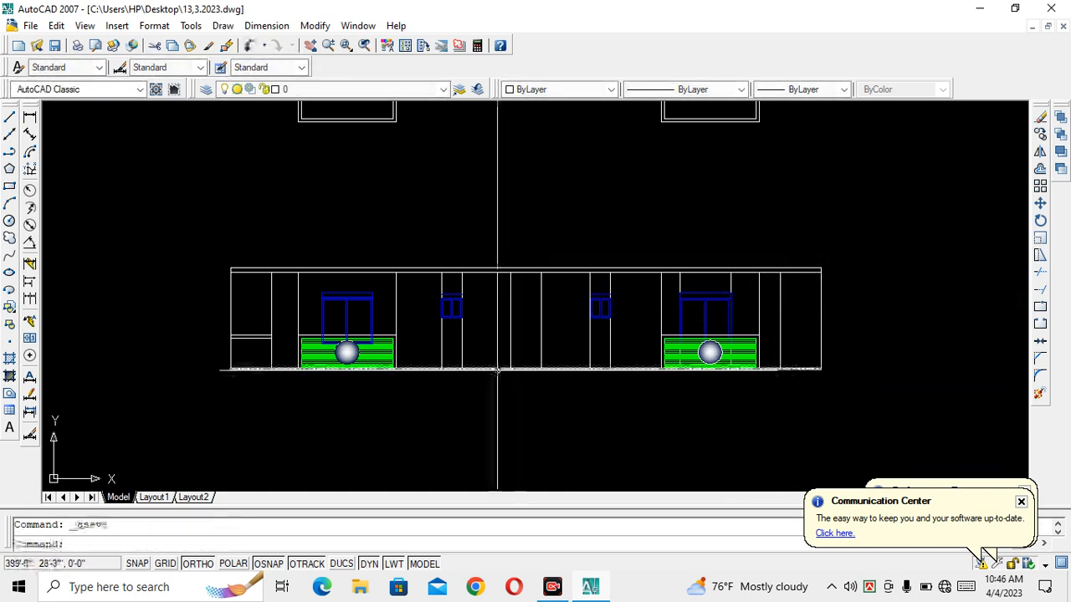
Step: Delete the two vertical construction lines running along the sides of the right-hand small window
scroll(361, 357, up, 3)
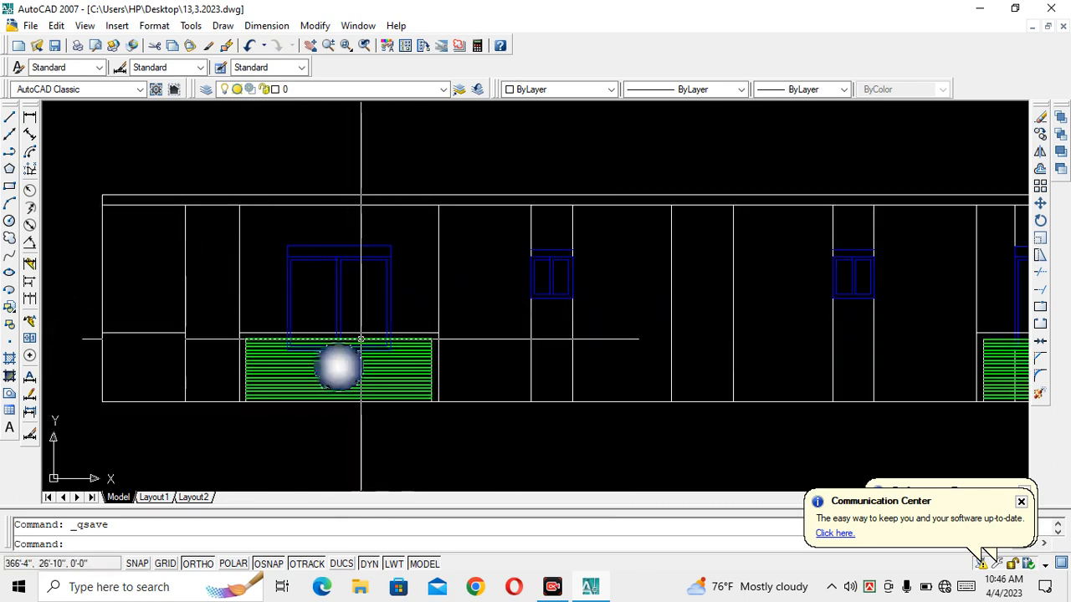
scroll(361, 350, down, 5)
scroll(490, 335, up, 3)
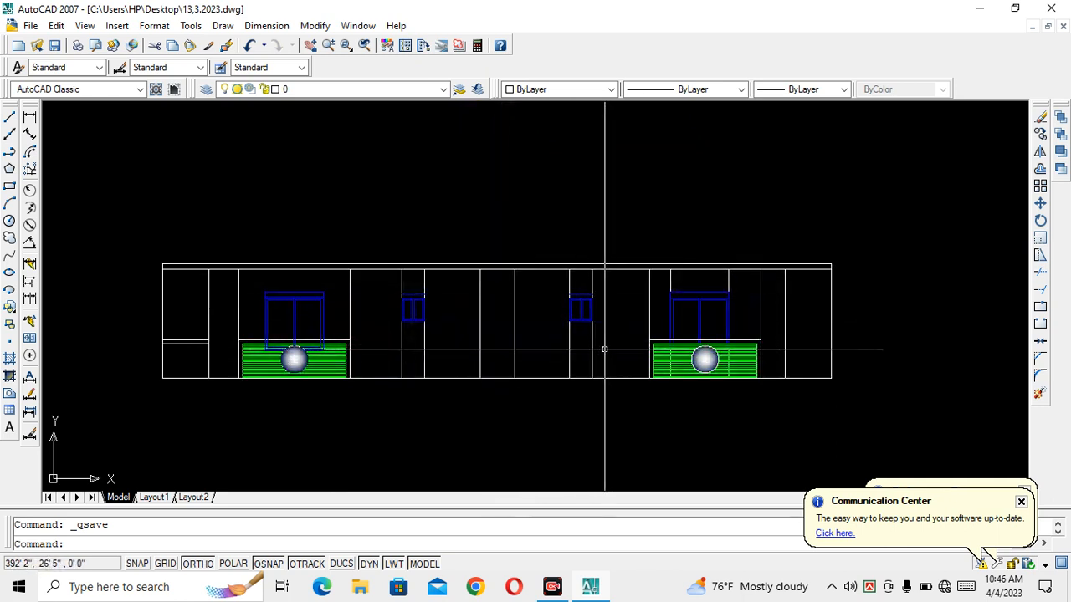
scroll(598, 328, down, 3)
middle_drag(598, 328, 599, 373)
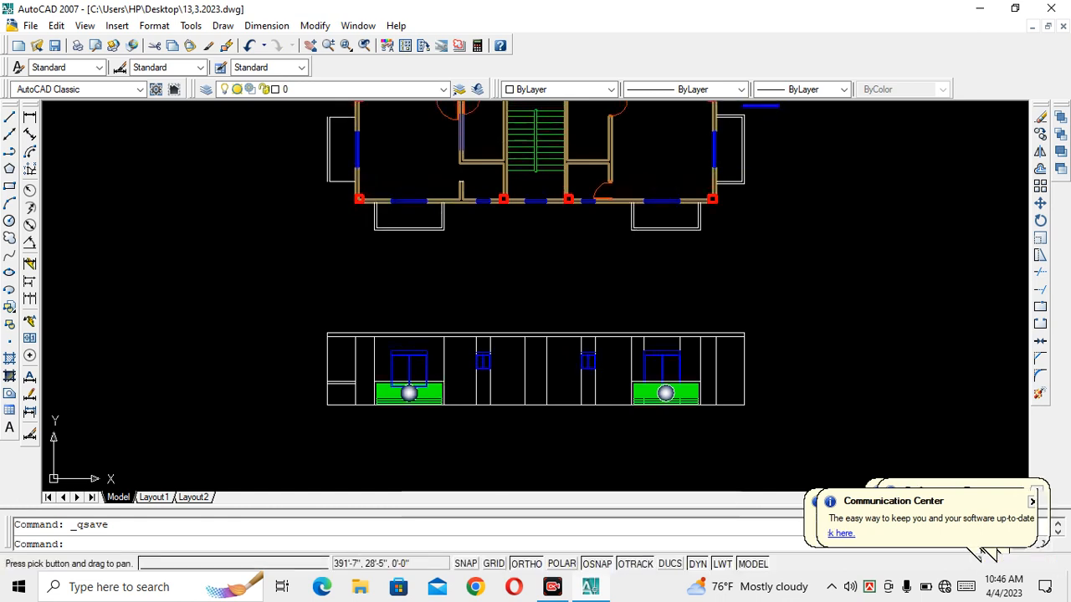
scroll(611, 398, up, 4)
click(597, 378)
click(504, 358)
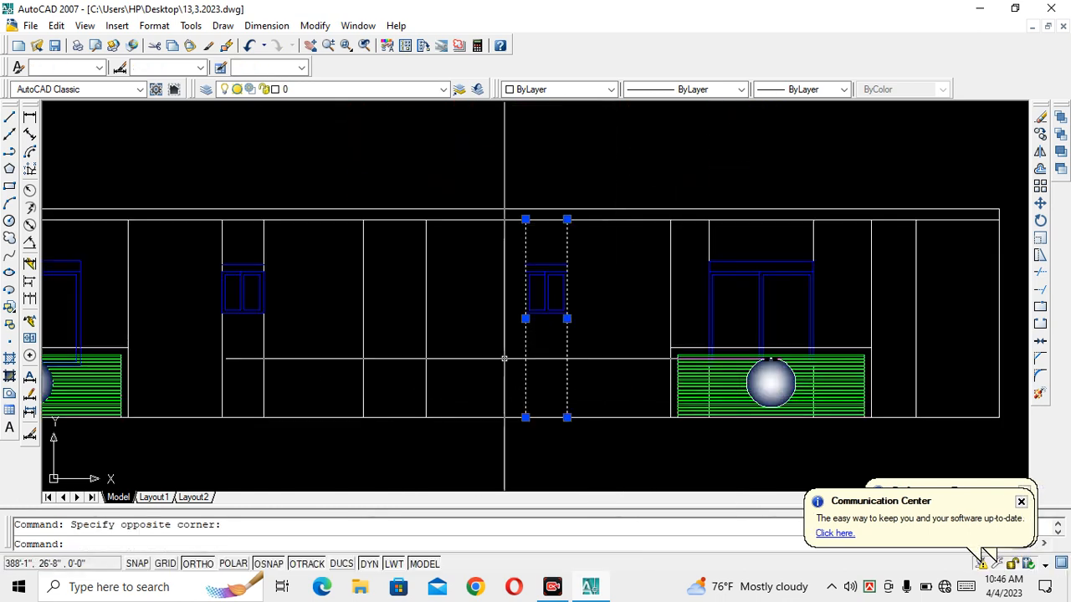
key(Delete)
scroll(498, 364, down, 4)
scroll(468, 368, up, 3)
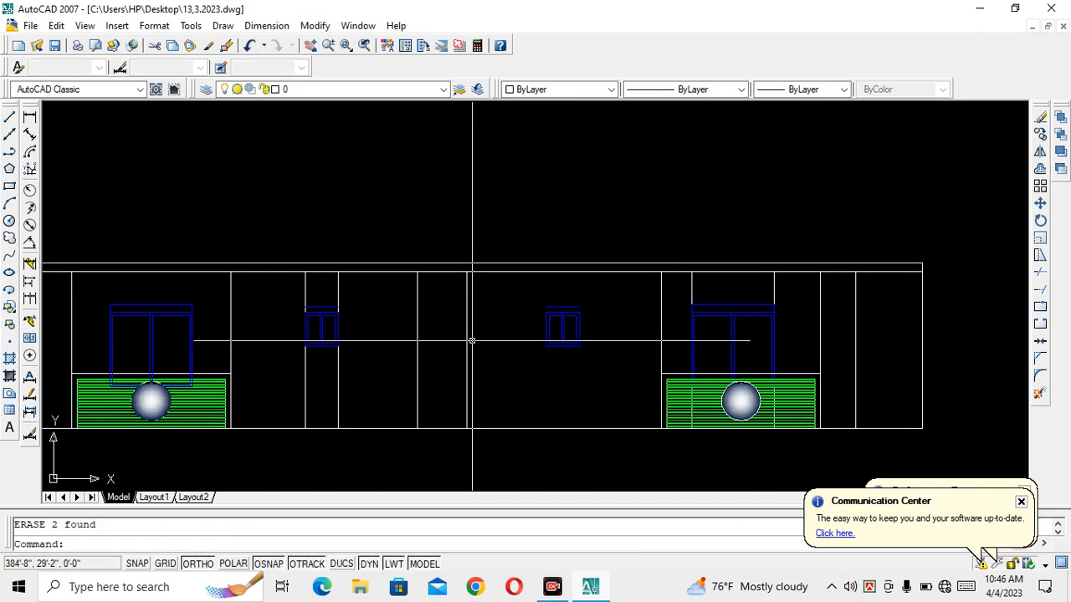
middle_drag(468, 368, 576, 372)
middle_drag(448, 370, 492, 363)
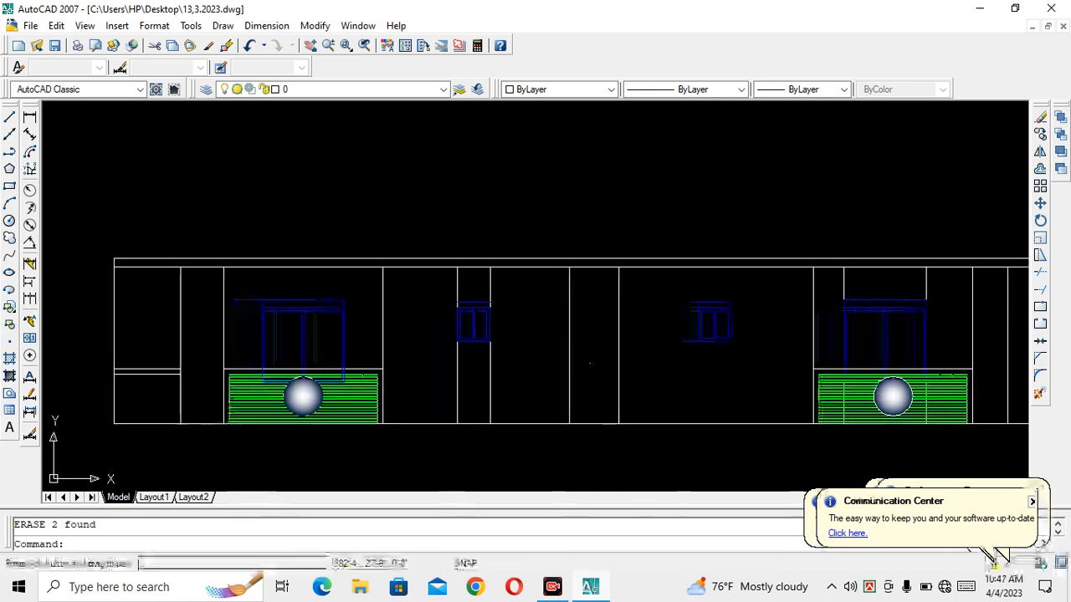
Step: Delete the two vertical construction lines running along the sides of the left-hand small window
scroll(492, 365, up, 2)
click(382, 383)
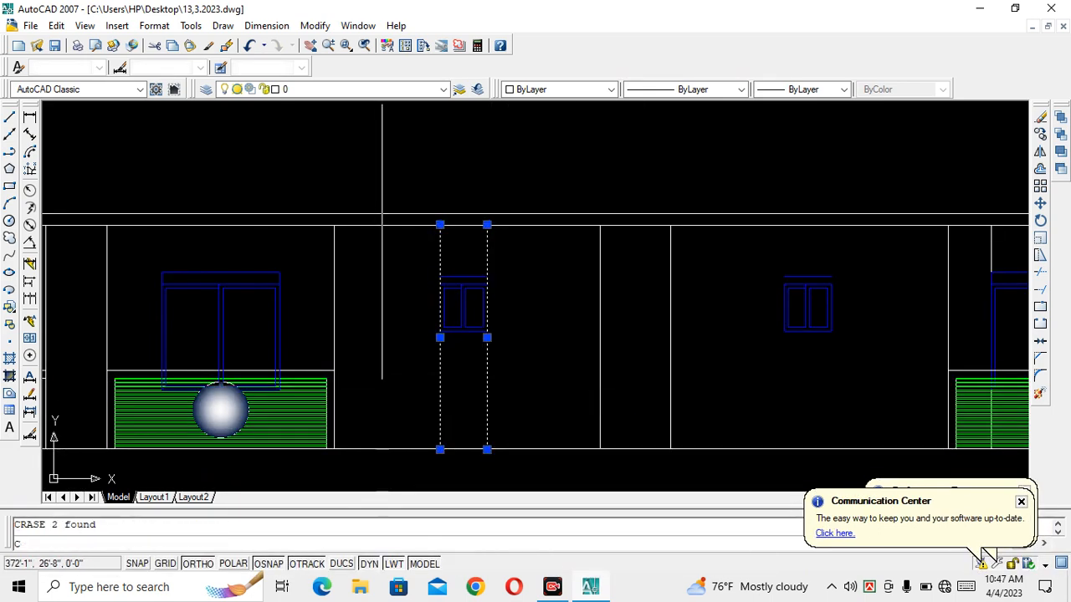
key(Delete)
scroll(394, 385, down, 4)
middle_drag(400, 385, 458, 356)
scroll(411, 351, up, 5)
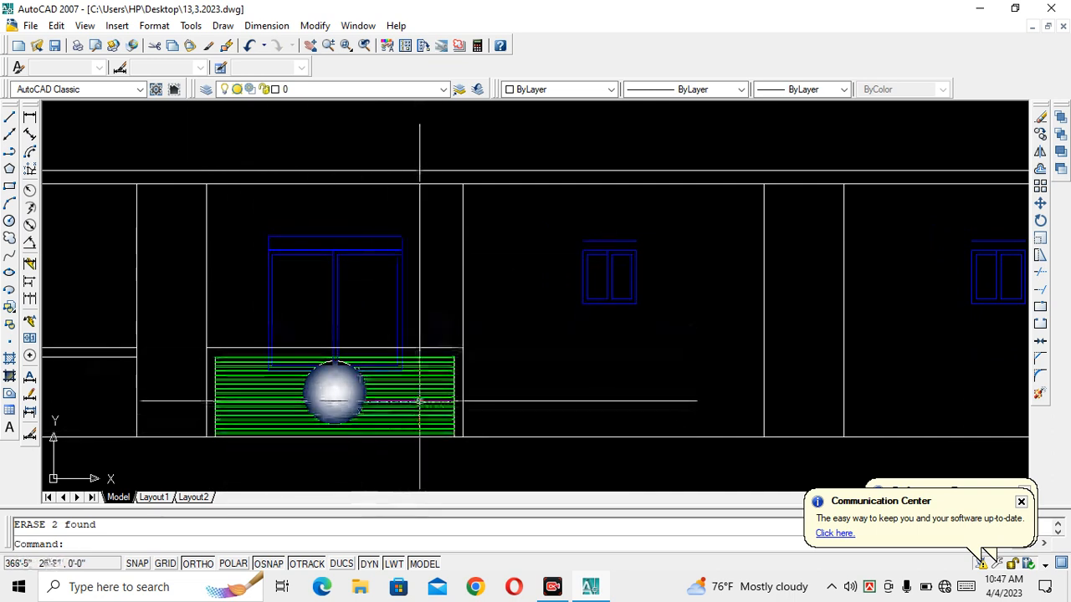
scroll(419, 401, down, 2)
middle_drag(418, 394, 471, 420)
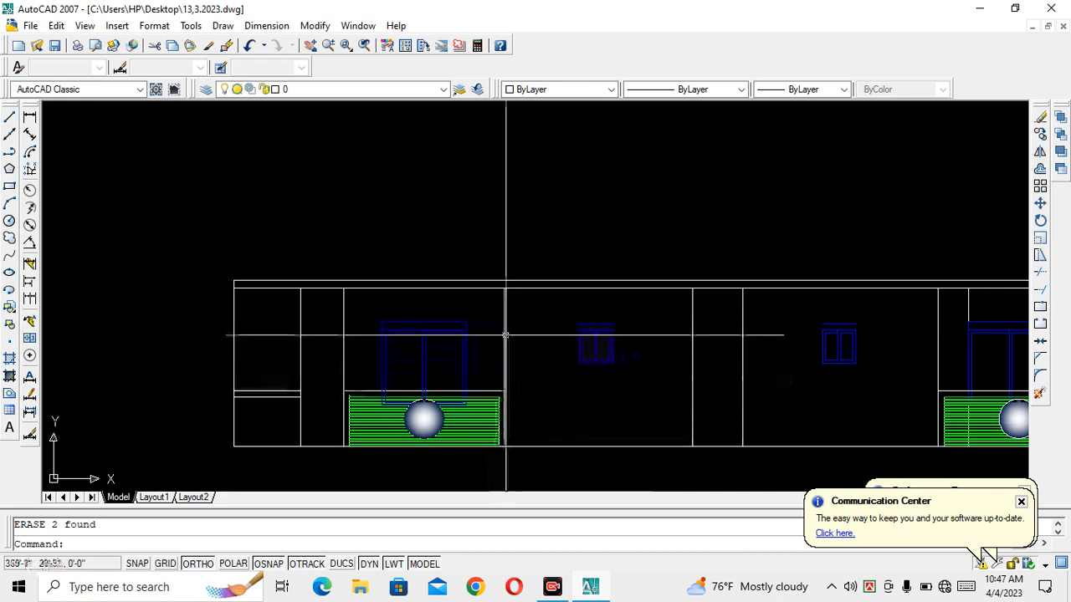
scroll(507, 351, down, 2)
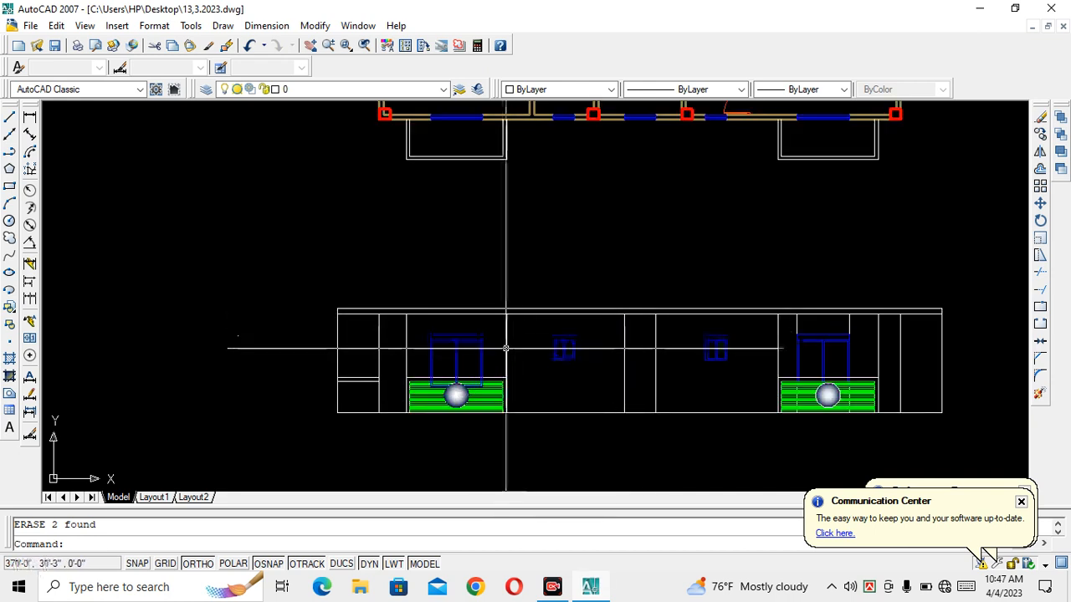
Step: Trim the vertical line at the end of the left low wall where it rises above the wall's top
scroll(503, 351, up, 3)
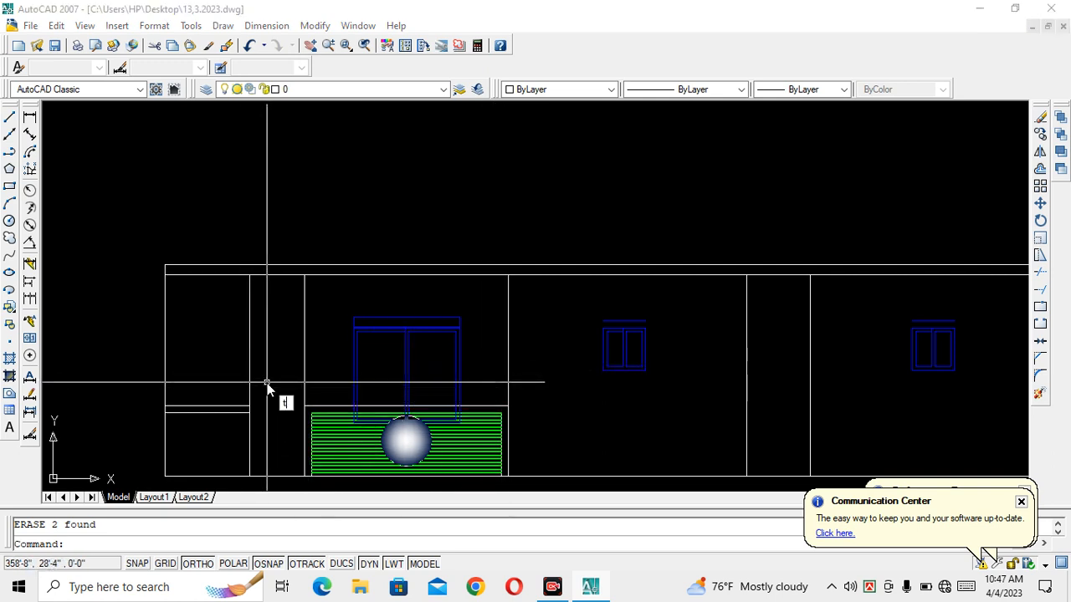
key(Return)
scroll(442, 409, down, 2)
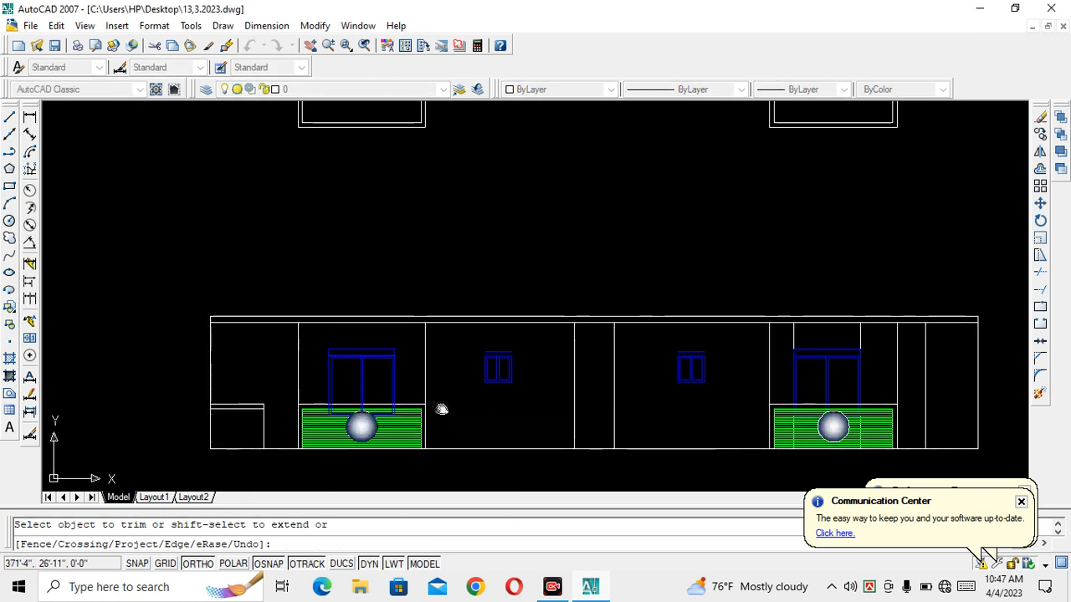
middle_drag(442, 409, 288, 399)
key(Escape)
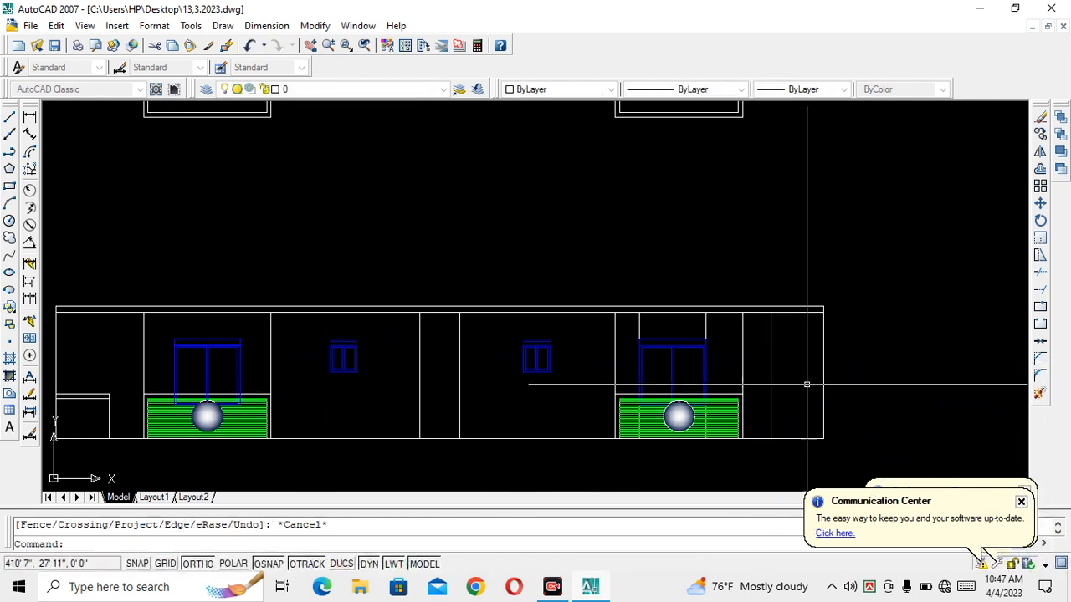
Step: Offset the right vertical edge of the left low wall 4 inches inward
middle_drag(70, 414, 240, 391)
scroll(241, 391, up, 2)
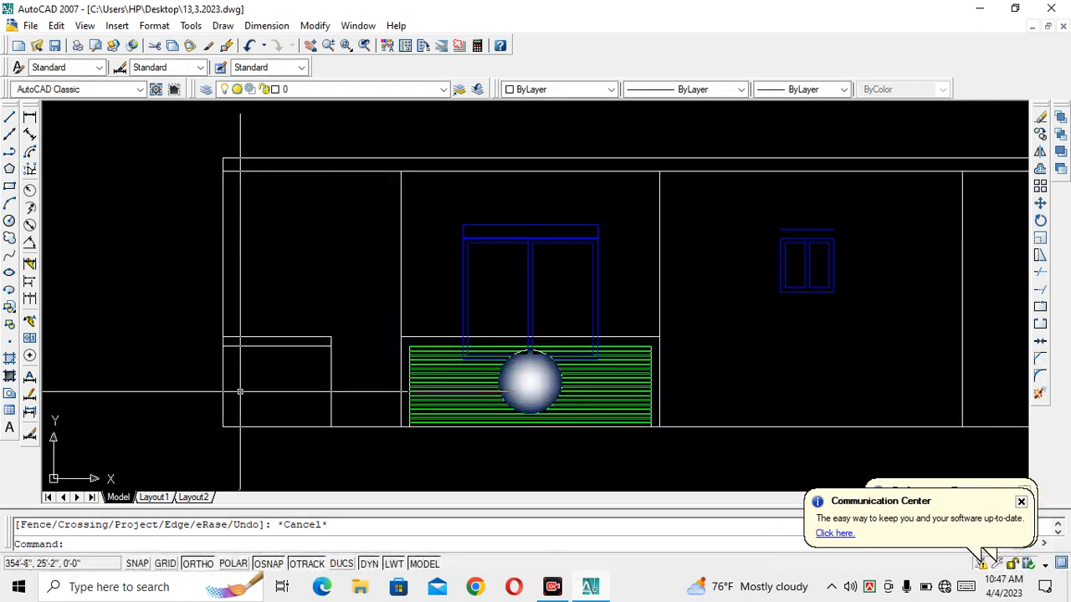
text(o)
key(Return)
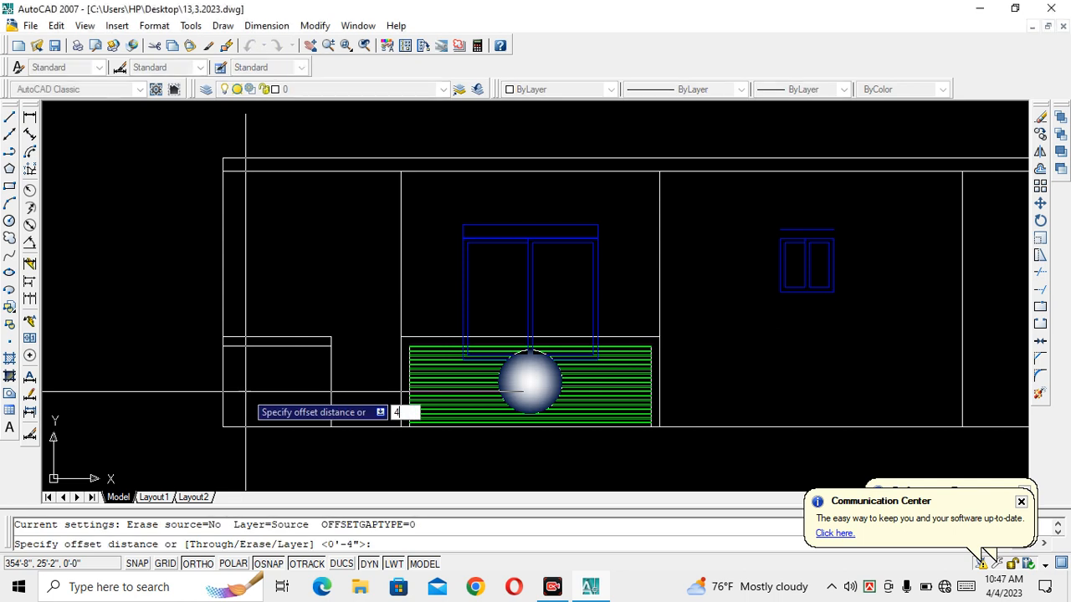
text(4)
key(Return)
click(277, 380)
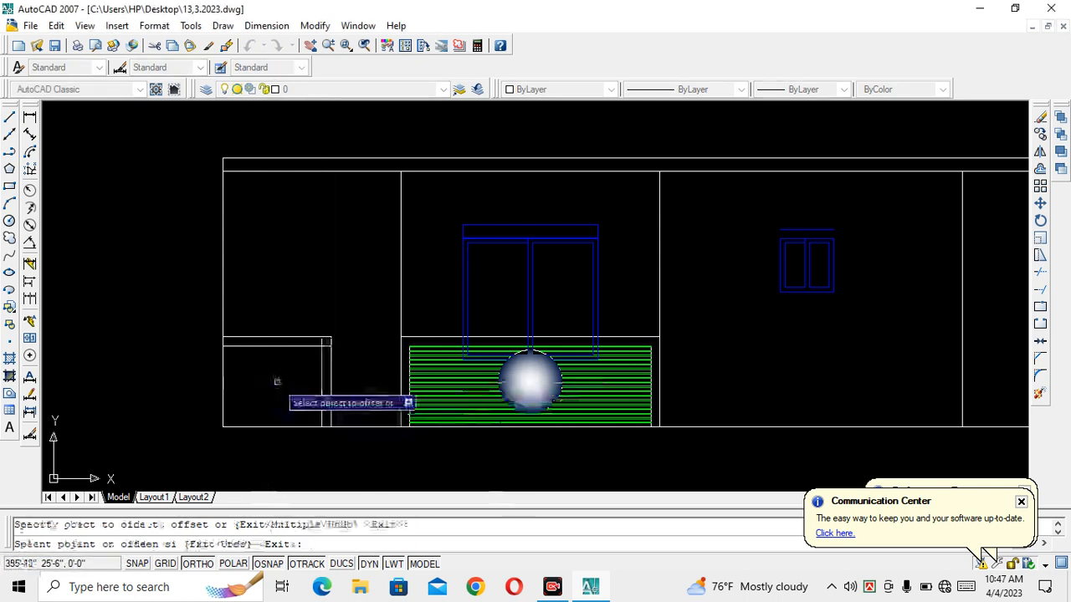
key(Return)
Step: Trim the overlapping ends of the low wall's inner lines so they form a clean frame corner
scroll(335, 346, up, 5)
scroll(336, 346, down, 4)
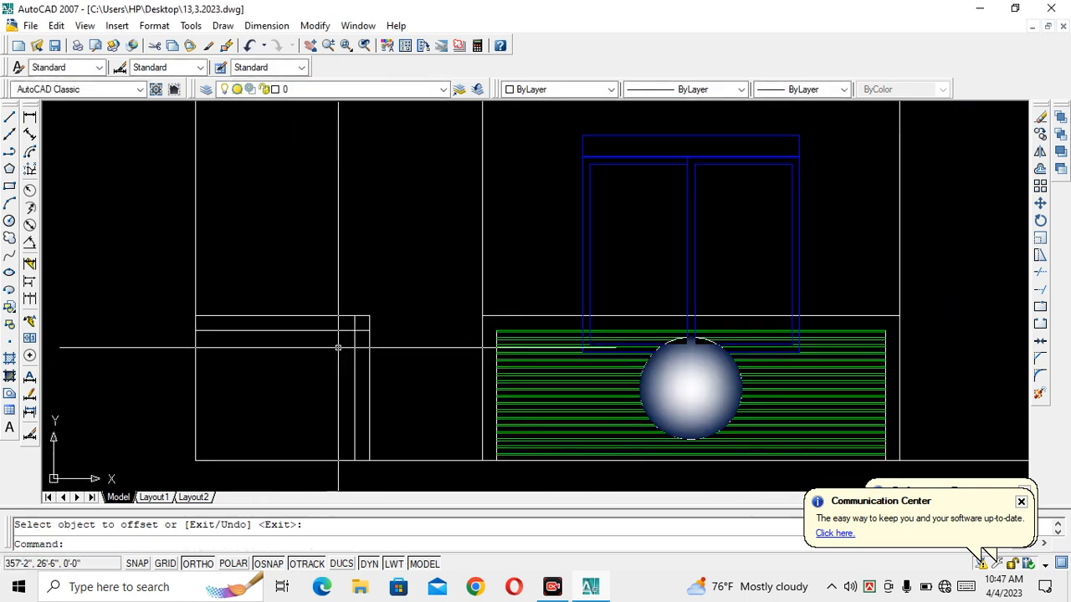
scroll(337, 386, up, 2)
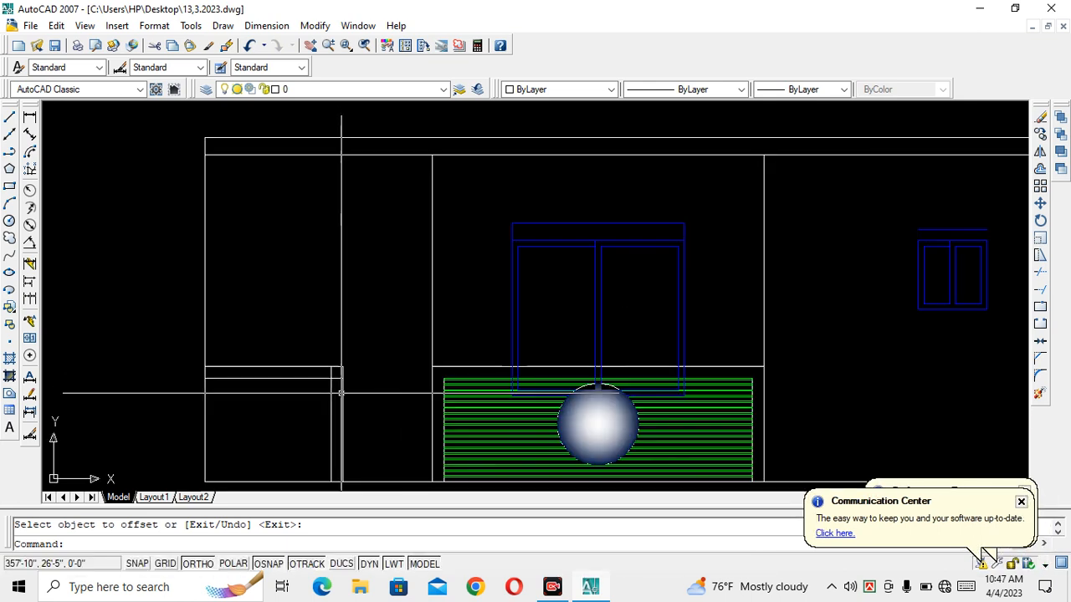
key(Return)
key(Return)
scroll(335, 385, up, 5)
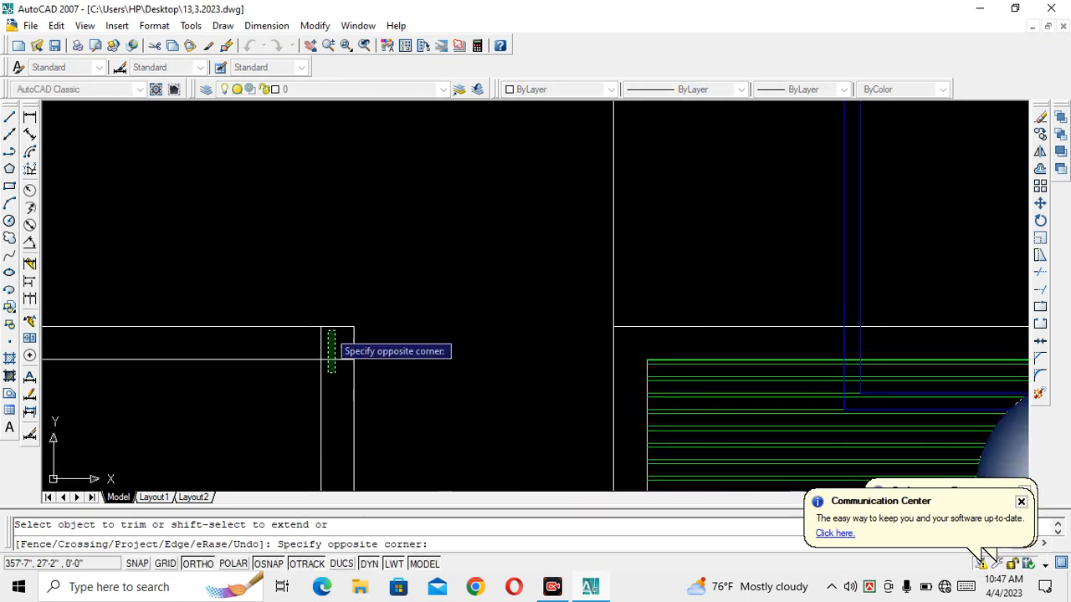
click(328, 332)
scroll(292, 337, down, 5)
scroll(355, 335, up, 1)
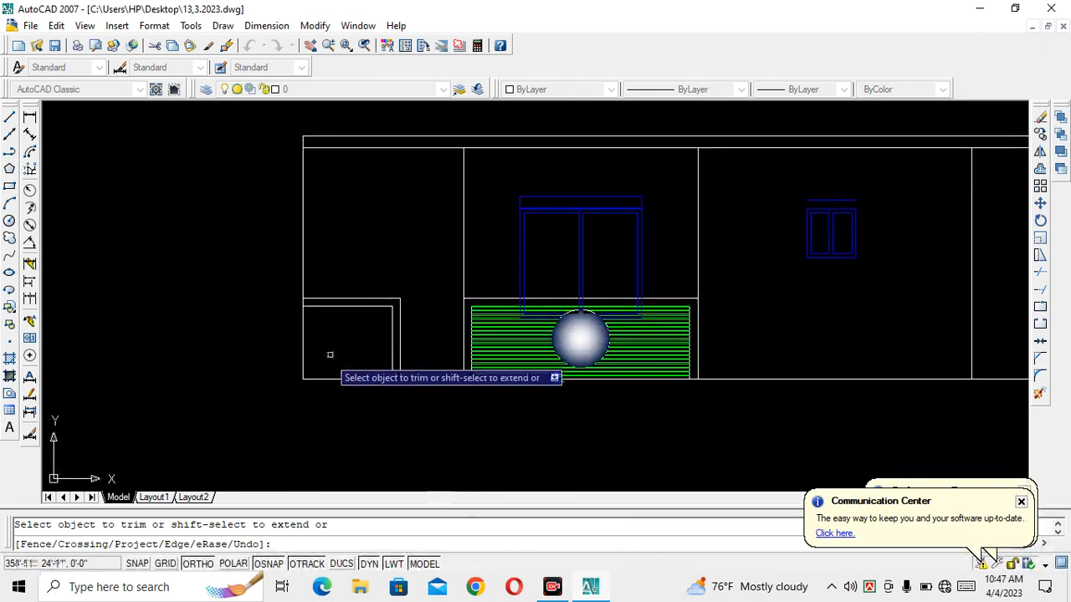
key(Escape)
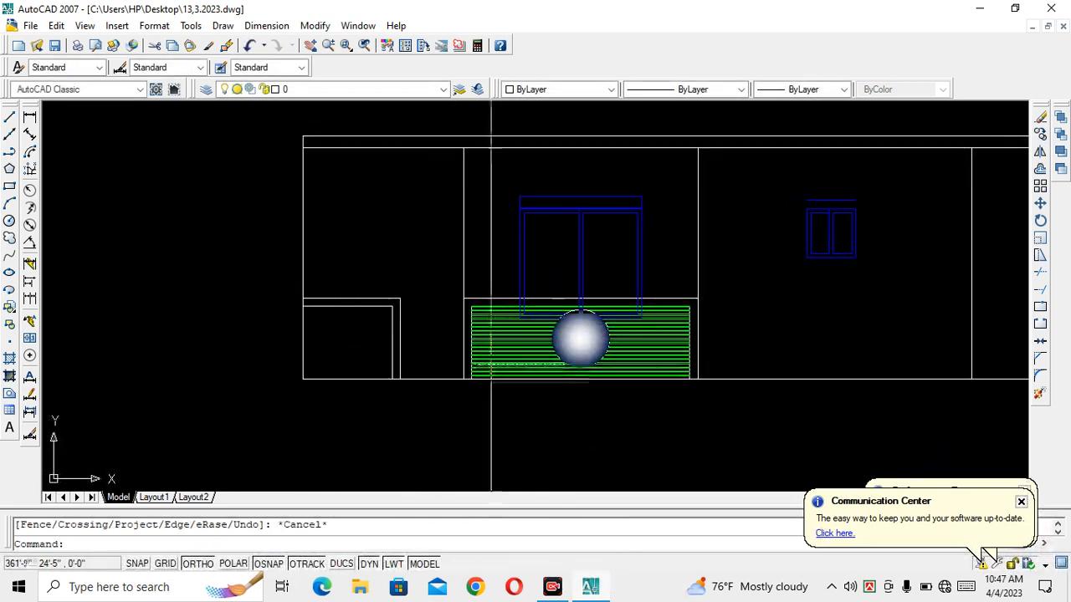
Step: Copy the right-hand green slats of the left window's panel into the left low wall, aligned to its inner bottom-right corner
scroll(556, 379, up, 5)
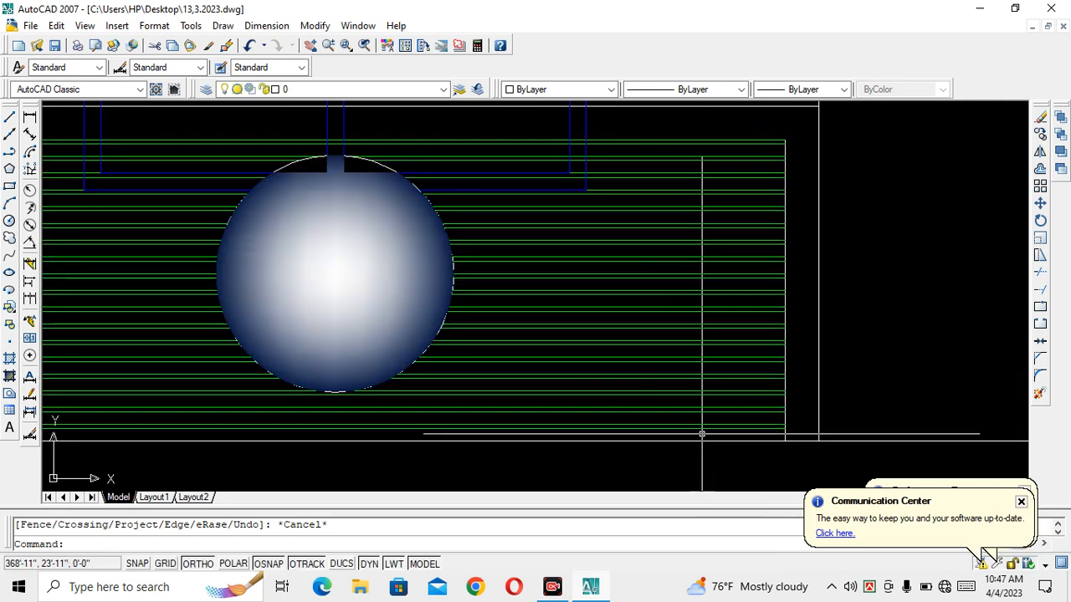
click(878, 437)
click(661, 184)
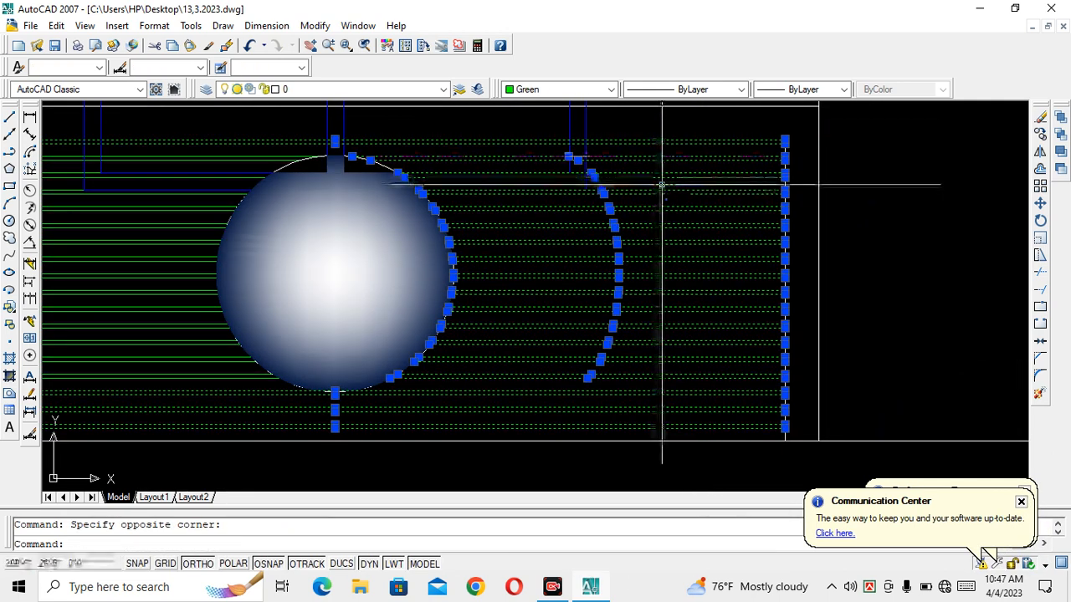
text(co)
key(Return)
scroll(678, 310, down, 4)
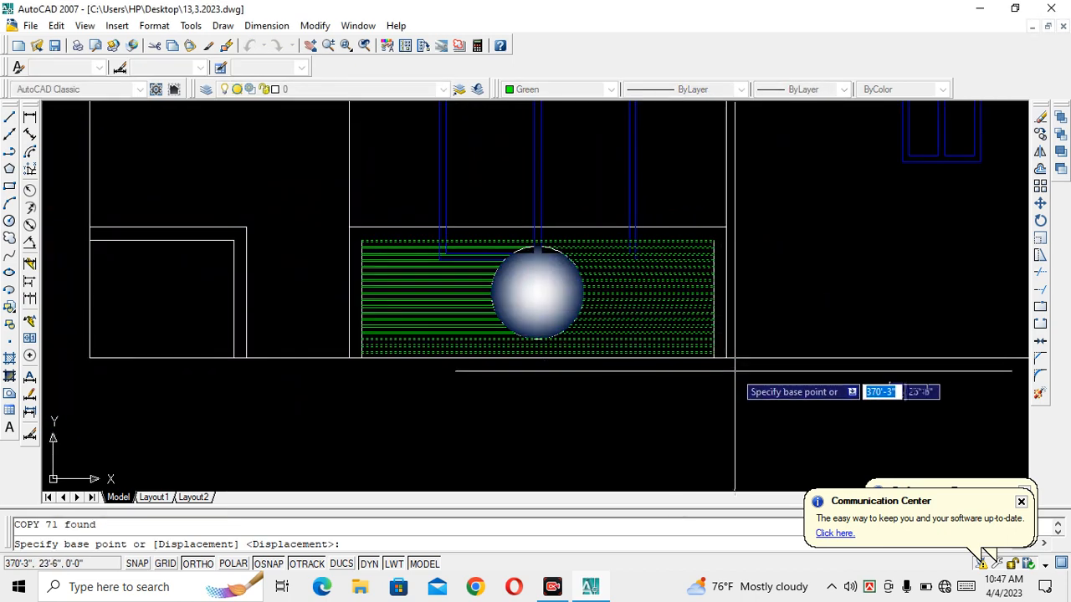
click(713, 357)
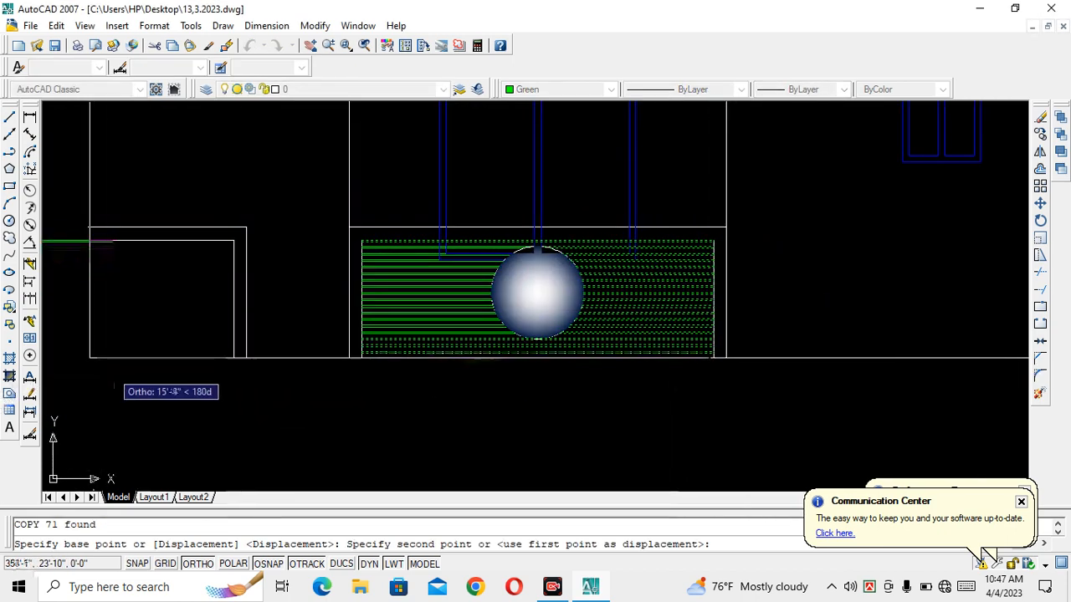
middle_drag(134, 365, 311, 365)
scroll(370, 360, up, 4)
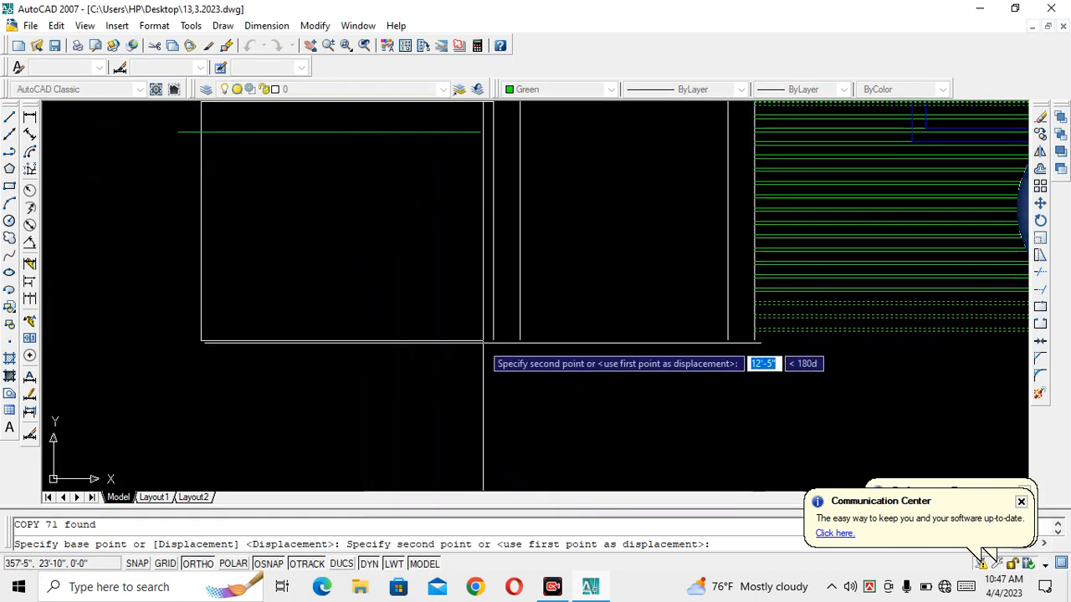
click(493, 341)
key(Return)
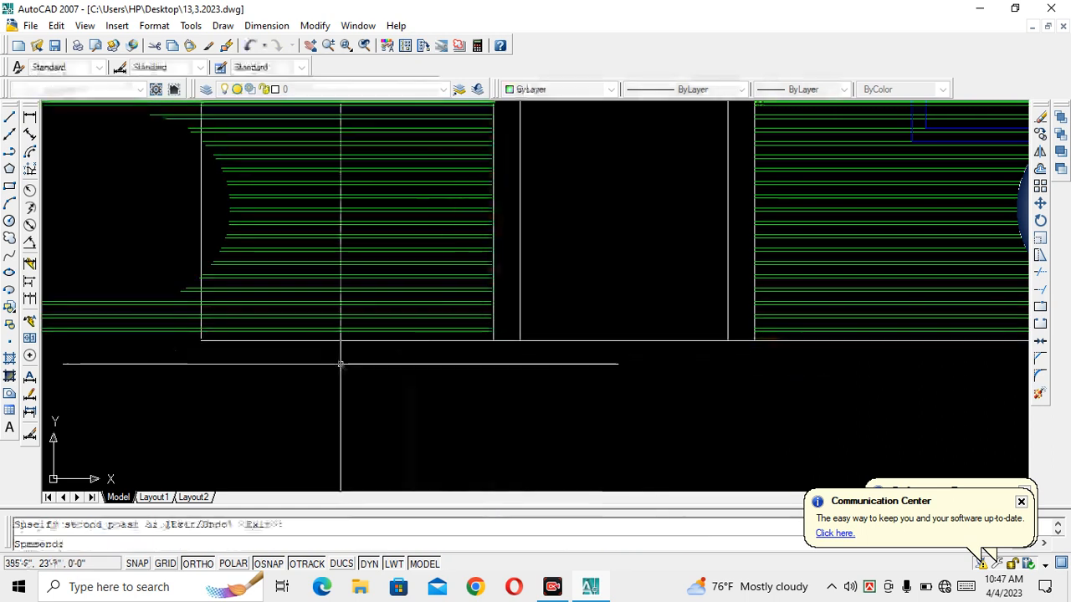
scroll(340, 365, down, 4)
middle_drag(309, 360, 393, 357)
key(Escape)
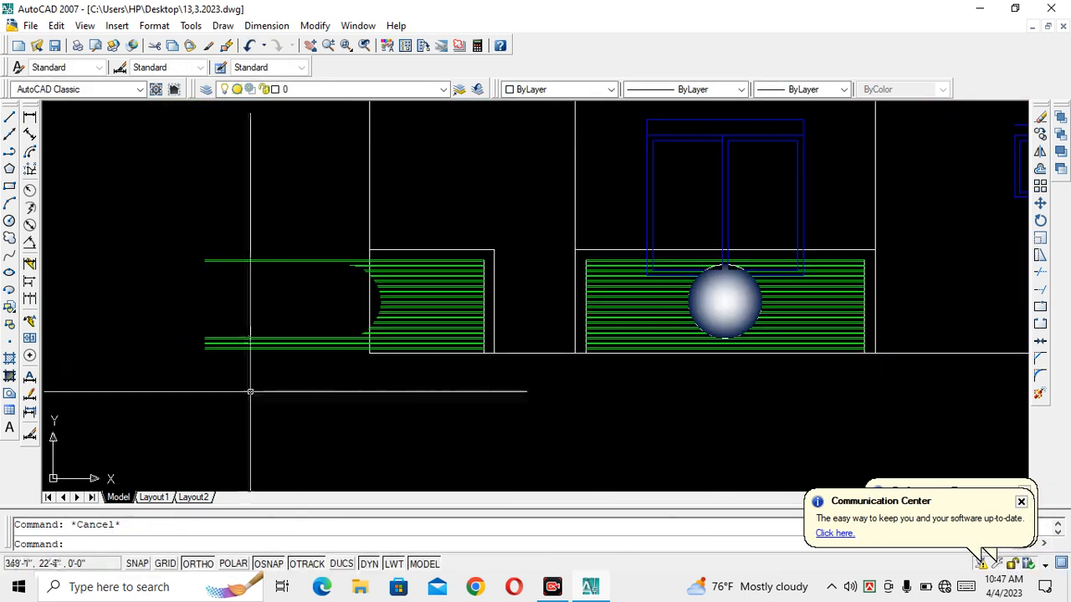
Step: Trim the lower copied slats that stick out past the elevation's left edge
text(tr)
key(Return)
key(Return)
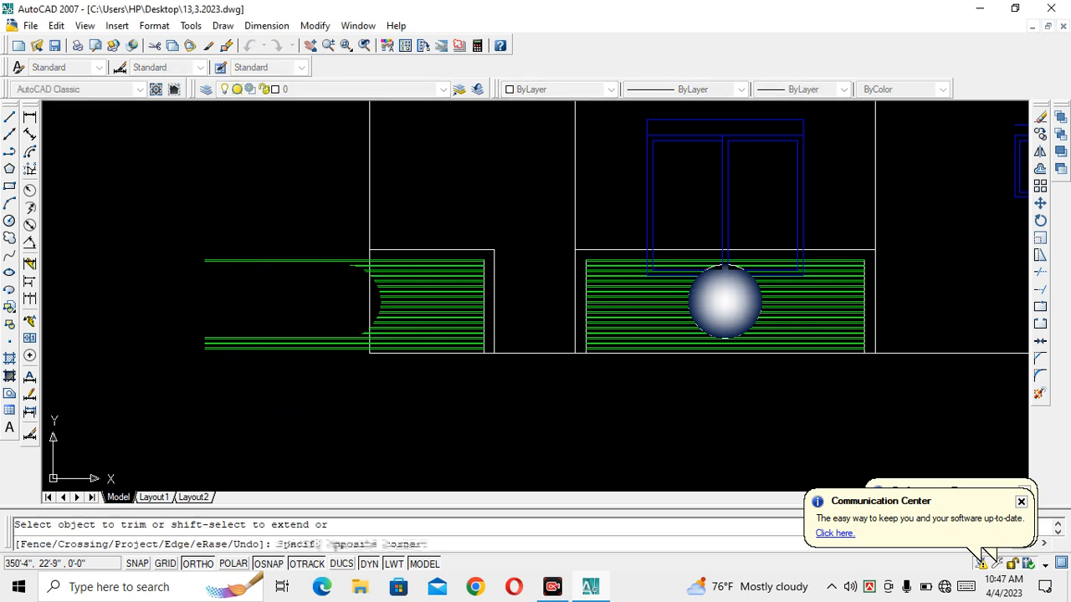
scroll(353, 316, up, 6)
click(400, 423)
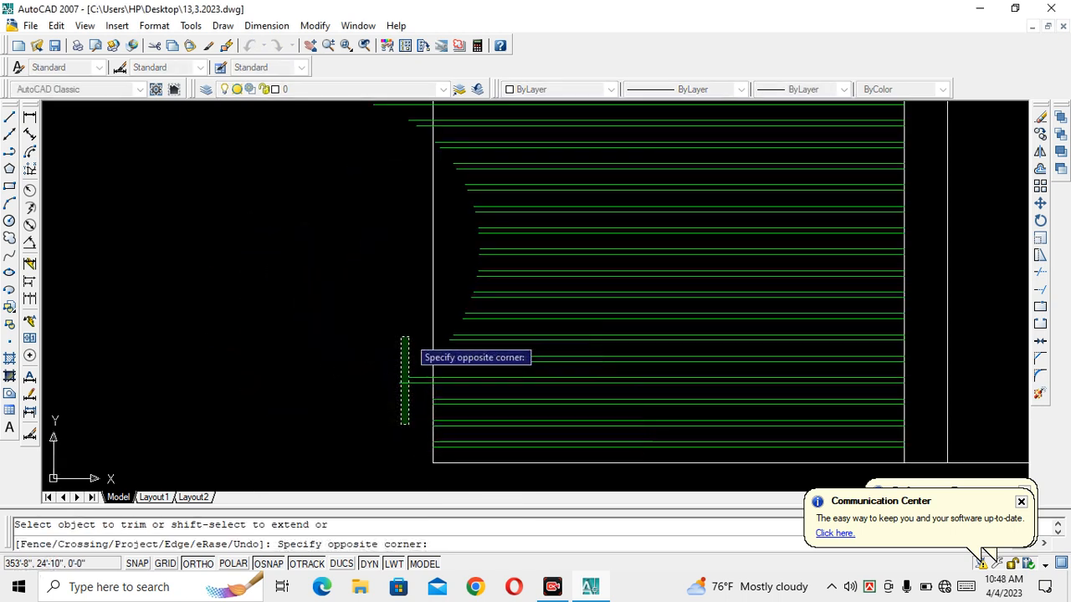
click(408, 394)
click(417, 343)
scroll(418, 351, up, 3)
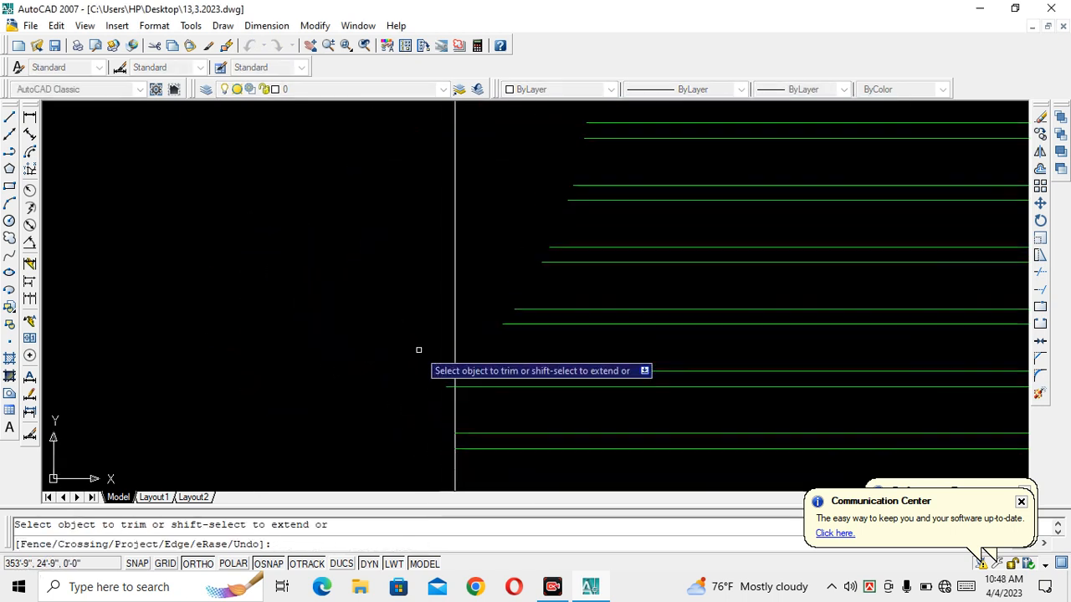
Step: Trim the remaining upper copied slats that stick out past the elevation's left edge
scroll(380, 347, down, 3)
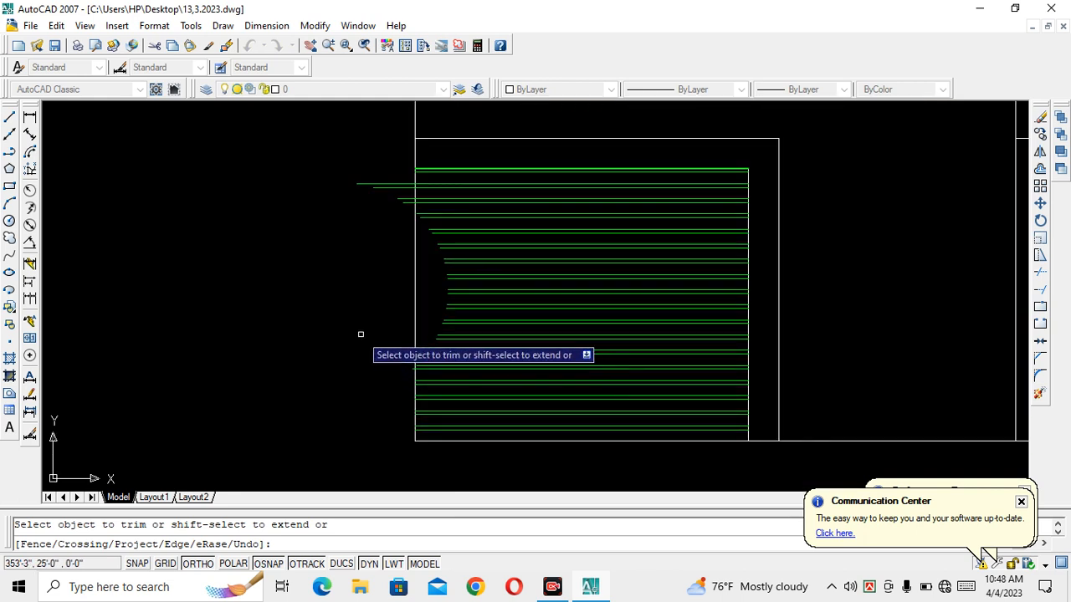
click(388, 307)
click(371, 228)
scroll(382, 248, up, 3)
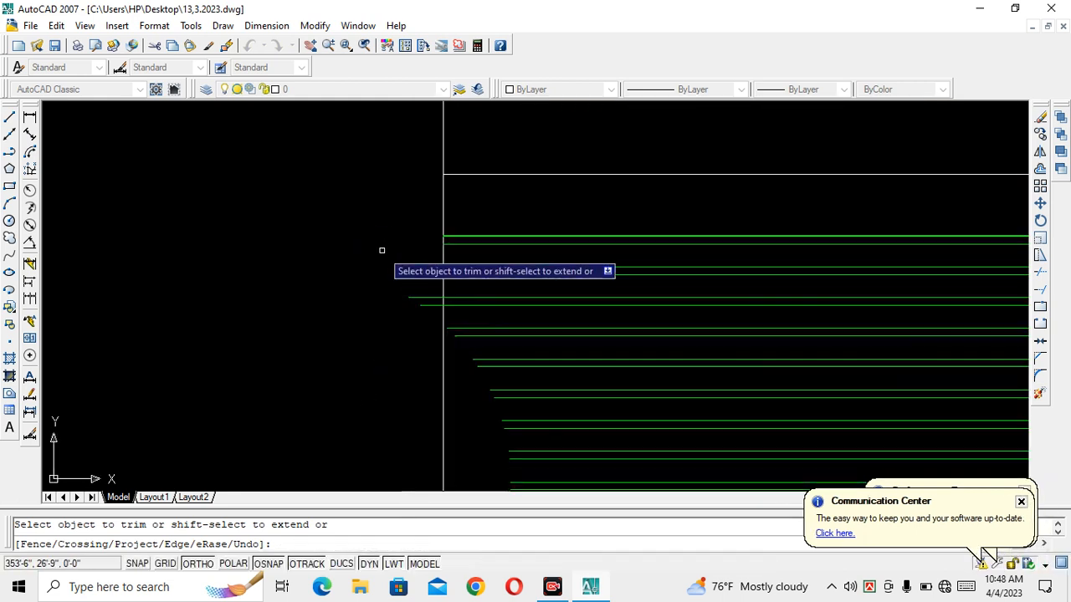
click(454, 375)
click(412, 285)
scroll(387, 360, down, 3)
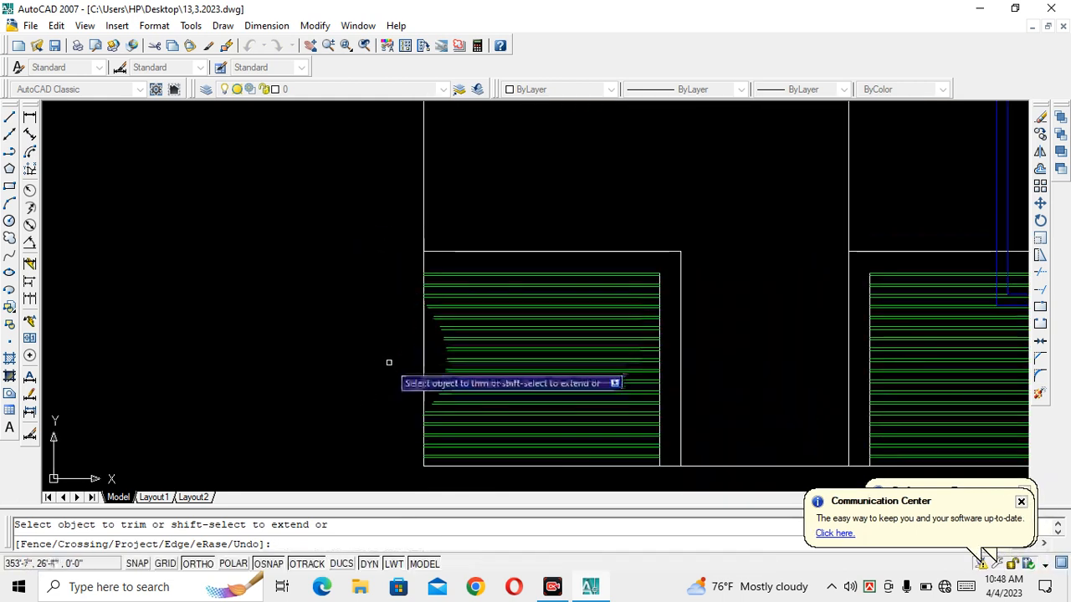
scroll(442, 310, up, 3)
scroll(439, 344, down, 4)
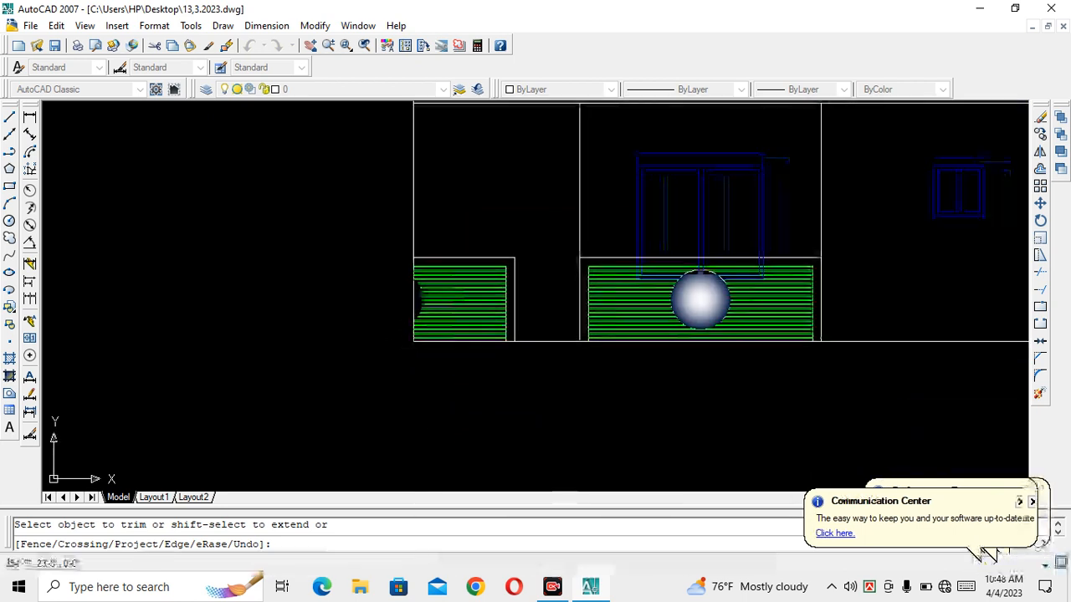
key(Escape)
Step: Copy the circle outline from the left window's panel to the curved notch in the low wall's slats
scroll(577, 331, up, 3)
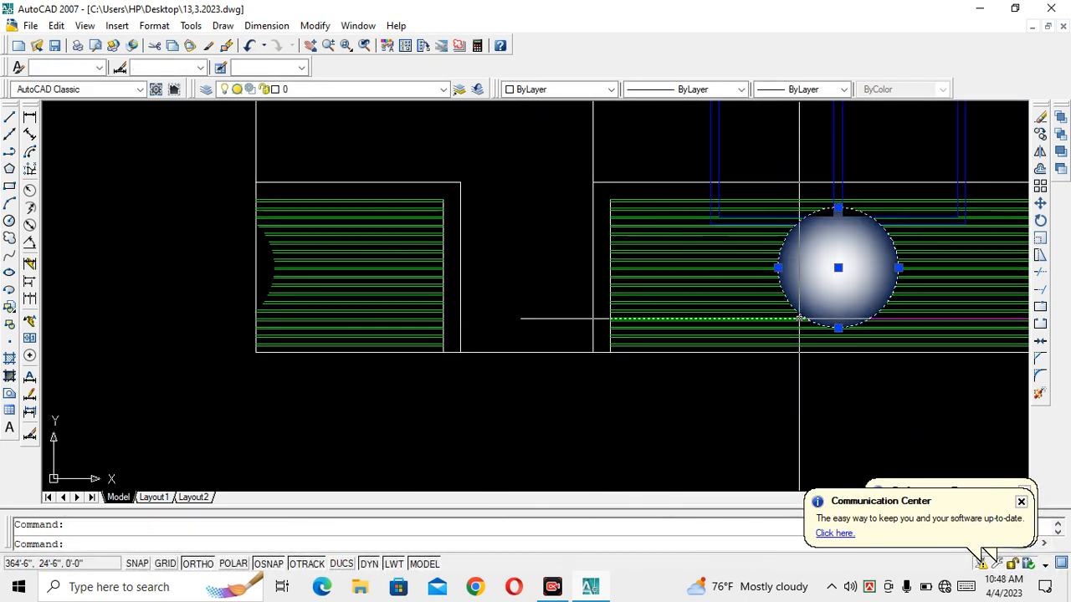
text(co)
key(Return)
click(799, 318)
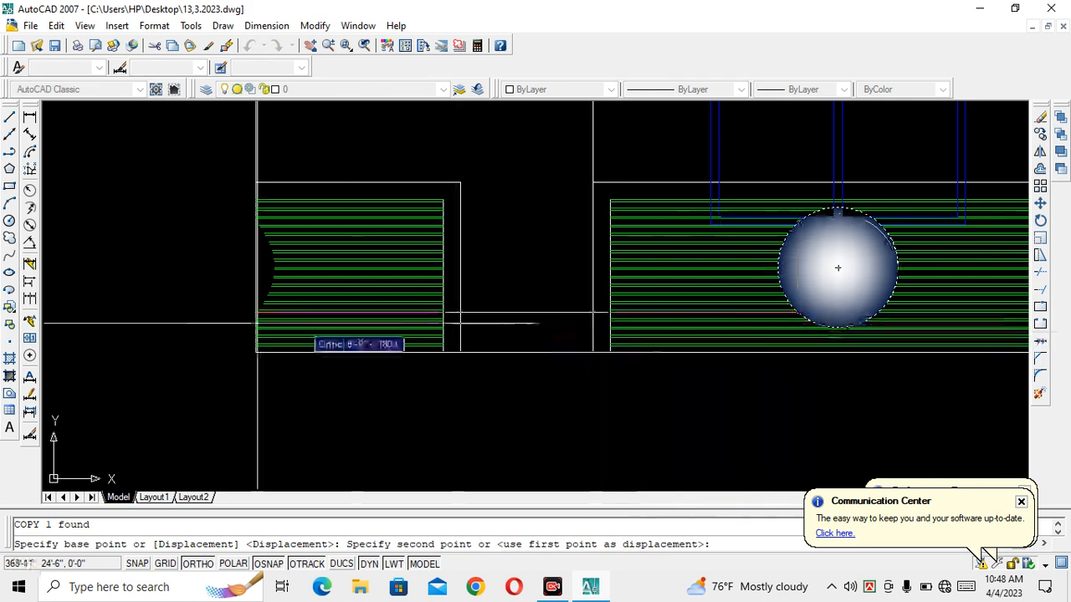
click(173, 307)
key(Escape)
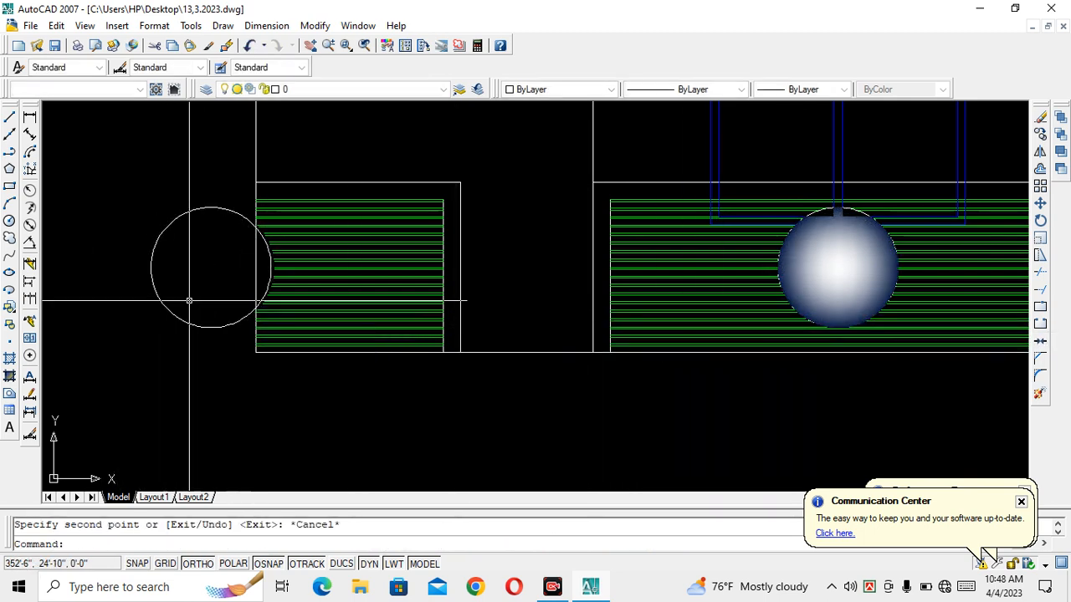
Step: Move the copied circle slightly down so its edge lines up with the curved ends of the slats
scroll(192, 299, up, 5)
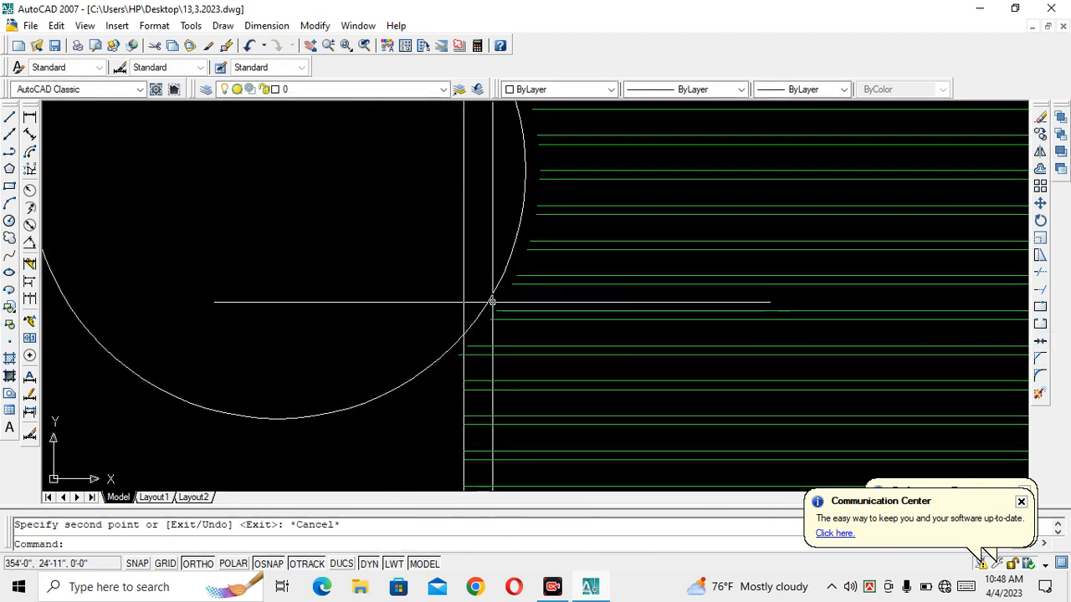
click(489, 300)
text(m)
key(Return)
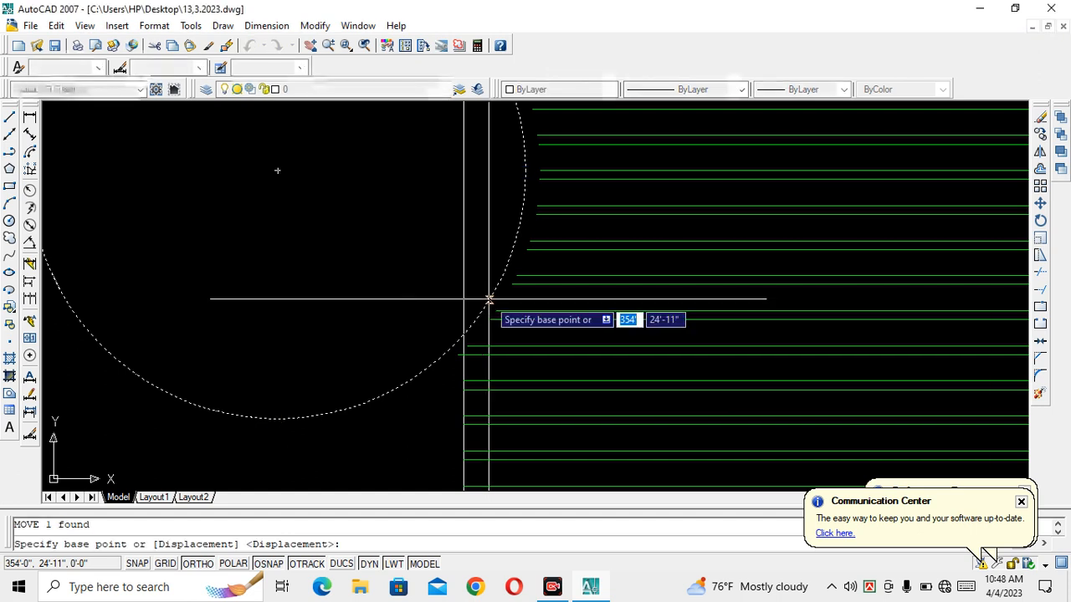
click(491, 303)
click(414, 366)
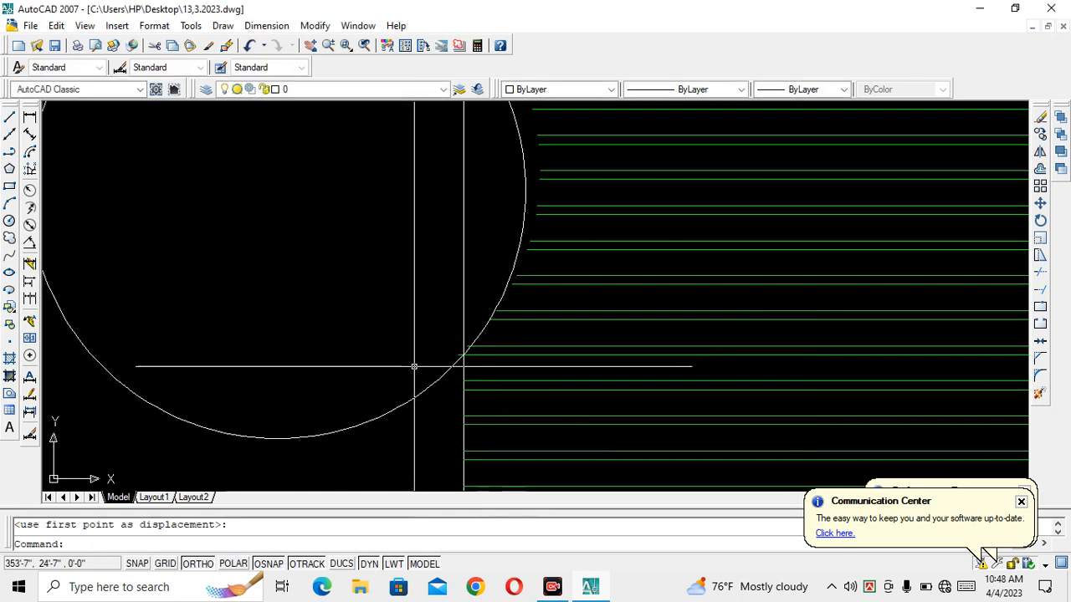
Step: Undo the circle's last move, then move it horizontally by its right quadrant to the end of the middle slat
key(ctrl+z)
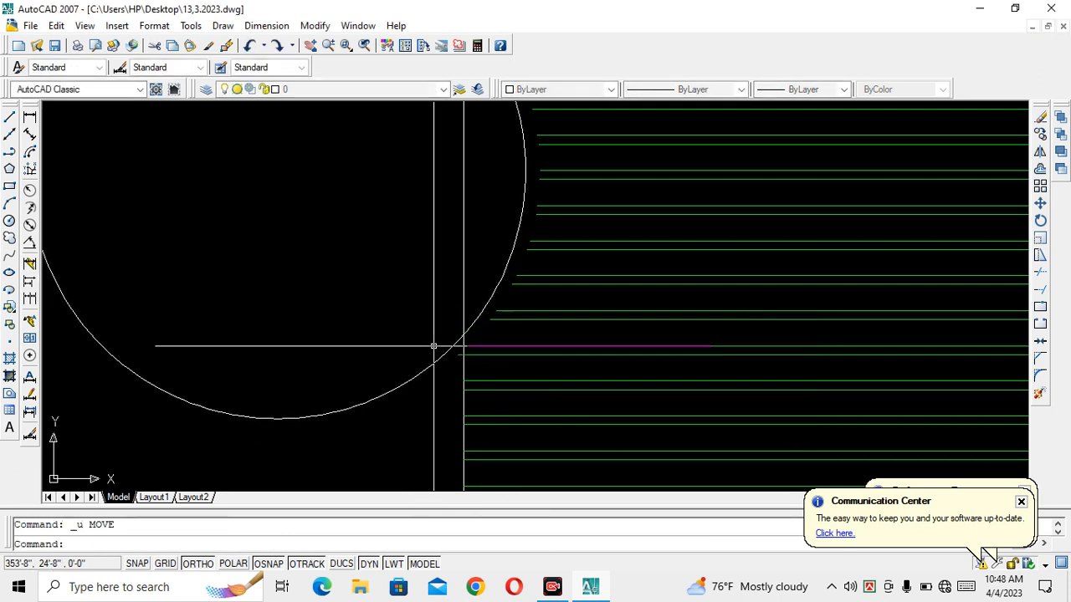
middle_drag(561, 162, 497, 248)
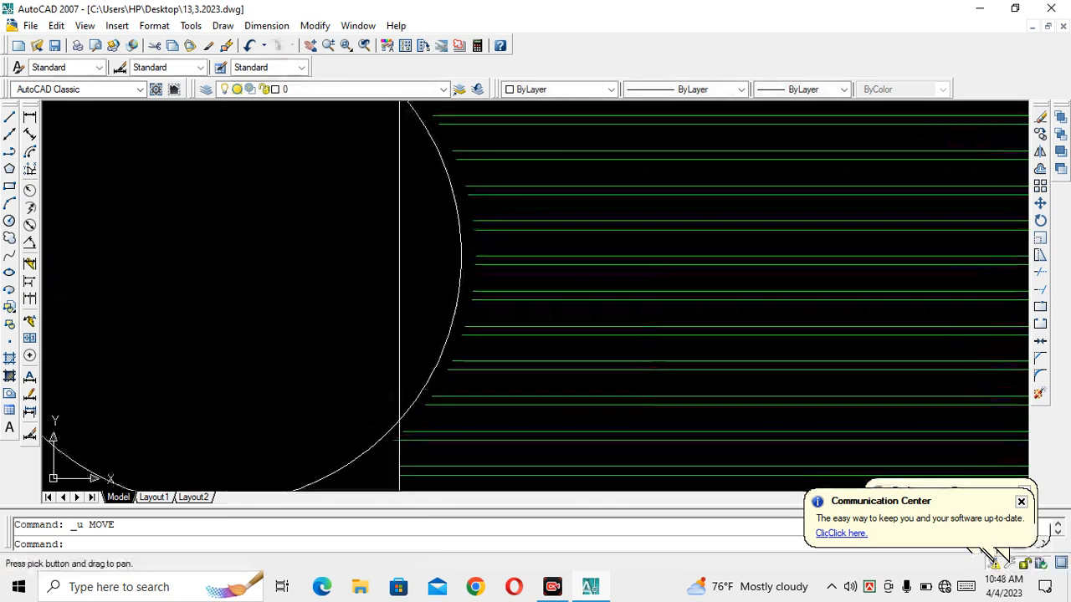
click(462, 256)
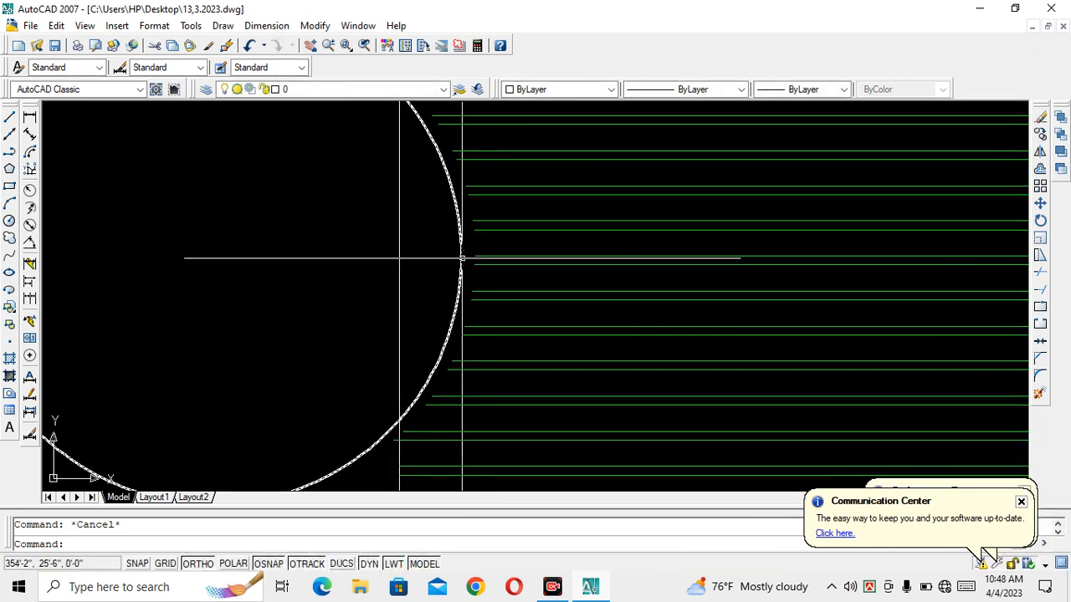
key(Return)
click(462, 256)
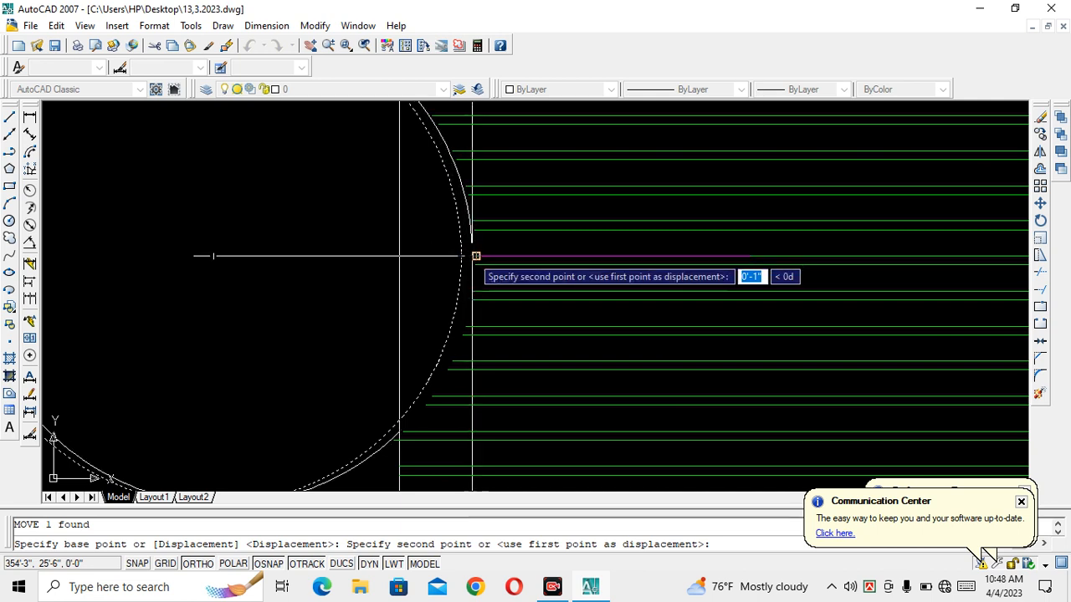
key(Escape)
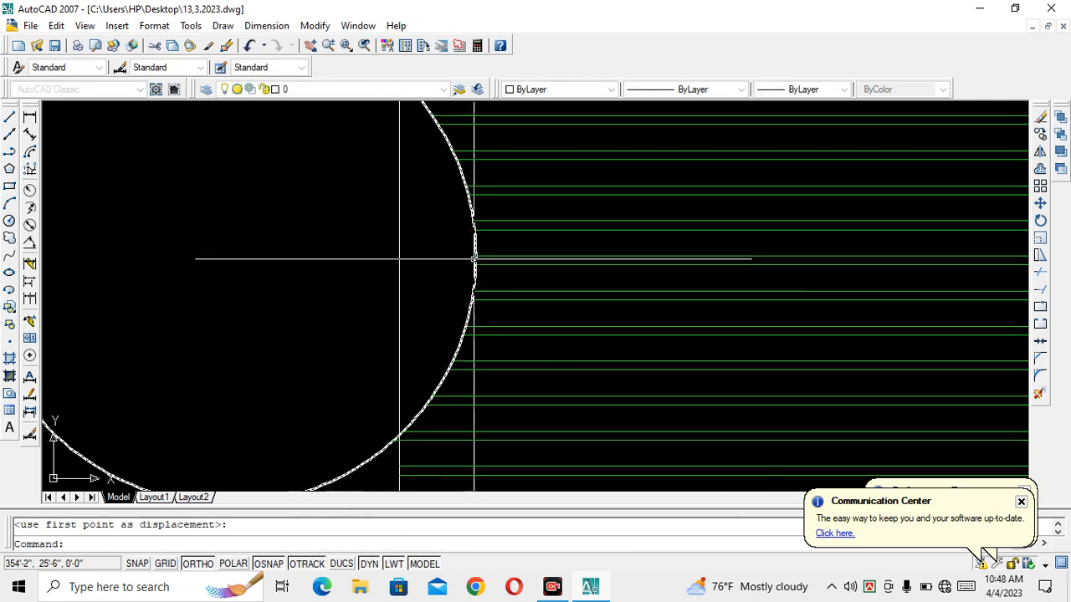
Step: Trim away the part of the circle lying outside the elevation's left edge
scroll(431, 280, down, 5)
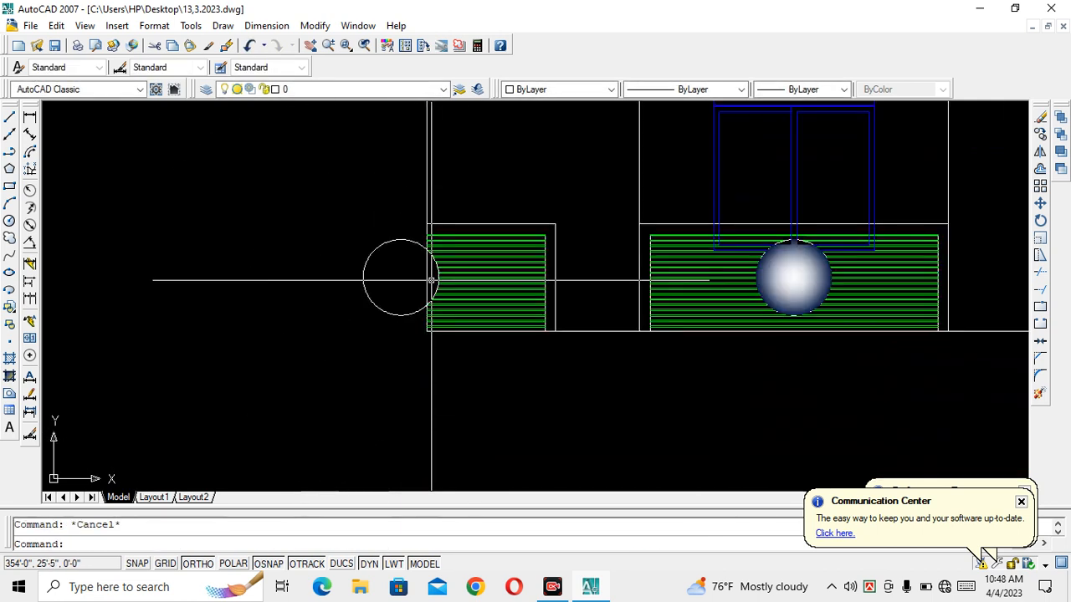
key(Return)
key(Return)
scroll(392, 323, up, 5)
click(392, 324)
click(386, 197)
Step: Trim the leftover slat end and arc tip that stick out past the left edge at the arc's lower end
scroll(397, 248, down, 2)
middle_drag(396, 248, 433, 310)
scroll(433, 308, up, 5)
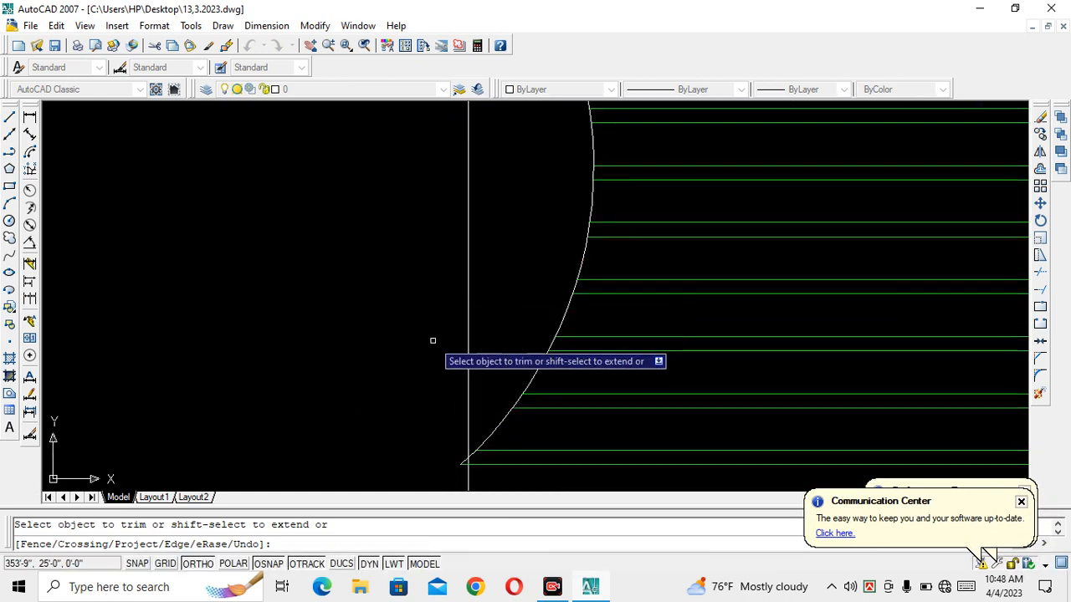
scroll(461, 452, up, 5)
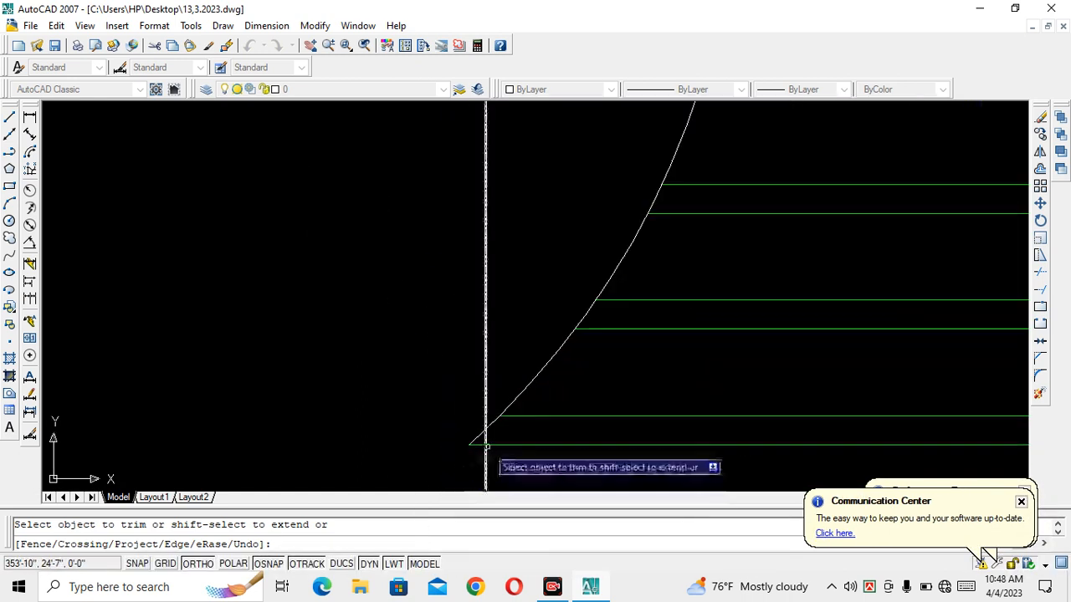
click(449, 473)
click(408, 362)
key(Escape)
scroll(409, 362, down, 8)
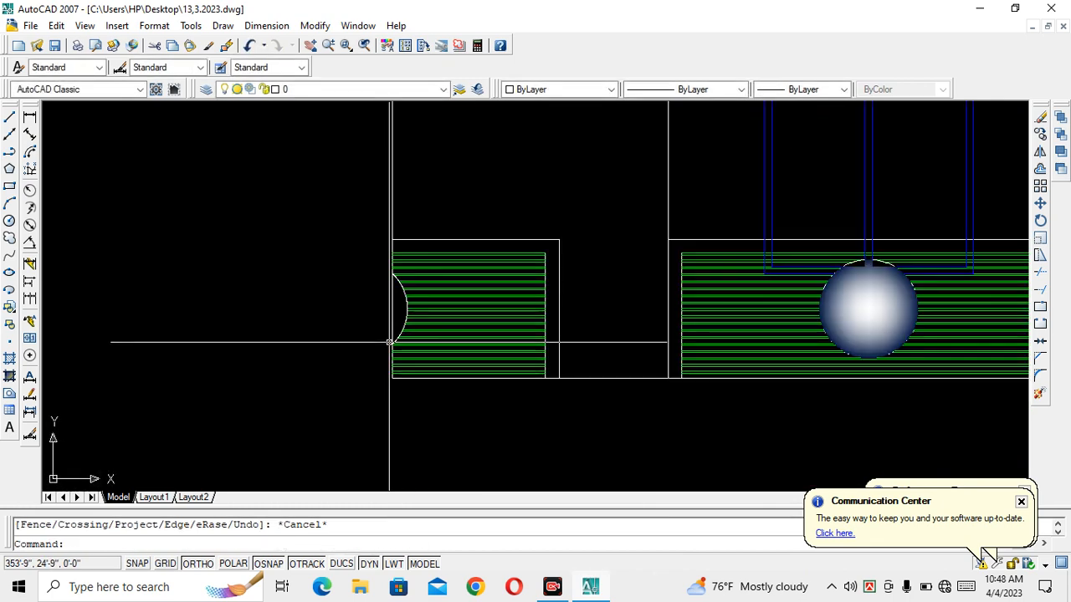
scroll(381, 333, down, 5)
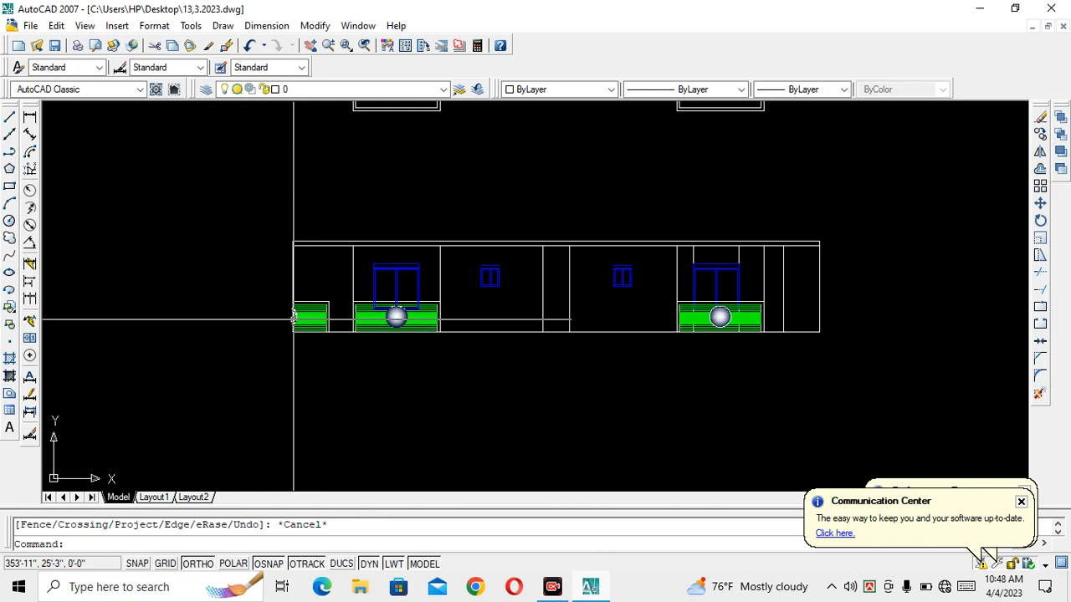
scroll(344, 351, up, 3)
click(335, 351)
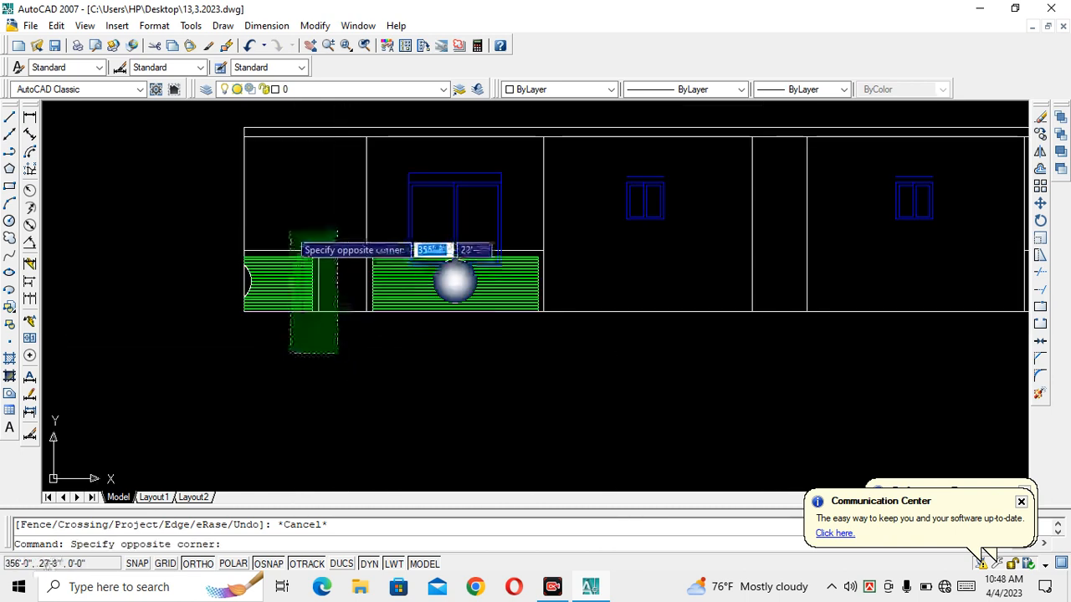
click(232, 234)
key(Escape)
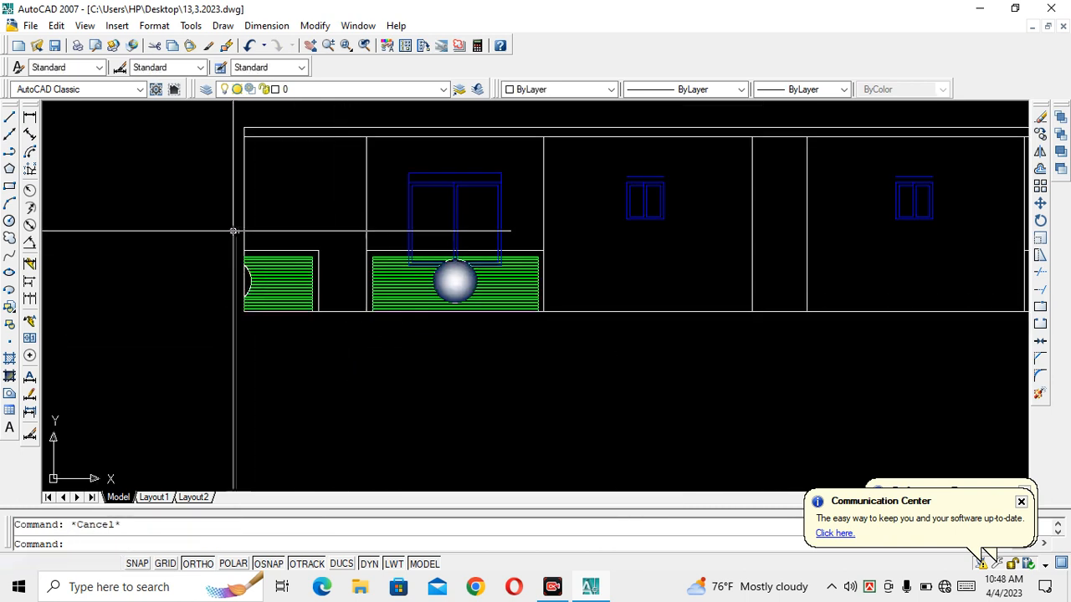
Step: Mirror the left low wall with its slats and arc about the elevation's vertical centre line, keeping the original, and save the drawing
click(233, 230)
click(342, 325)
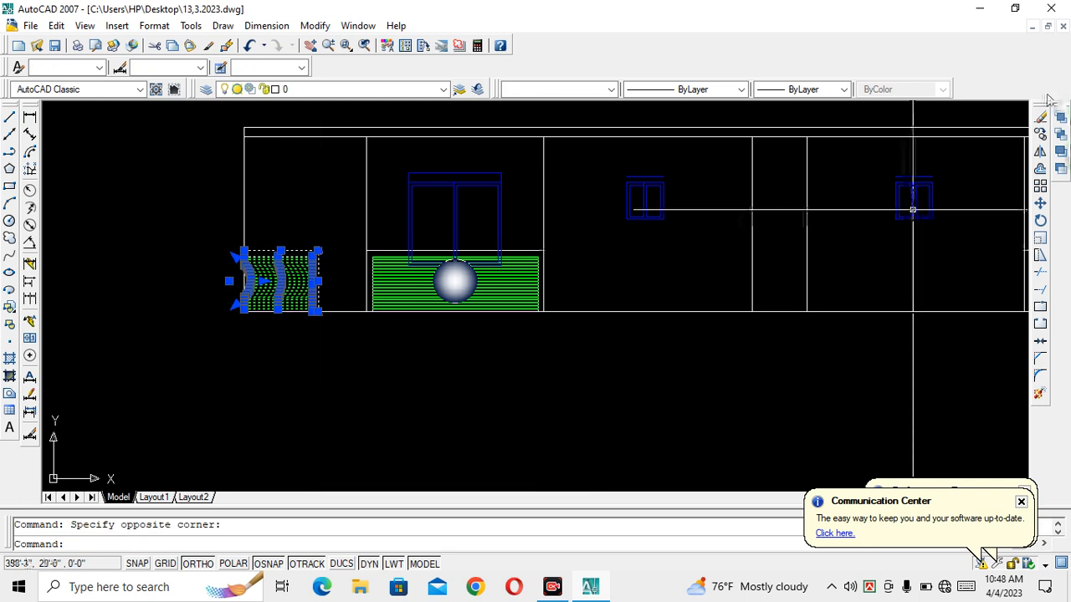
click(1039, 153)
scroll(638, 307, down, 2)
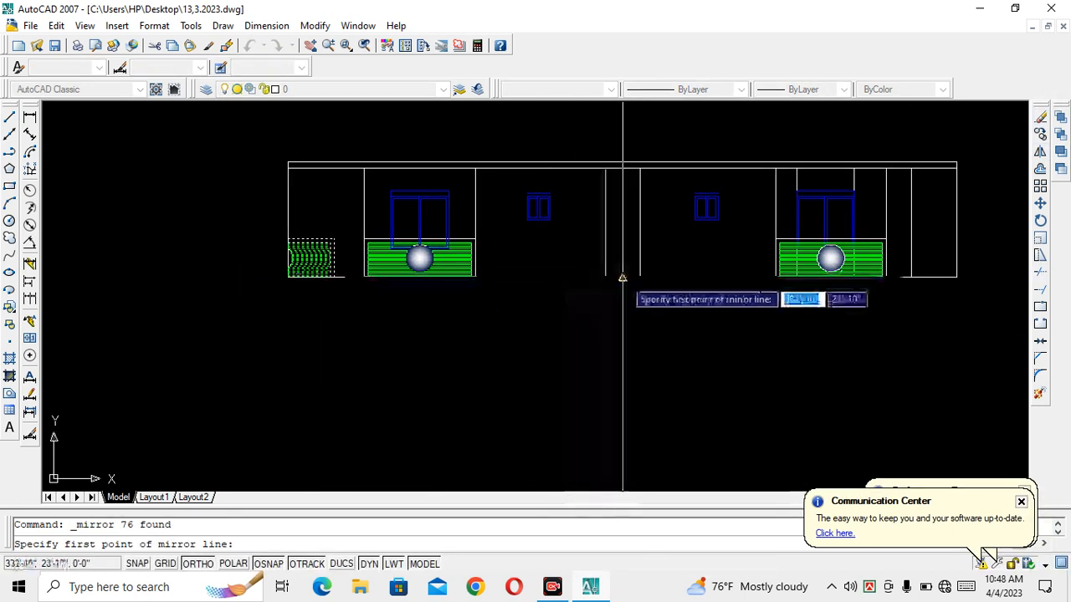
click(623, 277)
click(667, 389)
key(Return)
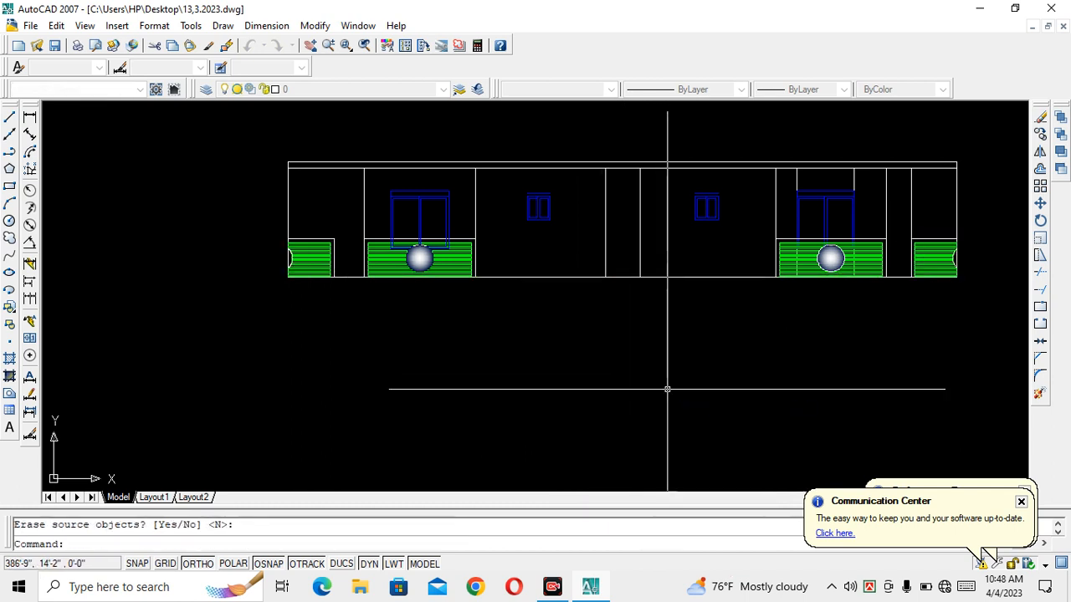
key(ctrl+s)
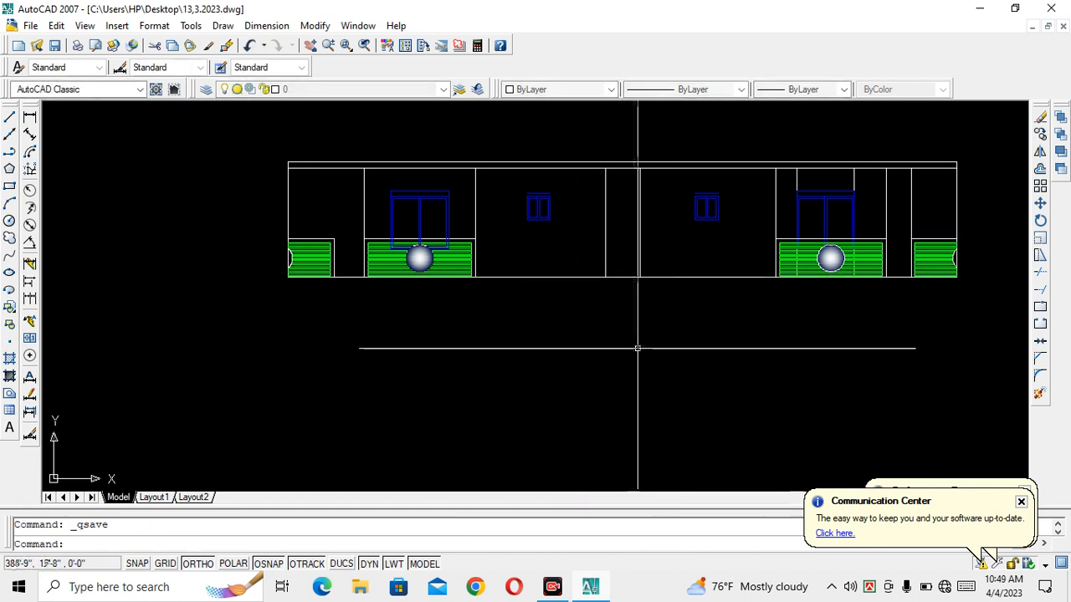
Step: Erase the two leftover vertical lines crossing the right window and its slatted panel, and save the drawing
scroll(799, 243, up, 6)
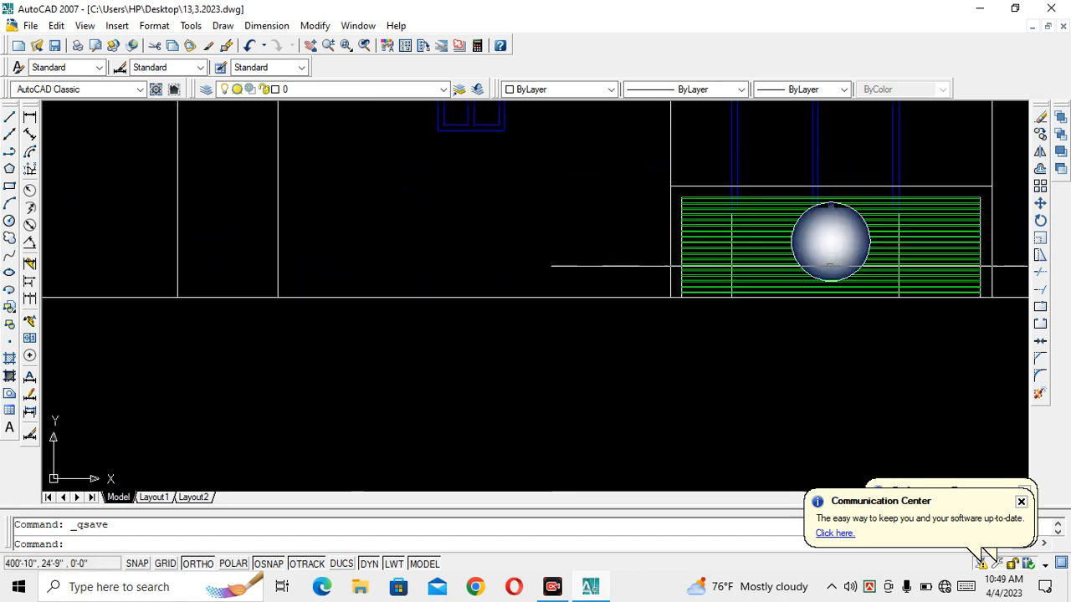
scroll(689, 250, up, 4)
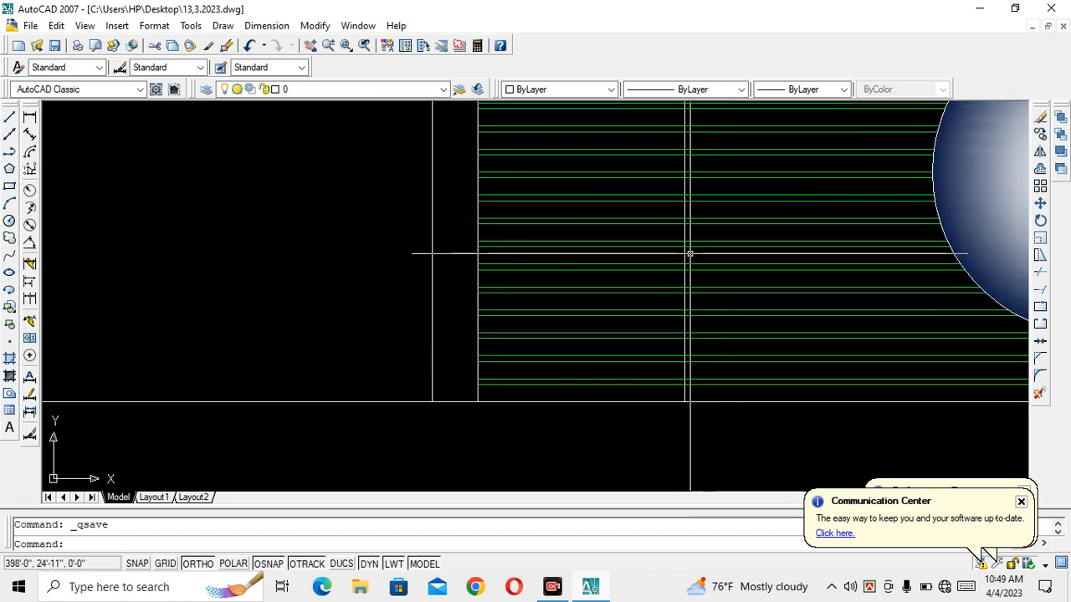
click(684, 250)
scroll(694, 268, down, 5)
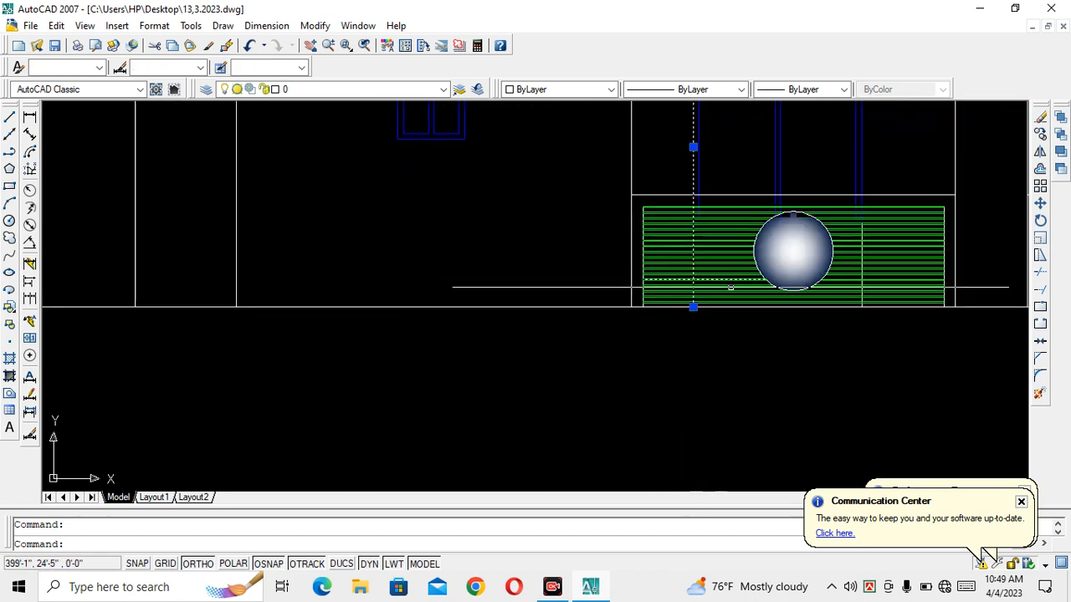
scroll(755, 301, up, 7)
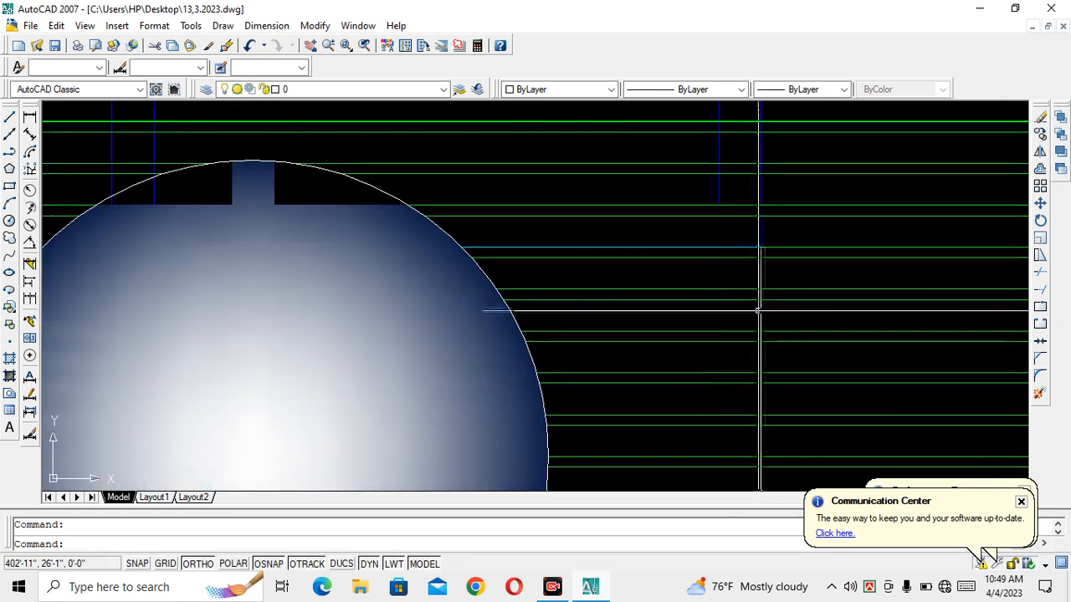
scroll(758, 310, down, 6)
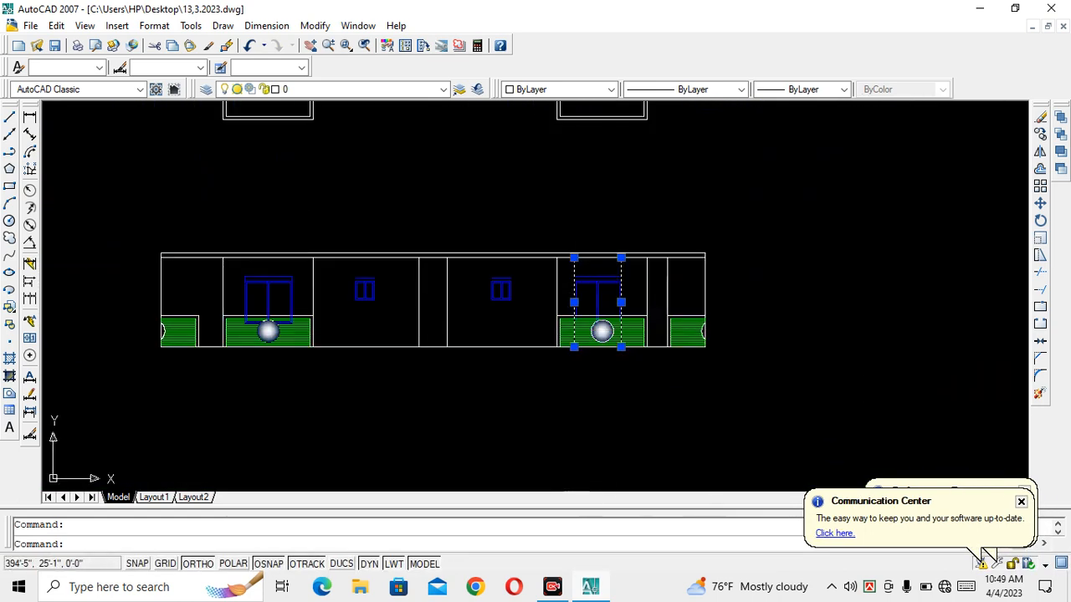
middle_drag(476, 336, 646, 327)
scroll(393, 331, up, 5)
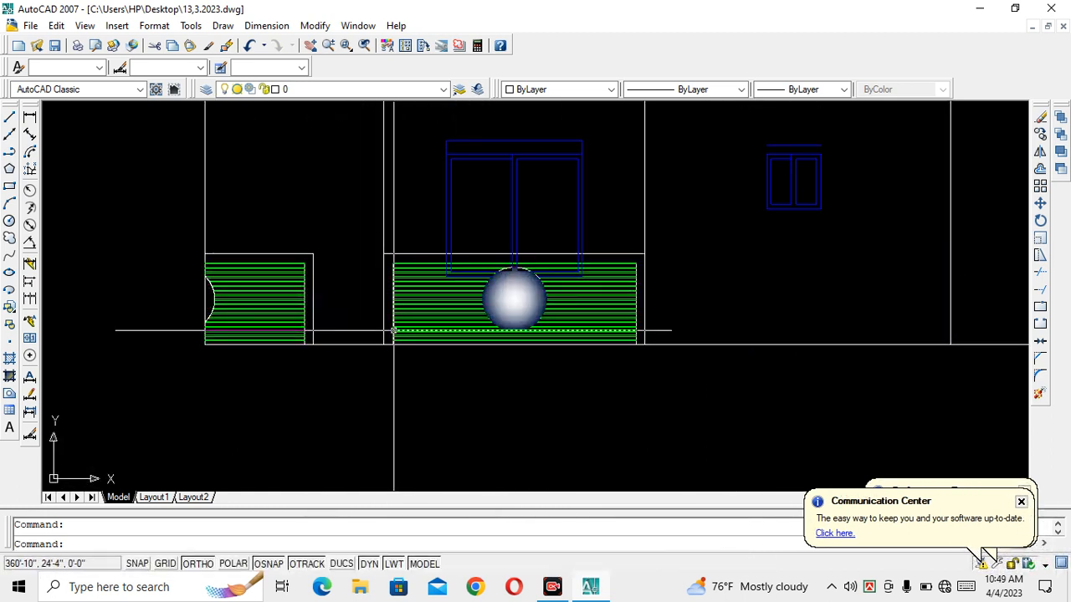
text(e)
key(Return)
scroll(401, 329, down, 4)
scroll(611, 307, up, 1)
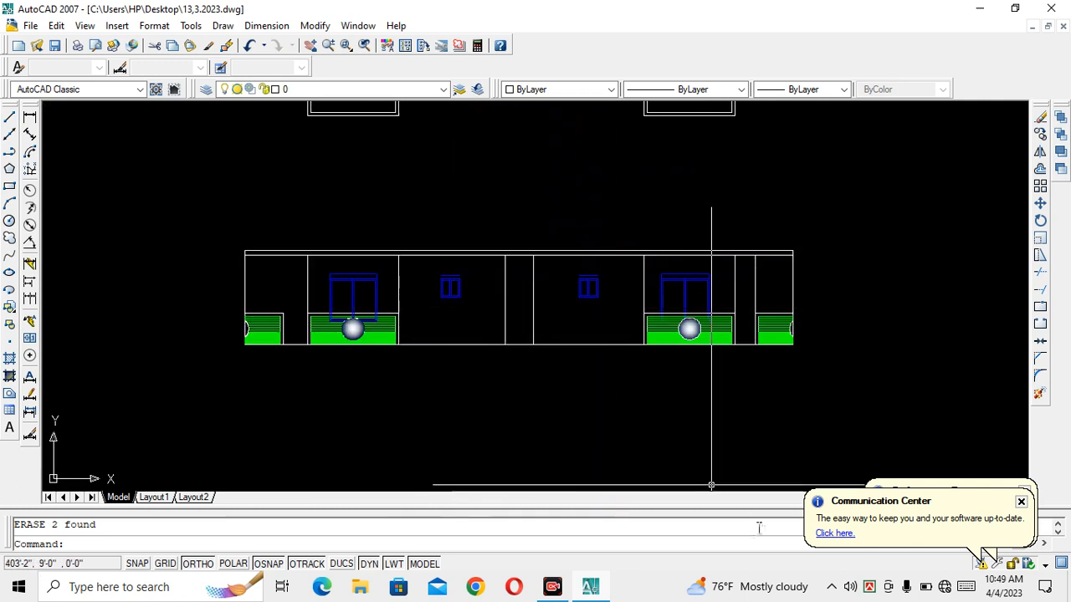
key(ctrl+s)
scroll(711, 485, down, 1)
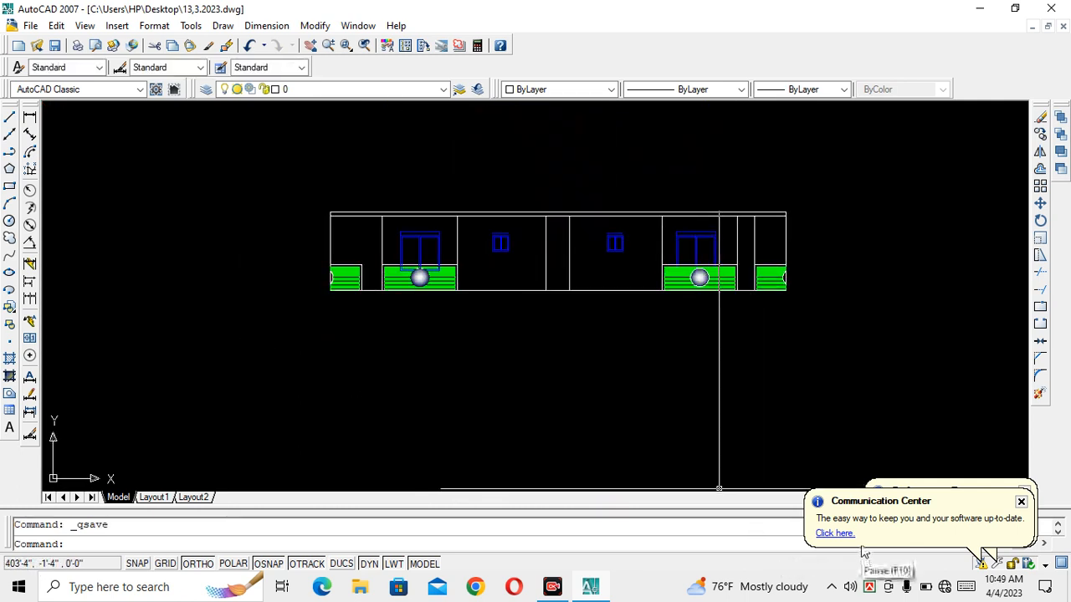